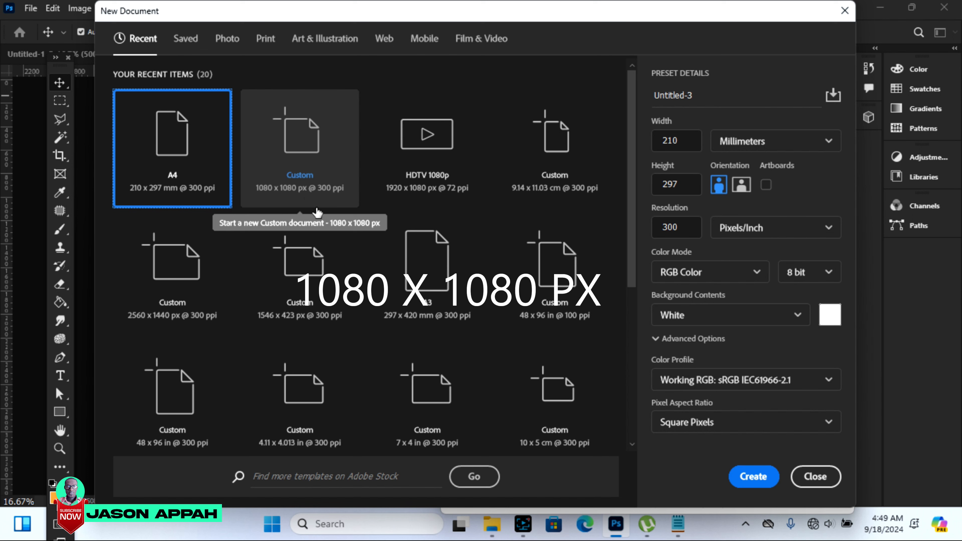
# Step: Create a new 1080 x 1080 px RGB document at 300 pixels/inch with a white background
pyautogui.click(304, 161)
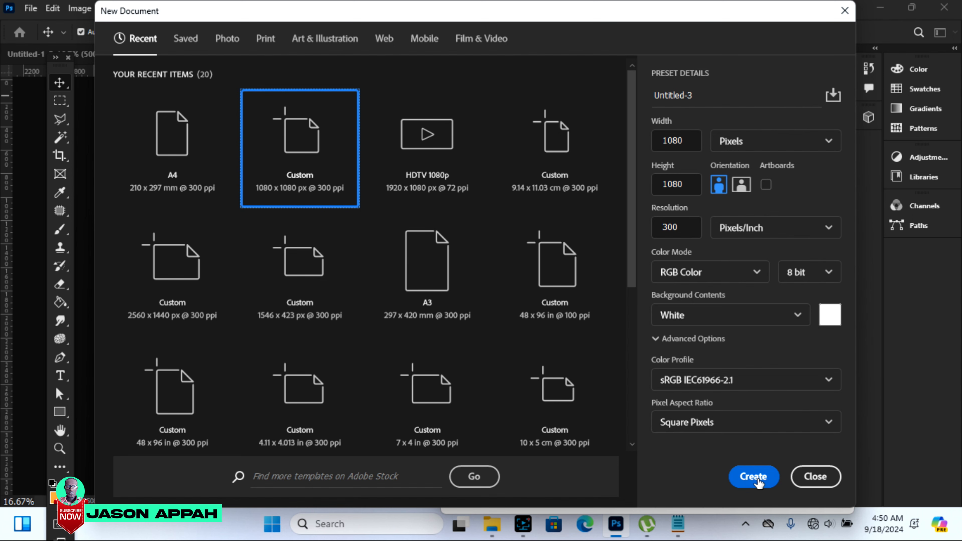
pyautogui.click(758, 479)
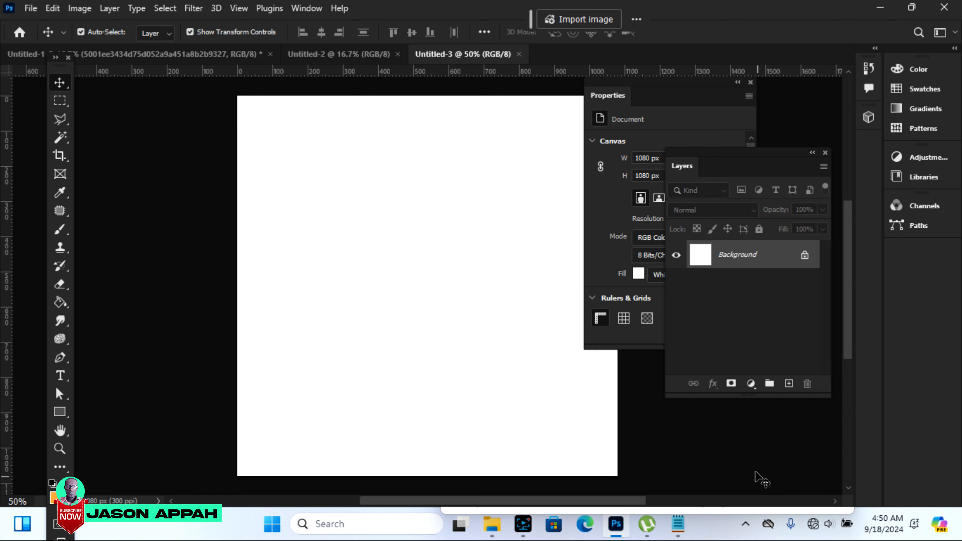
# Step: Arrange the floating Properties, tools and Layers panels around the canvas so they do not cover it
pyautogui.click(661, 92)
pyautogui.moveTo(673, 90); pyautogui.dragTo(167, 120)
pyautogui.moveTo(62, 67); pyautogui.dragTo(34, 81)
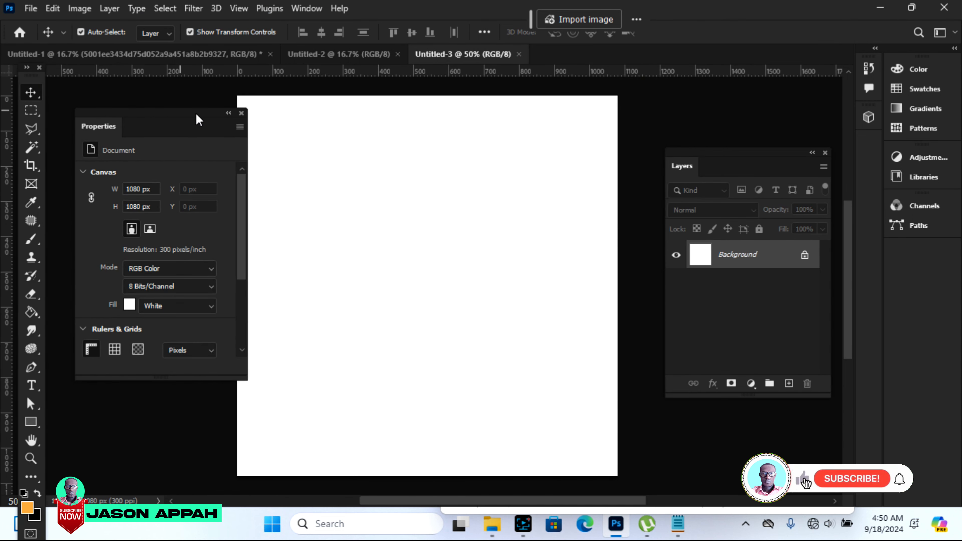
pyautogui.moveTo(201, 115); pyautogui.dragTo(172, 117)
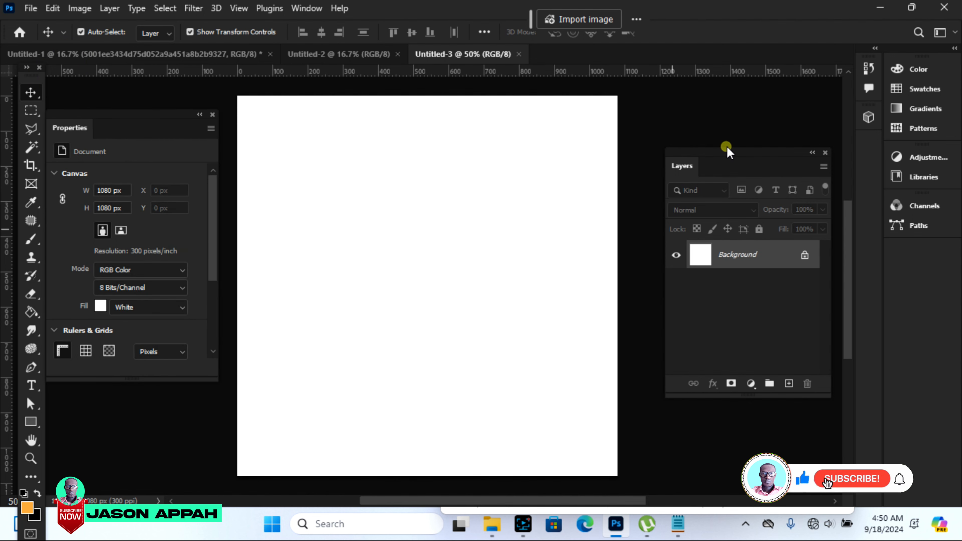
pyautogui.moveTo(729, 161); pyautogui.dragTo(722, 141)
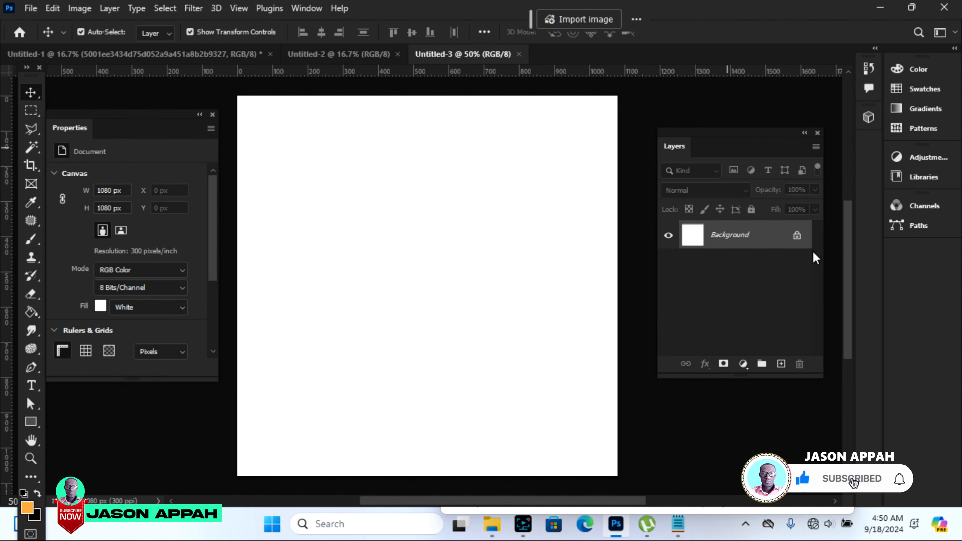
pyautogui.moveTo(848, 275)
pyautogui.mouseDown()
pyautogui.moveTo(849, 287)
pyautogui.moveTo(851, 275)
pyautogui.mouseUp()
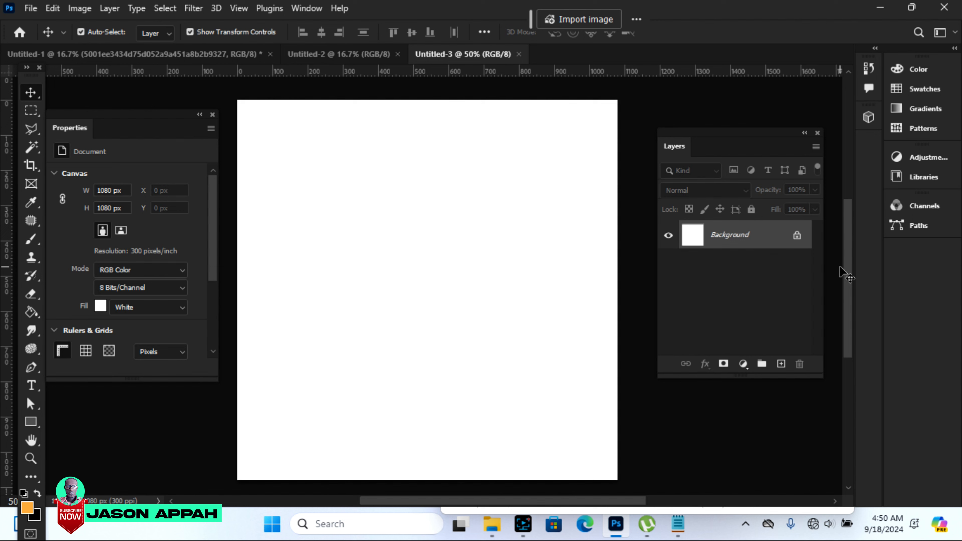
pyautogui.moveTo(720, 134); pyautogui.dragTo(718, 164)
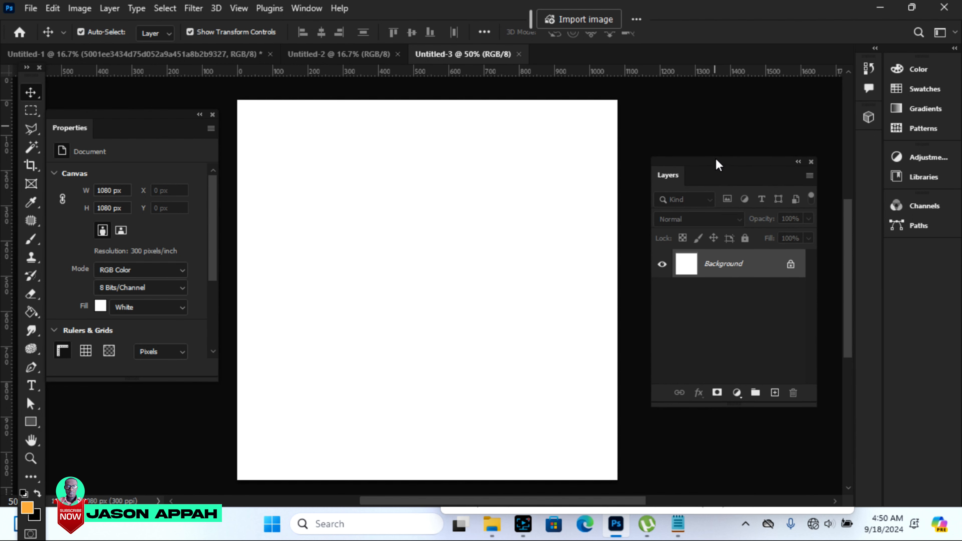
# Step: Unlock the Background layer and bring the lightning-struck rock image from Untitled-1 into the Untitled-3 document
pyautogui.click(792, 267)
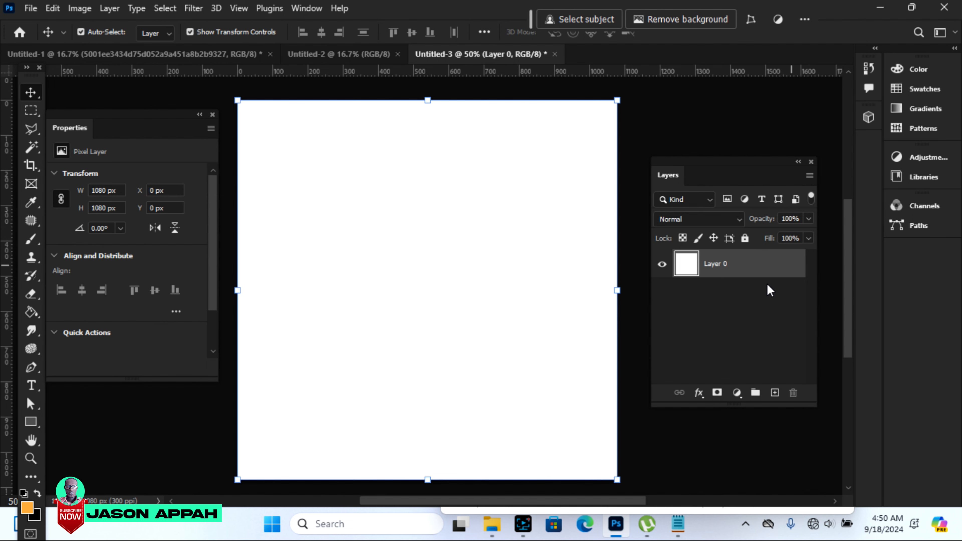
pyautogui.click(344, 54)
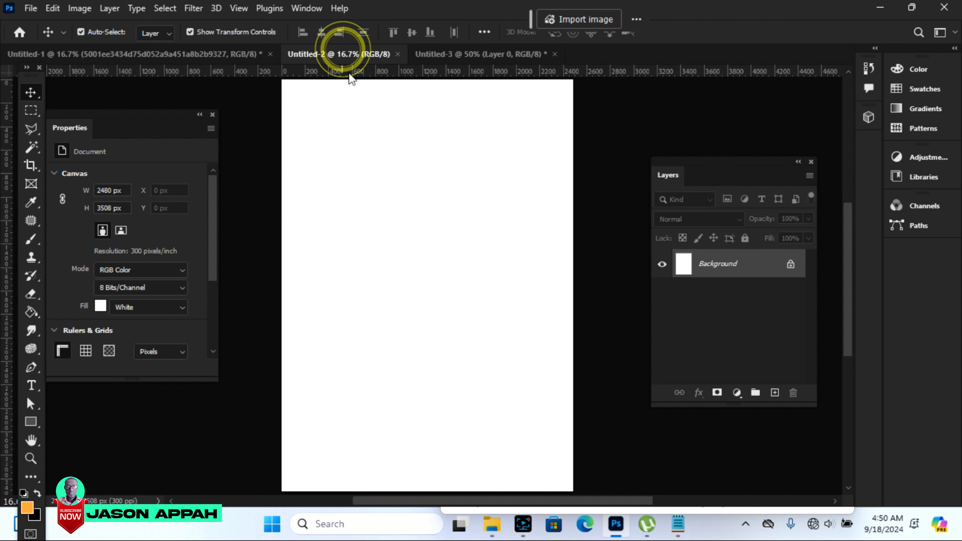
pyautogui.click(183, 54)
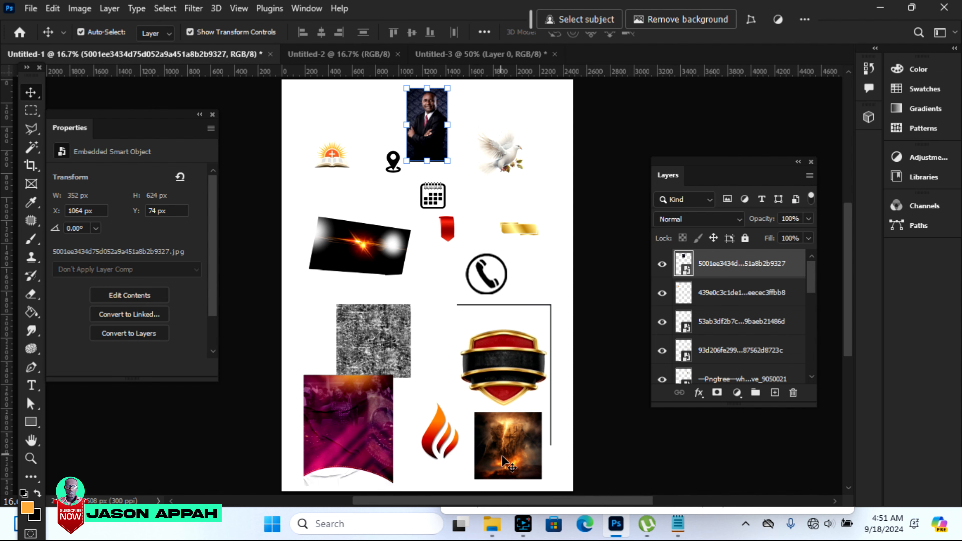
pyautogui.moveTo(507, 467); pyautogui.dragTo(385, 263)
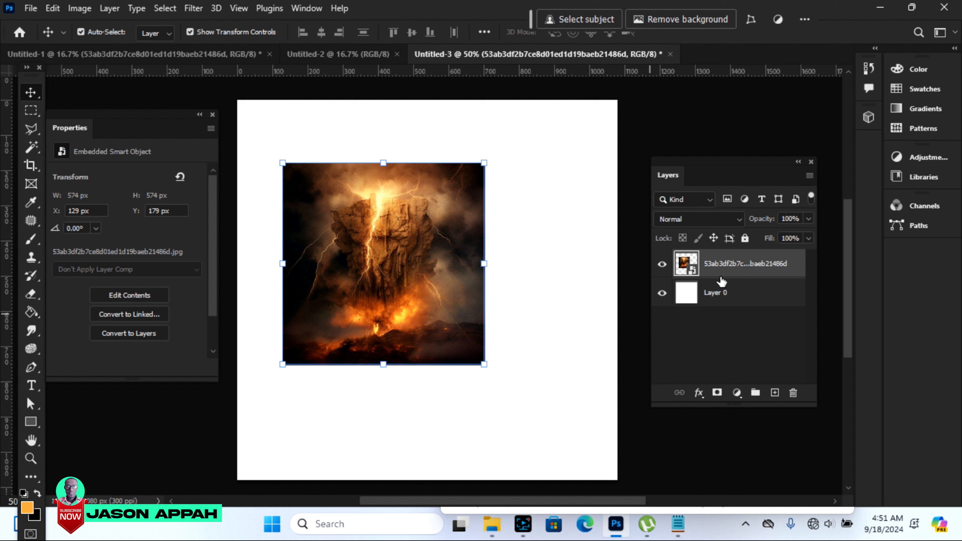
# Step: Rasterize the lightning rock image layer
pyautogui.click(739, 296)
pyautogui.click(735, 266)
pyautogui.rightClick(741, 263)
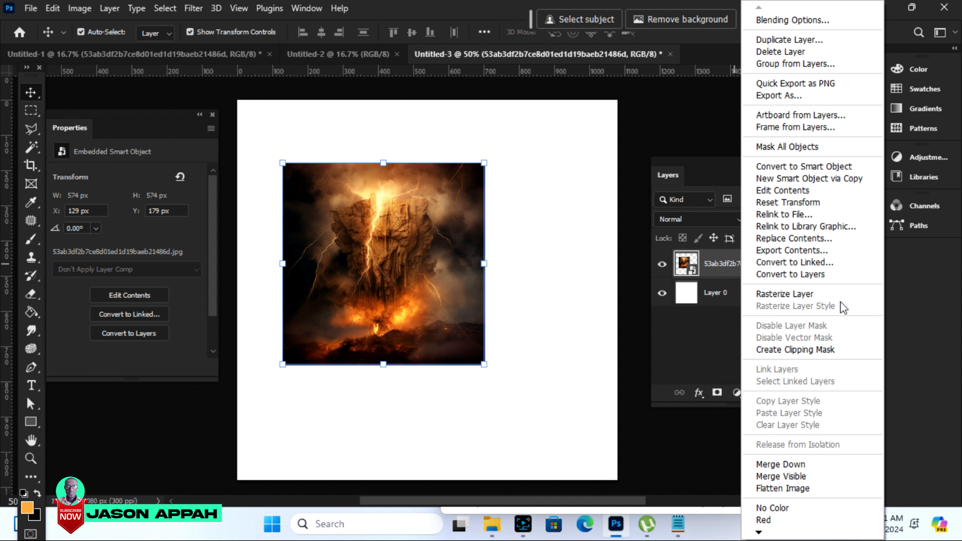
pyautogui.click(786, 295)
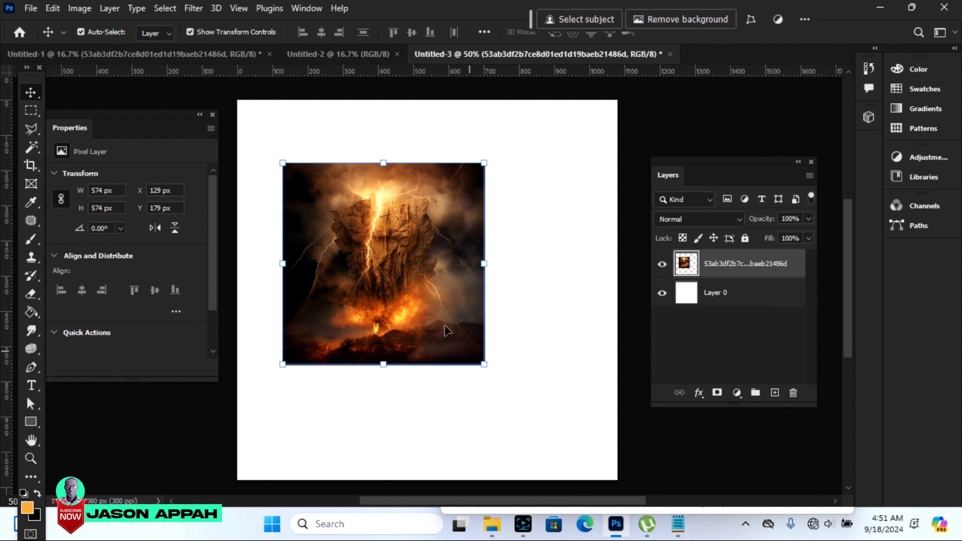
# Step: Scale the lightning rock image to about 1095 x 1095 px so it covers the whole canvas
pyautogui.moveTo(481, 364); pyautogui.dragTo(600, 482)
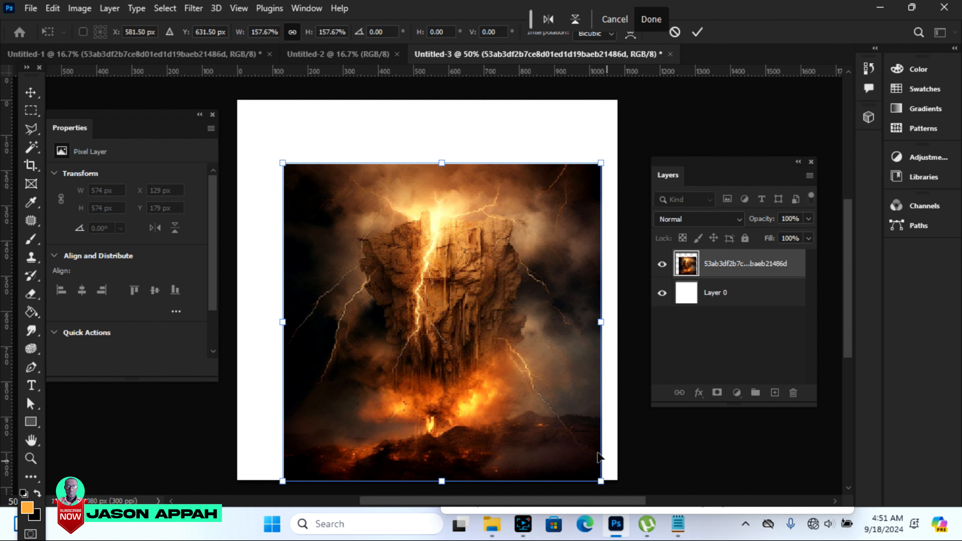
pyautogui.moveTo(283, 161); pyautogui.dragTo(239, 120)
pyautogui.moveTo(602, 122); pyautogui.dragTo(617, 104)
pyautogui.moveTo(240, 104); pyautogui.dragTo(235, 99)
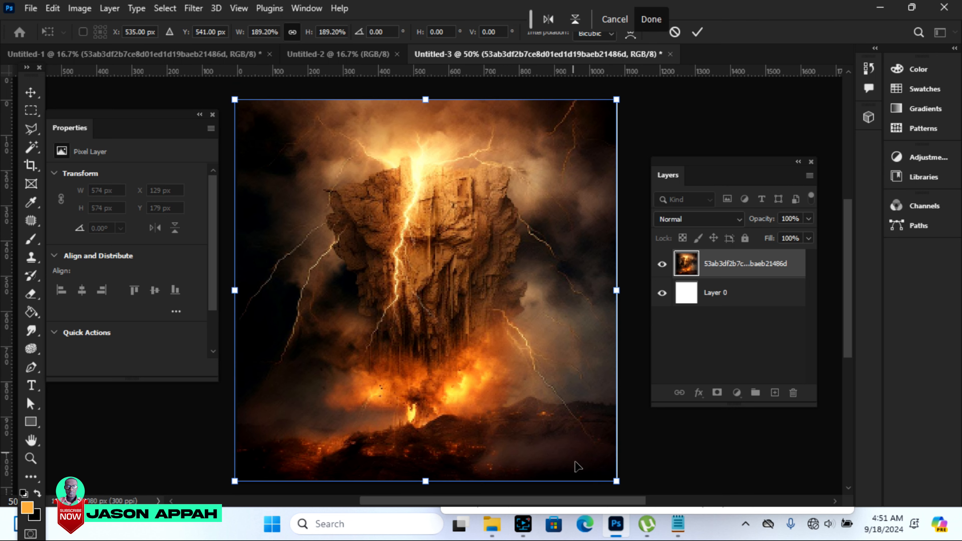
pyautogui.moveTo(616, 480); pyautogui.dragTo(619, 483)
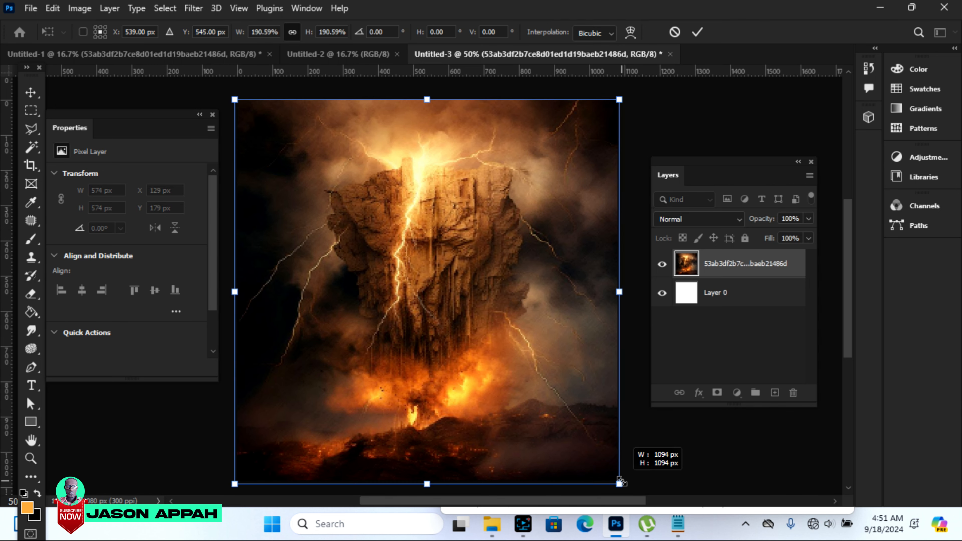
pyautogui.click(696, 31)
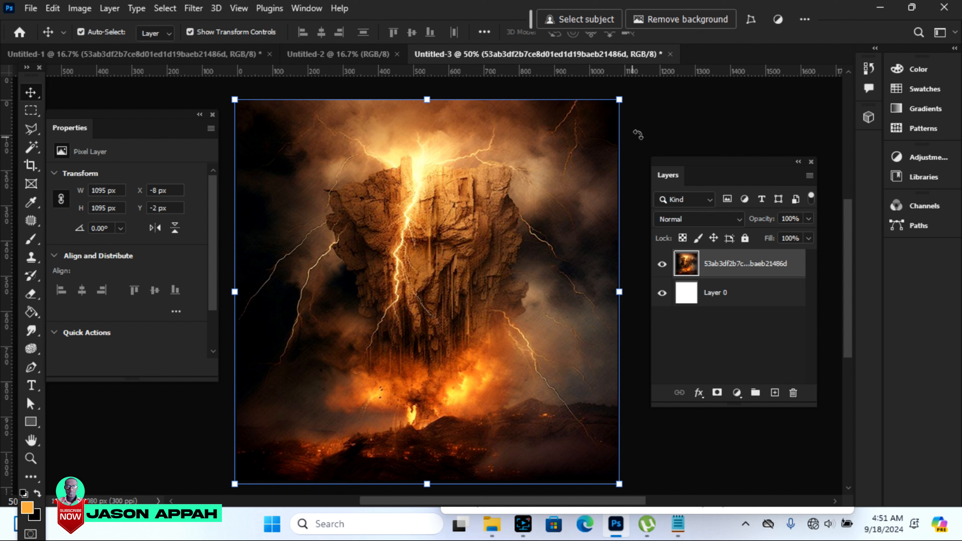
pyautogui.click(666, 122)
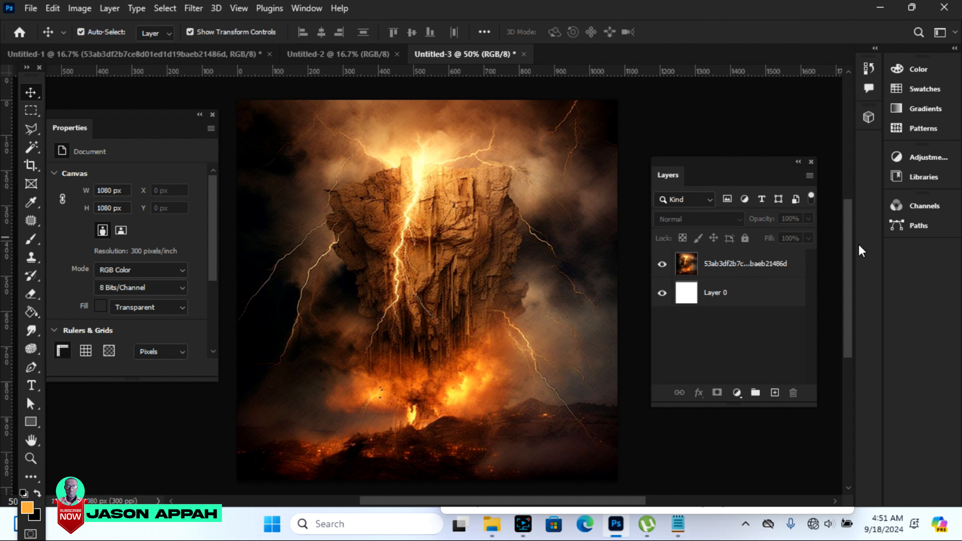
# Step: Bring the red and black shield badge image from Untitled-1 into Untitled-3 above the rock image
pyautogui.moveTo(848, 252); pyautogui.dragTo(850, 257)
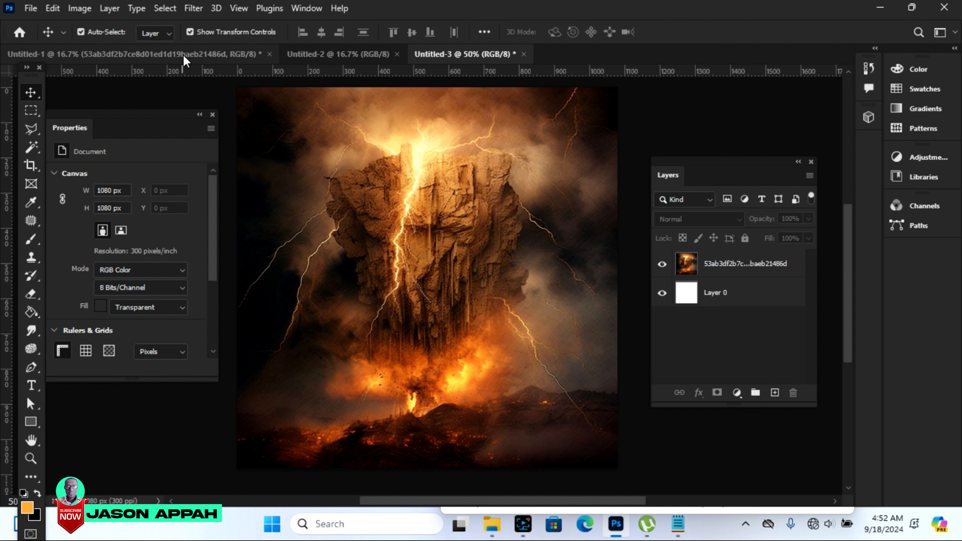
pyautogui.click(194, 57)
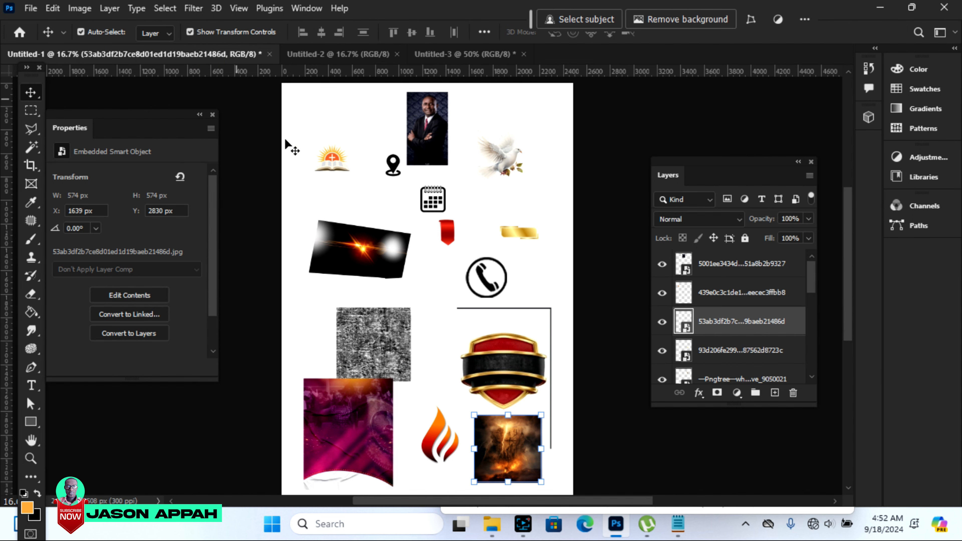
pyautogui.click(506, 377)
pyautogui.moveTo(506, 377); pyautogui.dragTo(465, 51)
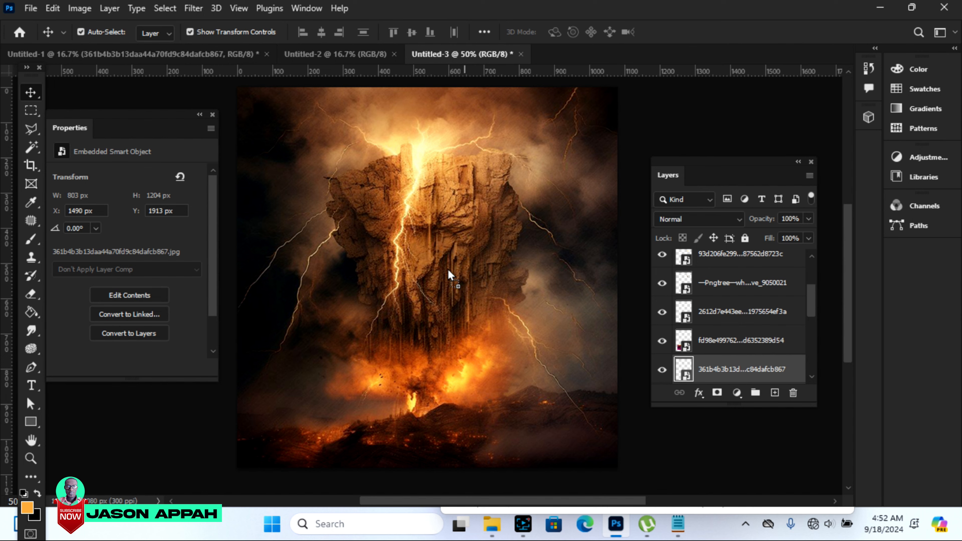
pyautogui.moveTo(450, 264); pyautogui.dragTo(448, 285)
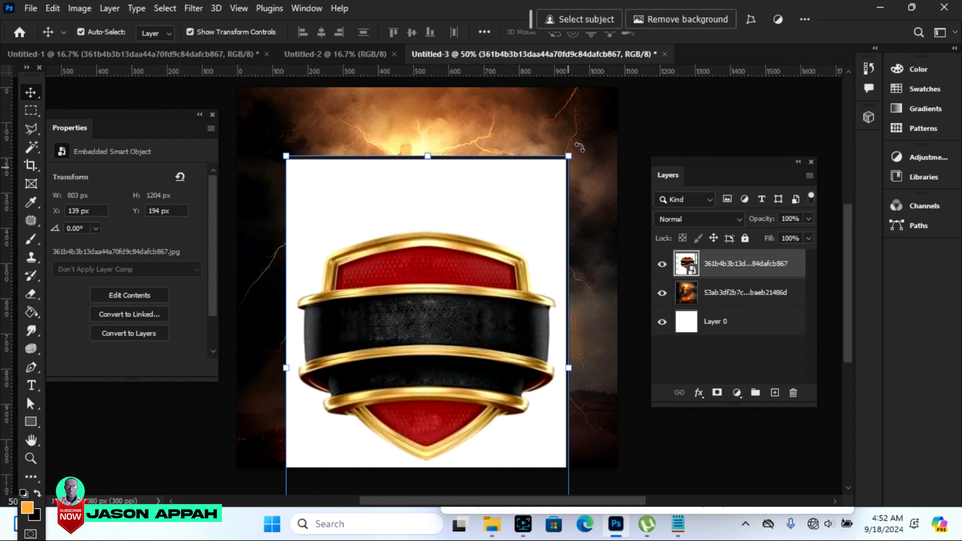
# Step: Scale the shield badge image down to about 577 x 866 px and place it over the middle of the canvas
pyautogui.moveTo(572, 157); pyautogui.dragTo(489, 276)
pyautogui.moveTo(441, 354); pyautogui.dragTo(476, 197)
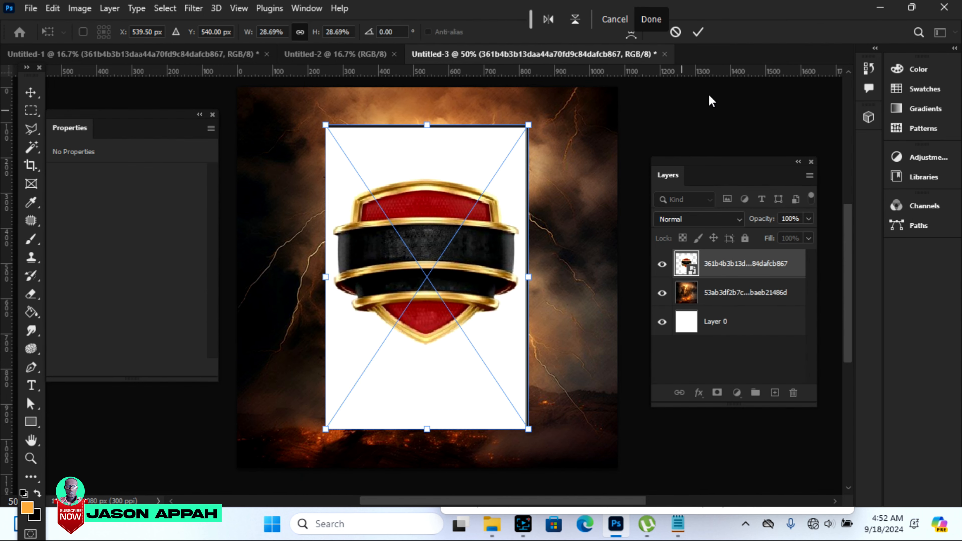
pyautogui.click(698, 32)
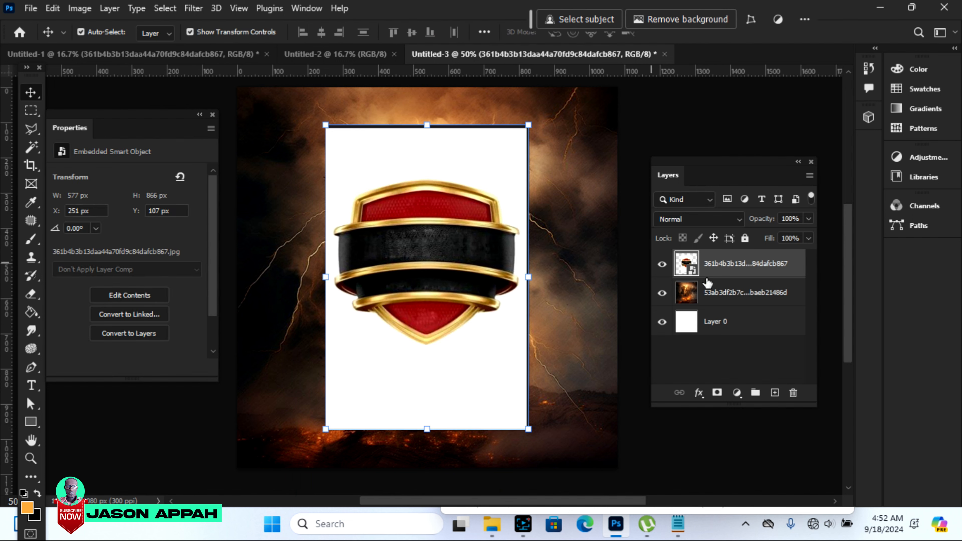
# Step: Rasterize the shield badge layer and shift it slightly to X 269 px, Y 113 px
pyautogui.rightClick(716, 269)
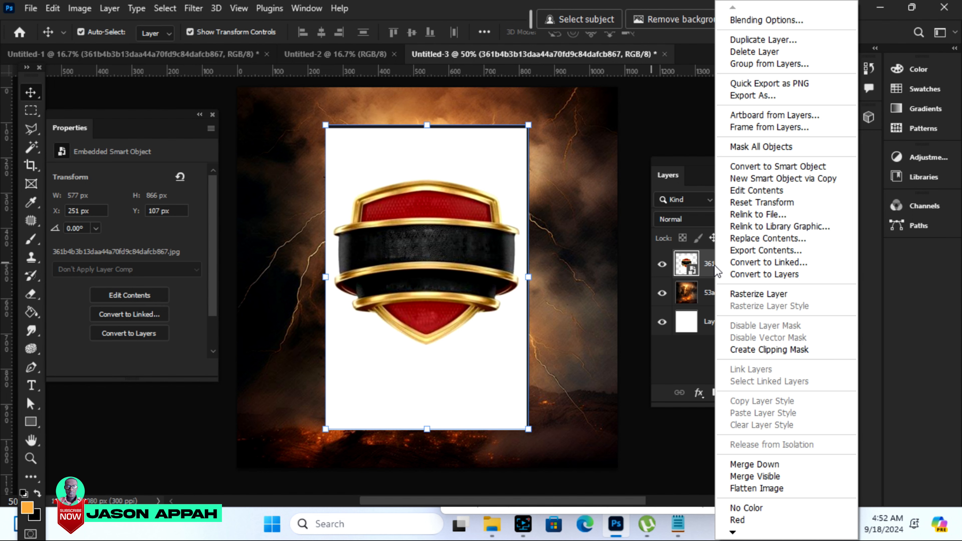
pyautogui.click(759, 295)
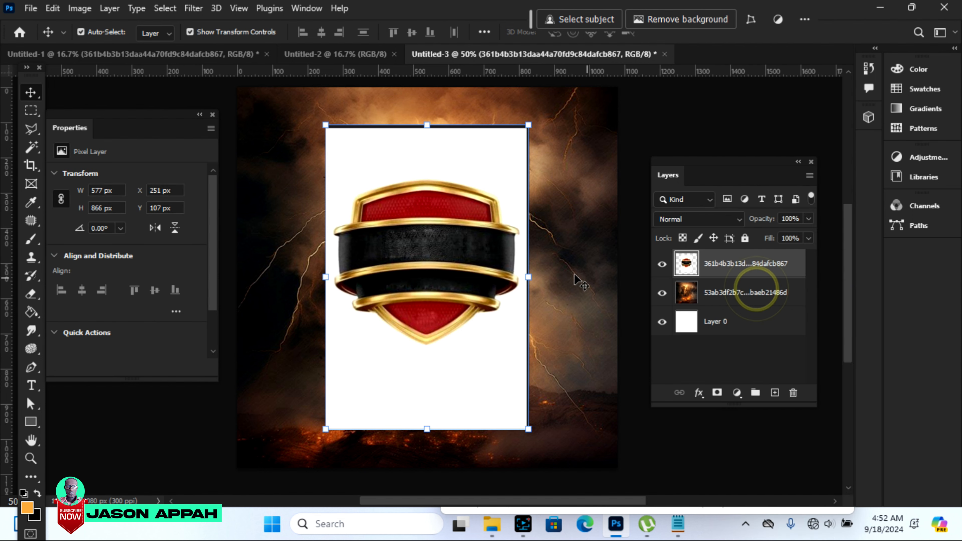
pyautogui.moveTo(452, 248)
pyautogui.mouseDown()
pyautogui.moveTo(455, 258)
pyautogui.moveTo(496, 233)
pyautogui.moveTo(430, 256)
pyautogui.moveTo(459, 262)
pyautogui.mouseUp()
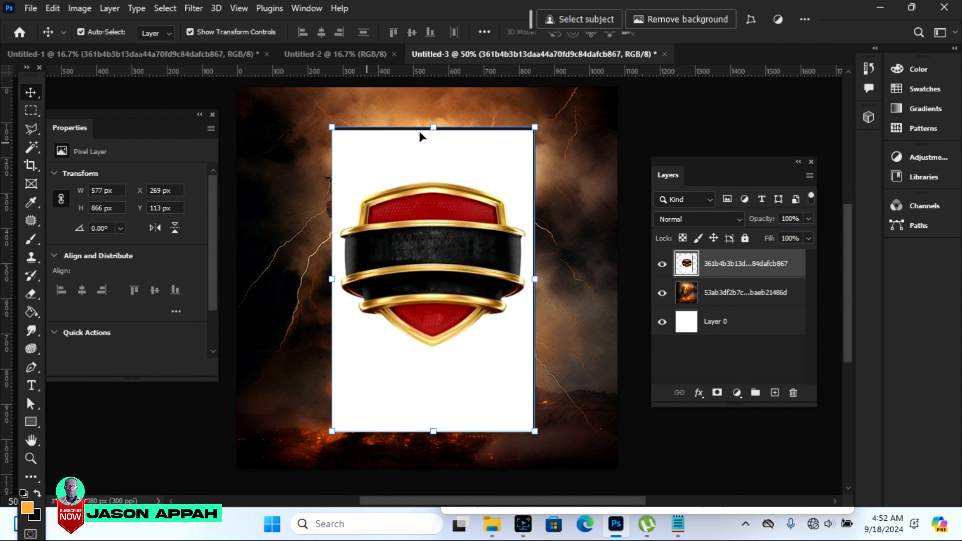
# Step: Remove the white background around the shield badge with the Magic Wand at tolerance 32 and clear the selection
pyautogui.click(30, 148)
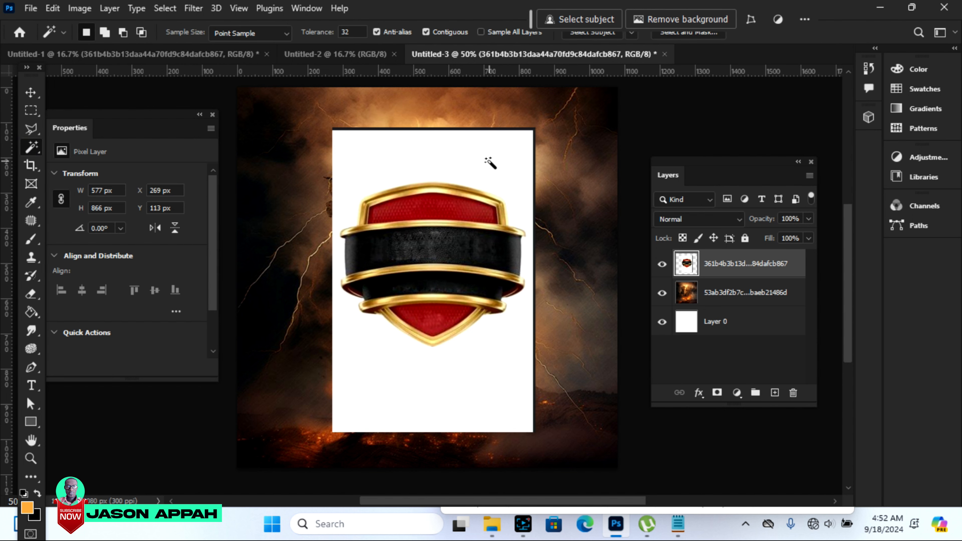
pyautogui.click(486, 158)
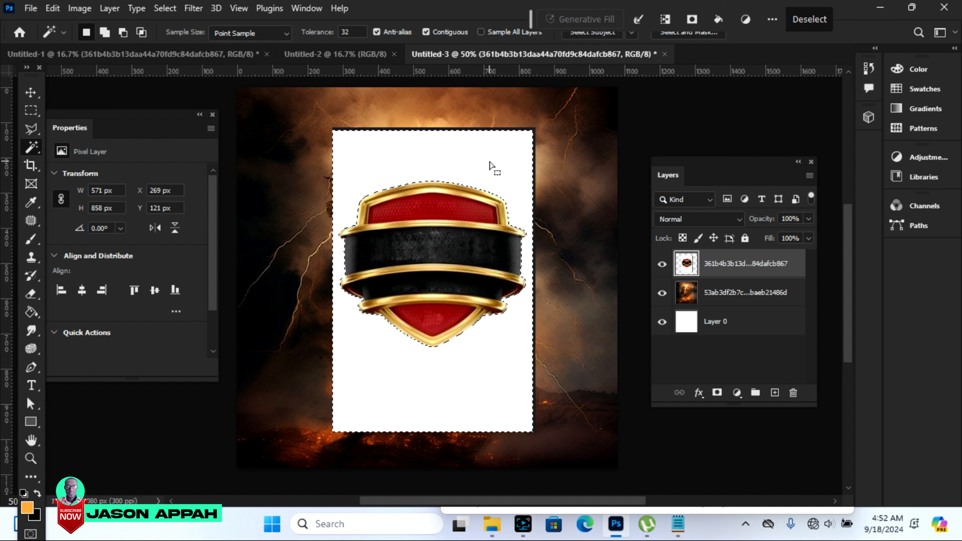
pyautogui.press('Delete')
pyautogui.click(490, 163)
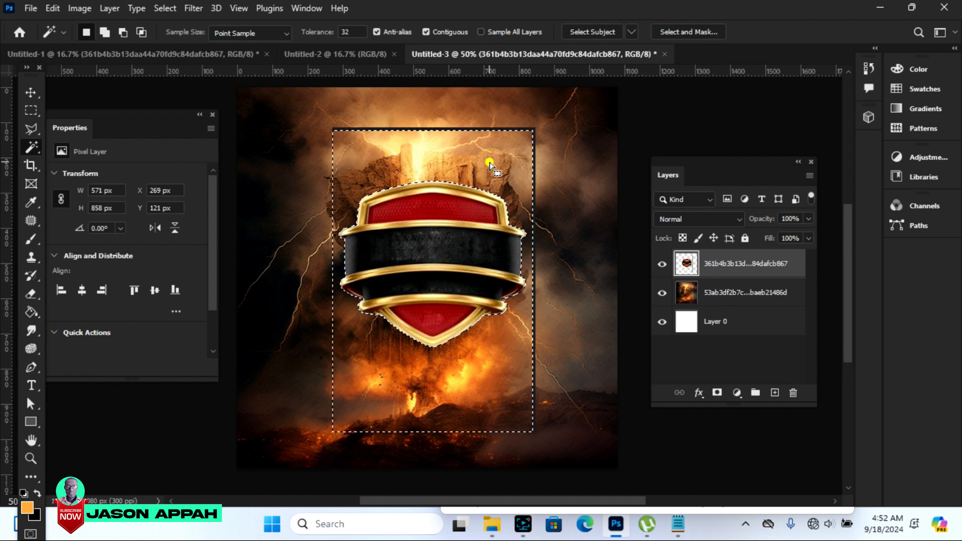
pyautogui.hotkey('ctrl', 'd')
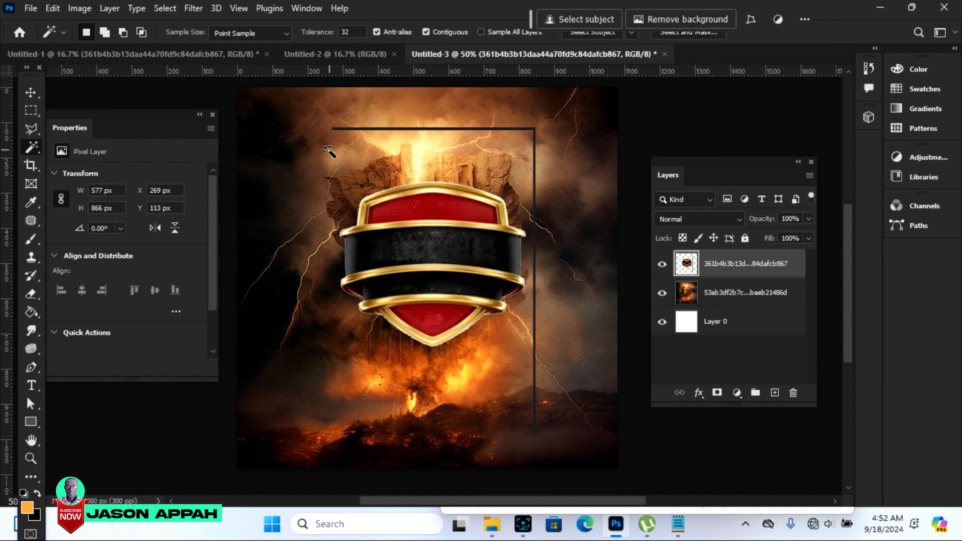
# Step: Reposition the cut-out shield badge over the rock at about X 279 px, Y 113 px
pyautogui.click(23, 89)
pyautogui.moveTo(435, 280); pyautogui.dragTo(405, 270)
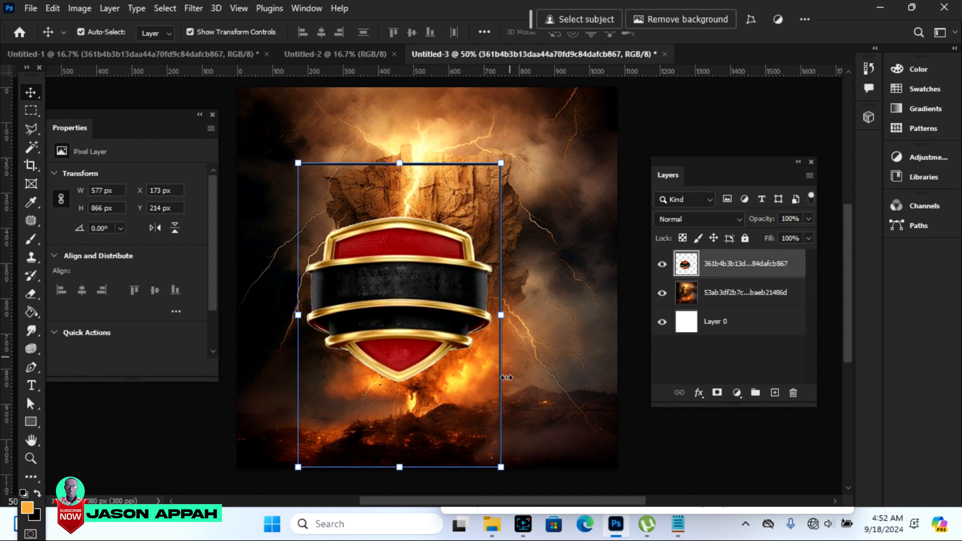
pyautogui.moveTo(407, 295); pyautogui.dragTo(444, 261)
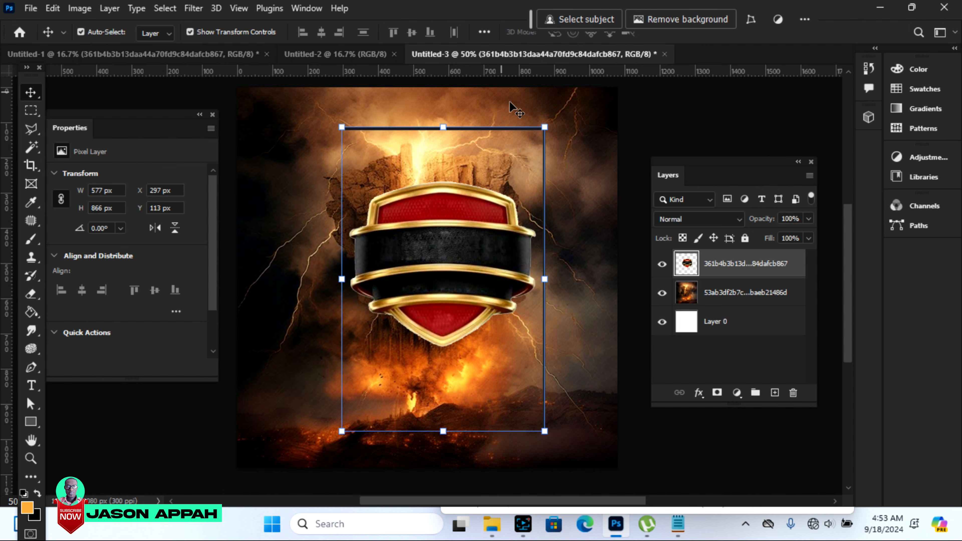
pyautogui.click(490, 241)
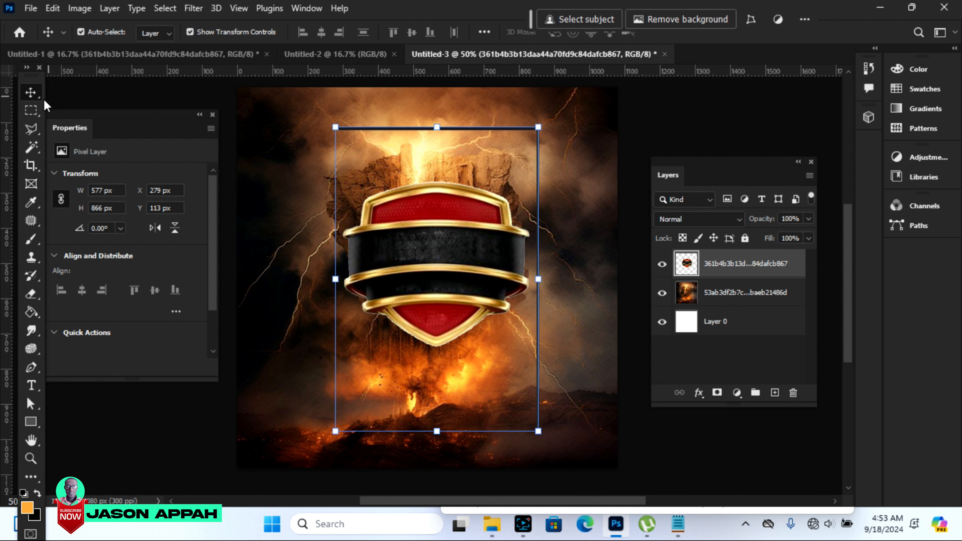
# Step: Delete the leftover dark lines above and beside the shield badge using rectangular marquee selections, and clear the selection
pyautogui.click(31, 110)
pyautogui.moveTo(315, 119); pyautogui.dragTo(544, 147)
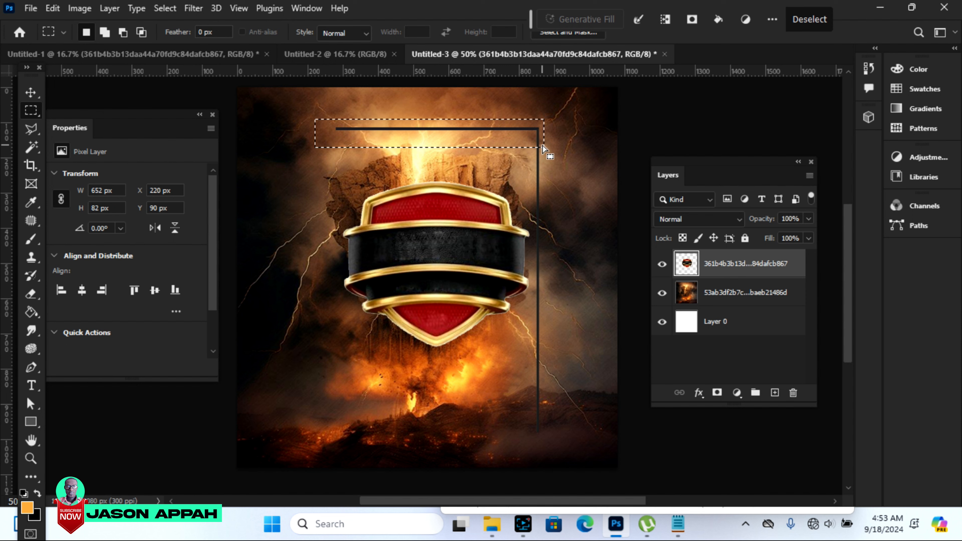
pyautogui.press('Delete')
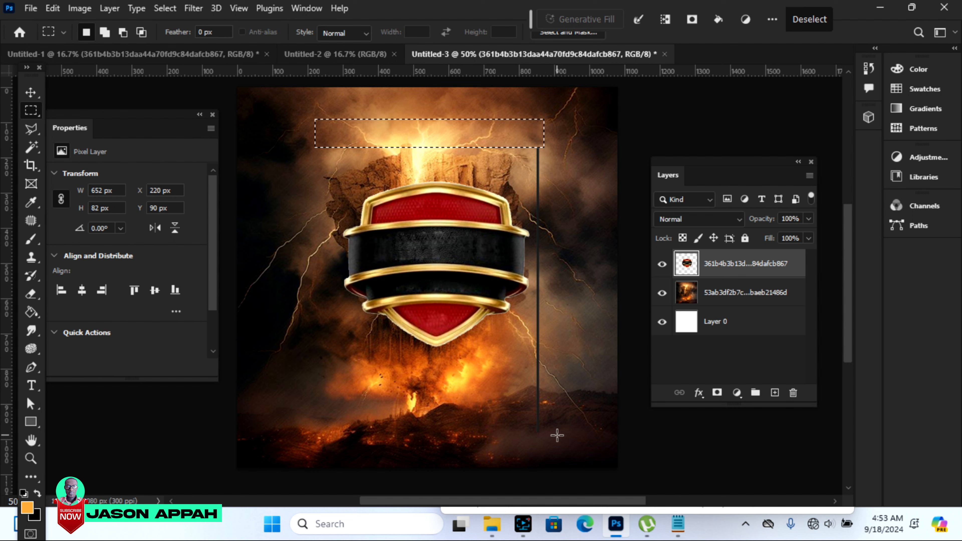
pyautogui.moveTo(554, 450); pyautogui.dragTo(531, 143)
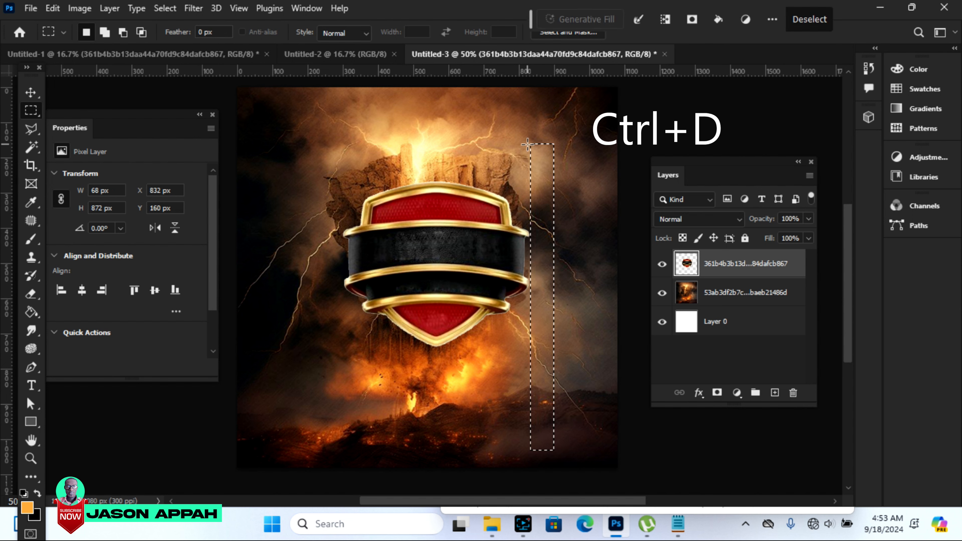
pyautogui.hotkey('ctrl', 'd')
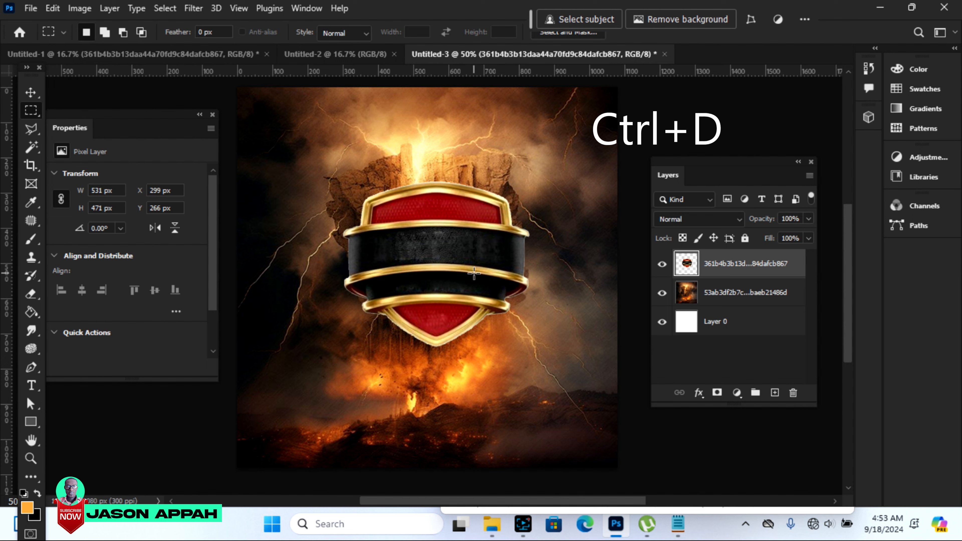
# Step: Move the shield badge higher on the rock and scale it to 520 x 461 px, placed at X 280 px, Y 196 px
pyautogui.click(30, 93)
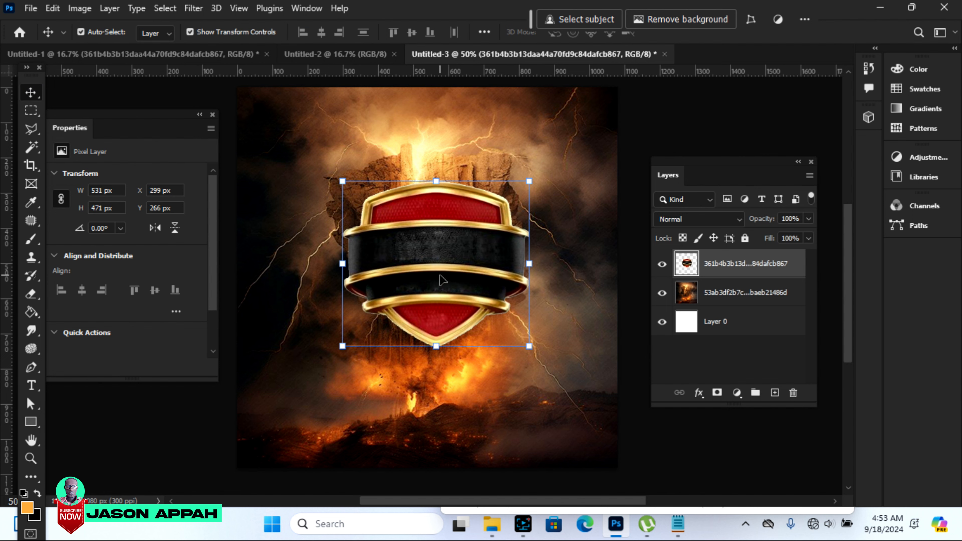
pyautogui.moveTo(455, 276); pyautogui.dragTo(444, 245)
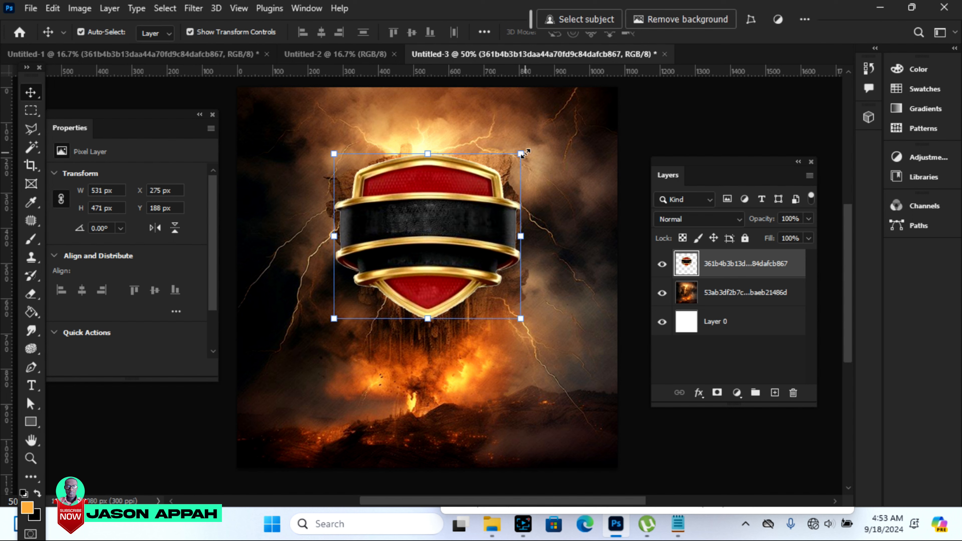
pyautogui.click(447, 245)
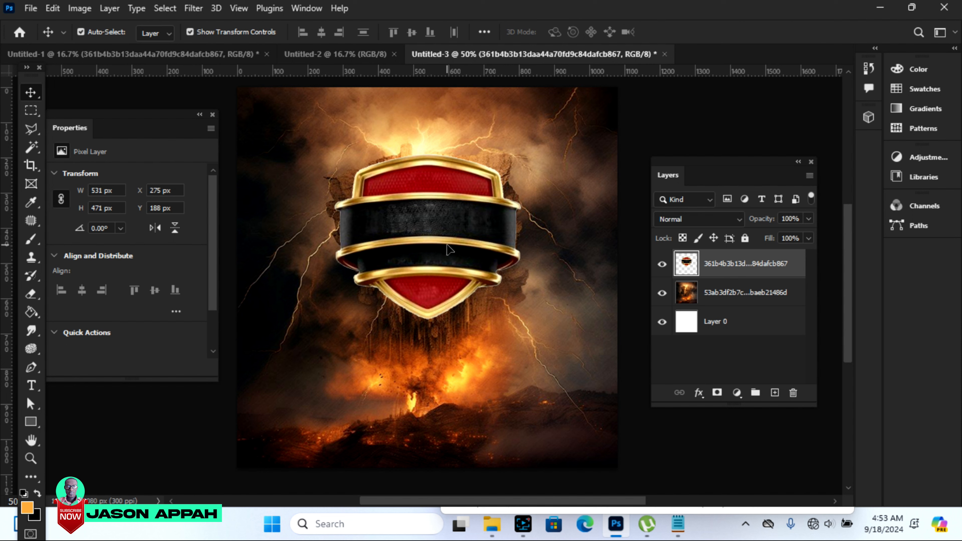
pyautogui.moveTo(520, 156); pyautogui.dragTo(517, 159)
pyautogui.moveTo(439, 248); pyautogui.dragTo(442, 245)
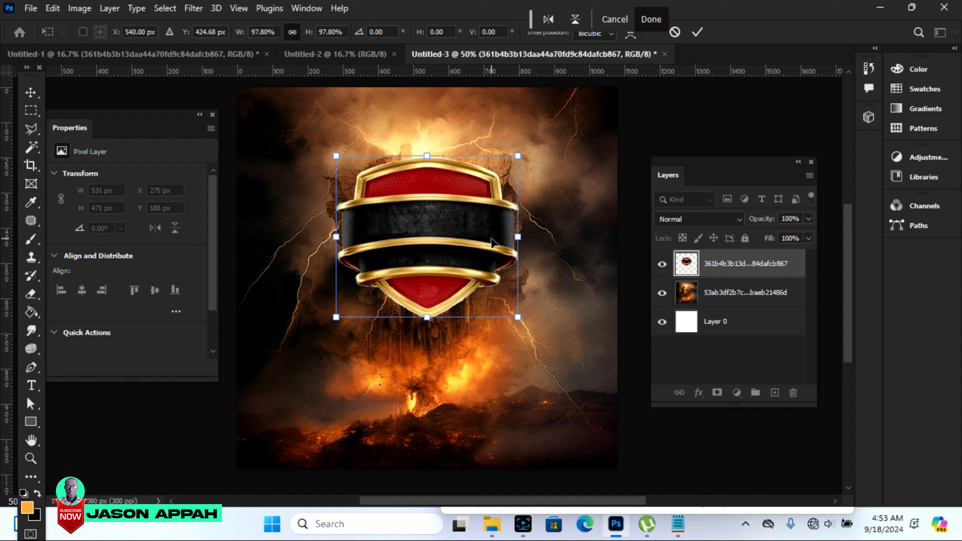
pyautogui.click(699, 34)
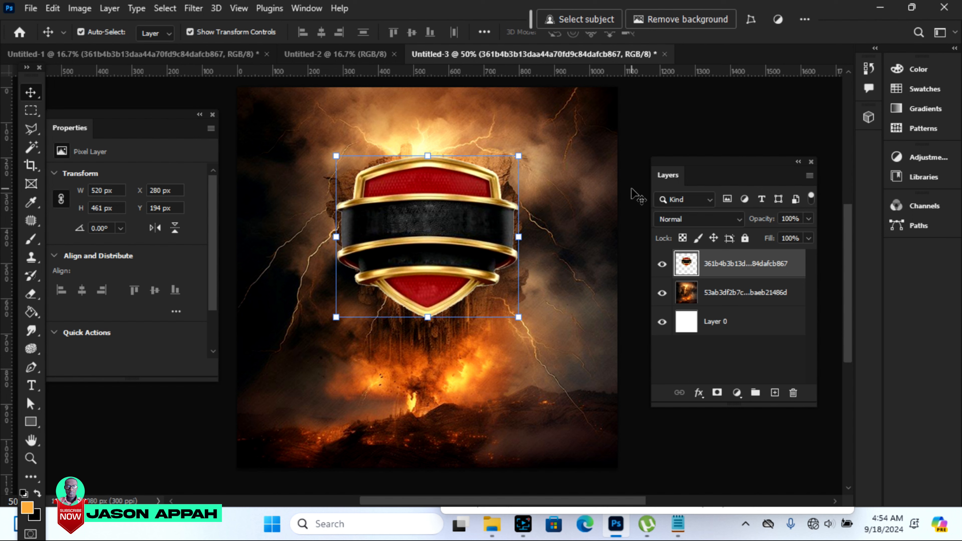
pyautogui.press('Down')
pyautogui.press('Down')
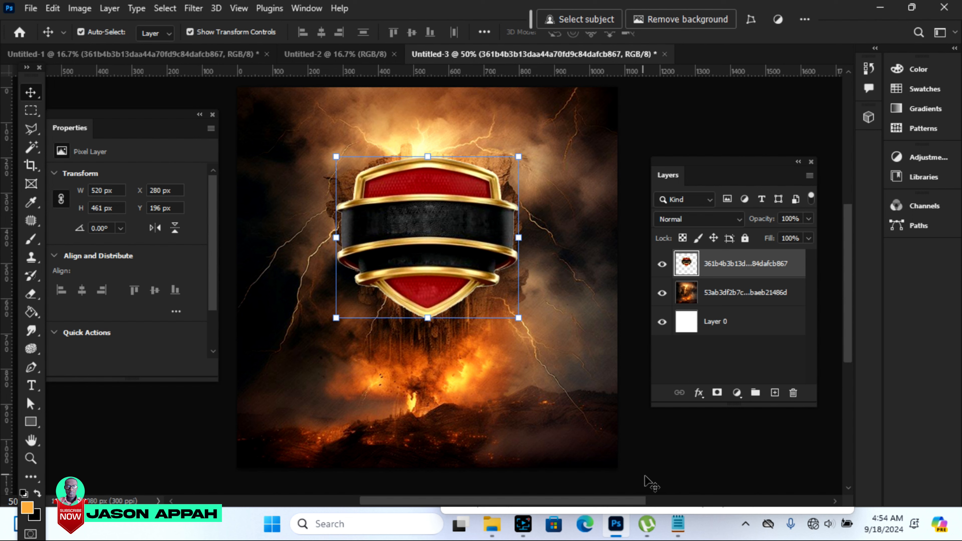
# Step: Copy the line "OPEN HEAVEN MINISTRIES" from the Notepad notes and return to Photoshop
pyautogui.click(678, 526)
pyautogui.moveTo(577, 193)
pyautogui.mouseDown()
pyautogui.moveTo(464, 202)
pyautogui.moveTo(453, 191)
pyautogui.moveTo(573, 199)
pyautogui.mouseUp()
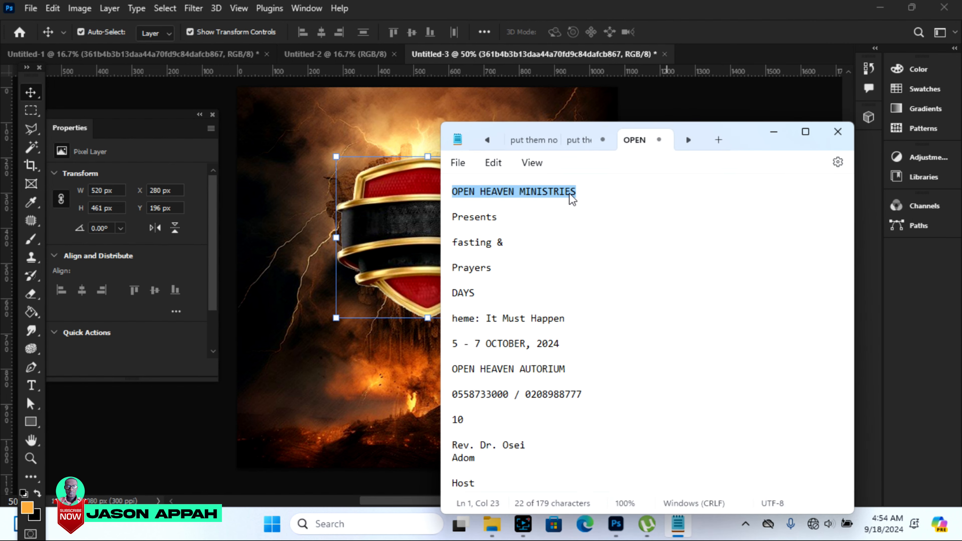
pyautogui.rightClick(573, 199)
pyautogui.click(623, 76)
pyautogui.click(436, 8)
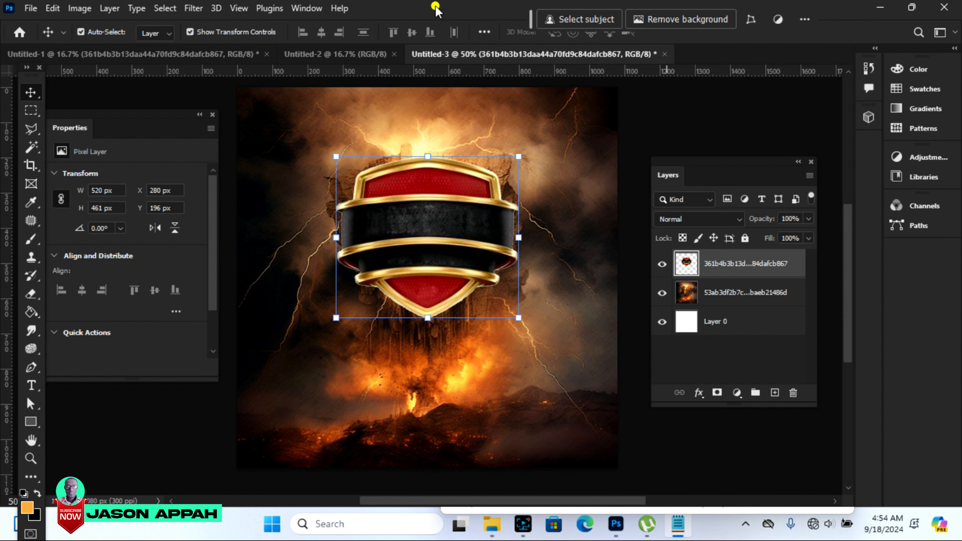
# Step: Add the copied text "OPEN HEAVEN MINISTRIES" below the badge in 24 pt Mouzambik Regular
pyautogui.click(30, 386)
pyautogui.click(360, 367)
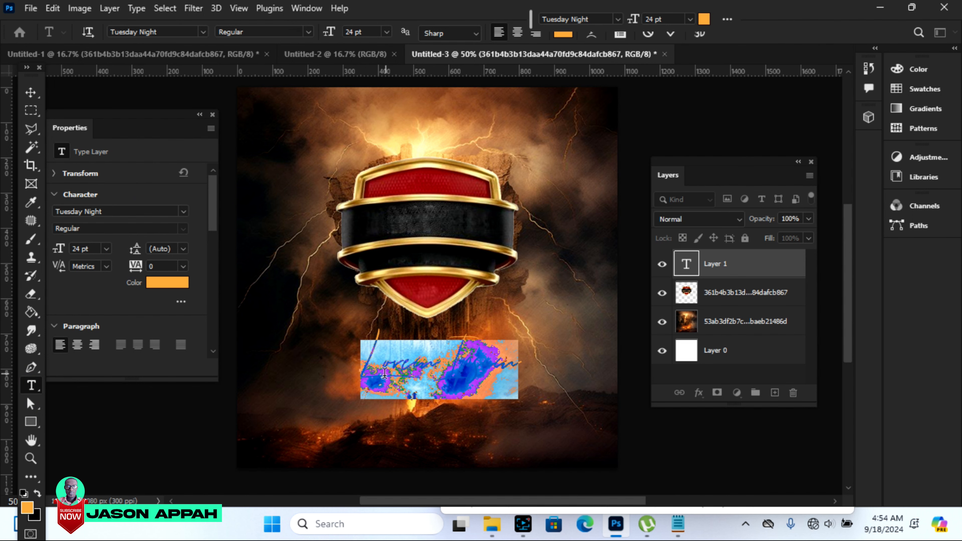
pyautogui.click(205, 32)
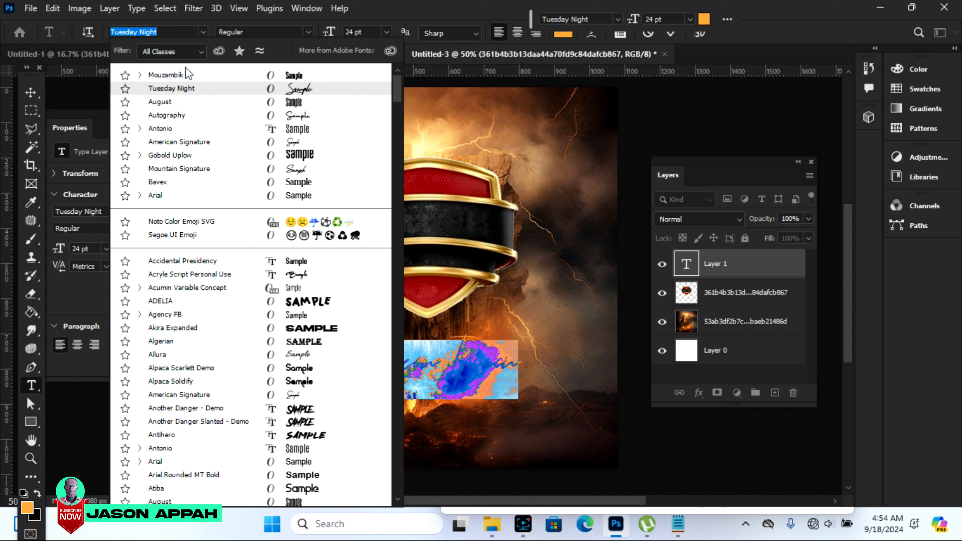
pyautogui.click(194, 79)
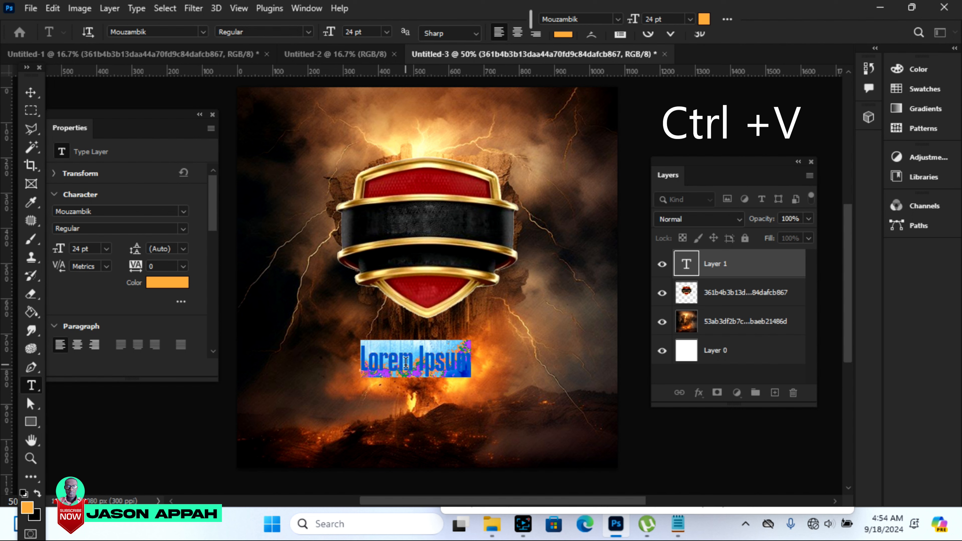
pyautogui.hotkey('ctrl', 'v')
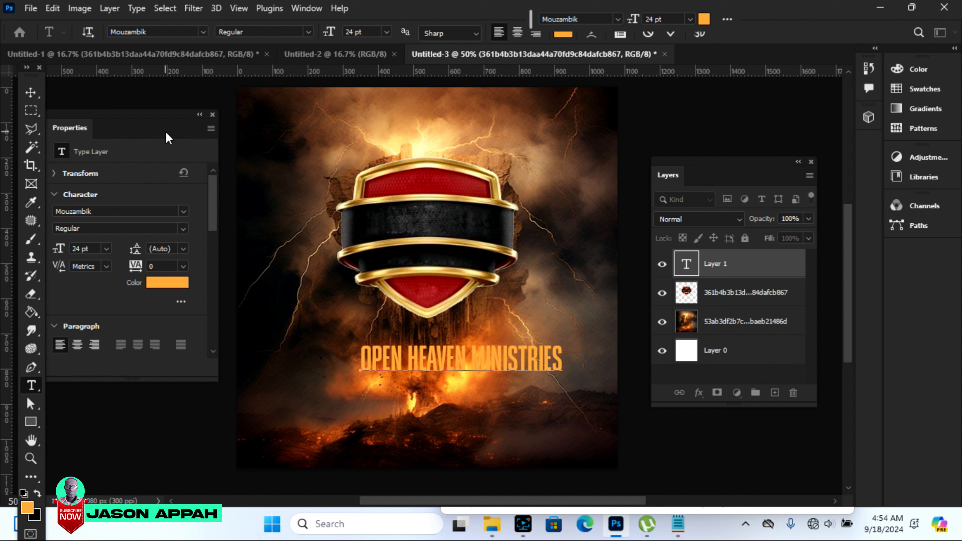
# Step: Shrink the OPEN HEAVEN MINISTRIES text to about 8.25 pt and place it above the shield badge
pyautogui.click(31, 92)
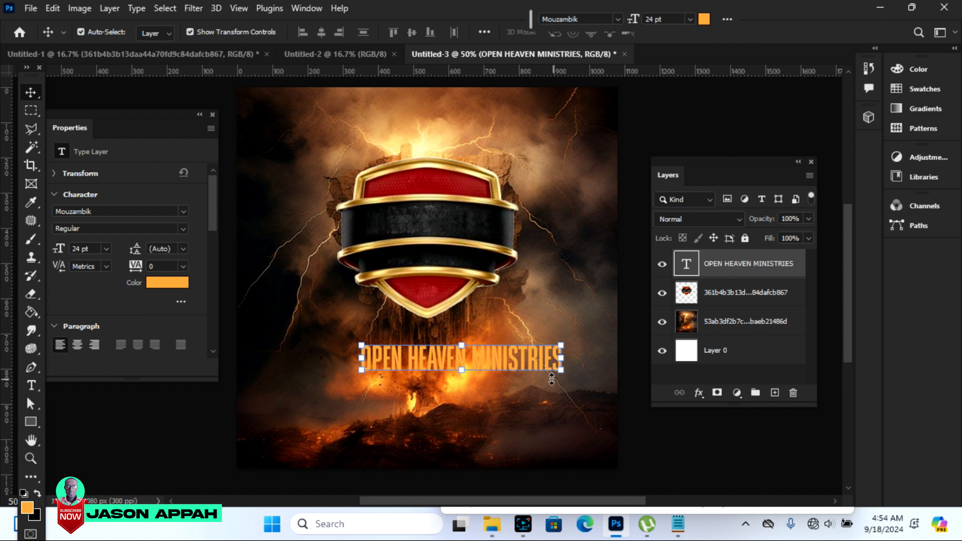
pyautogui.moveTo(535, 363); pyautogui.dragTo(397, 144)
pyautogui.click(696, 33)
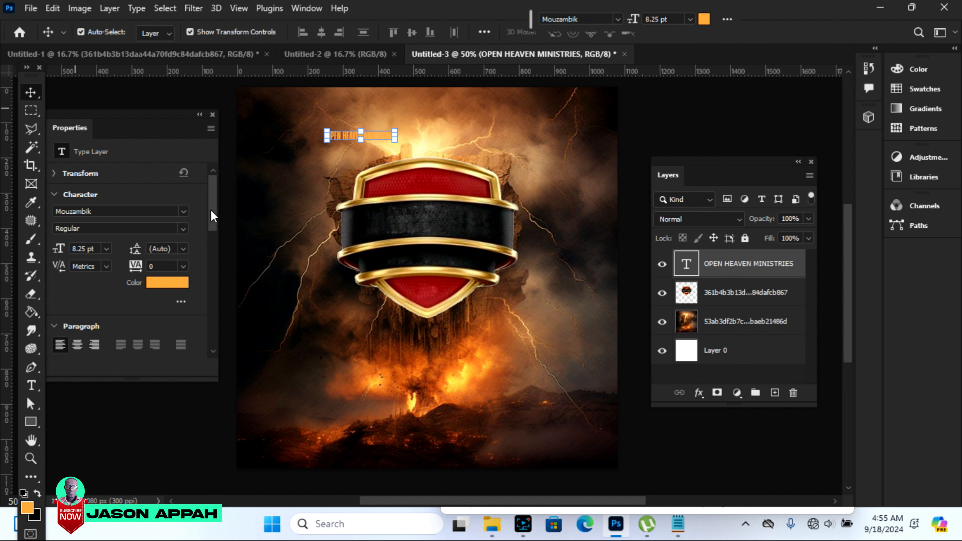
# Step: Set the title text's tracking to 480 and recolor it near-black (#090b0a) sampled from the badge's black band
pyautogui.scroll(-2, 212, 217)
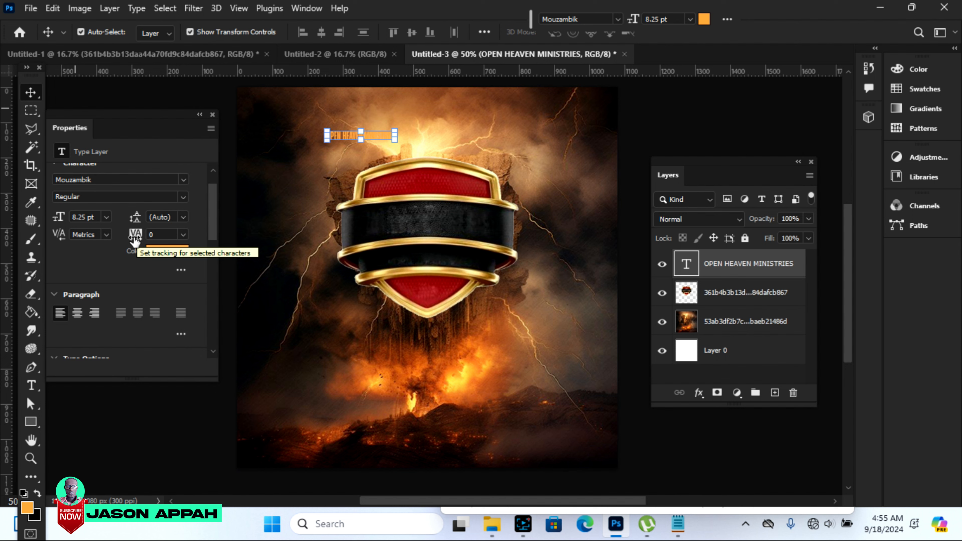
pyautogui.moveTo(136, 237); pyautogui.dragTo(159, 236)
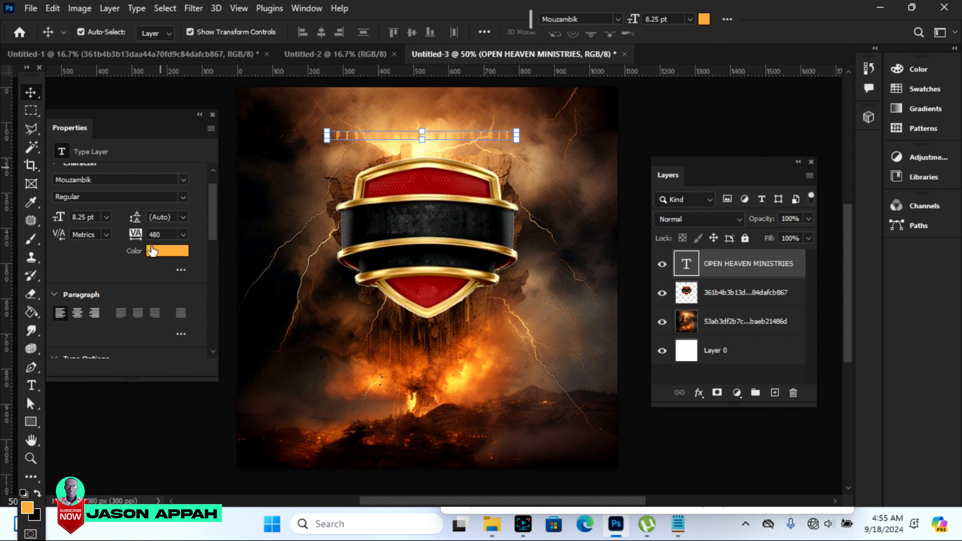
pyautogui.click(158, 252)
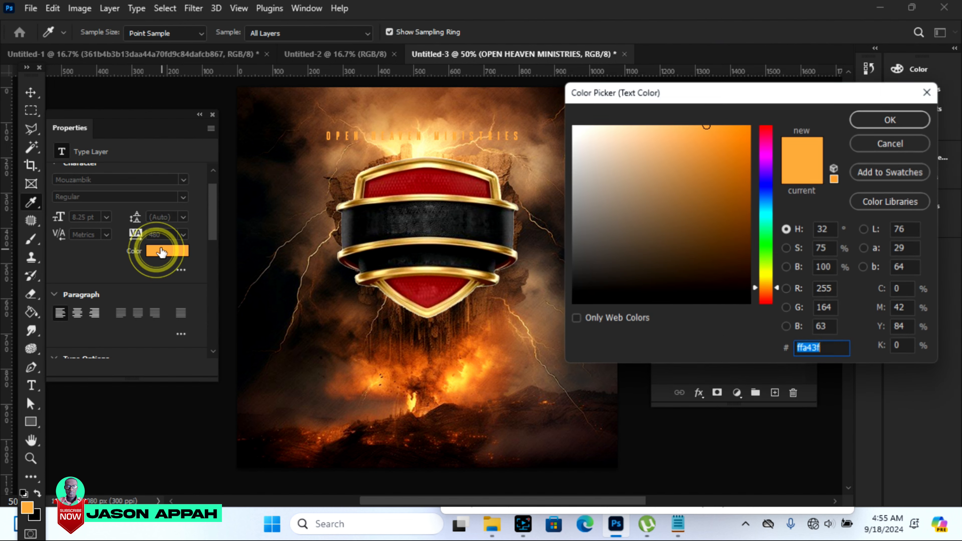
pyautogui.click(366, 218)
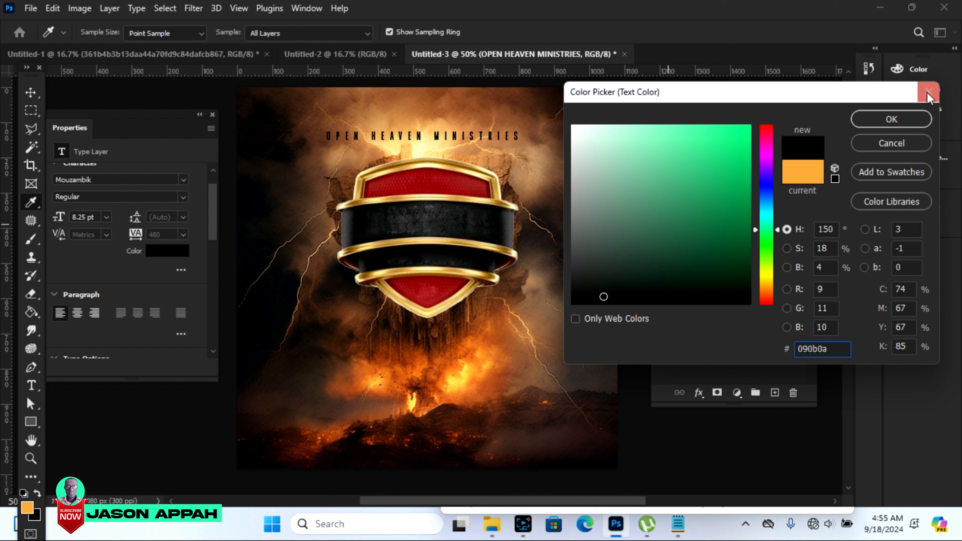
pyautogui.click(910, 122)
# Step: Scale the OPEN HEAVEN MINISTRIES text down to about 5.9 pt and nudge it into place centered above the badge
pyautogui.moveTo(519, 131); pyautogui.dragTo(456, 119)
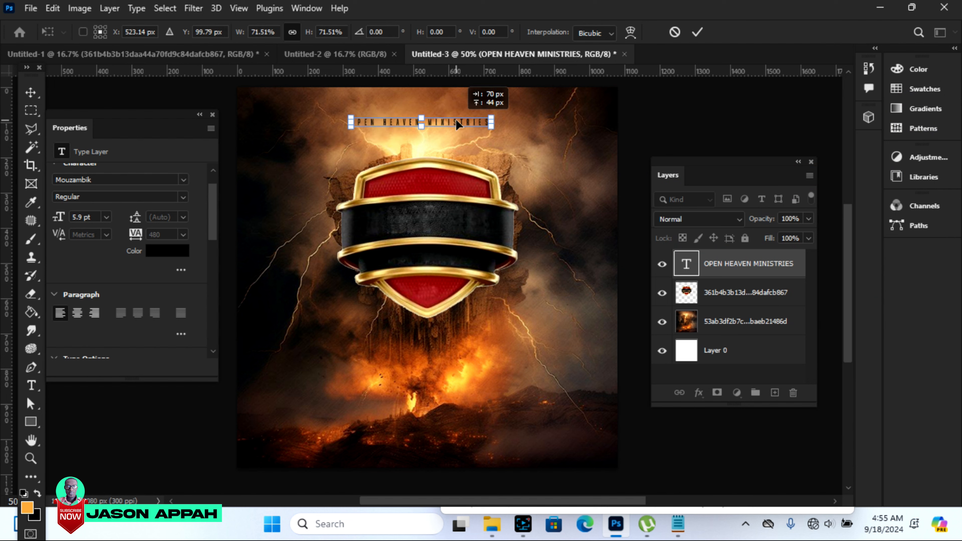
pyautogui.click(699, 33)
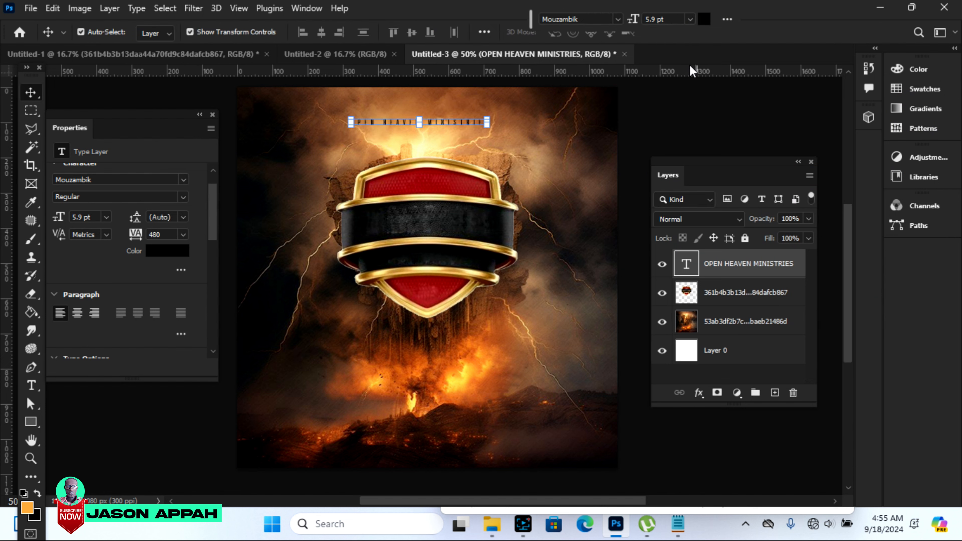
pyautogui.press('Down')
pyautogui.press('Down')
pyautogui.press('Down')
pyautogui.press('Down')
pyautogui.press('Down')
pyautogui.press('Down')
pyautogui.press('Right')
pyautogui.press('Right')
pyautogui.press('Right')
pyautogui.click(679, 125)
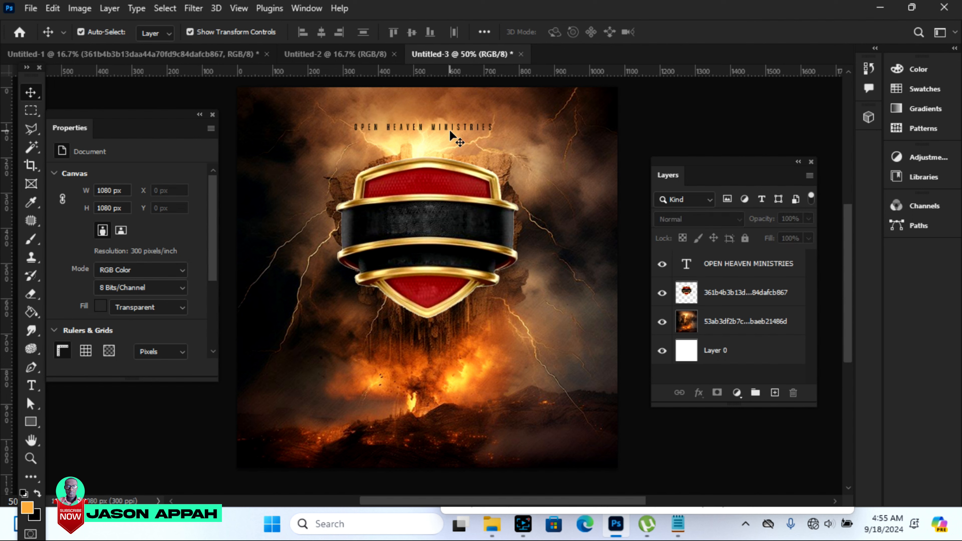
# Step: Bring the sun-and-book logo from Untitled-1 into the flyer, scaled to about 74 x 58 px beside the start of the title
pyautogui.click(225, 53)
pyautogui.moveTo(332, 166); pyautogui.dragTo(353, 162)
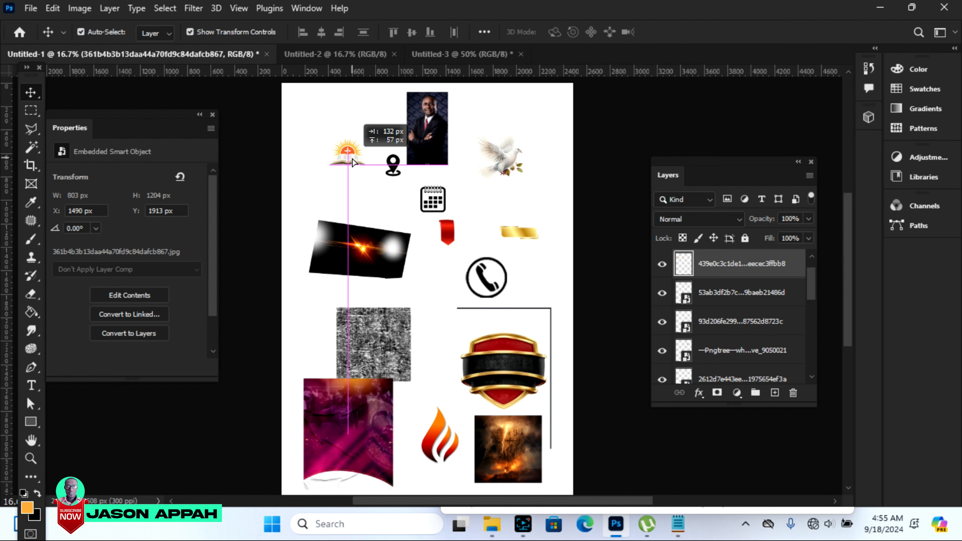
pyautogui.moveTo(352, 162); pyautogui.dragTo(331, 122)
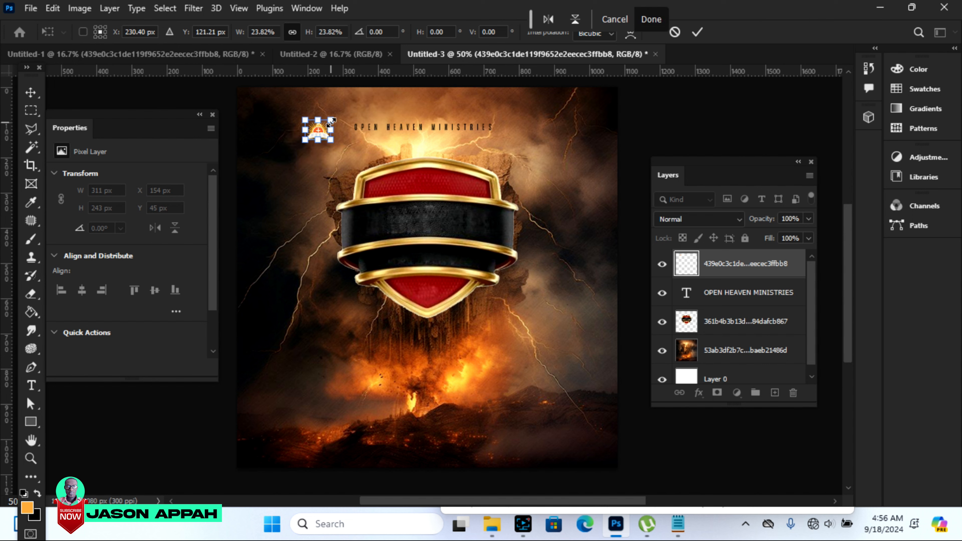
pyautogui.click(698, 33)
# Step: Nudge the logo closer to the title and slightly upward, to X 233 px, Y 82 px
pyautogui.press('Right')
pyautogui.press('Right')
pyautogui.press('Right')
pyautogui.press('Right')
pyautogui.press('Right')
pyautogui.press('Right')
pyautogui.press('Right')
pyautogui.press('Right')
pyautogui.press('Right')
pyautogui.press('Right')
pyautogui.press('Right')
pyautogui.press('Right')
pyautogui.press('Right')
pyautogui.press('Right')
pyautogui.press('Right')
pyautogui.press('Right')
pyautogui.press('Right')
pyautogui.press('Right')
pyautogui.press('Right')
pyautogui.press('Right')
pyautogui.press('Right')
pyautogui.press('Right')
pyautogui.press('Right')
pyautogui.press('Right')
pyautogui.press('Right')
pyautogui.press('Right')
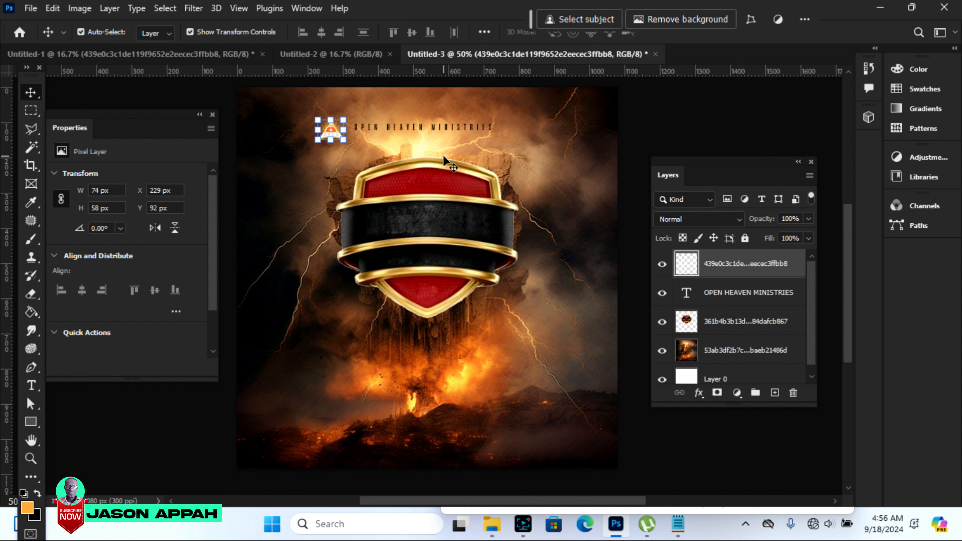
pyautogui.press('Up')
pyautogui.press('Up')
pyautogui.press('Up')
pyautogui.press('Up')
pyautogui.press('Up')
pyautogui.press('Up')
pyautogui.press('Up')
pyautogui.press('Up')
pyautogui.press('Up')
pyautogui.press('Up')
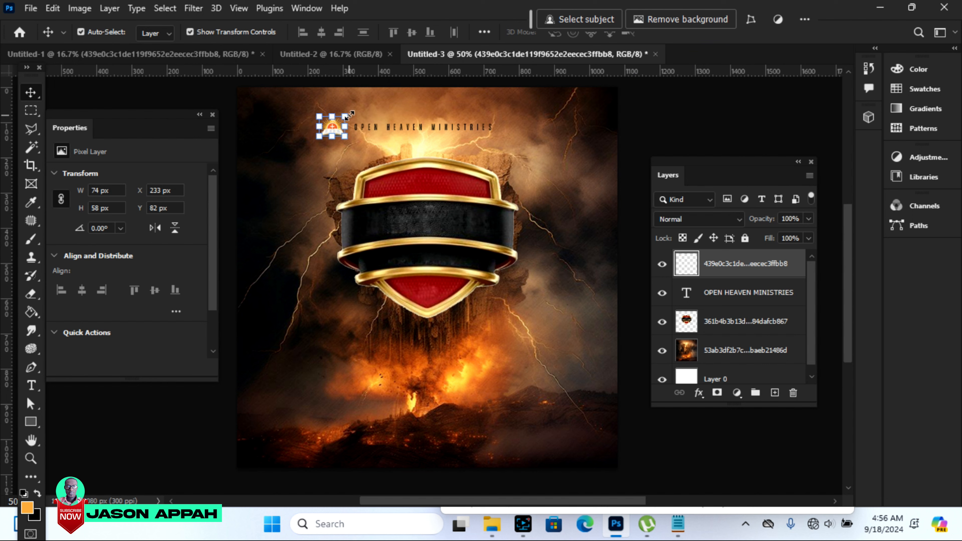
# Step: Scale the logo down to 63 x 50 px and nudge it beside the title at about X 247 px, Y 84 px
pyautogui.hotkey('ctrl', 't')
pyautogui.moveTo(348, 115); pyautogui.dragTo(344, 118)
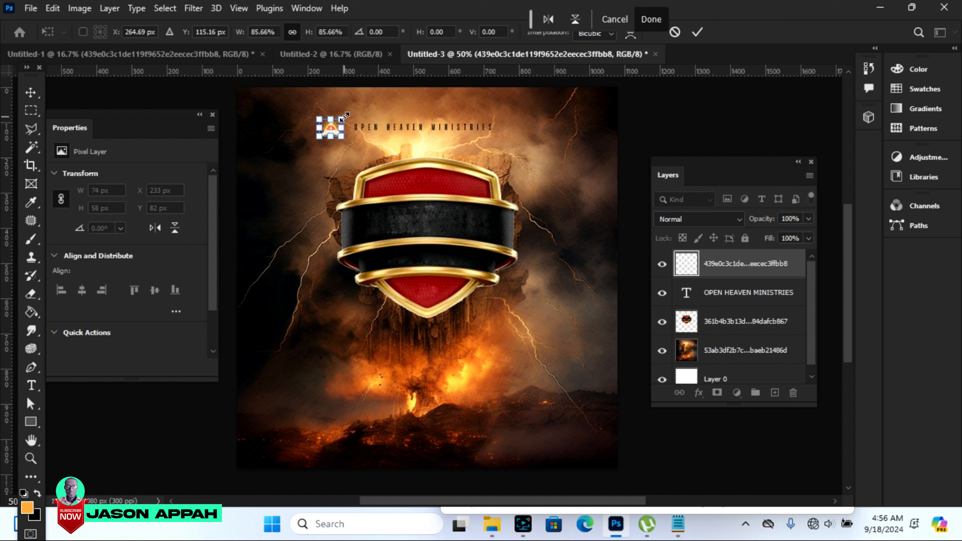
pyautogui.press('Return')
pyautogui.press('Right')
pyautogui.press('Right')
pyautogui.press('Right')
pyautogui.press('Right')
pyautogui.press('Right')
pyautogui.press('Right')
pyautogui.press('Right')
pyautogui.press('Right')
pyautogui.press('Right')
pyautogui.press('Right')
pyautogui.press('Right')
pyautogui.press('Right')
pyautogui.press('Right')
pyautogui.press('Right')
pyautogui.press('Up')
pyautogui.press('Up')
pyautogui.press('Up')
pyautogui.press('Up')
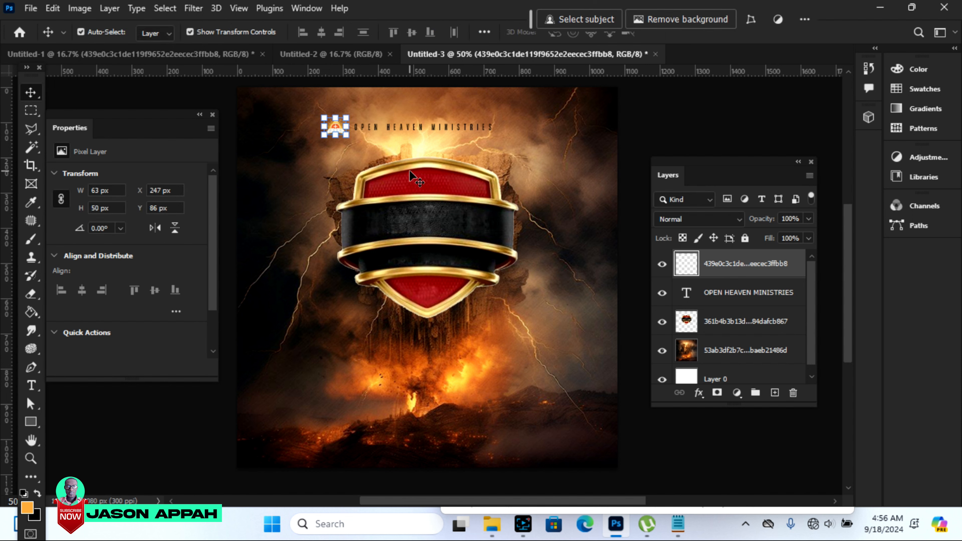
pyautogui.click(468, 129)
pyautogui.click(459, 127)
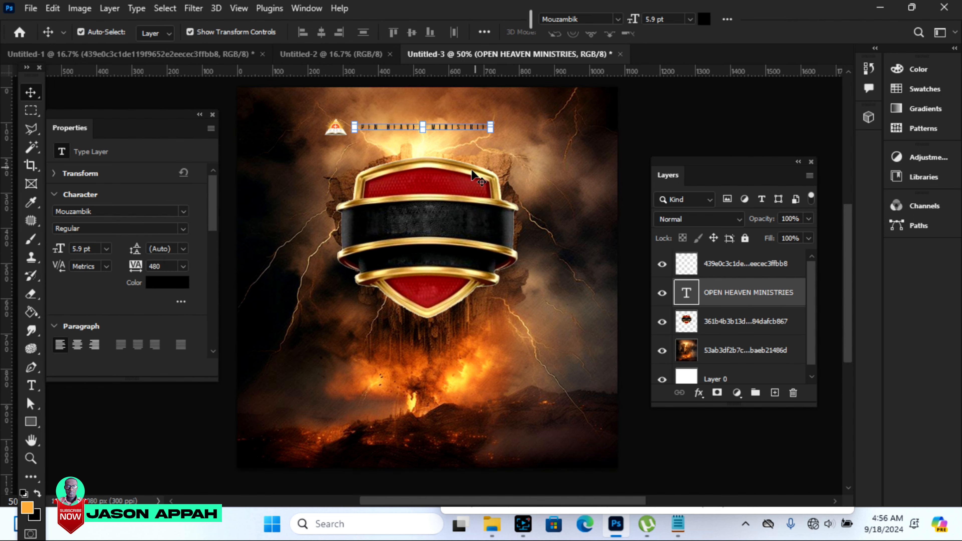
pyautogui.click(332, 132)
pyautogui.click(707, 121)
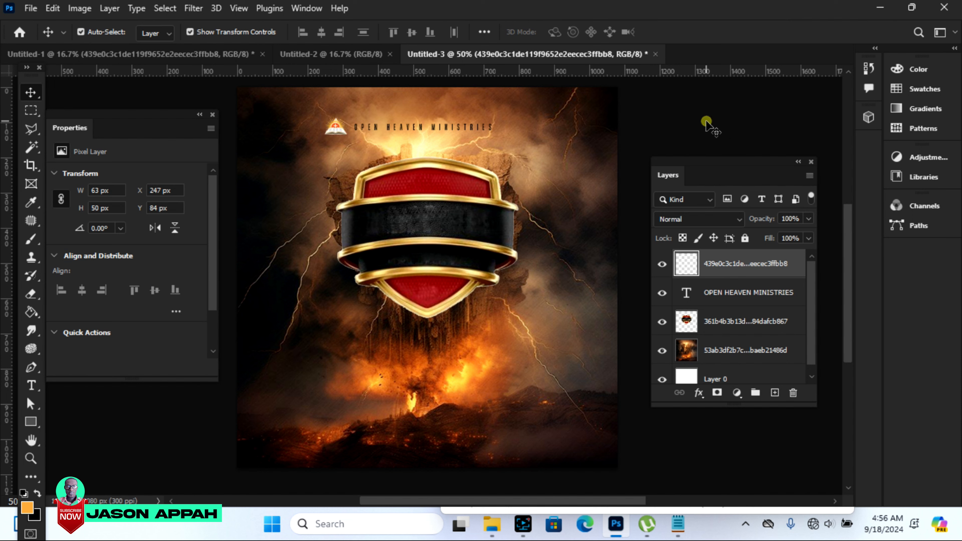
# Step: Raise the OPEN HEAVEN MINISTRIES text closer to the canvas's upper edge and deselect it
pyautogui.click(446, 126)
pyautogui.moveTo(447, 129); pyautogui.dragTo(447, 119)
pyautogui.press('Up')
pyautogui.press('Up')
pyautogui.press('Up')
pyautogui.press('Up')
pyautogui.press('Up')
pyautogui.press('Up')
pyautogui.press('Up')
pyautogui.press('Up')
pyautogui.press('Up')
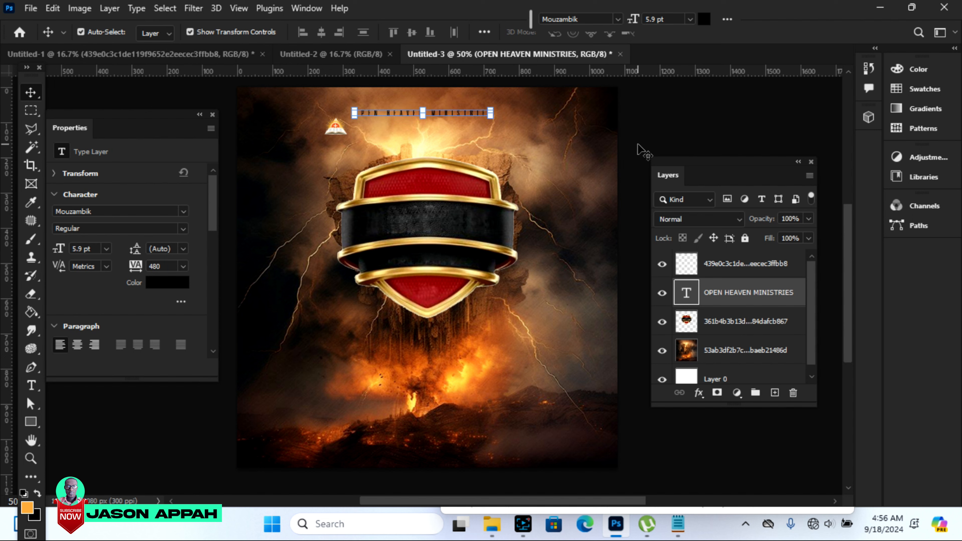
pyautogui.click(648, 138)
# Step: Raise the logo level with the title text, to about X 249 px, Y 46 px
pyautogui.click(335, 131)
pyautogui.press('Up')
pyautogui.press('Up')
pyautogui.press('Up')
pyautogui.press('Up')
pyautogui.press('Up')
pyautogui.press('Up')
pyautogui.press('Up')
pyautogui.press('Up')
pyautogui.press('Up')
pyautogui.press('Up')
pyautogui.press('Up')
pyautogui.press('Up')
pyautogui.press('Up')
pyautogui.press('Up')
pyautogui.press('Up')
pyautogui.press('Up')
pyautogui.press('Up')
pyautogui.press('Up')
pyautogui.press('Up')
pyautogui.press('Up')
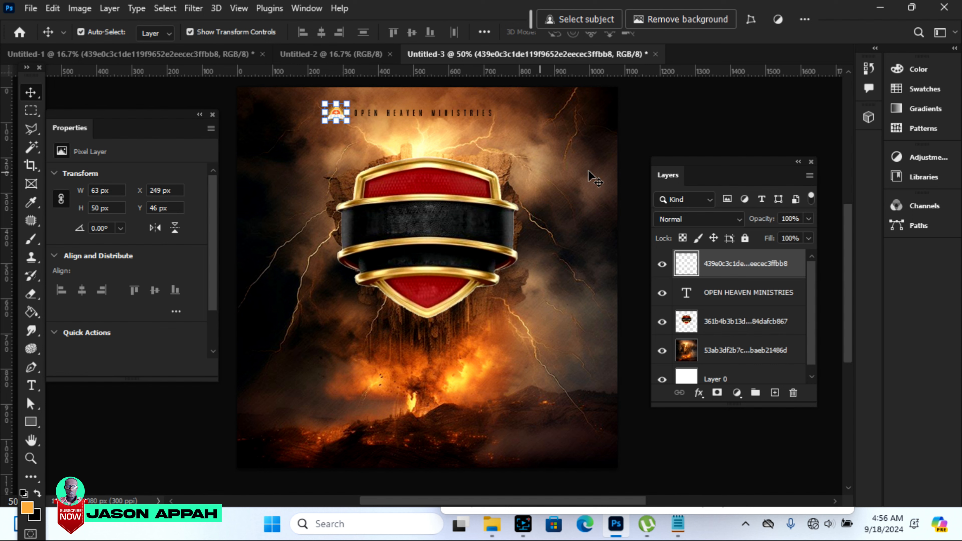
# Step: Align the OPEN HEAVEN MINISTRIES text to the canvas and centre it horizontally
pyautogui.click(702, 122)
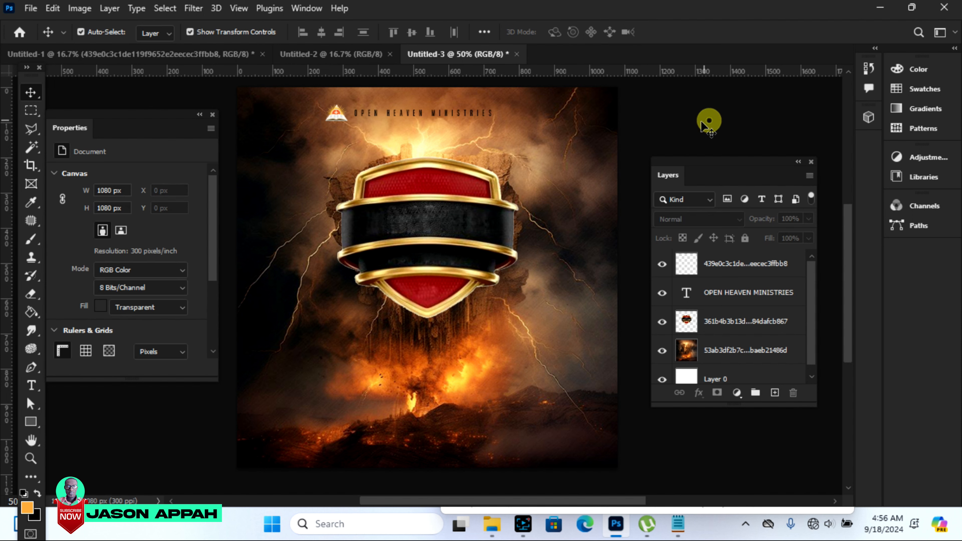
pyautogui.click(469, 113)
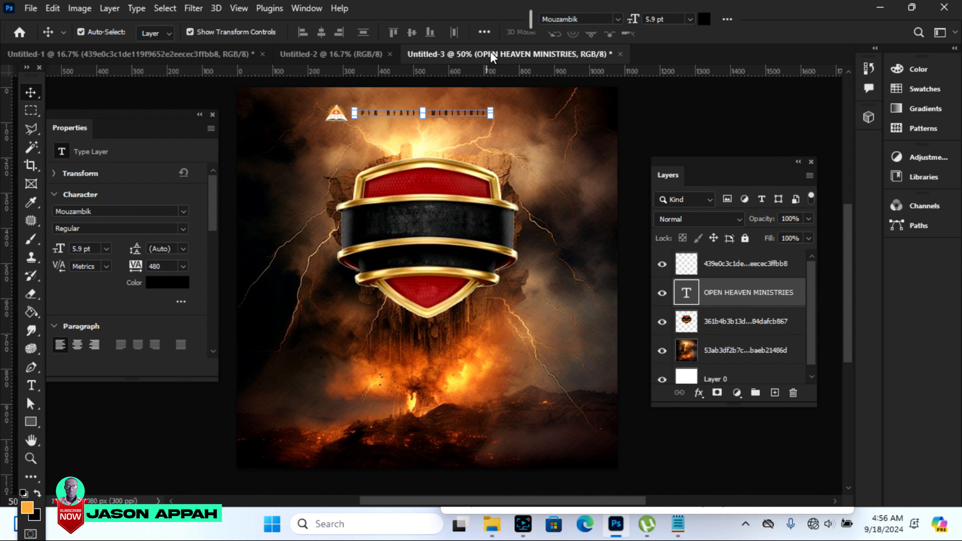
pyautogui.click(484, 33)
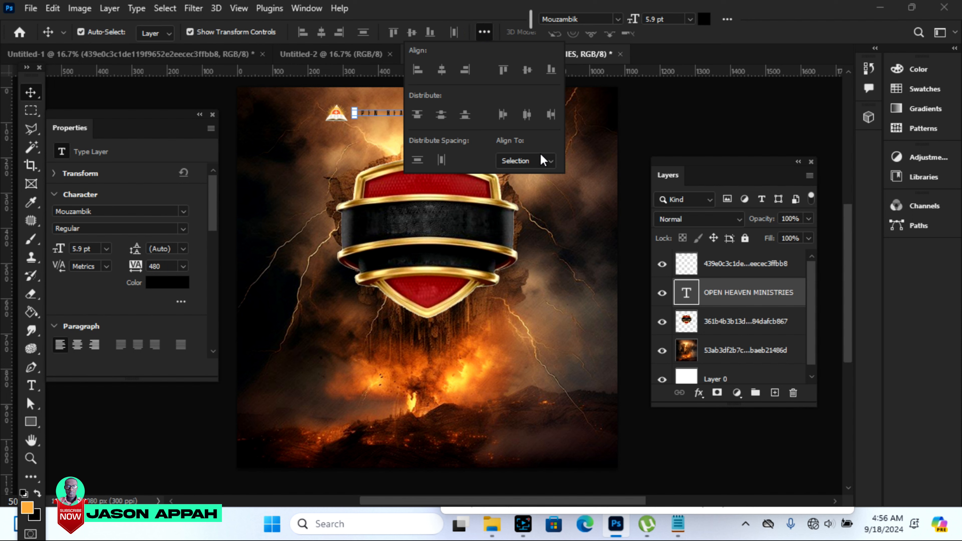
pyautogui.click(537, 166)
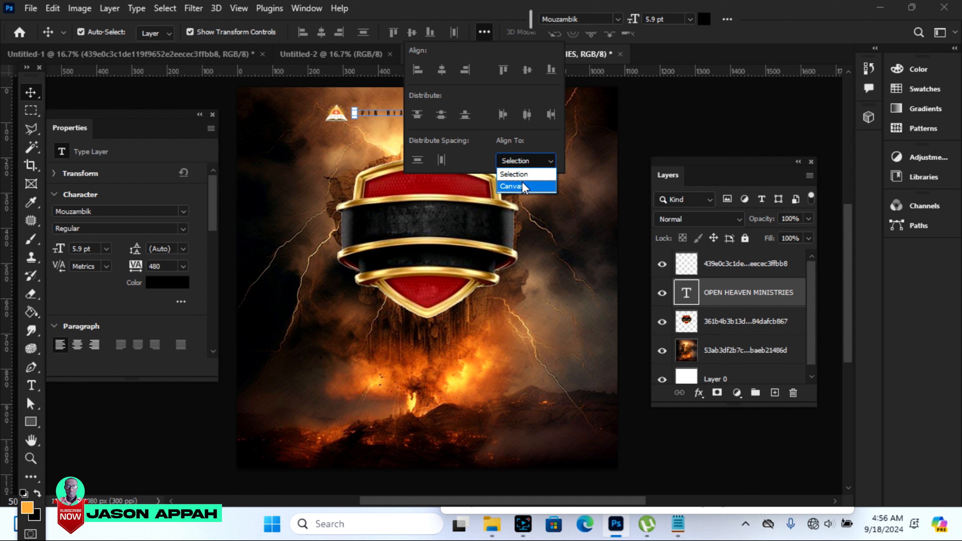
pyautogui.click(527, 189)
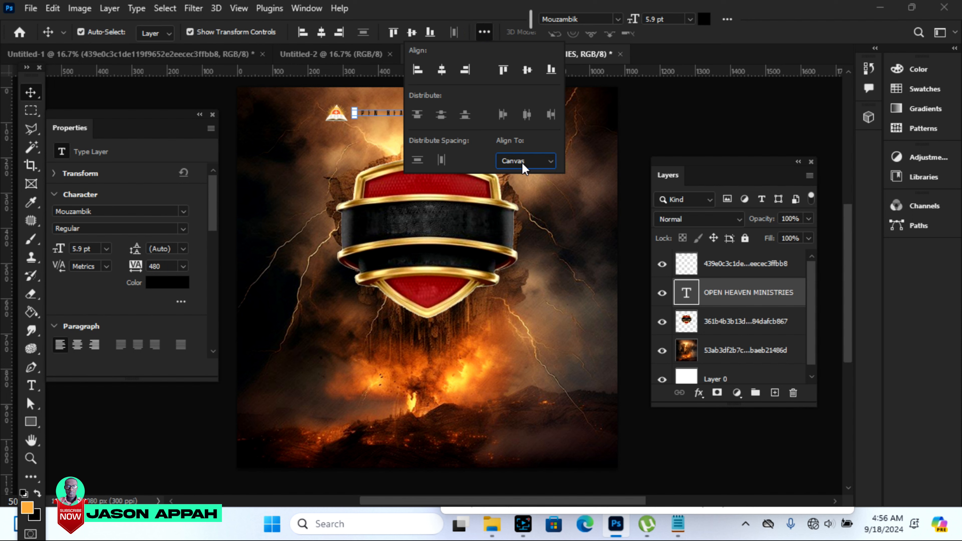
pyautogui.click(442, 70)
pyautogui.click(374, 137)
# Step: Nudge the logo slightly up and to the right so it sits beside the centred title, and deselect it
pyautogui.click(419, 111)
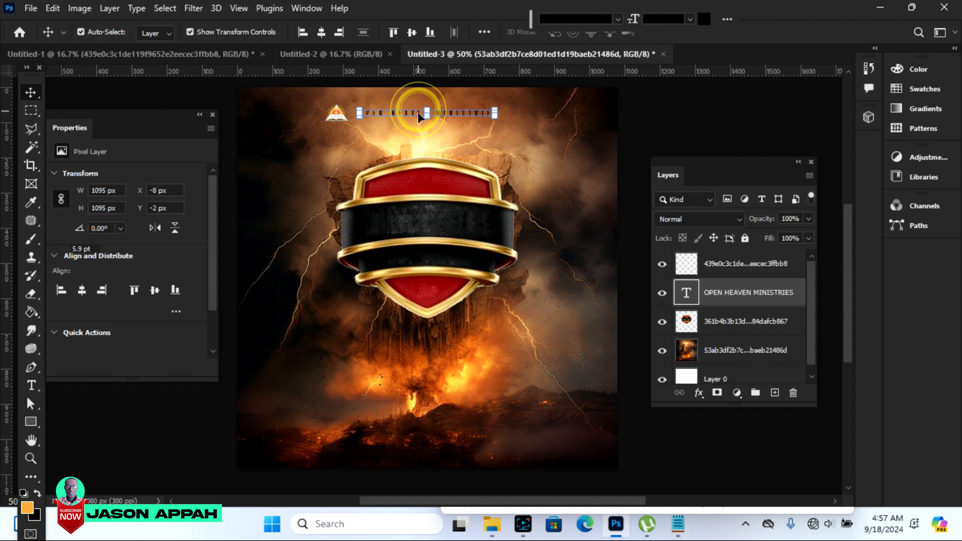
pyautogui.click(336, 114)
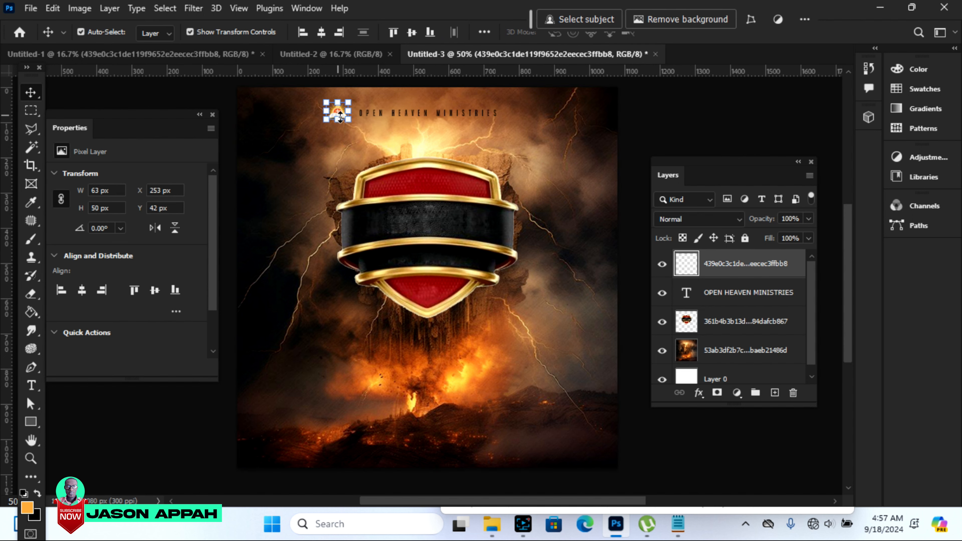
pyautogui.click(651, 117)
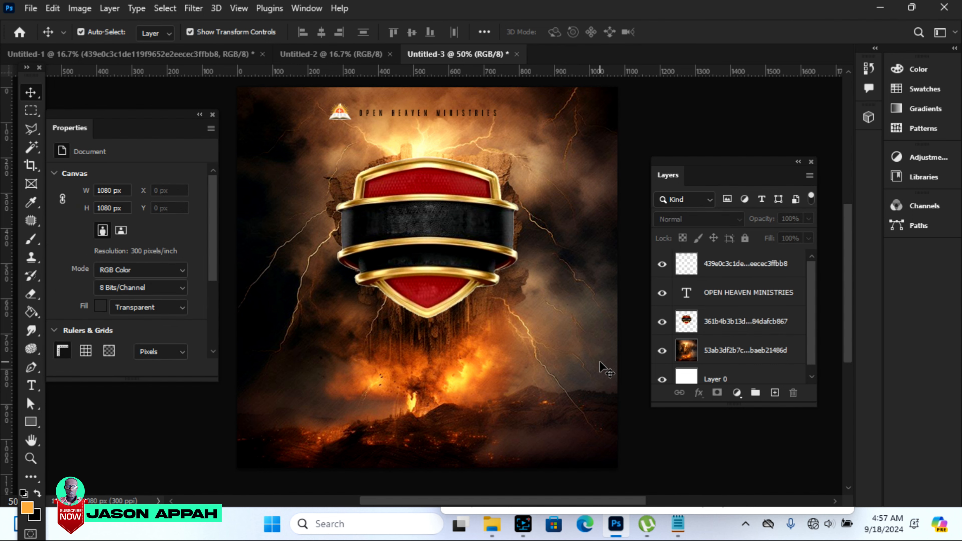
# Step: Copy "Presents" from the prepared notes and place it as a new text layer between the title and the shield
pyautogui.click(678, 524)
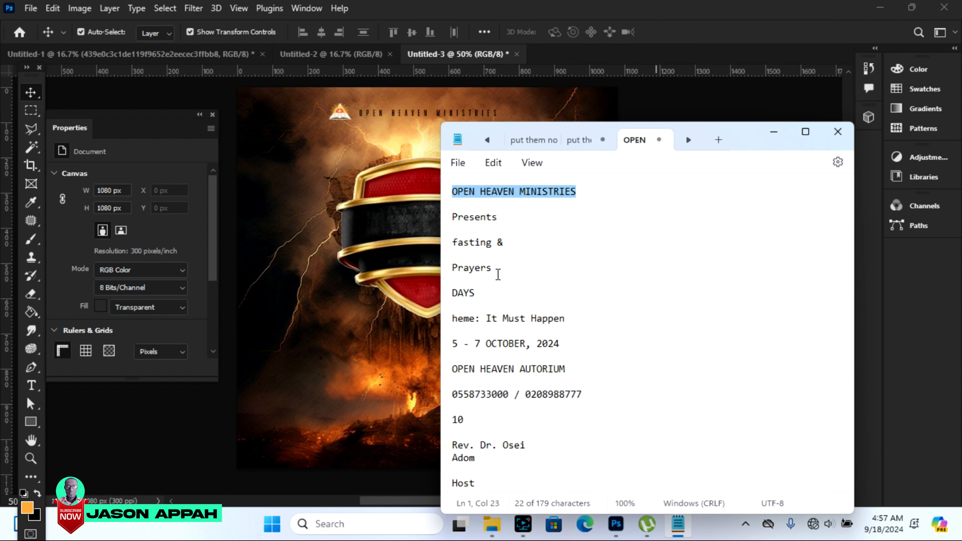
pyautogui.moveTo(499, 217); pyautogui.dragTo(459, 227)
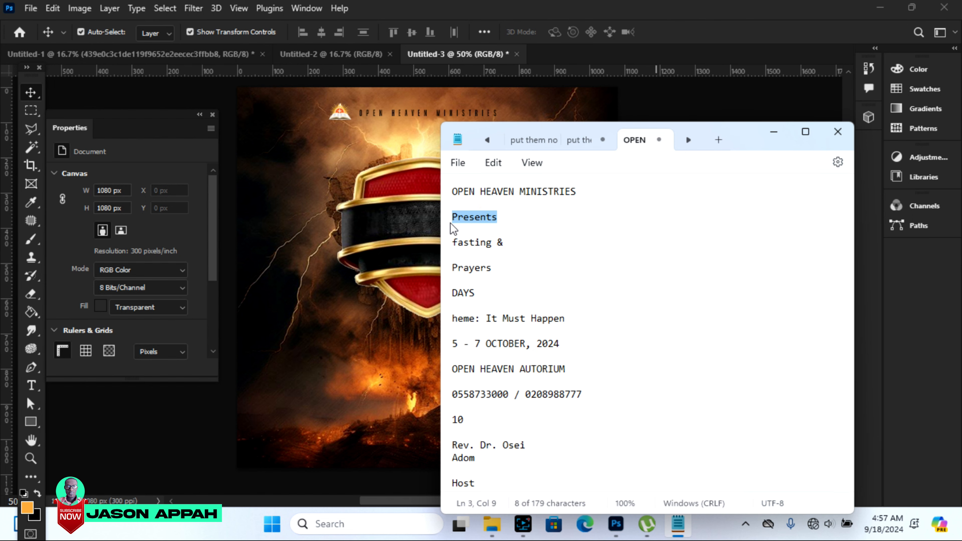
pyautogui.rightClick(461, 226)
pyautogui.click(504, 75)
pyautogui.click(34, 388)
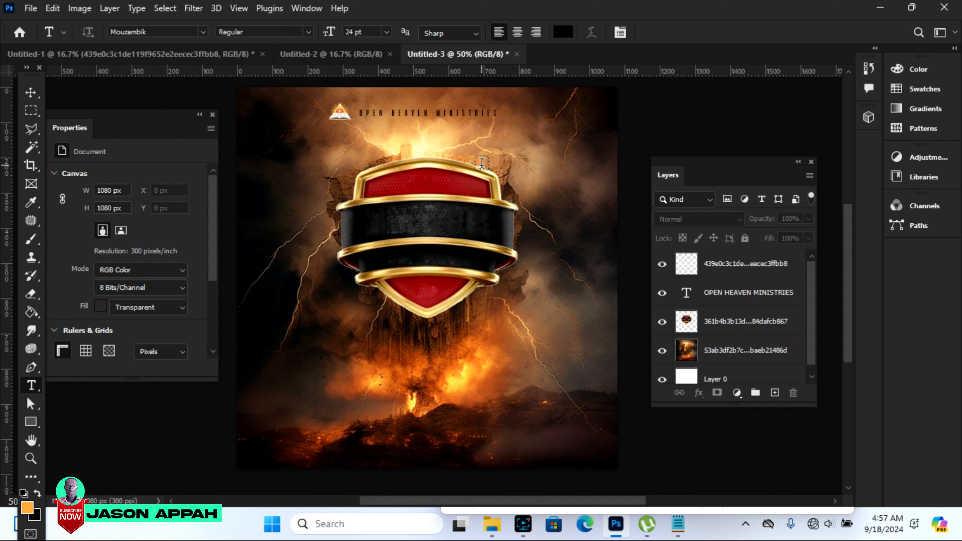
pyautogui.click(391, 139)
pyautogui.rightClick(407, 133)
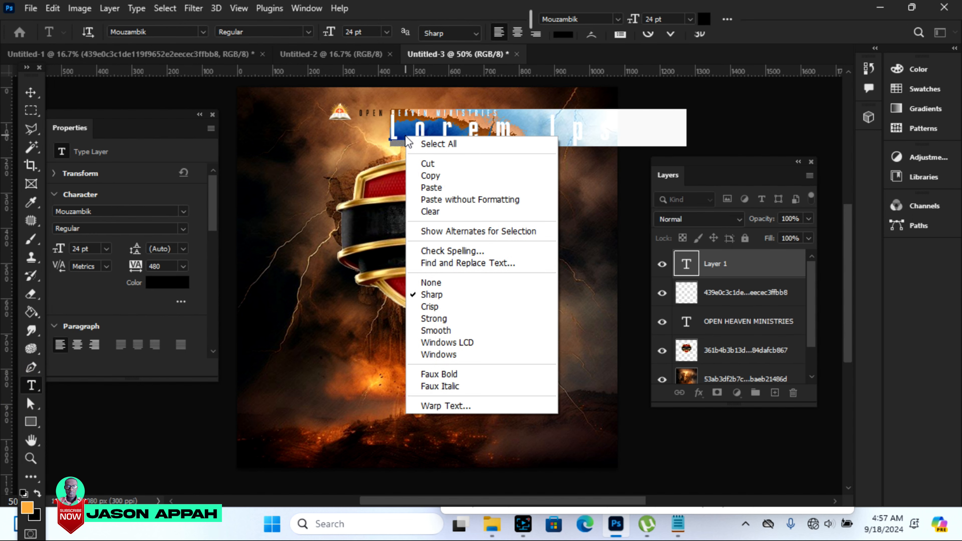
pyautogui.click(426, 194)
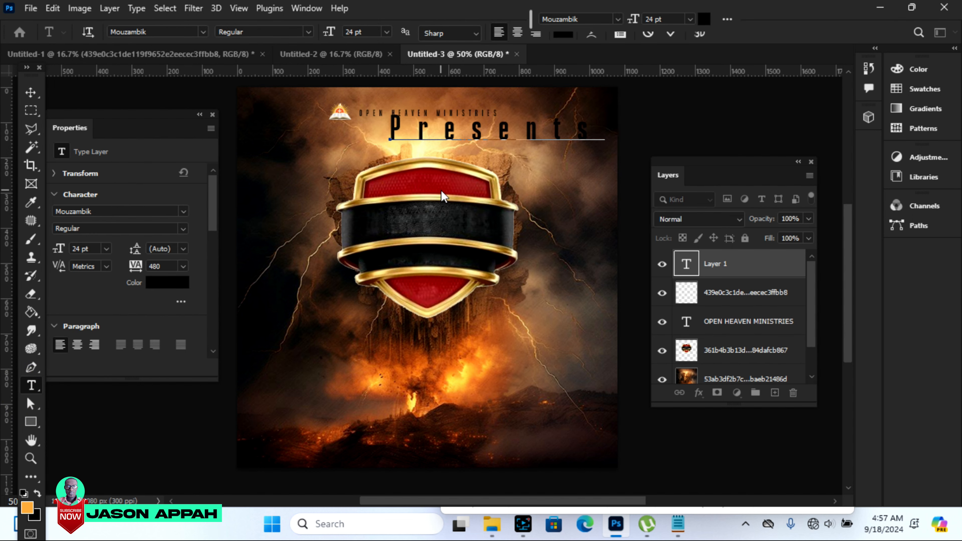
pyautogui.click(30, 92)
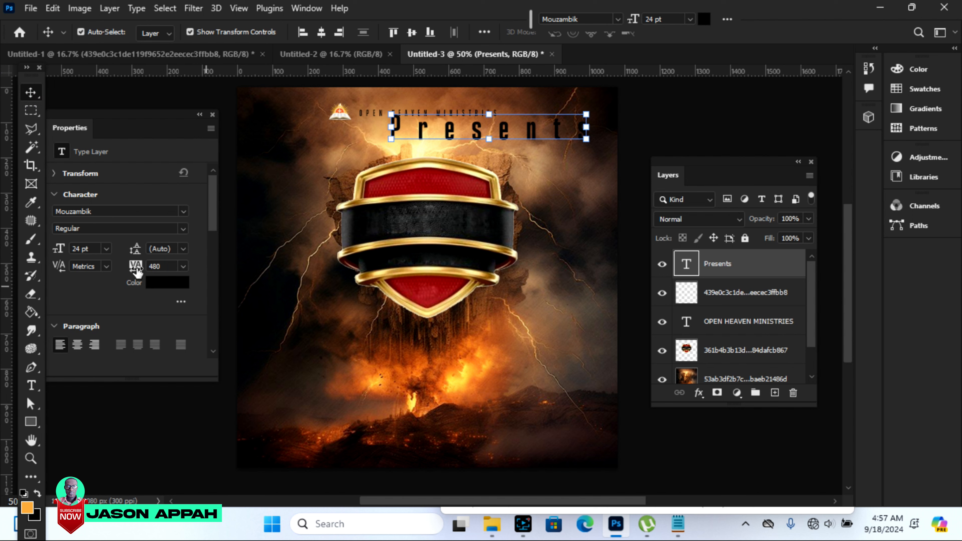
# Step: Tighten the Presents text's tracking to 20 and scale it down to about 12.17 pt
pyautogui.moveTo(136, 267); pyautogui.dragTo(119, 265)
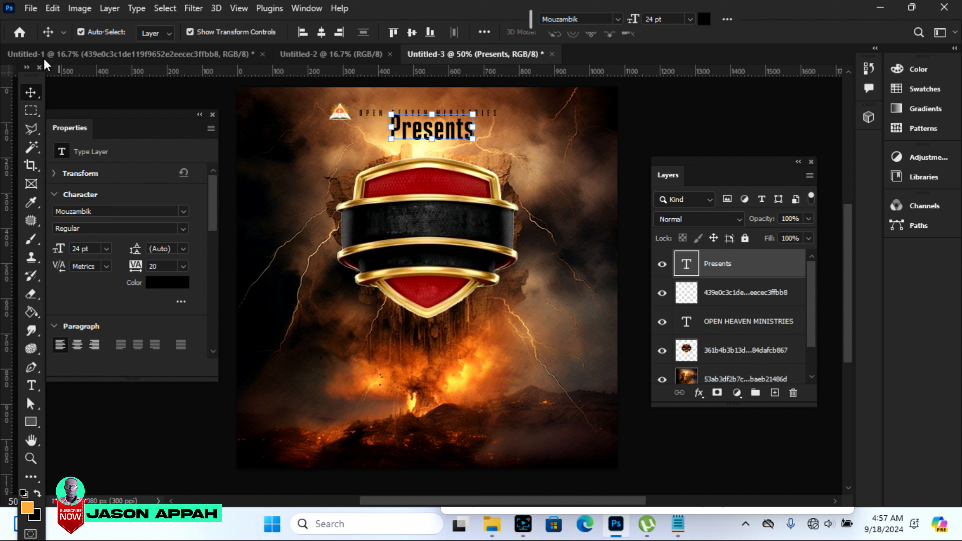
pyautogui.hotkey('ctrl', 't')
pyautogui.moveTo(473, 114); pyautogui.dragTo(435, 129)
pyautogui.click(697, 32)
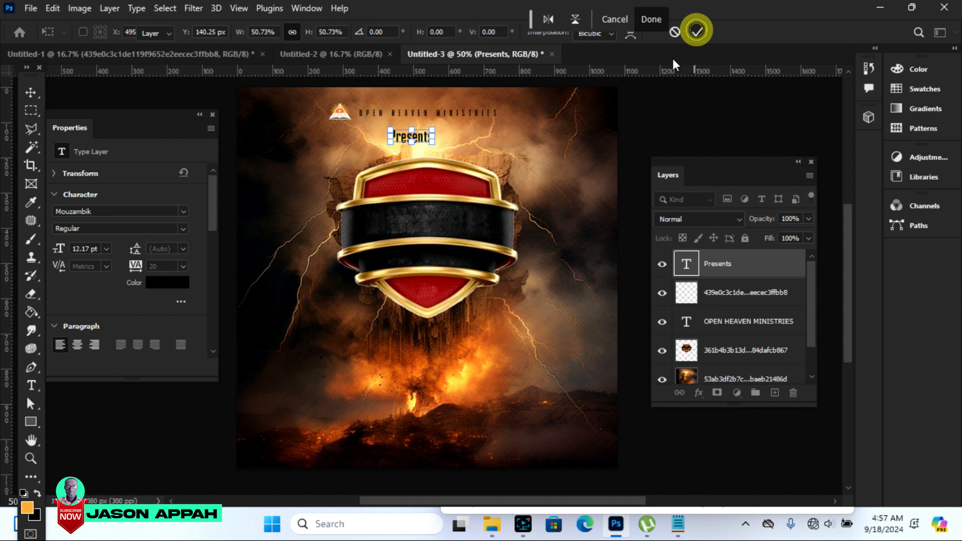
# Step: Nudge the Presents text up and to the right until it sits under the ministry title, and deselect it
pyautogui.press('Up')
pyautogui.press('Up')
pyautogui.press('Up')
pyautogui.press('Up')
pyautogui.press('Up')
pyautogui.press('Up')
pyautogui.press('Up')
pyautogui.press('Up')
pyautogui.press('Up')
pyautogui.press('Up')
pyautogui.press('Right')
pyautogui.press('Right')
pyautogui.press('Right')
pyautogui.press('Right')
pyautogui.press('Right')
pyautogui.press('Right')
pyautogui.press('Right')
pyautogui.press('Right')
pyautogui.press('Right')
pyautogui.press('Right')
pyautogui.click(661, 126)
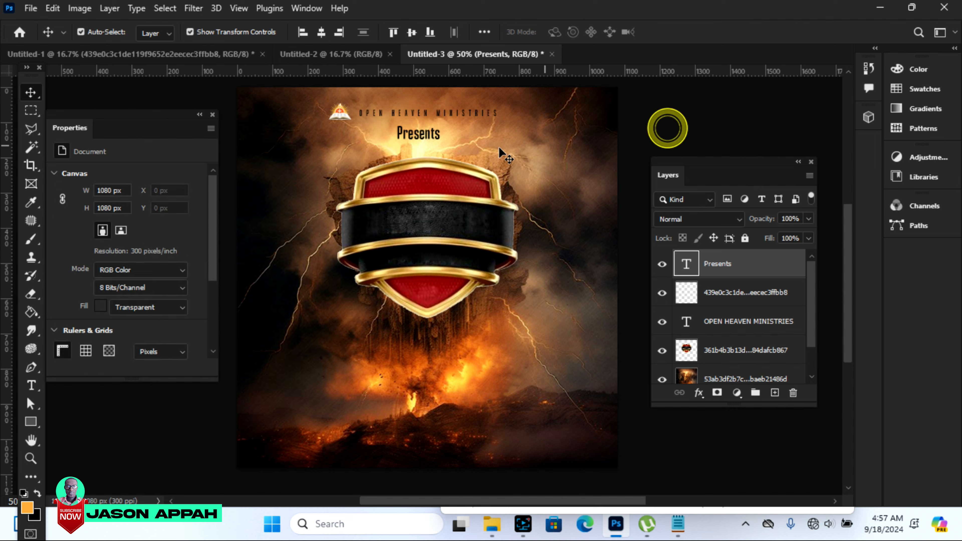
# Step: Change the font of the Presents text to Tuesday Night
pyautogui.click(427, 139)
pyautogui.doubleClick(427, 139)
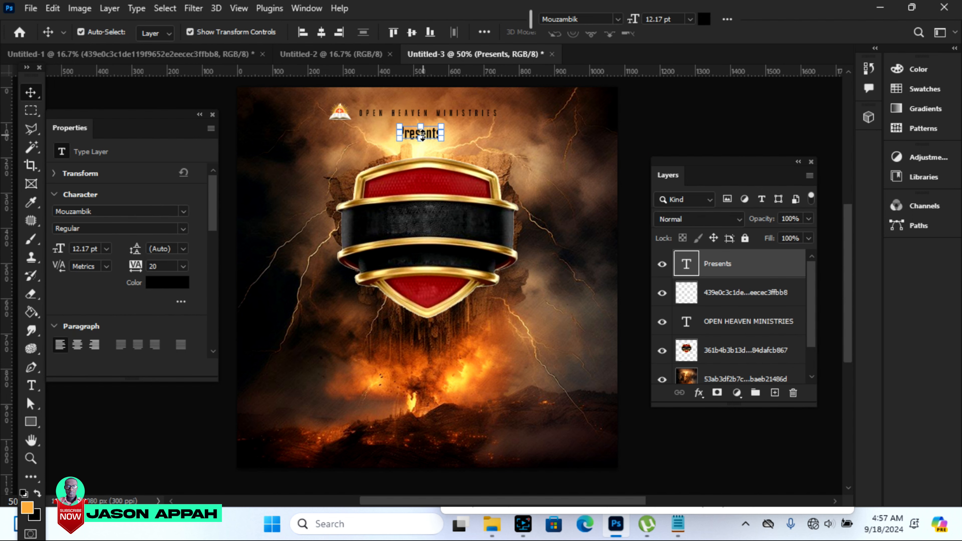
pyautogui.click(31, 386)
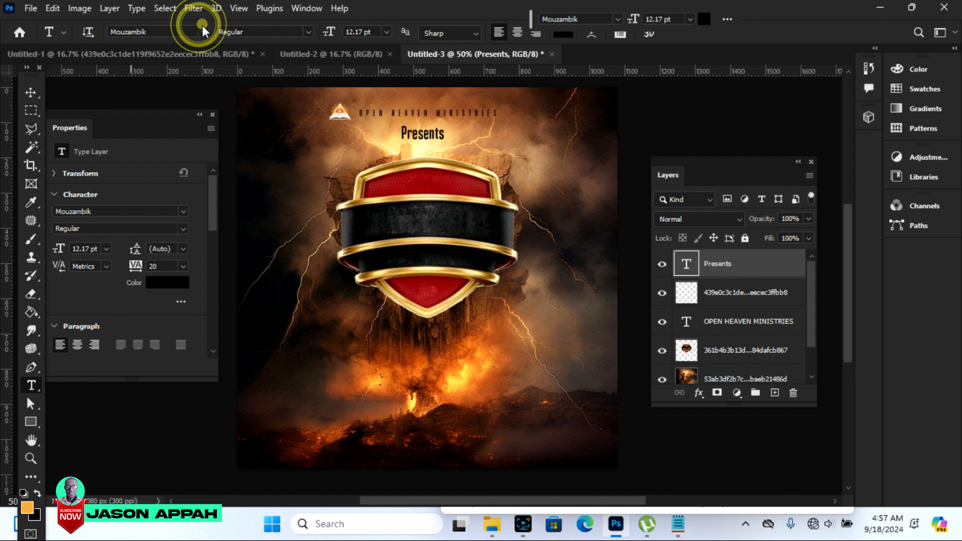
pyautogui.click(204, 32)
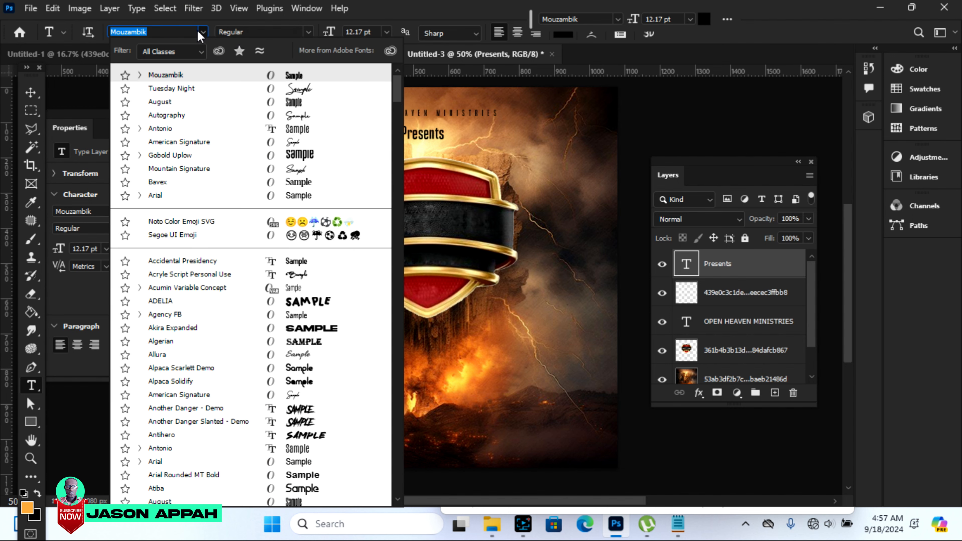
pyautogui.click(196, 90)
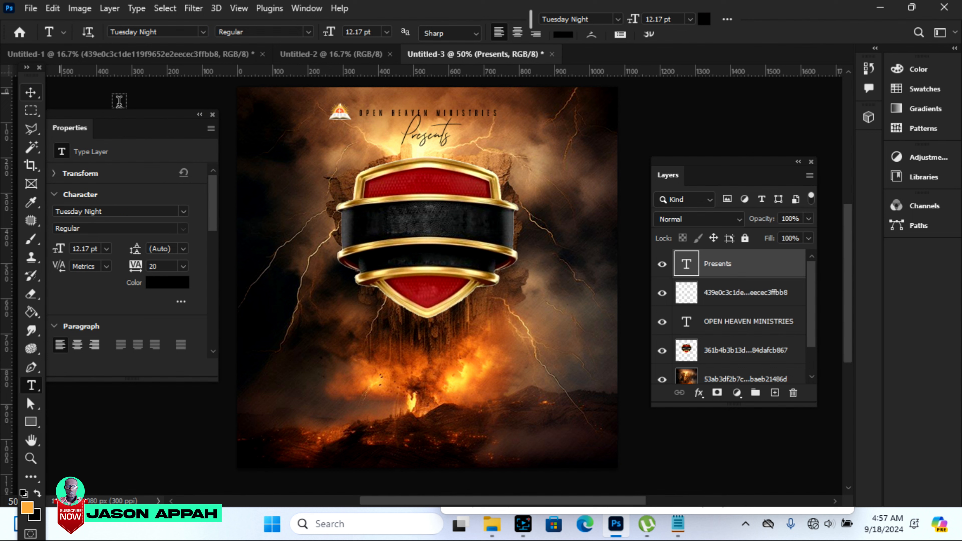
# Step: Scale the script Presents text down to about 9.01 pt between the title and the shield, and deselect it
pyautogui.click(30, 92)
pyautogui.moveTo(458, 115); pyautogui.dragTo(442, 126)
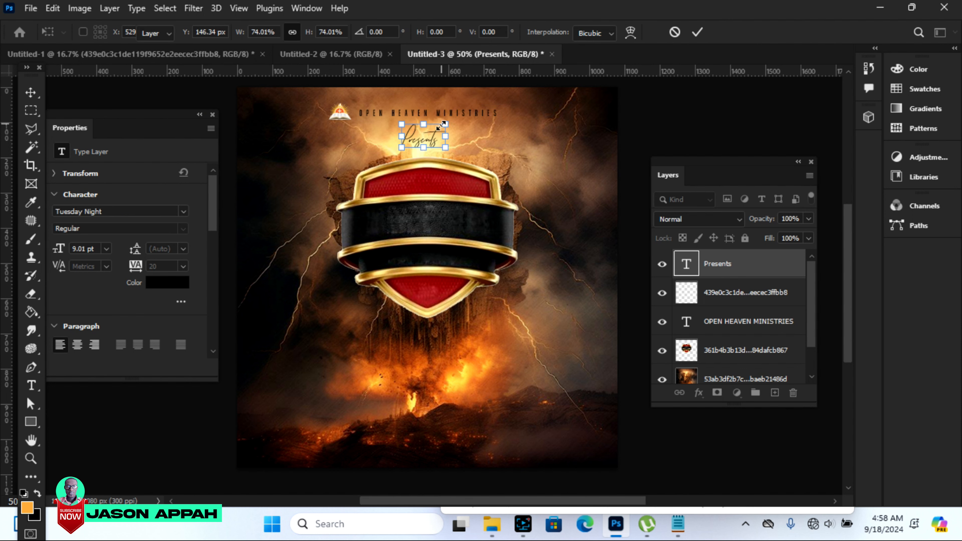
pyautogui.press('Return')
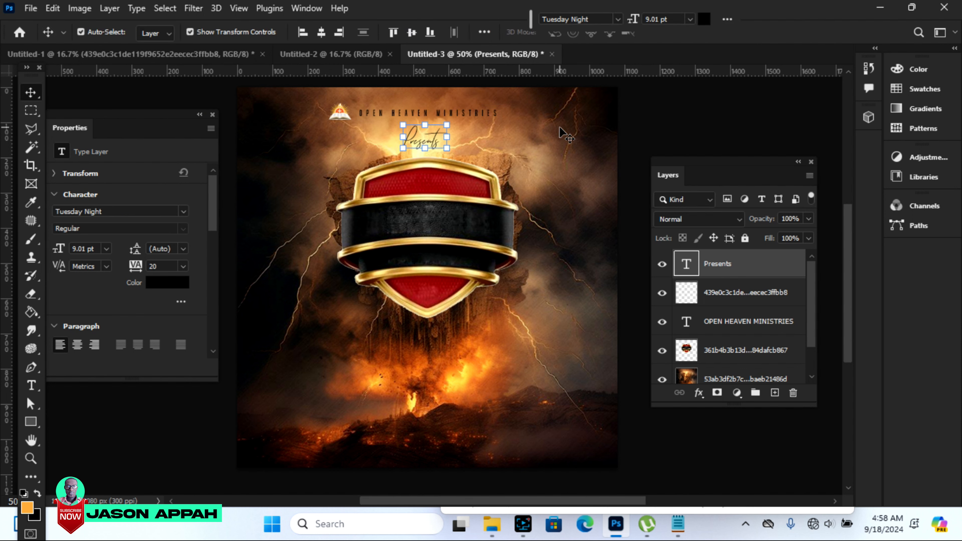
pyautogui.click(685, 123)
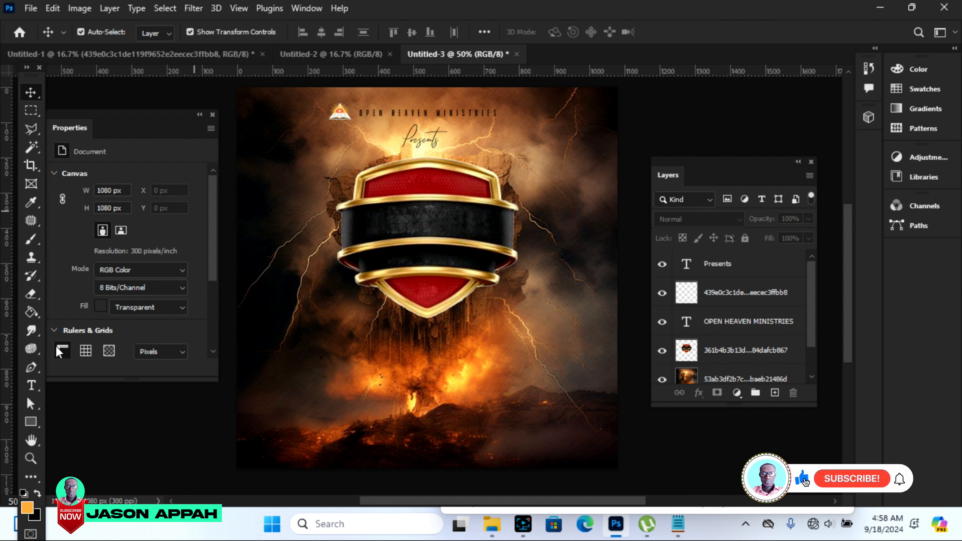
# Step: Start a new 24 pt text layer on the shield's upper black band and set its font to Mouzambik
pyautogui.click(34, 460)
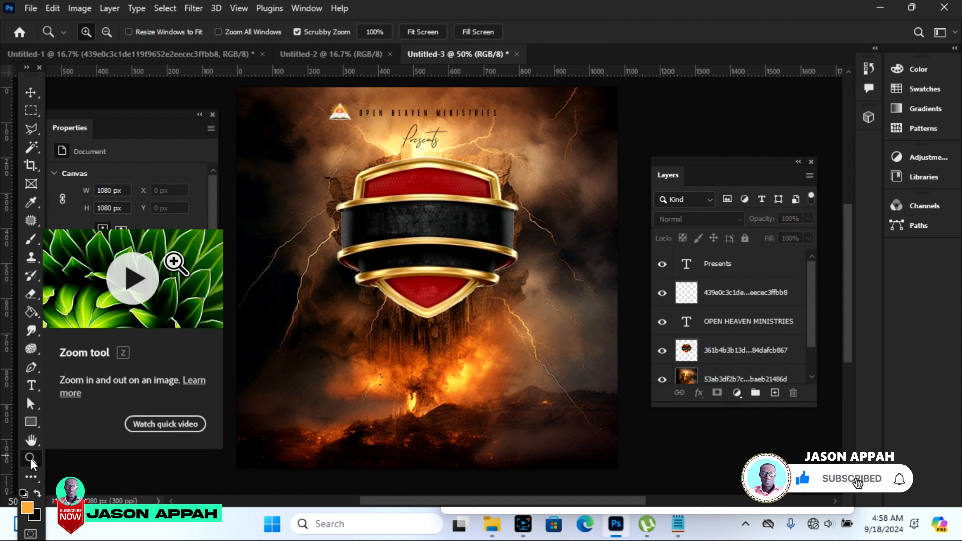
pyautogui.click(31, 459)
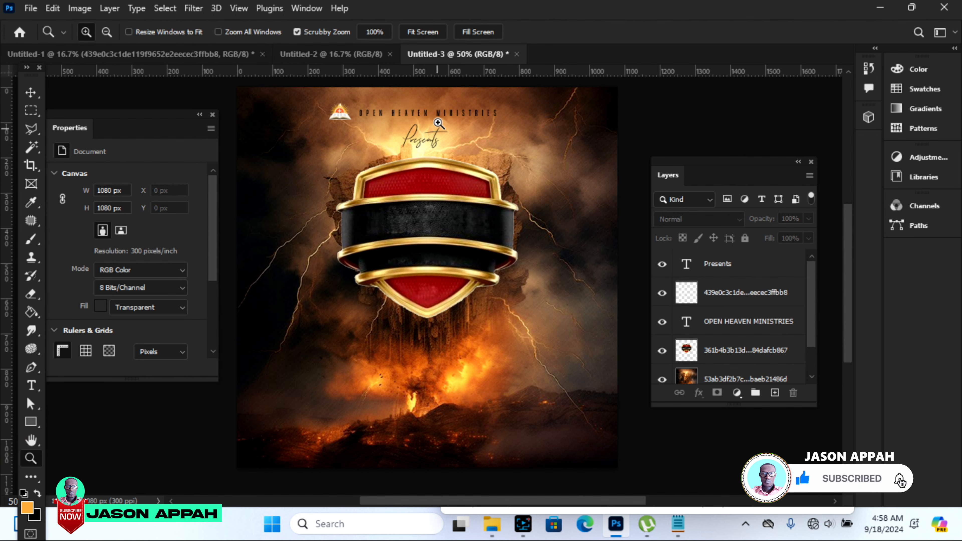
pyautogui.click(418, 151)
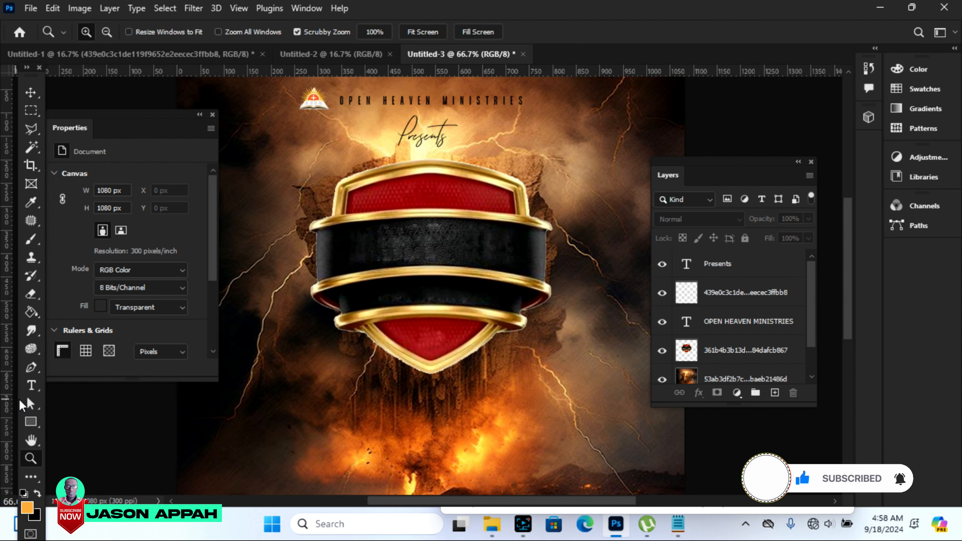
pyautogui.click(31, 385)
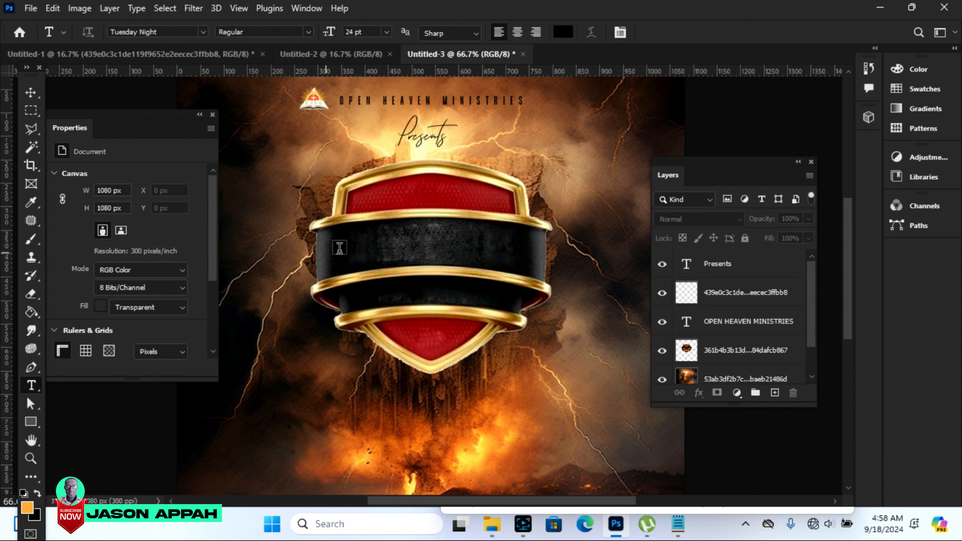
pyautogui.click(376, 249)
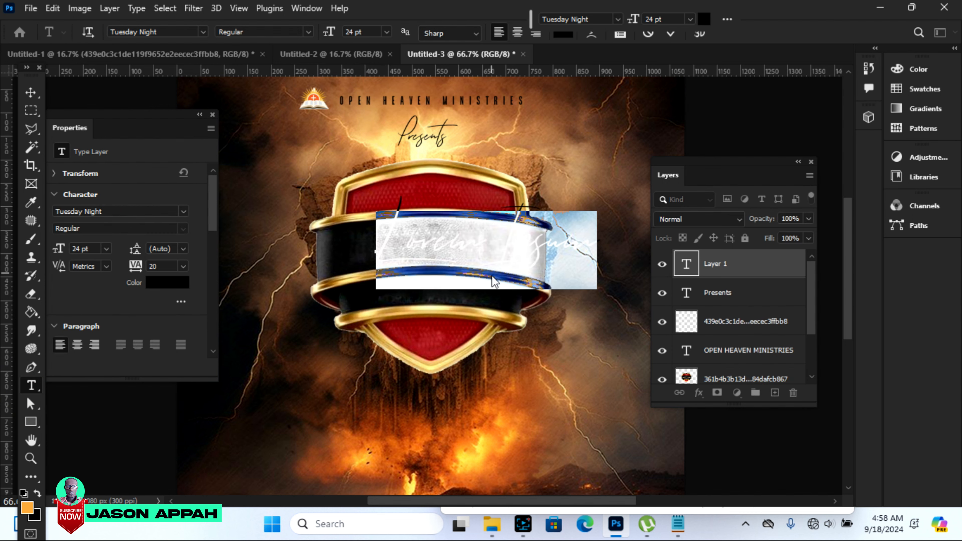
pyautogui.click(202, 31)
pyautogui.click(181, 90)
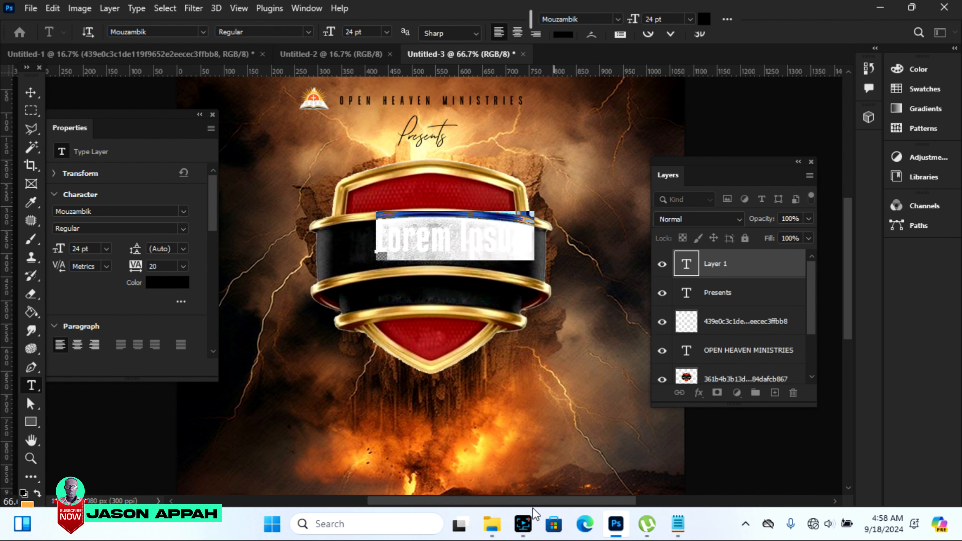
# Step: Copy "DAYS" from the notes and paste it over the placeholder text on the shield's black band
pyautogui.click(670, 519)
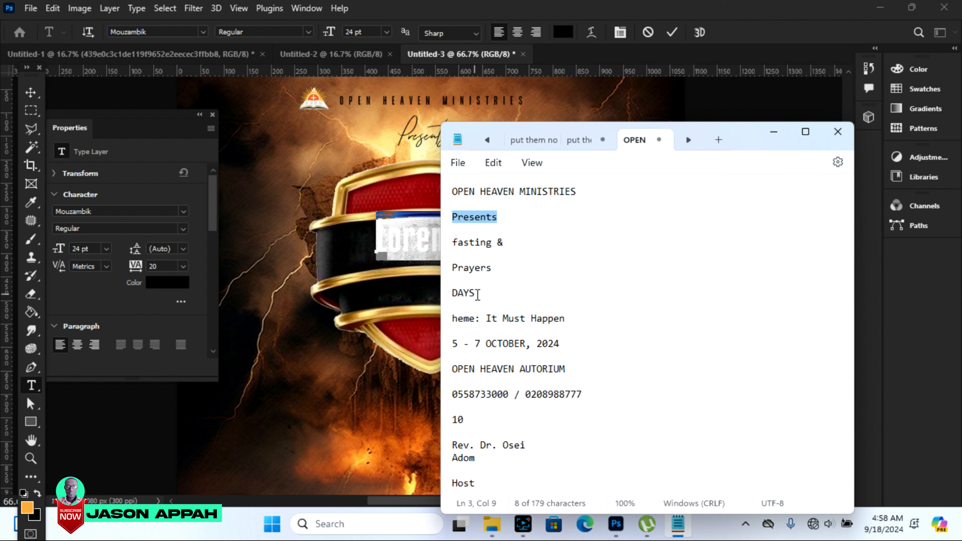
pyautogui.doubleClick(463, 294)
pyautogui.rightClick(462, 295)
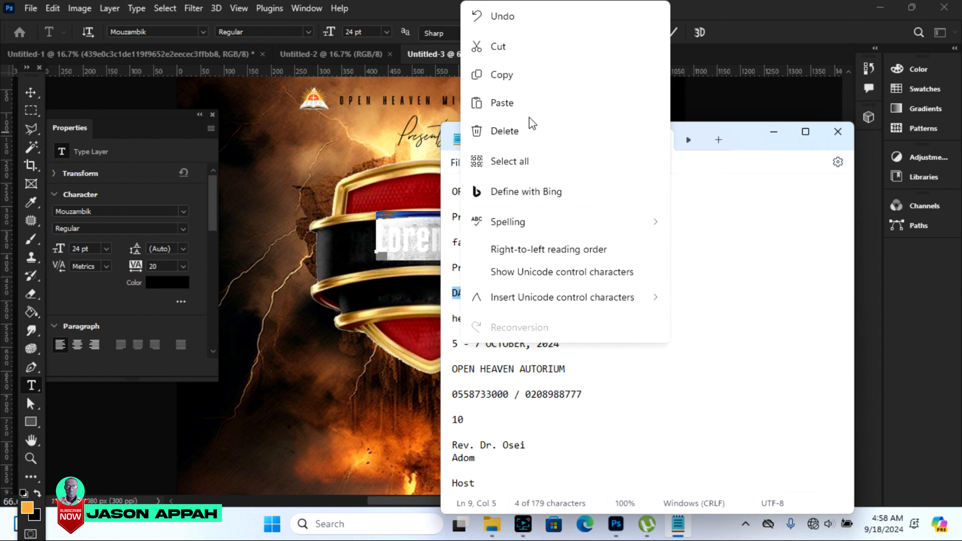
pyautogui.click(512, 80)
pyautogui.click(394, 243)
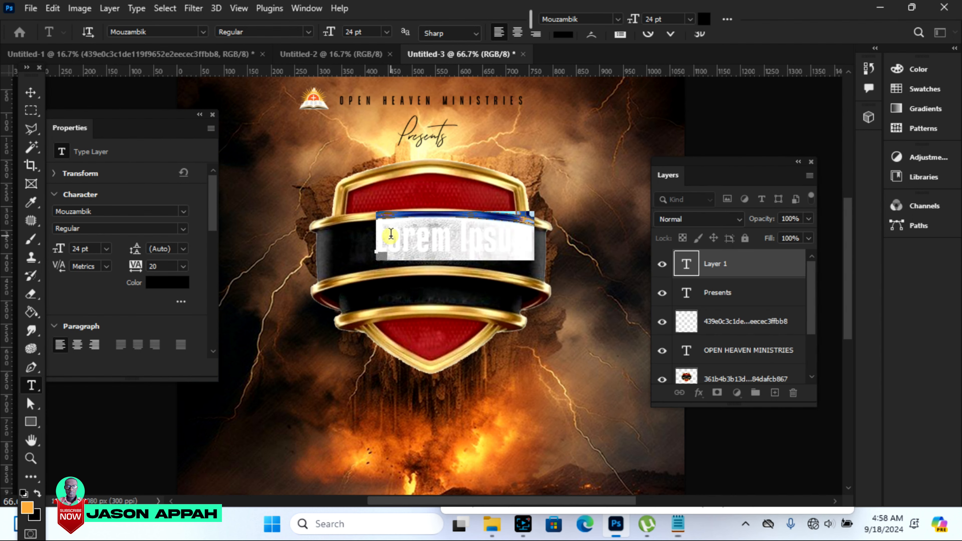
pyautogui.rightClick(394, 242)
pyautogui.click(417, 281)
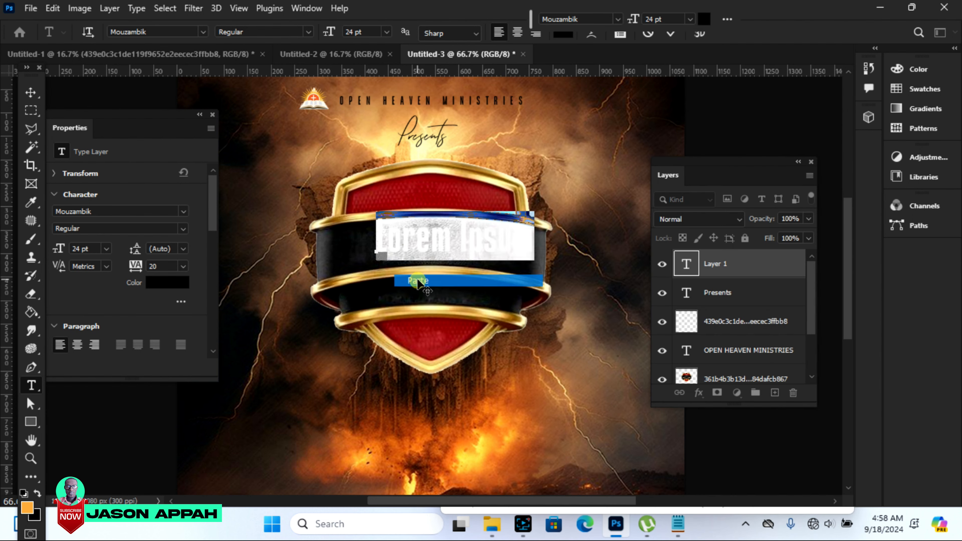
pyautogui.click(31, 92)
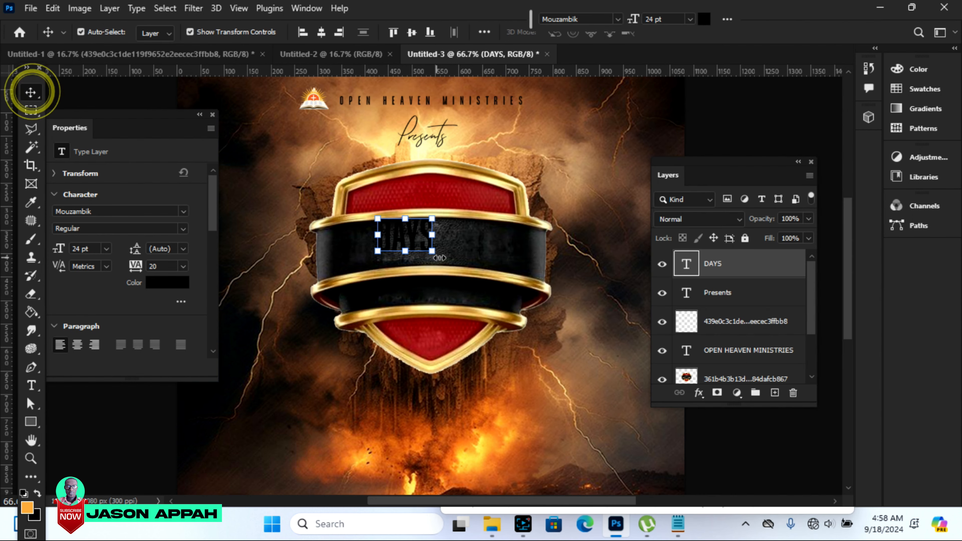
# Step: Move the DAYS text into the shield's upper red panel, scale it down to about 21.41 pt and nudge it into the centre
pyautogui.moveTo(417, 246); pyautogui.dragTo(445, 175)
pyautogui.click(457, 177)
pyautogui.press('Return')
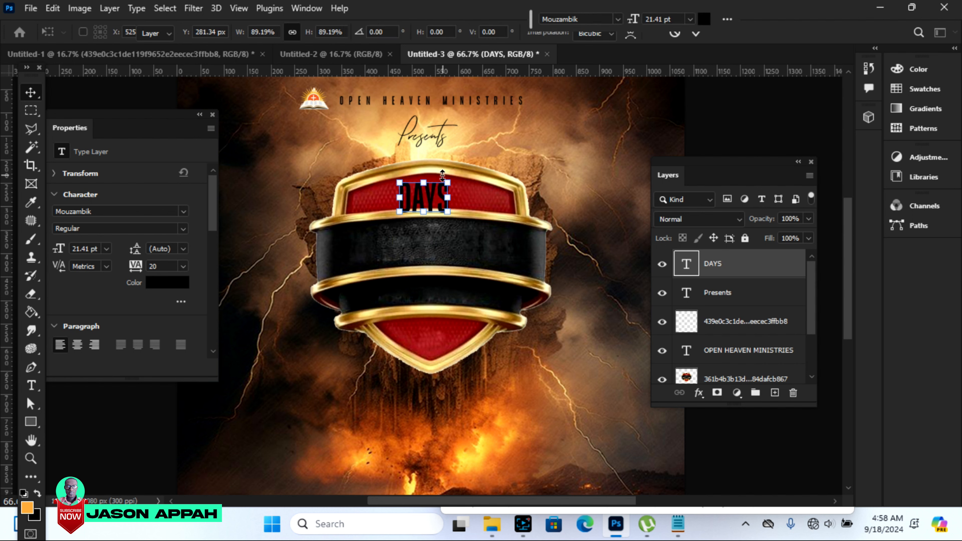
pyautogui.press('Right')
pyautogui.press('Right')
pyautogui.press('Right')
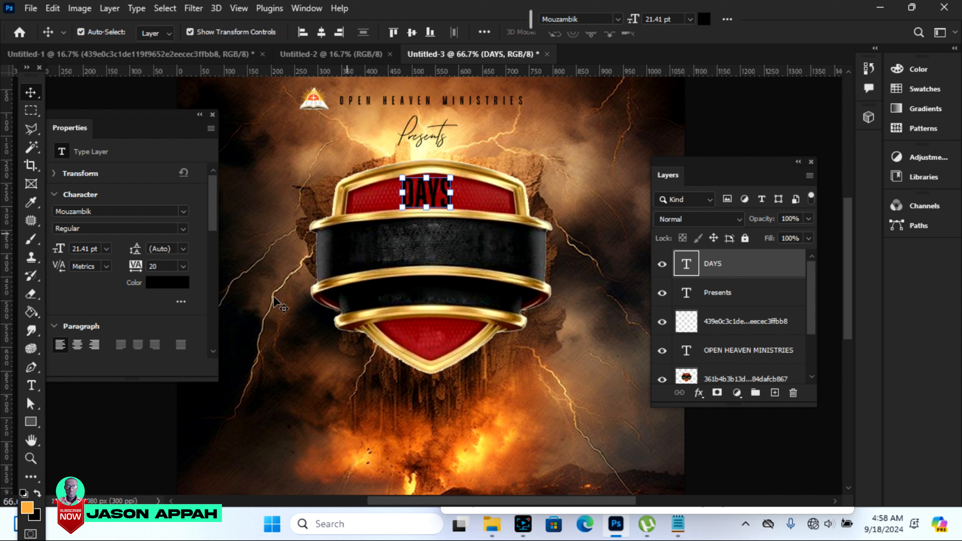
pyautogui.press('Up')
pyautogui.press('Up')
pyautogui.press('Right')
pyautogui.press('Up')
pyautogui.press('Up')
pyautogui.press('Right')
pyautogui.press('Right')
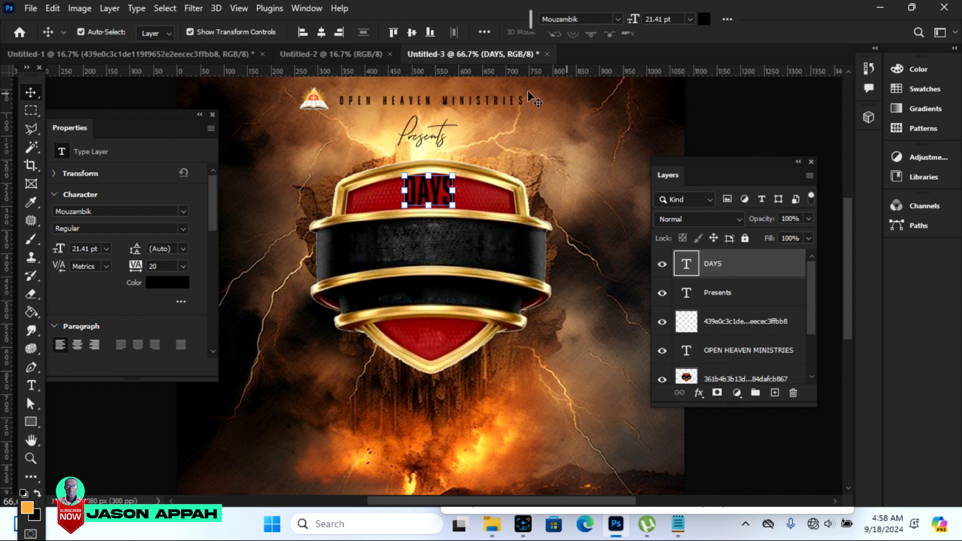
# Step: Change the DAYS text color to the near-white e9f5ef
pyautogui.click(174, 285)
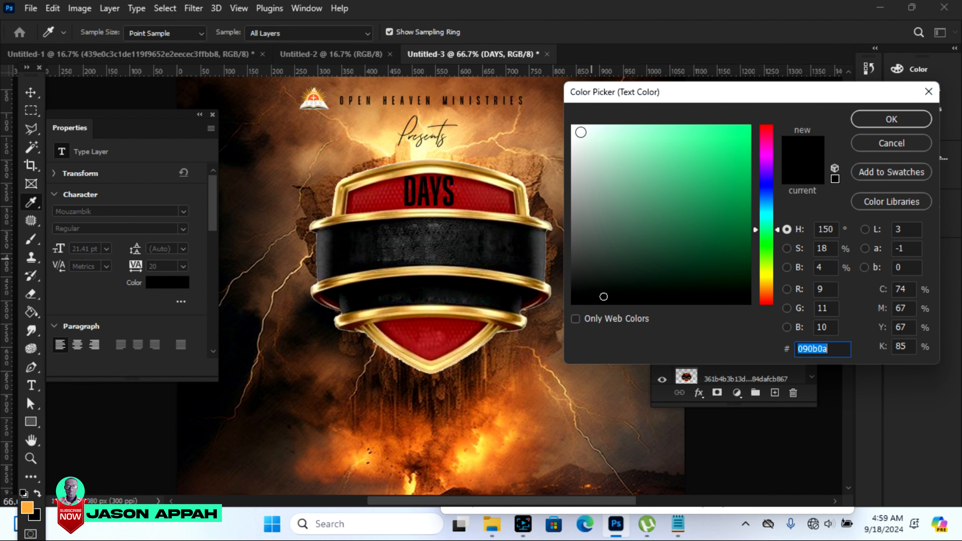
pyautogui.click(580, 132)
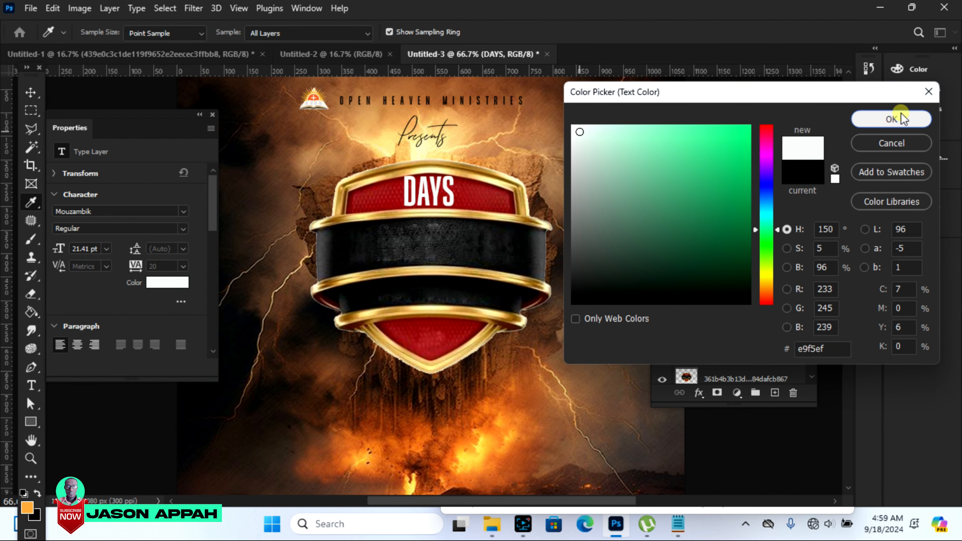
pyautogui.click(894, 118)
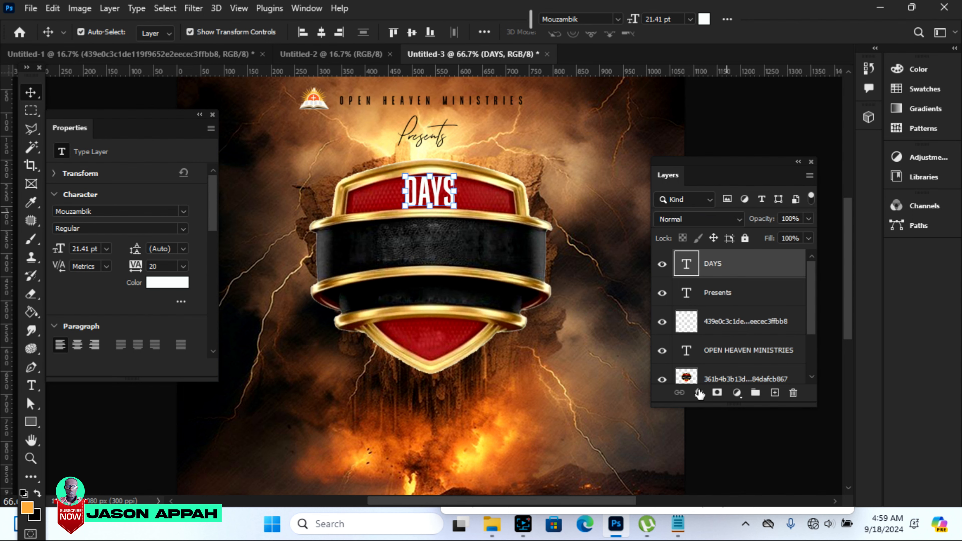
pyautogui.click(699, 393)
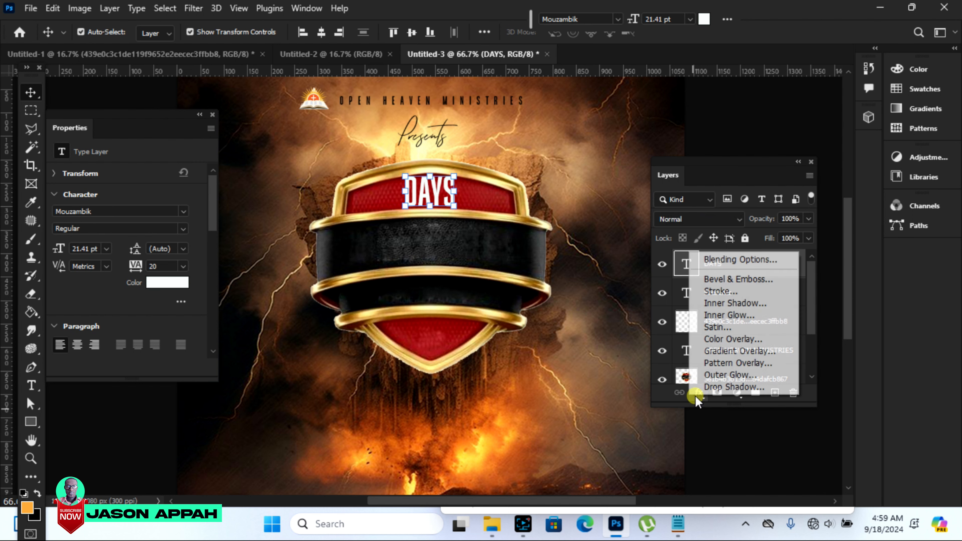
pyautogui.click(712, 389)
pyautogui.moveTo(520, 101); pyautogui.dragTo(676, 74)
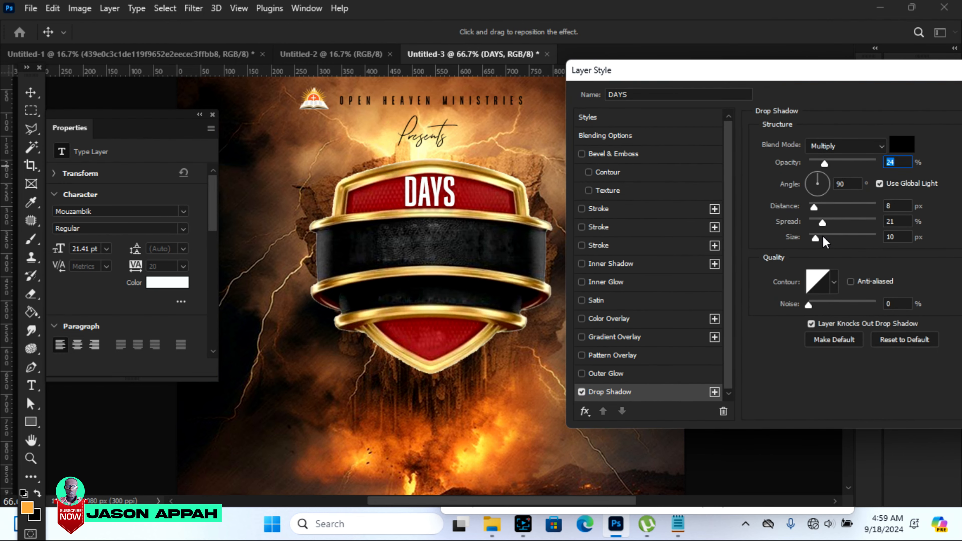
pyautogui.moveTo(758, 67); pyautogui.dragTo(538, 64)
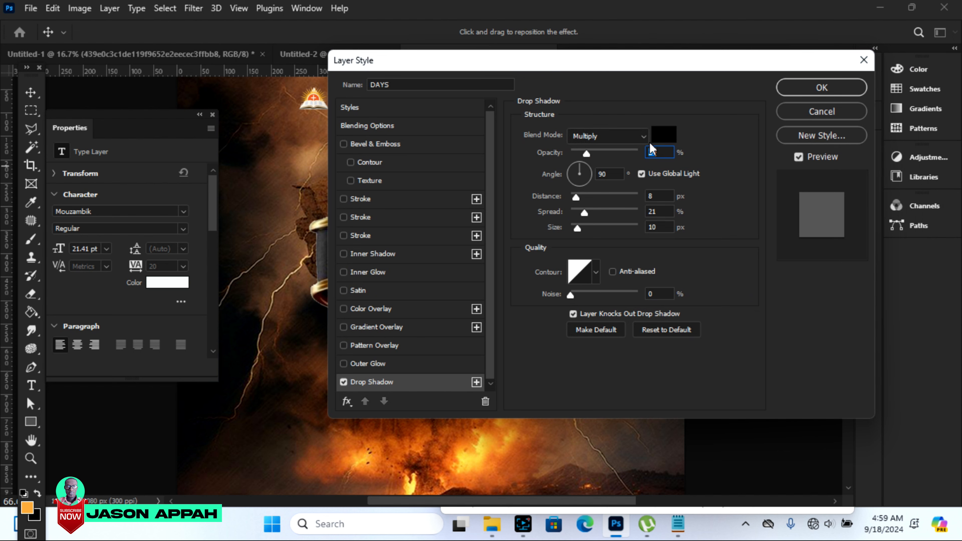
pyautogui.click(826, 115)
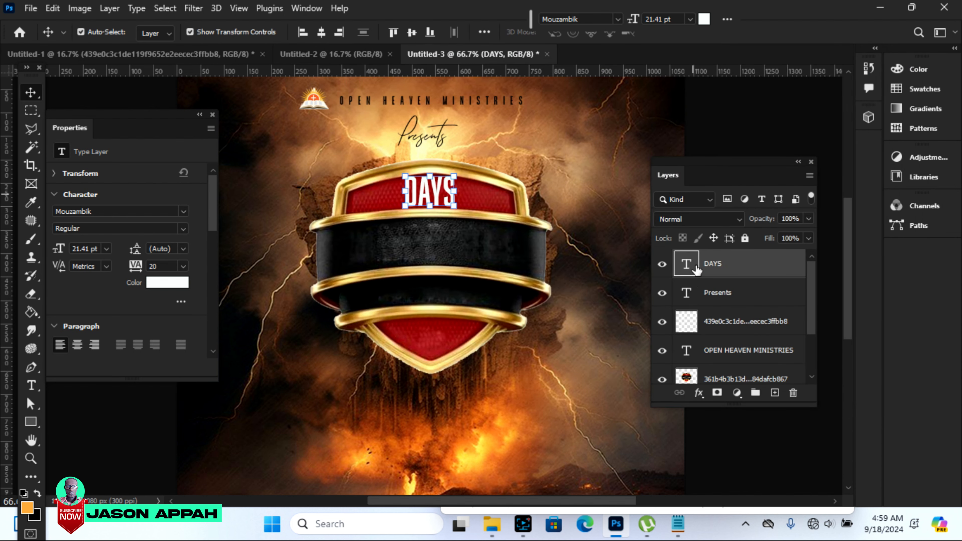
# Step: Add a Multiply drop shadow to the DAYS layer with 24% opacity, about 8 px distance and 10 px size
pyautogui.click(699, 394)
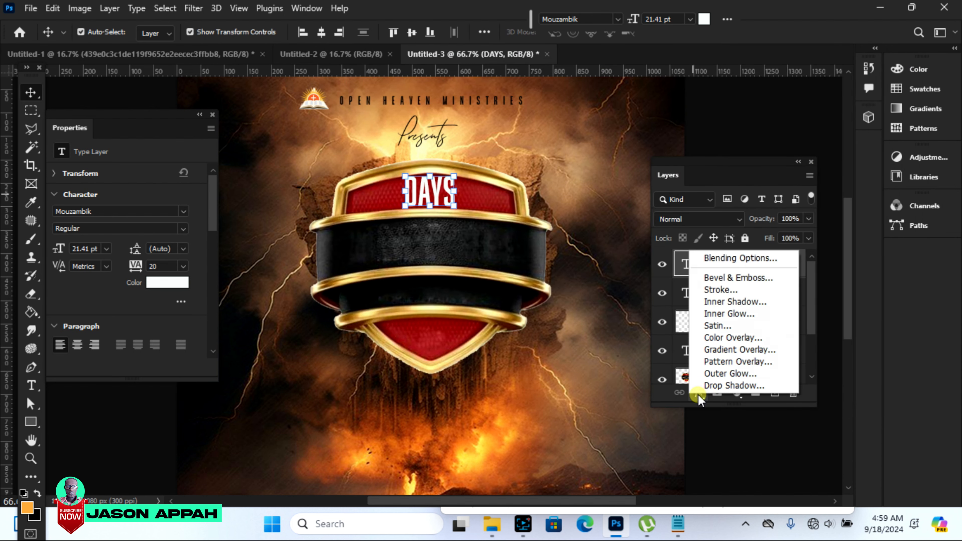
pyautogui.click(717, 385)
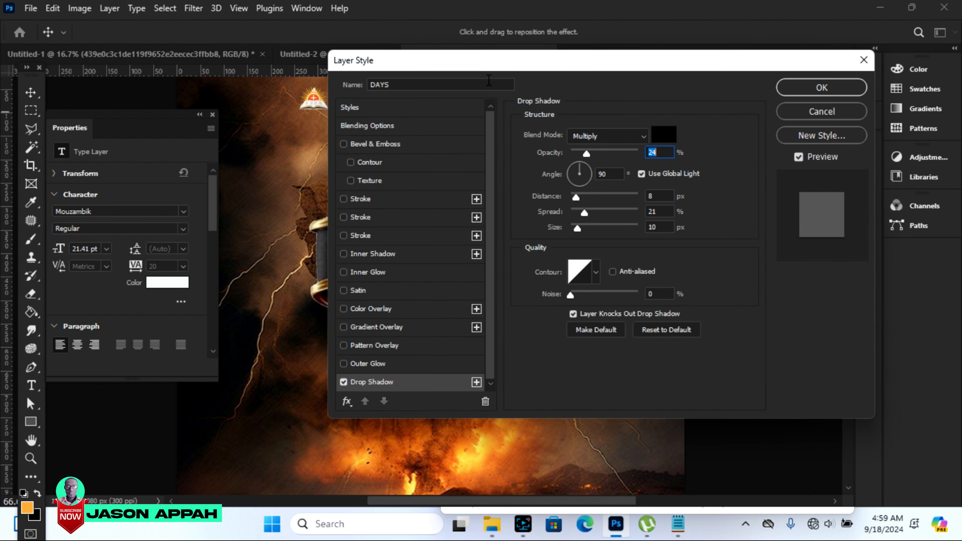
pyautogui.moveTo(422, 62); pyautogui.dragTo(649, 62)
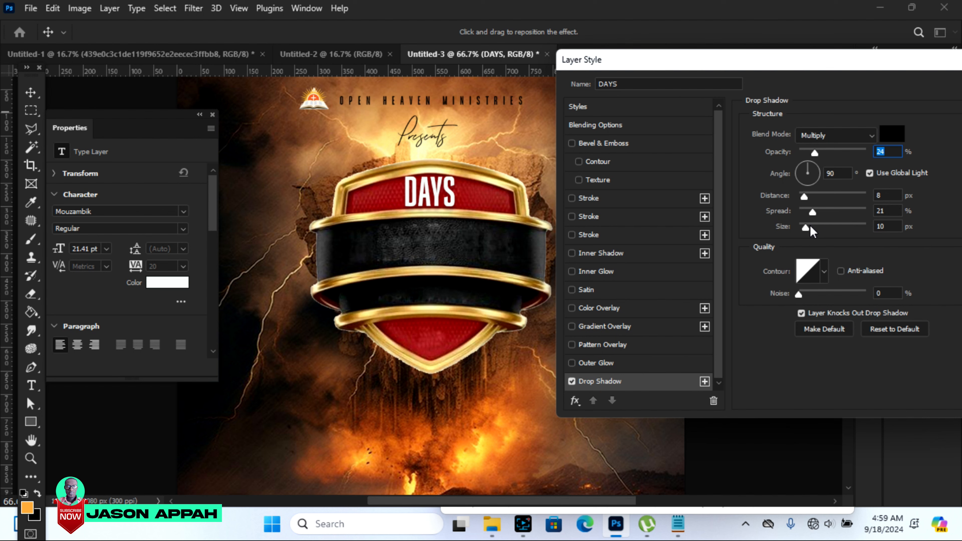
pyautogui.moveTo(811, 231); pyautogui.dragTo(805, 230)
pyautogui.moveTo(807, 196); pyautogui.dragTo(804, 196)
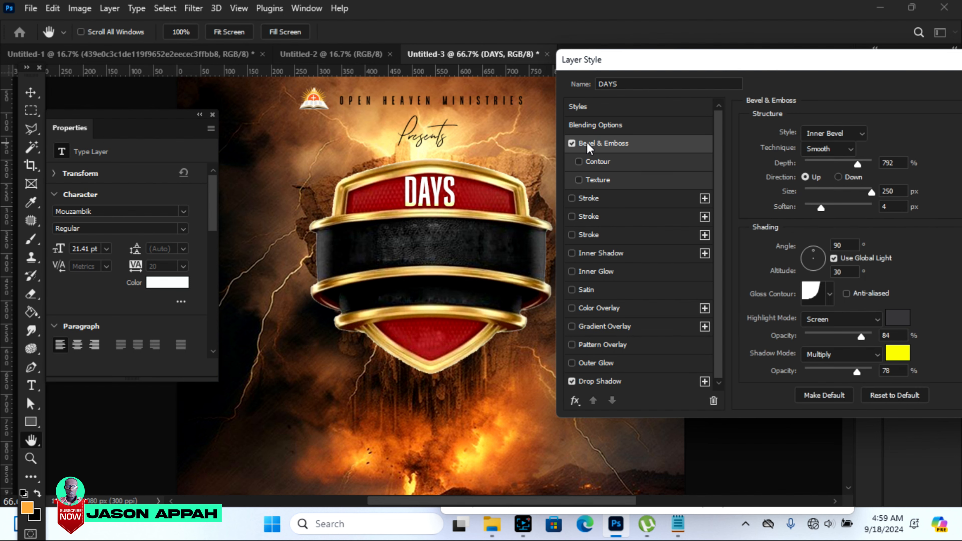
# Step: Apply an Inner Bevel with 792% depth, 250 px size, yellow shadow and the single-peak gloss contour to the DAYS text
pyautogui.moveTo(855, 60); pyautogui.dragTo(805, 51)
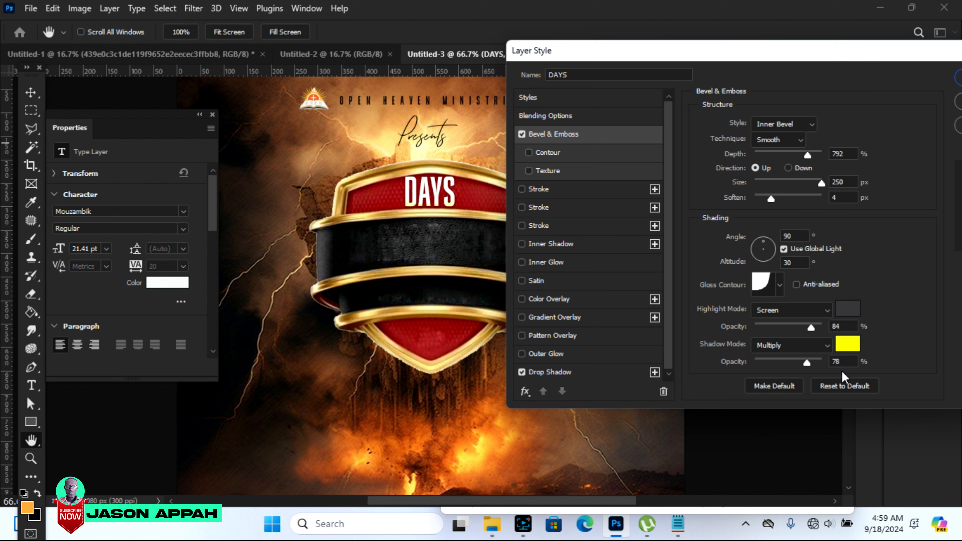
pyautogui.click(781, 285)
pyautogui.click(717, 317)
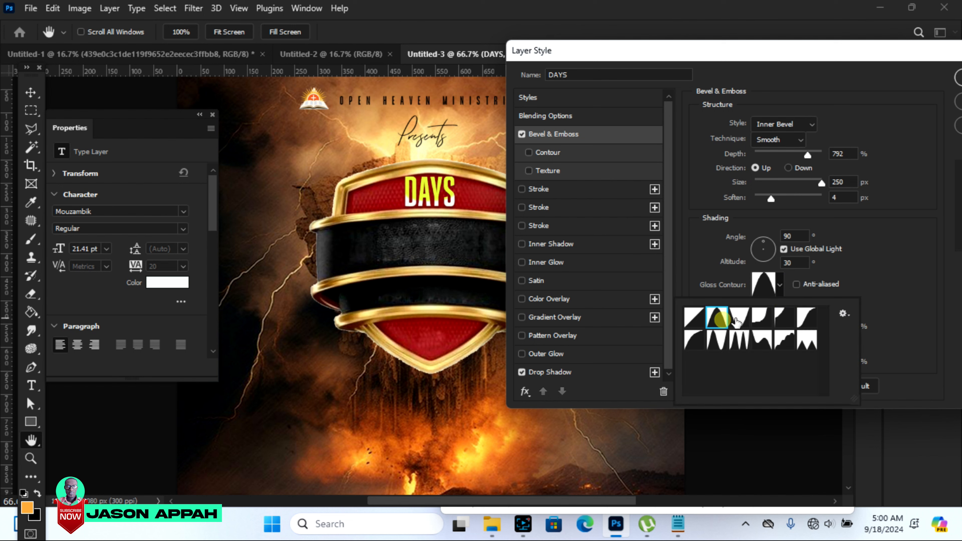
pyautogui.click(740, 341)
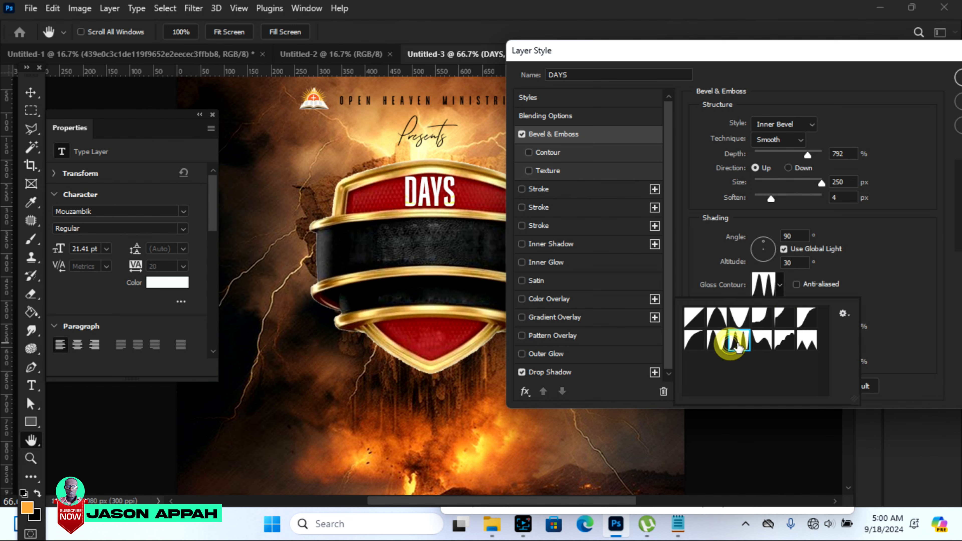
pyautogui.click(739, 318)
pyautogui.click(762, 318)
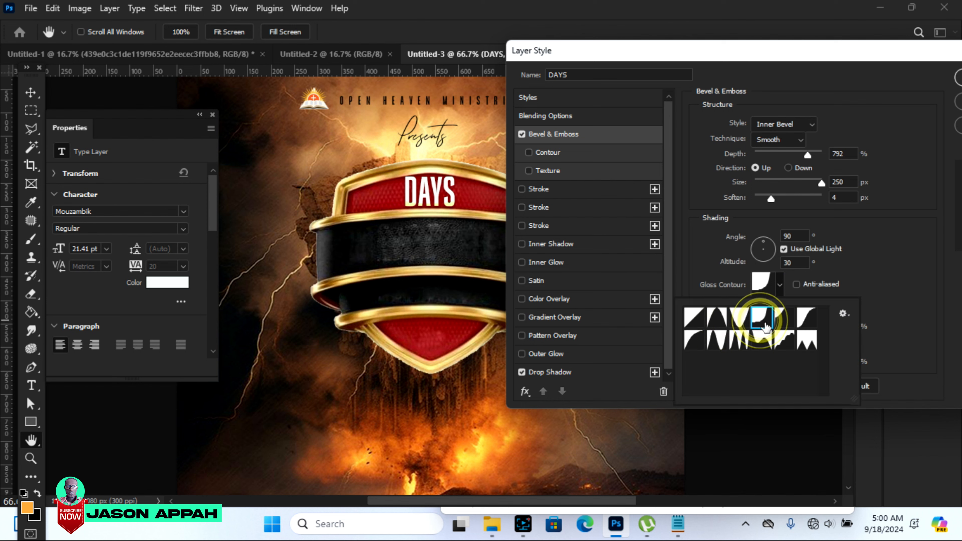
pyautogui.click(803, 322)
pyautogui.click(709, 321)
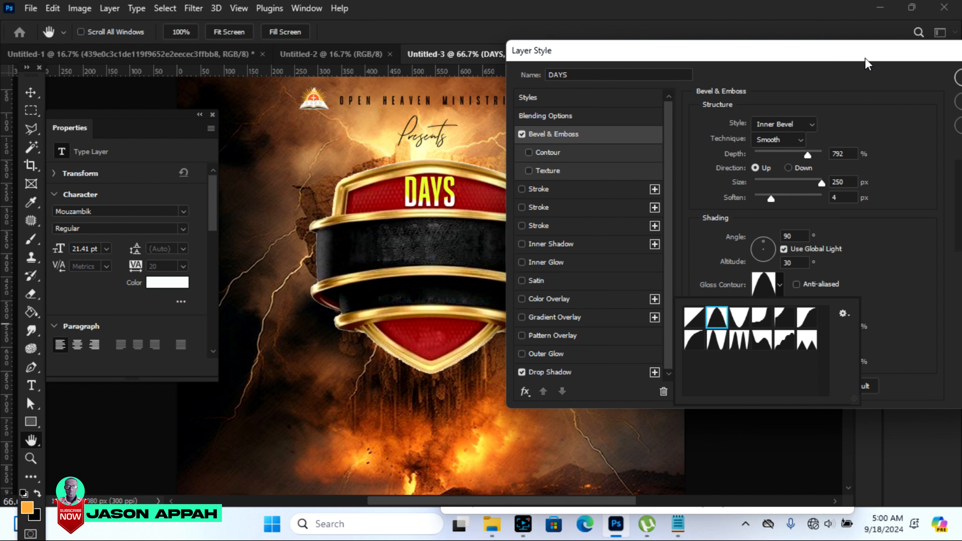
pyautogui.moveTo(853, 51); pyautogui.dragTo(792, 50)
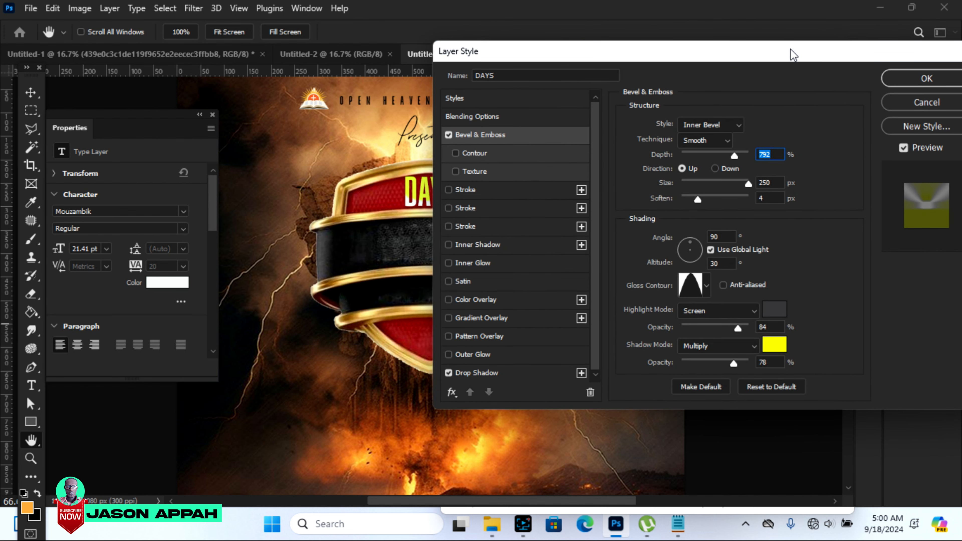
pyautogui.click(925, 79)
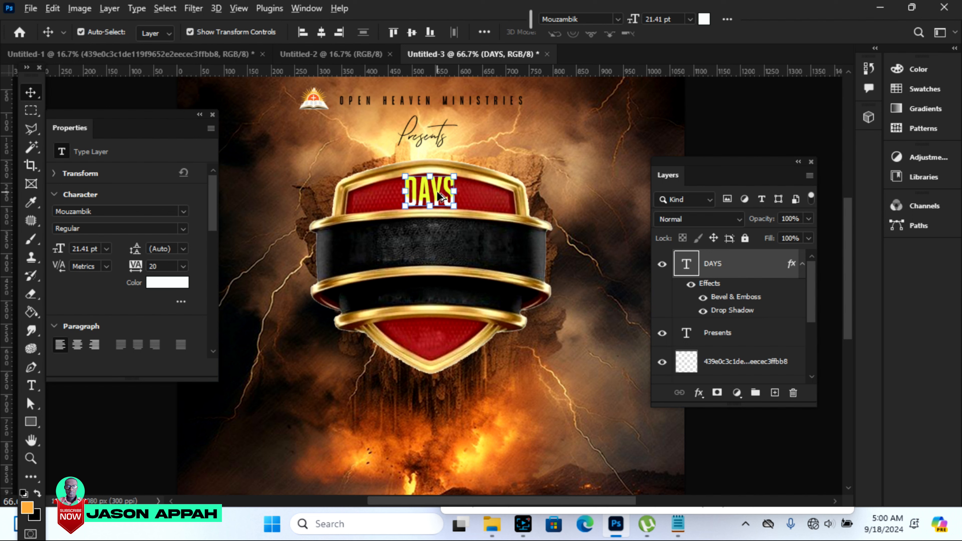
# Step: Duplicate the DAYS text onto the shield's wide black band and replace the copy's wording with "fasting &"
pyautogui.moveTo(437, 193); pyautogui.dragTo(441, 243)
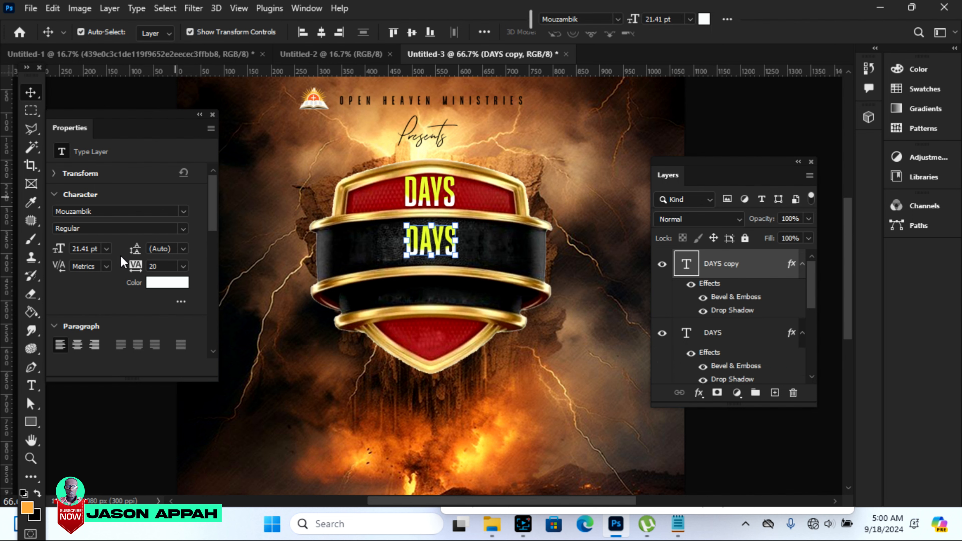
pyautogui.click(31, 386)
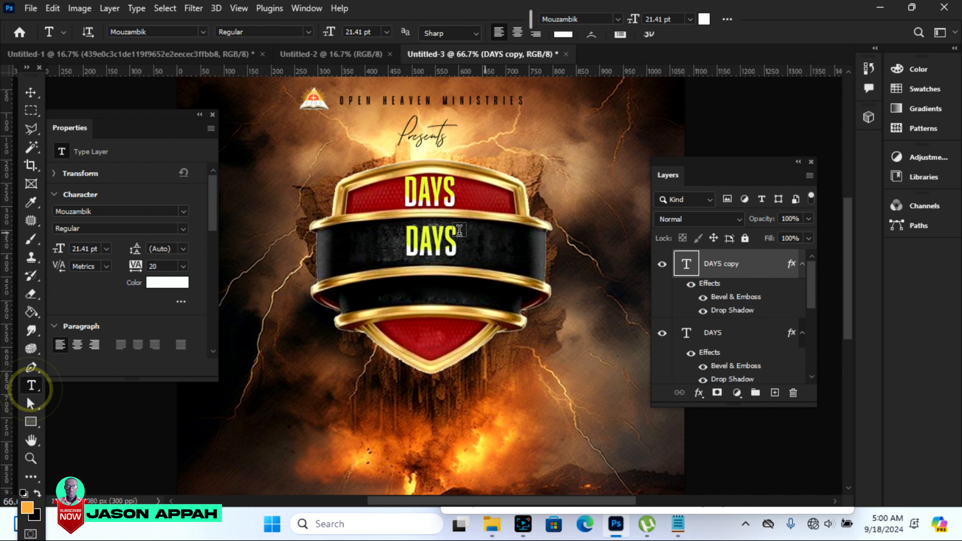
pyautogui.moveTo(451, 243); pyautogui.dragTo(394, 242)
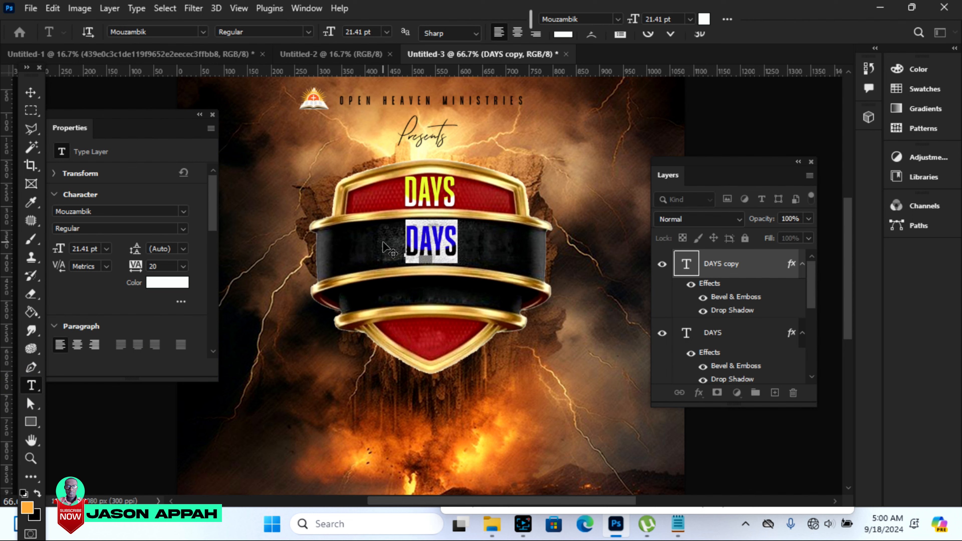
pyautogui.write('E')
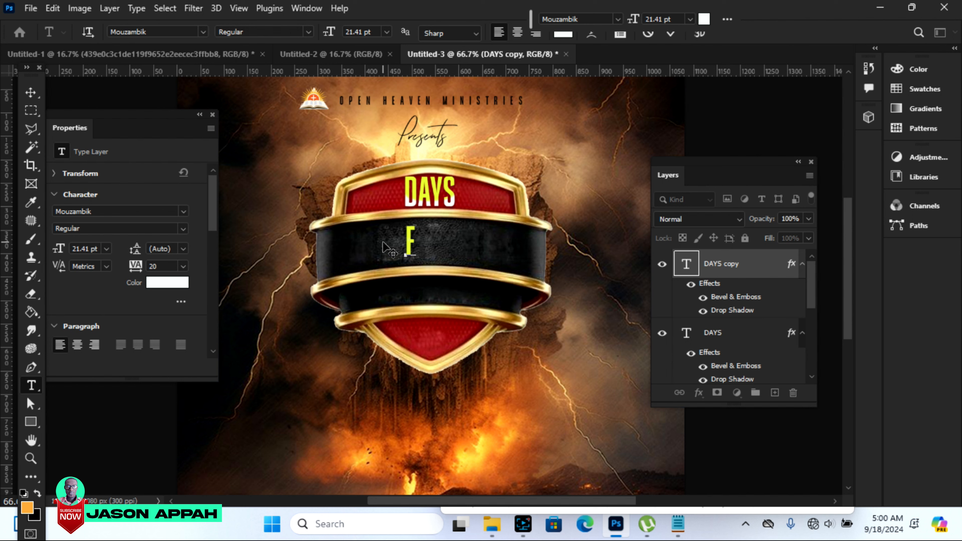
pyautogui.write('fas=')
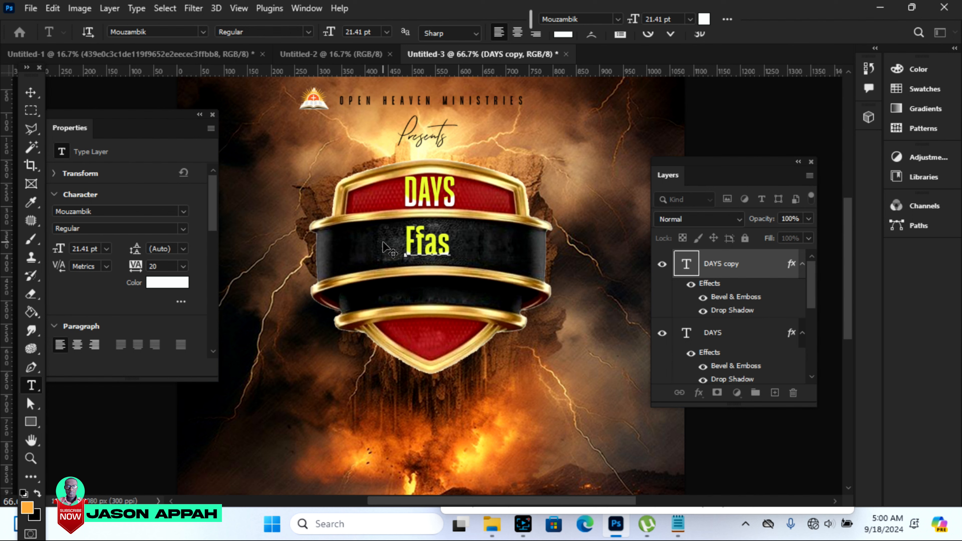
pyautogui.press('BackSpace')
pyautogui.press('BackSpace')
pyautogui.press('BackSpace')
pyautogui.press('BackSpace')
pyautogui.press('BackSpace')
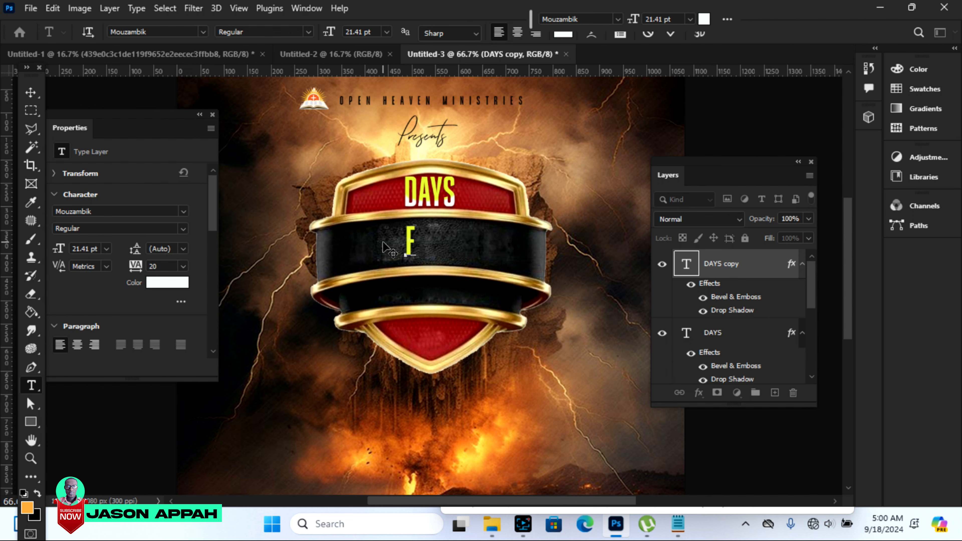
pyautogui.write('fas')
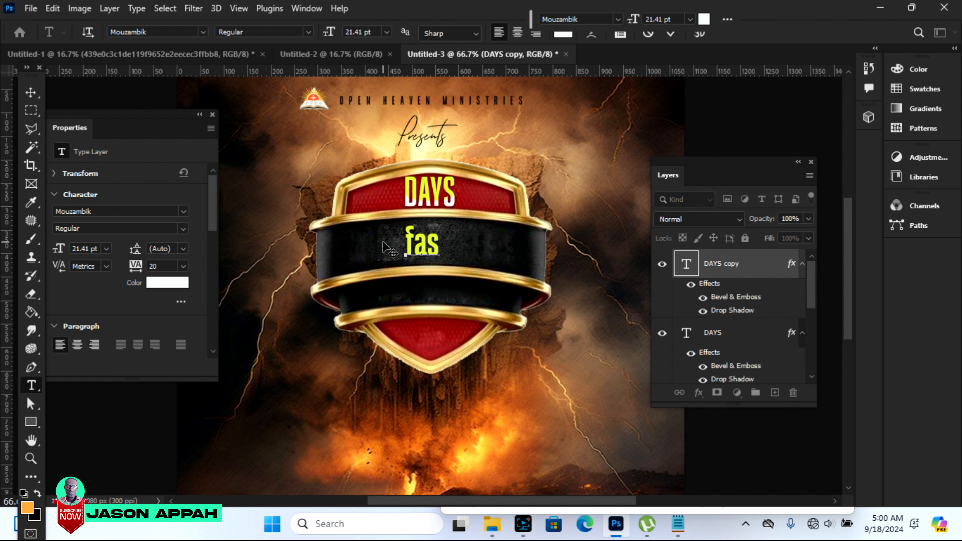
pyautogui.write('ting')
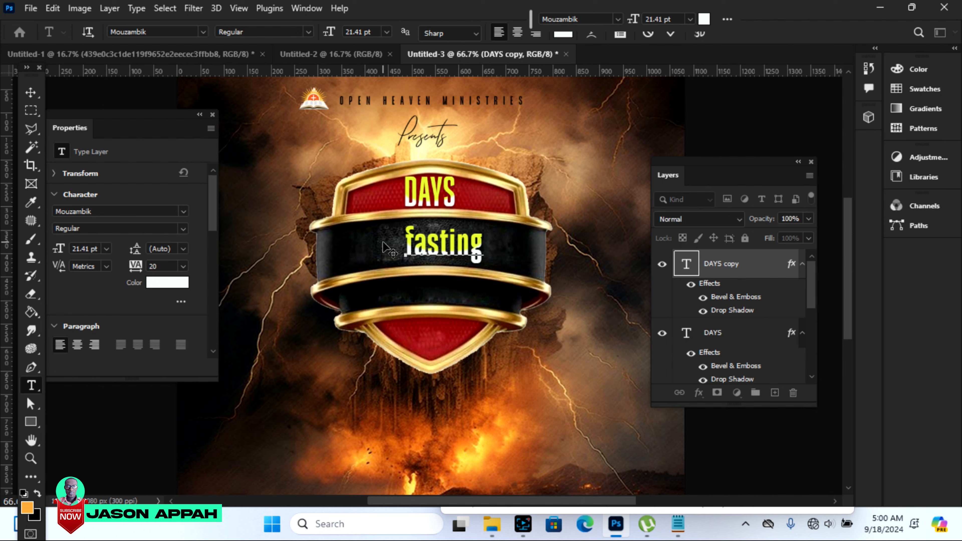
pyautogui.write(' &')
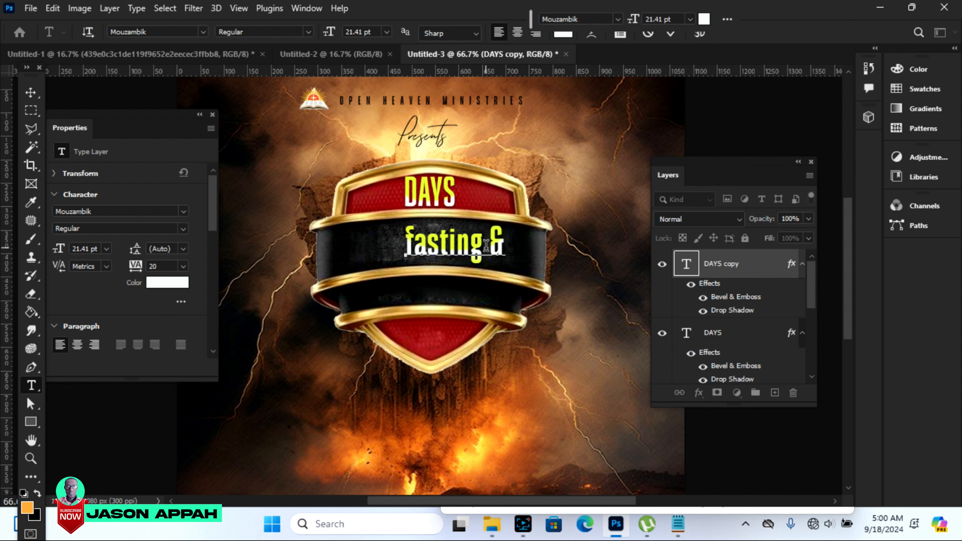
# Step: Change only the ampersand in "fasting &" to the Tuesday Night font
pyautogui.moveTo(491, 247); pyautogui.dragTo(501, 247)
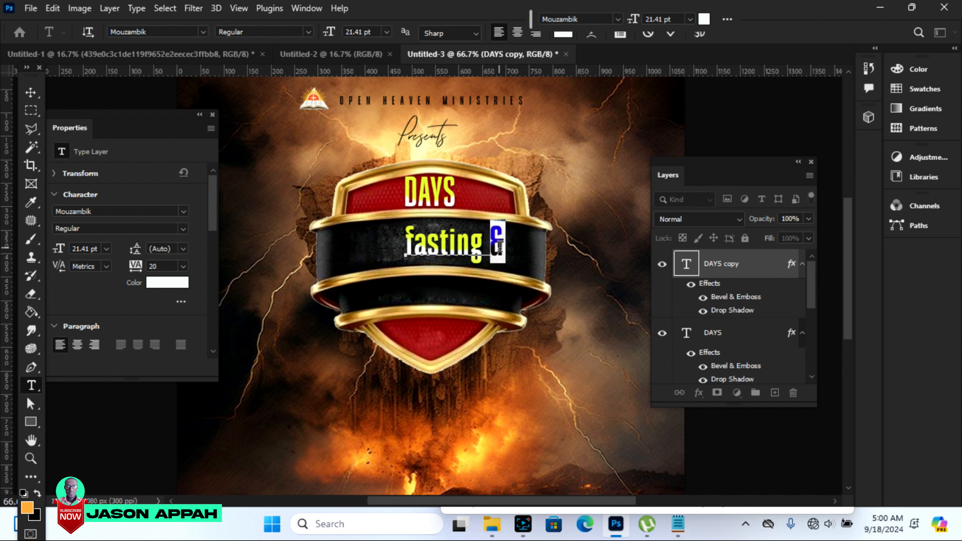
pyautogui.click(204, 32)
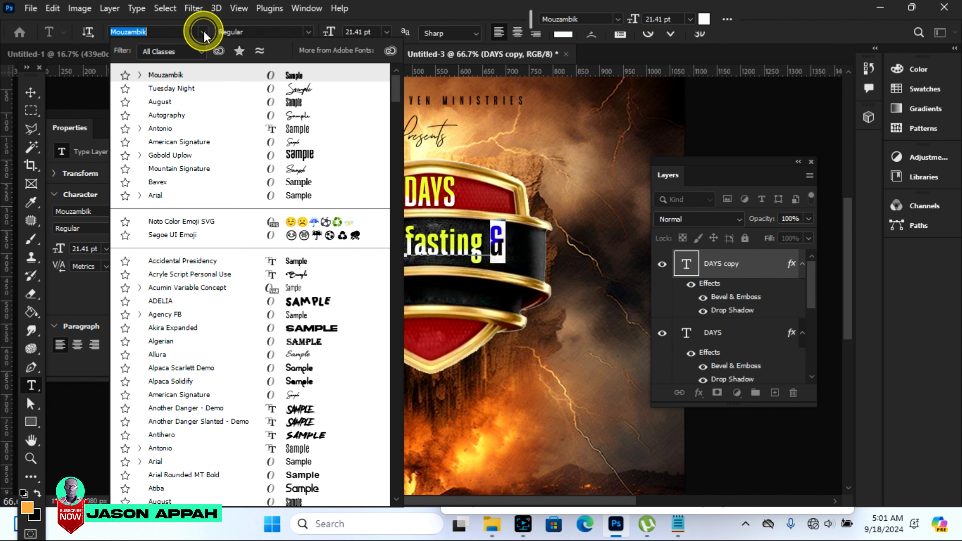
pyautogui.click(254, 90)
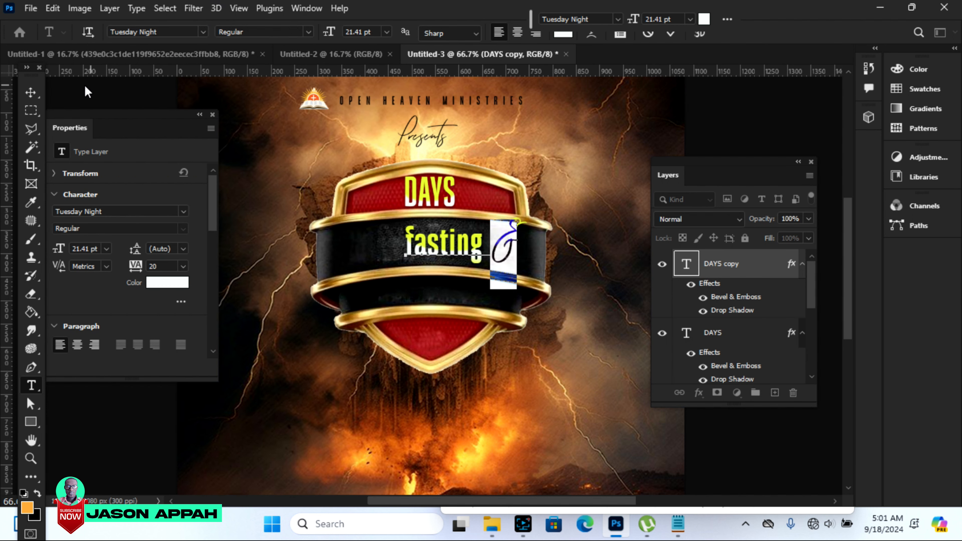
# Step: Enlarge the "fasting &" text to about 122% and nudge it into place across the shield's wide black band
pyautogui.click(30, 92)
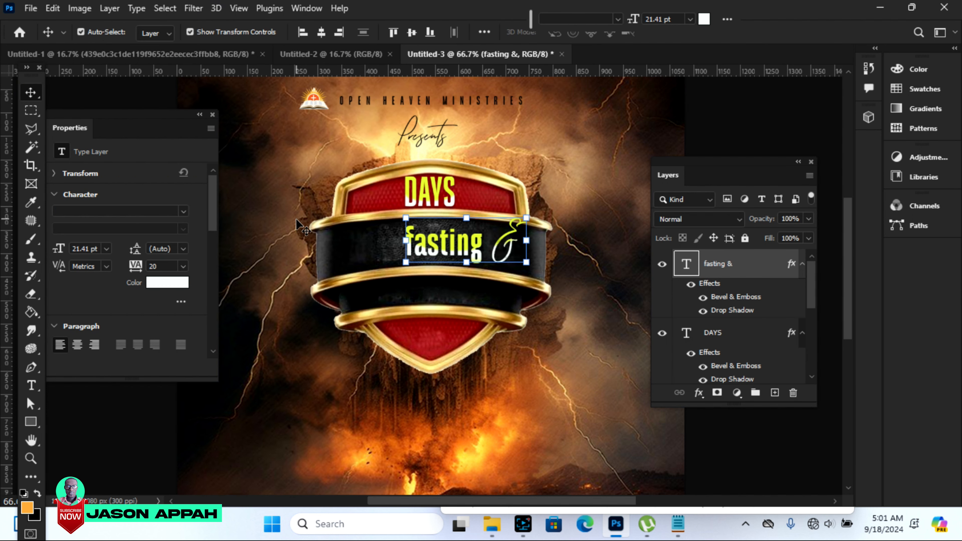
pyautogui.moveTo(406, 262); pyautogui.dragTo(368, 282)
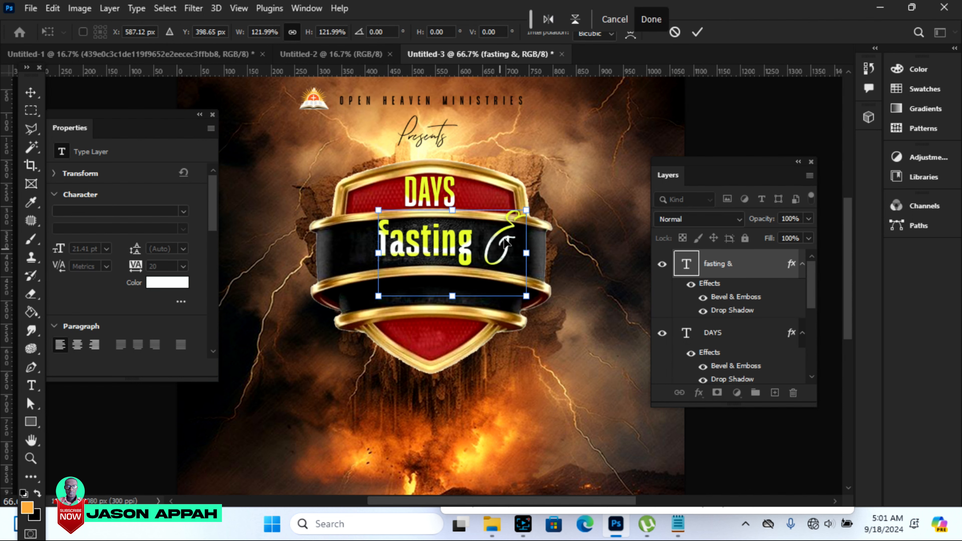
pyautogui.press('Left')
pyautogui.press('Left')
pyautogui.press('Left')
pyautogui.press('Left')
pyautogui.press('Left')
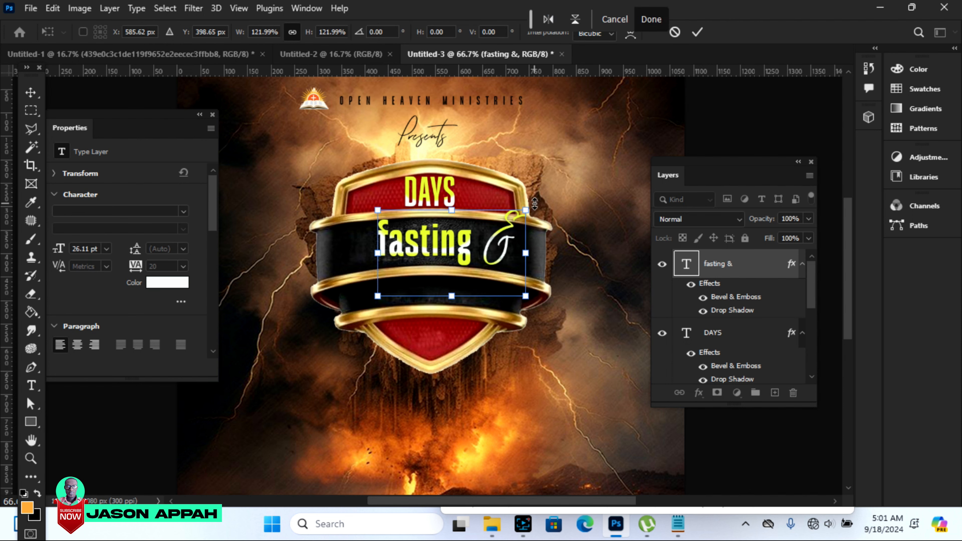
pyautogui.press('Down')
pyautogui.press('Down')
pyautogui.press('Down')
pyautogui.press('Down')
pyautogui.press('Left')
pyautogui.press('Left')
pyautogui.press('Left')
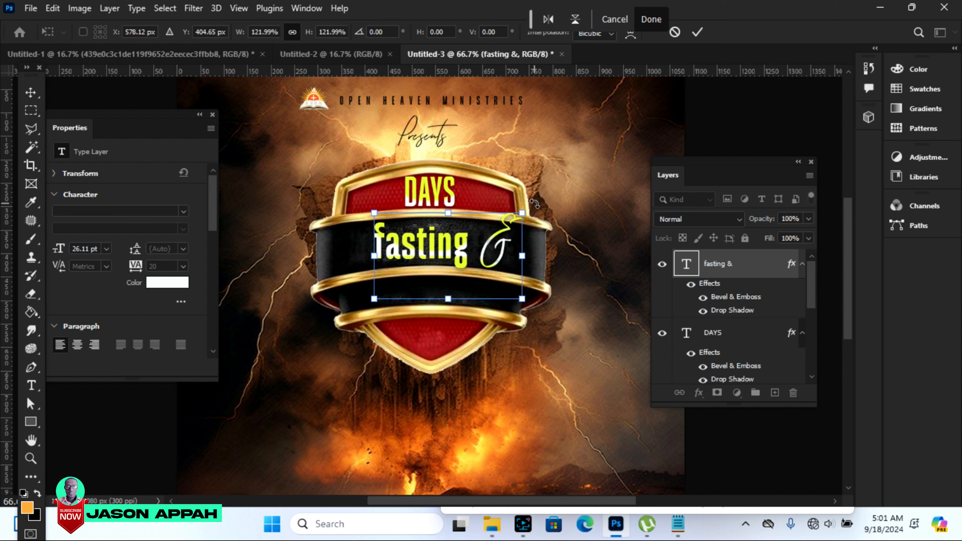
pyautogui.press('Up')
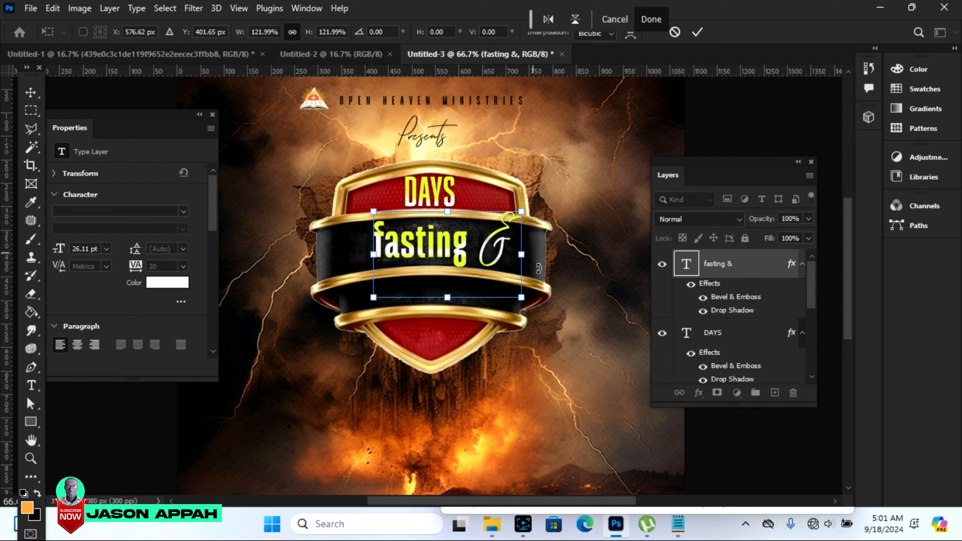
pyautogui.press('Right')
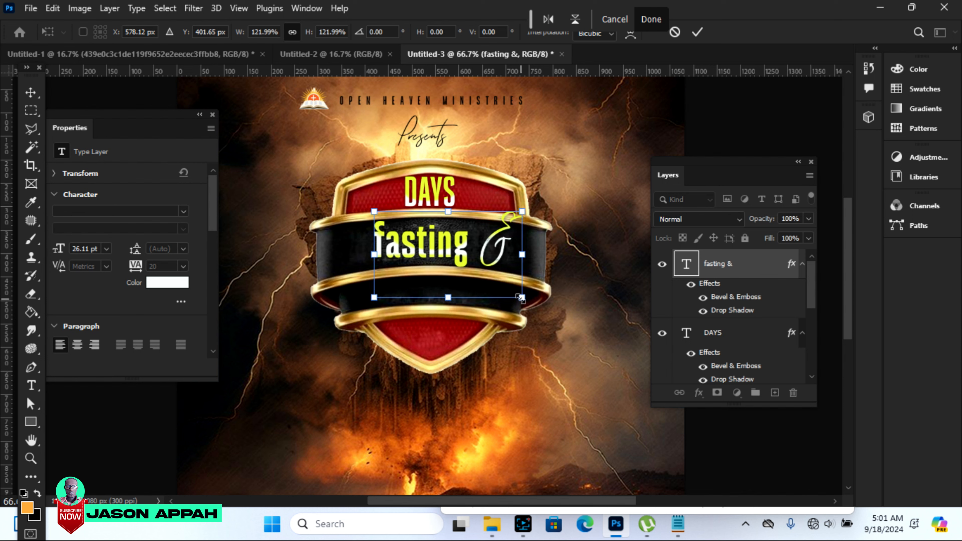
# Step: Fine-tune the size of the "fasting &" text to 25.92 pt so it fits within the black band
pyautogui.moveTo(521, 300); pyautogui.dragTo(525, 302)
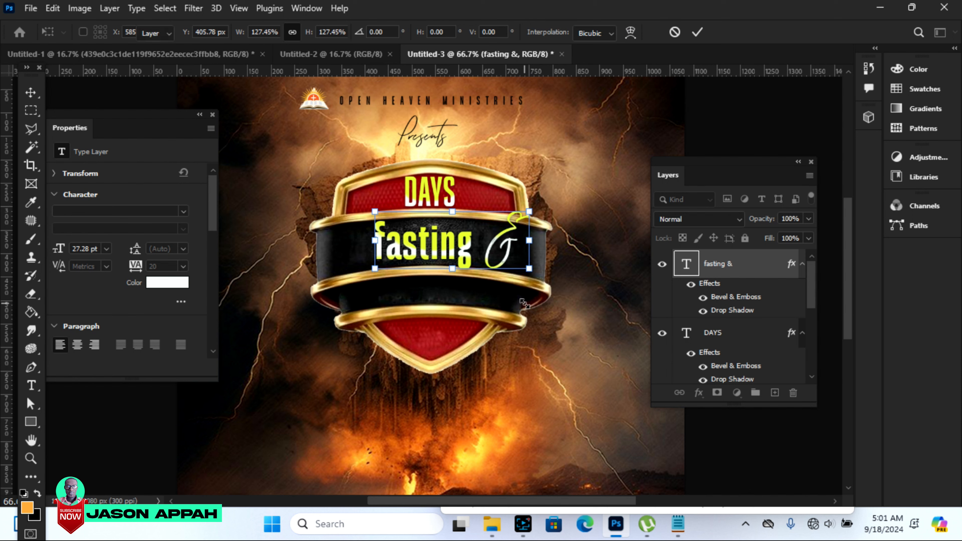
pyautogui.press('Return')
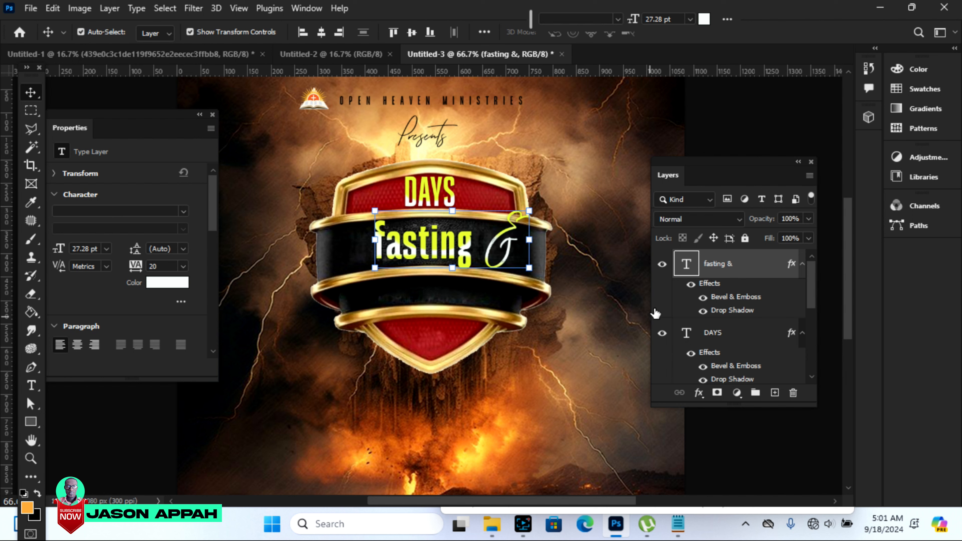
pyautogui.moveTo(532, 271); pyautogui.dragTo(525, 272)
pyautogui.press('Return')
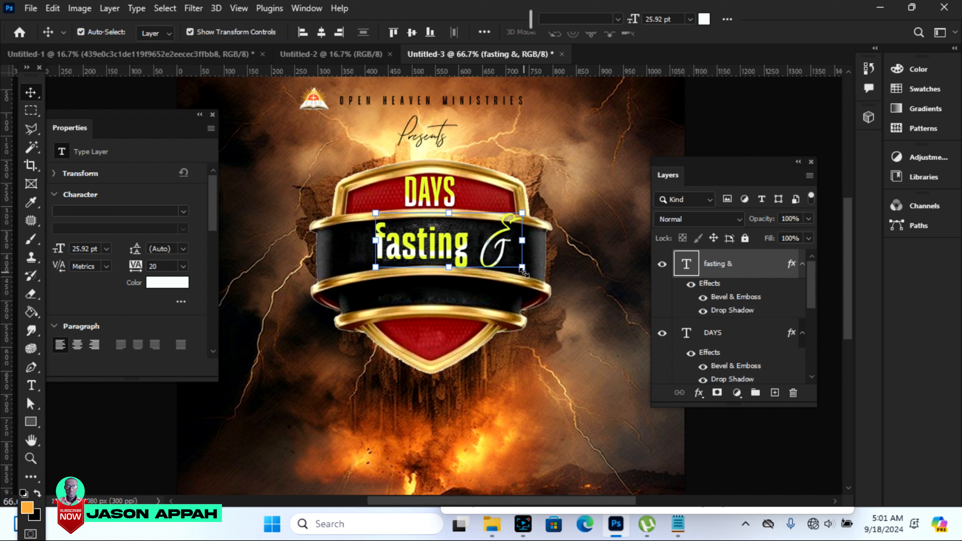
# Step: Change the Bevel & Emboss gloss contour of the "fasting &" layer to the straight diagonal linear preset
pyautogui.click(699, 395)
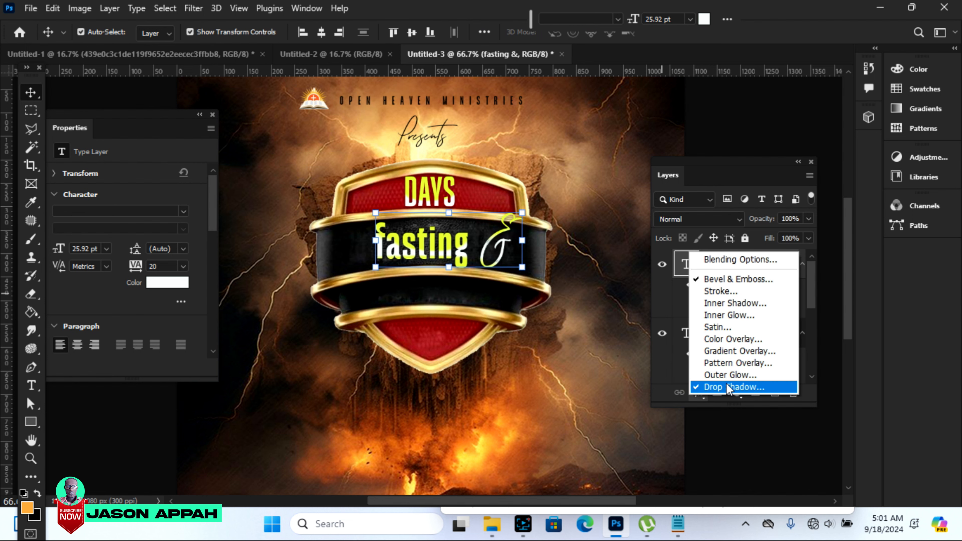
pyautogui.click(734, 281)
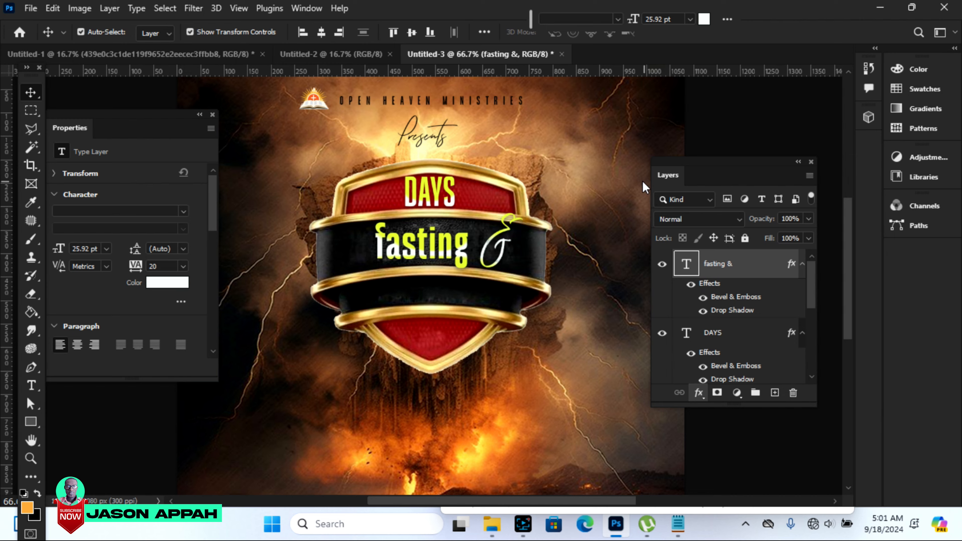
pyautogui.moveTo(533, 60); pyautogui.dragTo(664, 53)
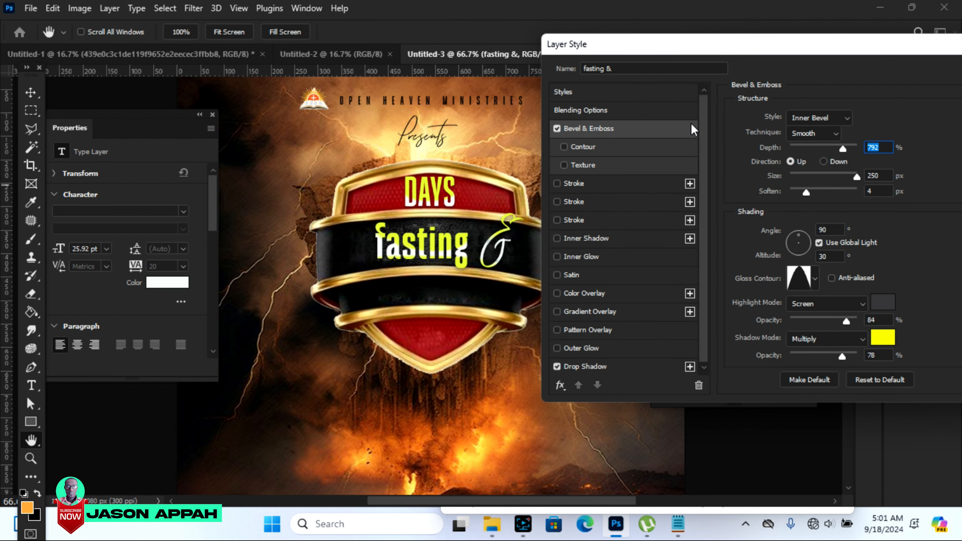
pyautogui.click(815, 280)
pyautogui.click(731, 311)
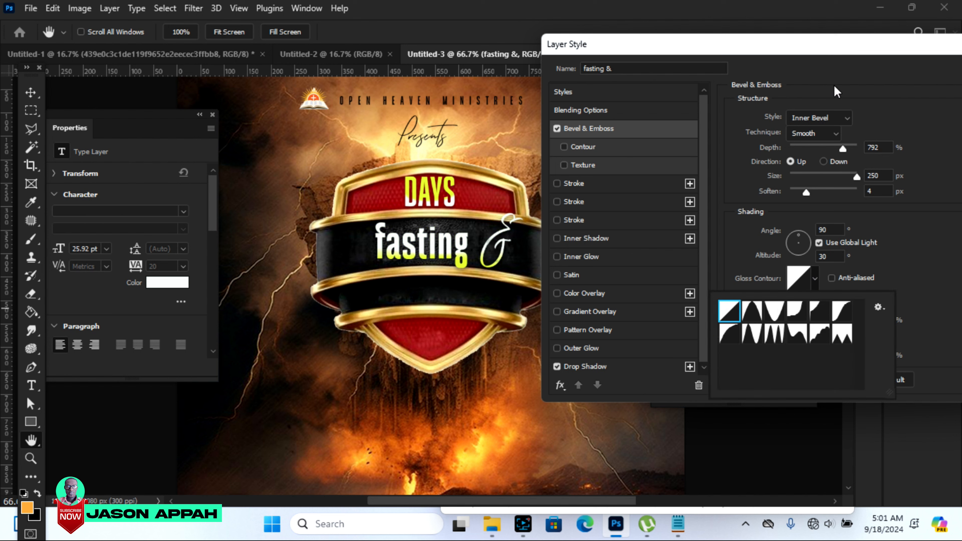
# Step: Strengthen the "fasting &" drop shadow to 78% opacity with a 9 px distance
pyautogui.moveTo(834, 56); pyautogui.dragTo(867, 46)
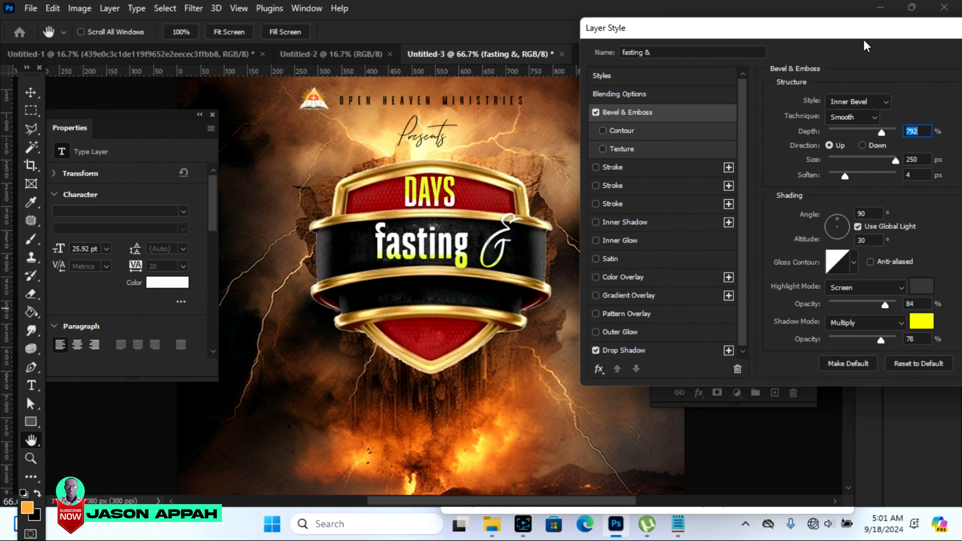
pyautogui.click(649, 352)
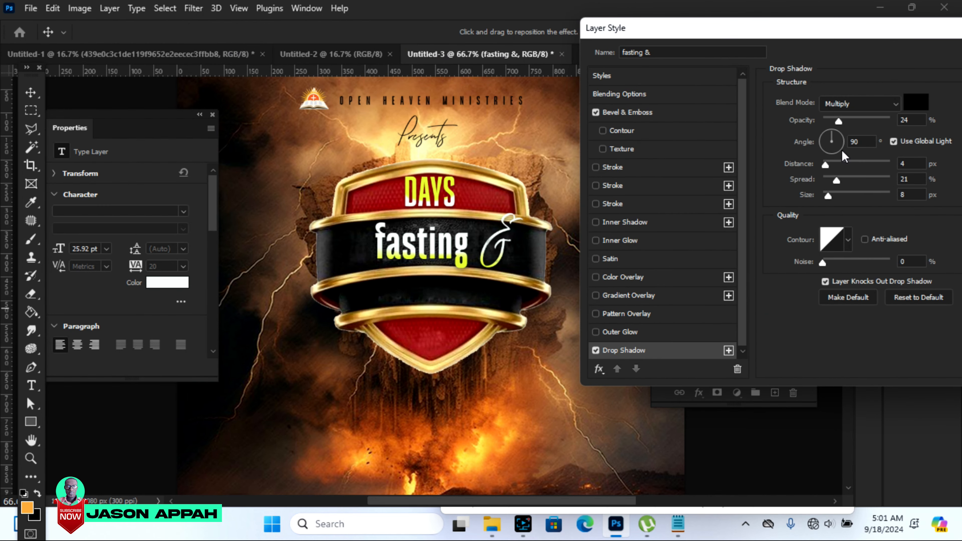
pyautogui.moveTo(853, 118); pyautogui.dragTo(877, 123)
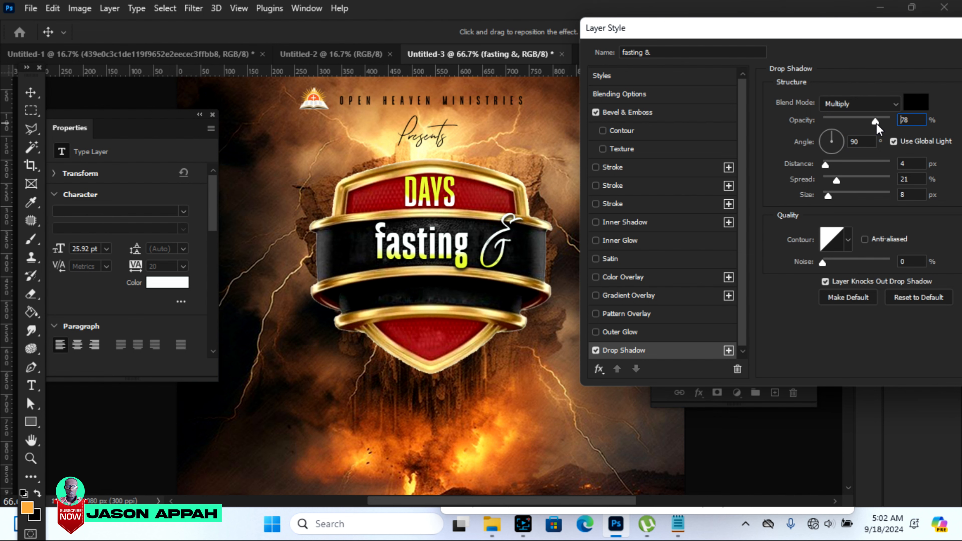
pyautogui.moveTo(830, 195); pyautogui.dragTo(830, 170)
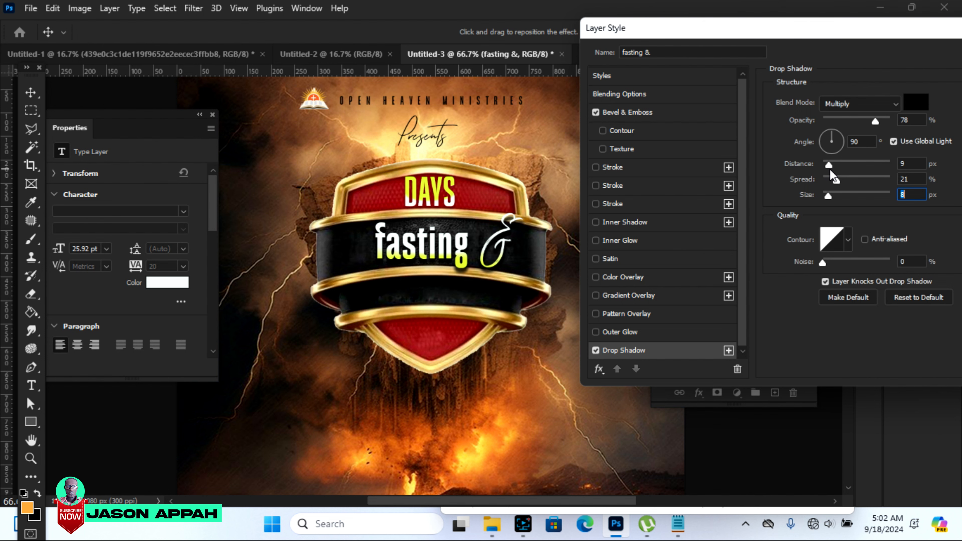
pyautogui.moveTo(830, 170); pyautogui.dragTo(830, 170)
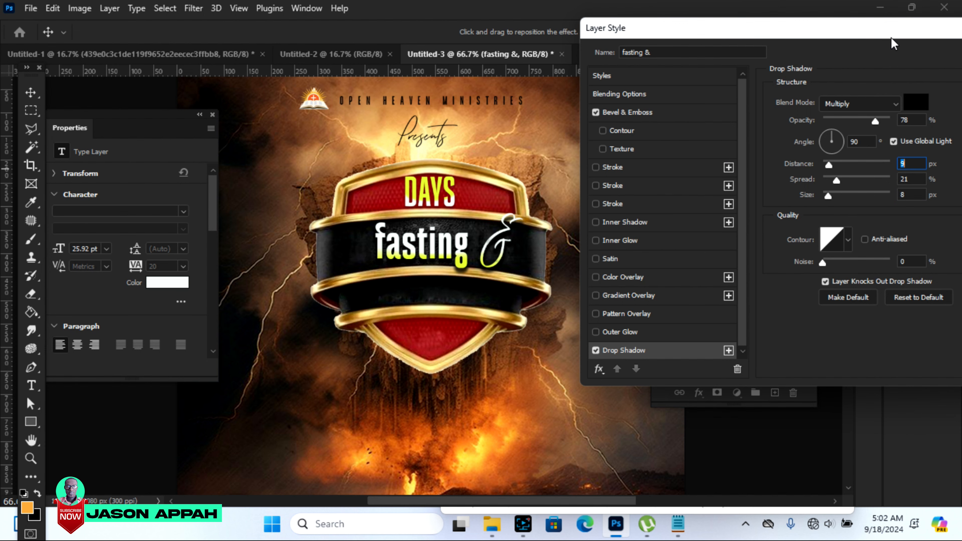
pyautogui.moveTo(839, 33); pyautogui.dragTo(507, 42)
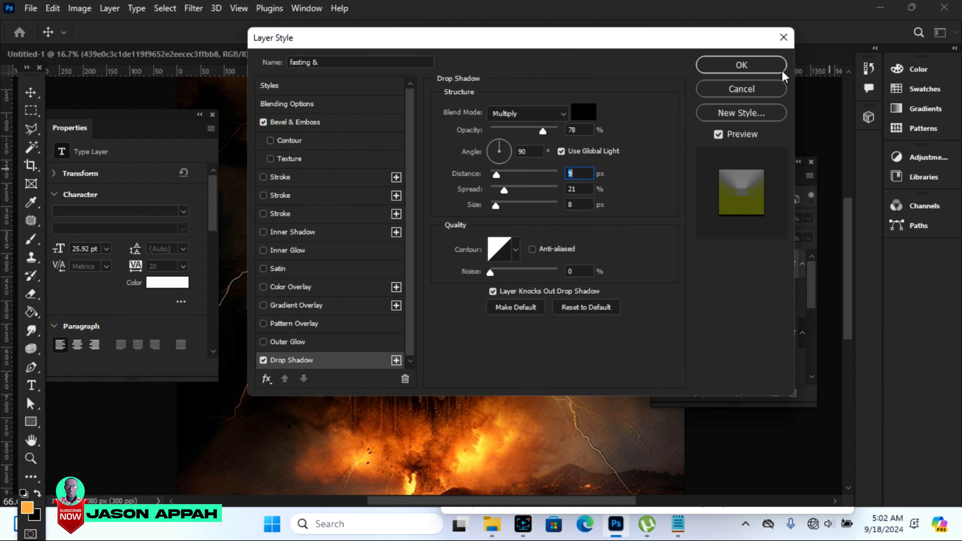
pyautogui.click(742, 65)
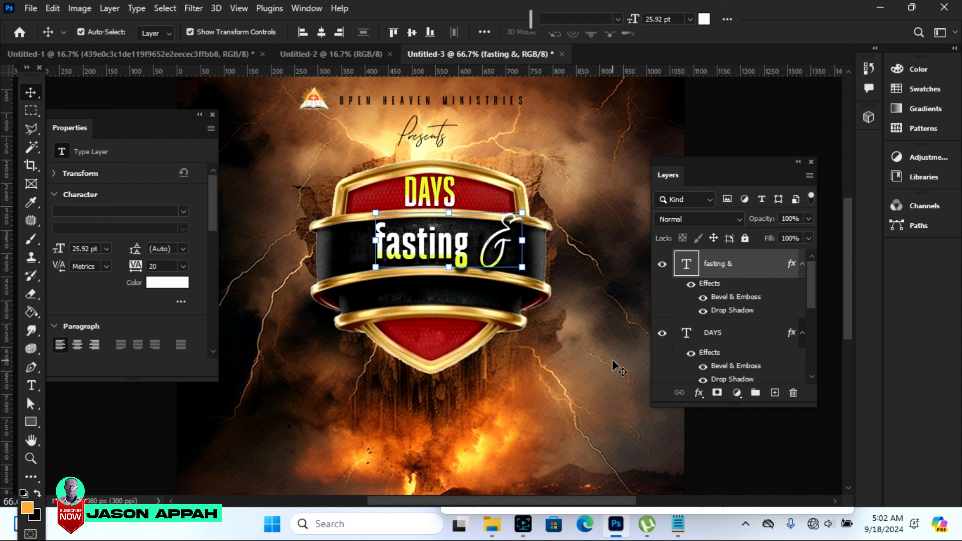
# Step: Nudge "fasting &" slightly left, then duplicate it onto the lower black band with the wording "Prayers"
pyautogui.press('Left')
pyautogui.press('Left')
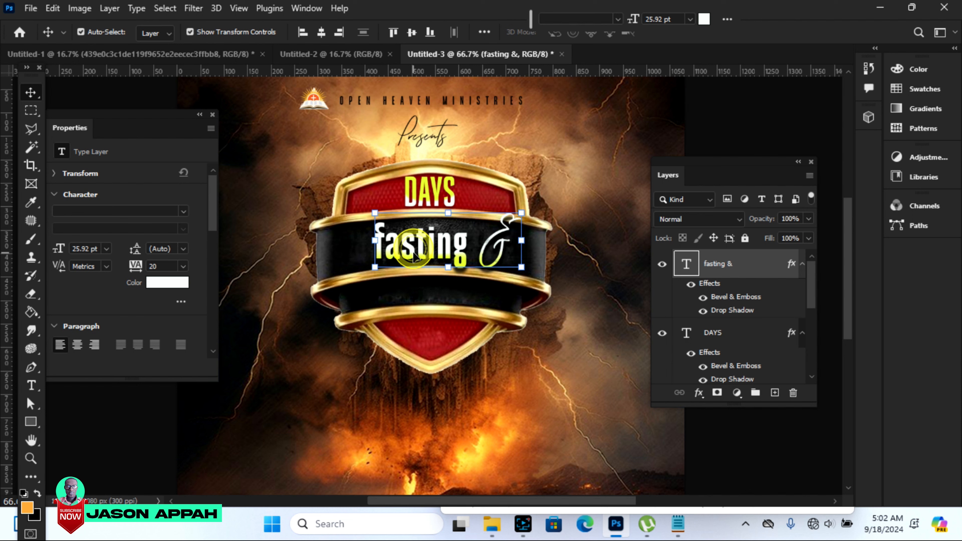
pyautogui.keyDown('alt'); pyautogui.moveTo(415, 258); pyautogui.dragTo(415, 308); pyautogui.keyUp('alt')
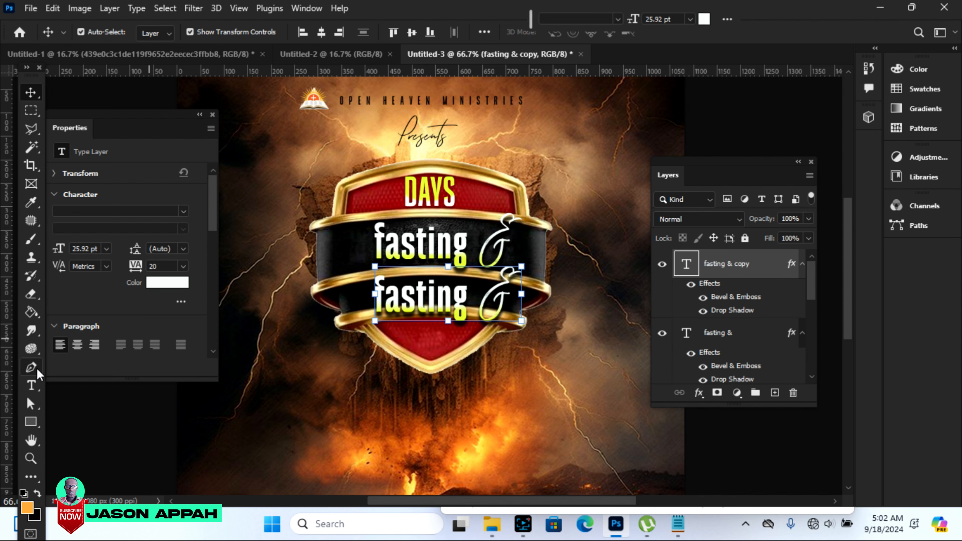
pyautogui.click(32, 386)
pyautogui.moveTo(375, 296); pyautogui.dragTo(522, 303)
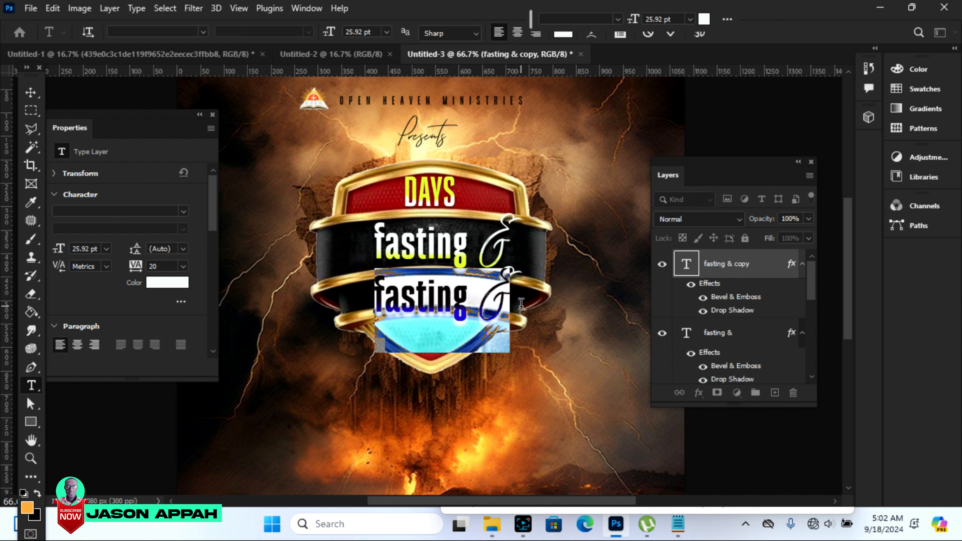
pyautogui.write('Prayers')
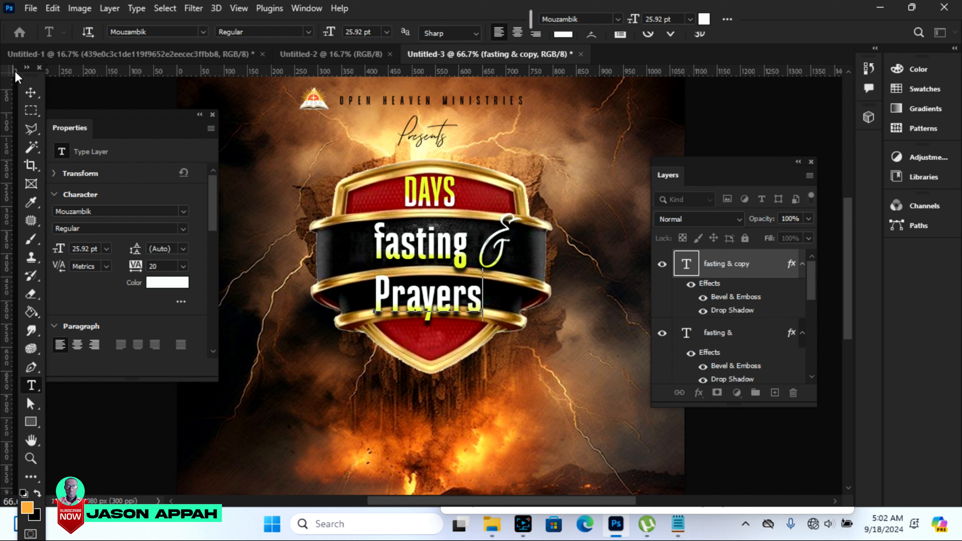
# Step: Set the tracking of the "Prayers" text to 0 and scale it down to about 63%, or 16.27 pt
pyautogui.click(37, 94)
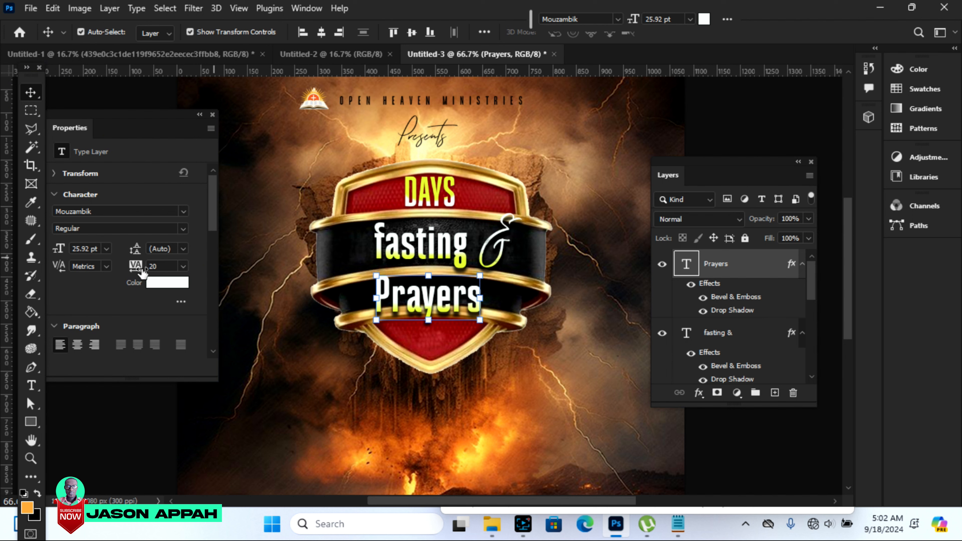
pyautogui.moveTo(135, 270); pyautogui.dragTo(141, 276)
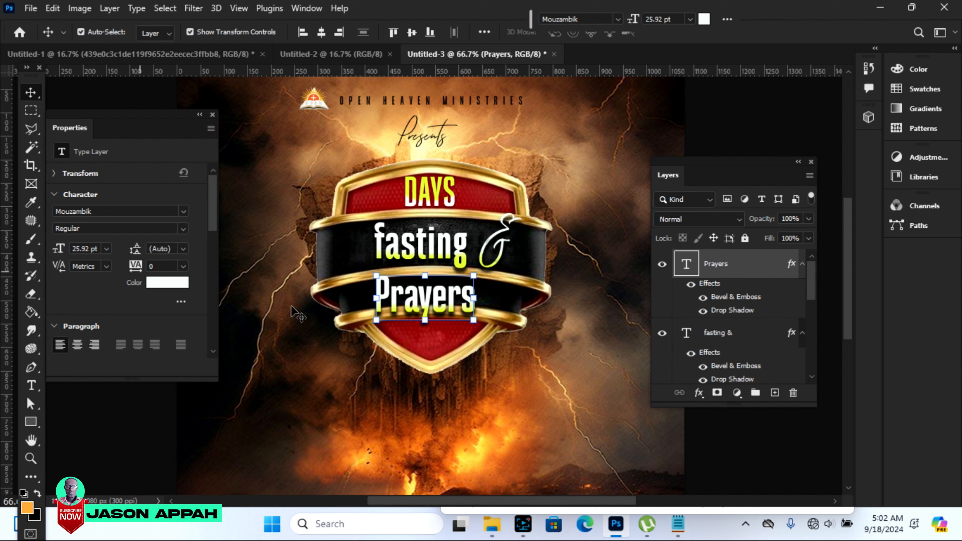
pyautogui.hotkey('ctrl', 't')
pyautogui.moveTo(377, 321); pyautogui.dragTo(405, 305)
pyautogui.moveTo(475, 269); pyautogui.dragTo(467, 271)
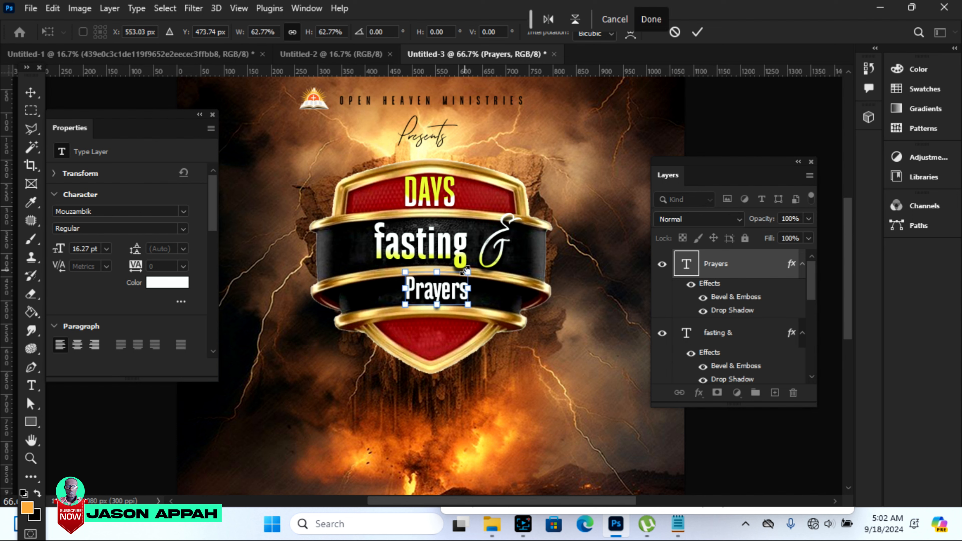
# Step: Nudge the "Prayers" text left to centre it on the lower black band and apply the transform
pyautogui.press('Left')
pyautogui.press('Left')
pyautogui.press('Left')
pyautogui.press('Left')
pyautogui.press('Left')
pyautogui.press('Left')
pyautogui.press('Left')
pyautogui.press('Left')
pyautogui.press('Left')
pyautogui.press('Left')
pyautogui.press('Up')
pyautogui.press('Down')
pyautogui.press('Left')
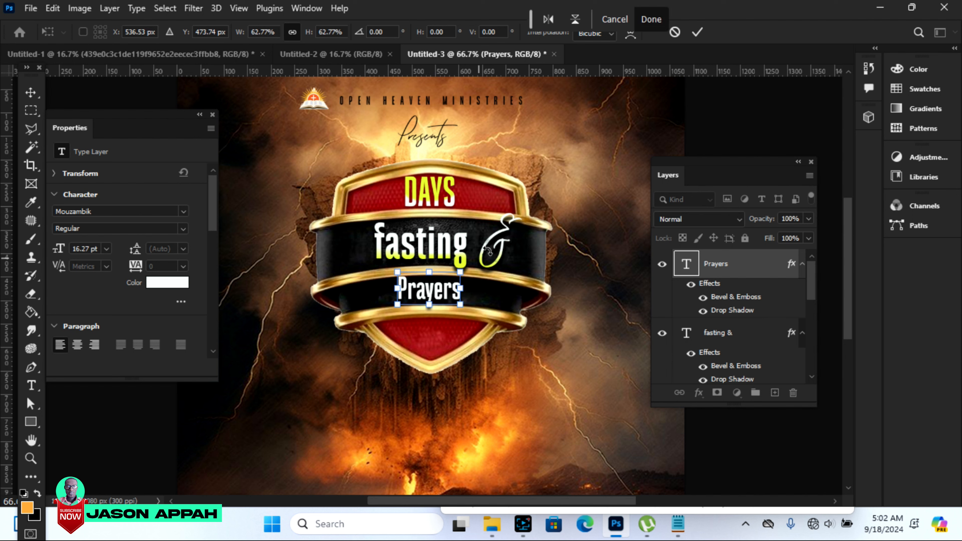
pyautogui.click(698, 32)
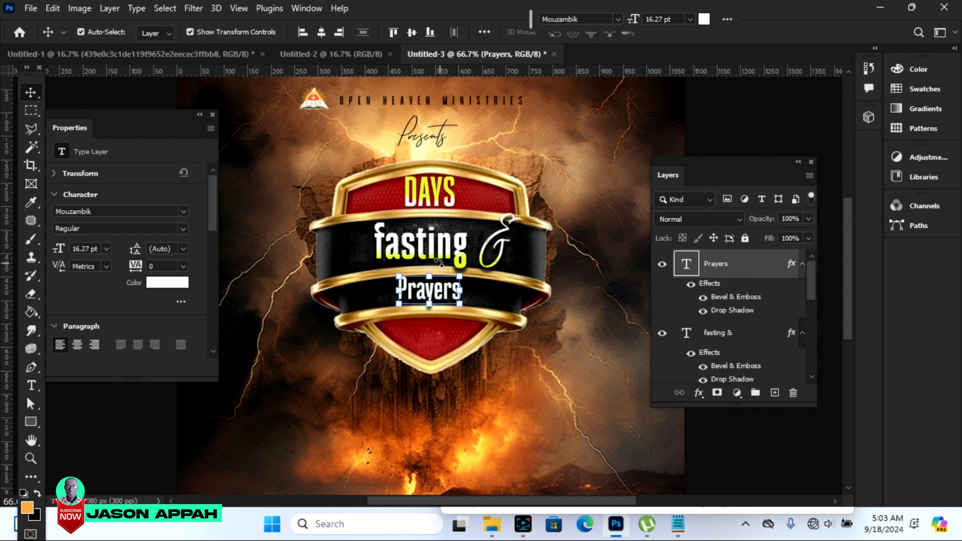
# Step: Shift the "fasting &" text slightly right and up on its black band, then deselect it
pyautogui.click(446, 251)
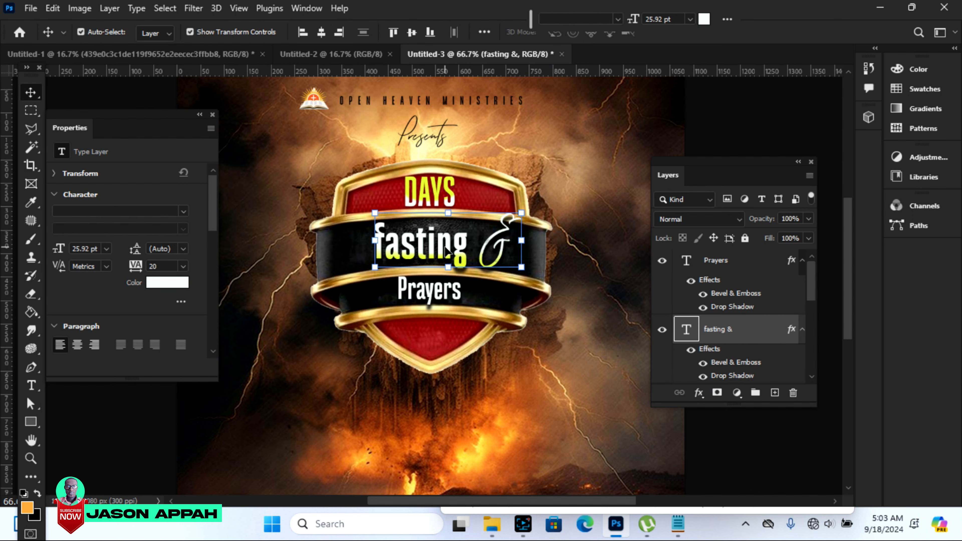
pyautogui.moveTo(446, 249); pyautogui.dragTo(447, 245)
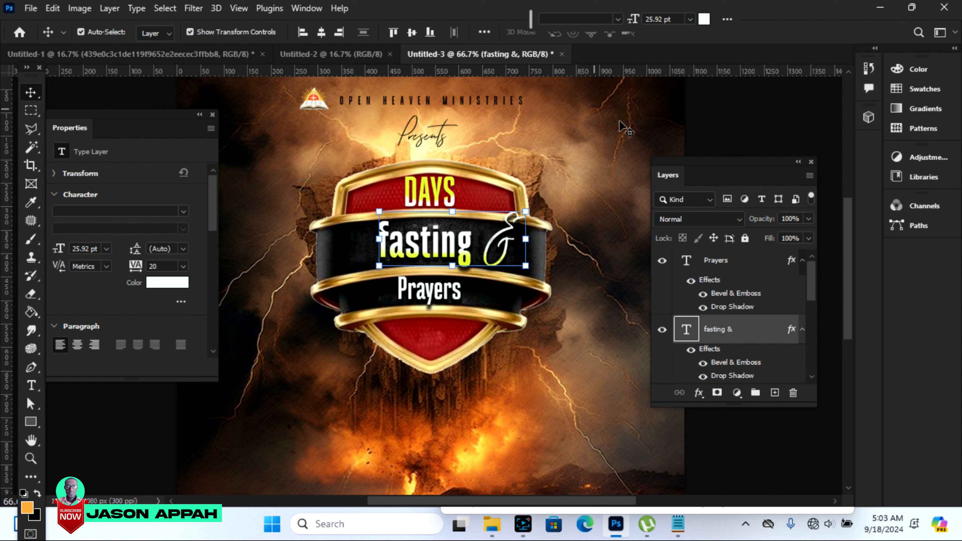
pyautogui.click(728, 117)
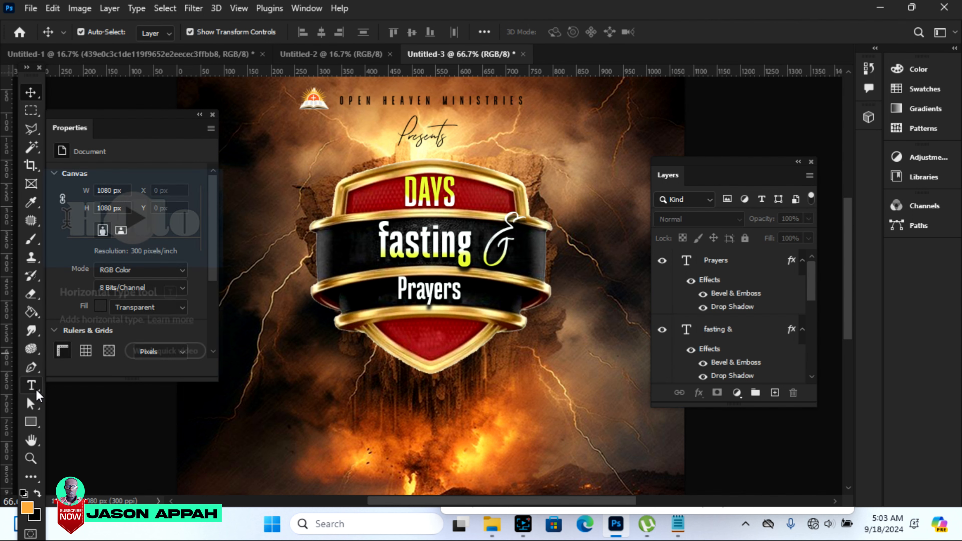
# Step: Add a white "3" in the Mouzambik font beside the shield and scale it up to about 239%
pyautogui.click(31, 385)
pyautogui.click(270, 344)
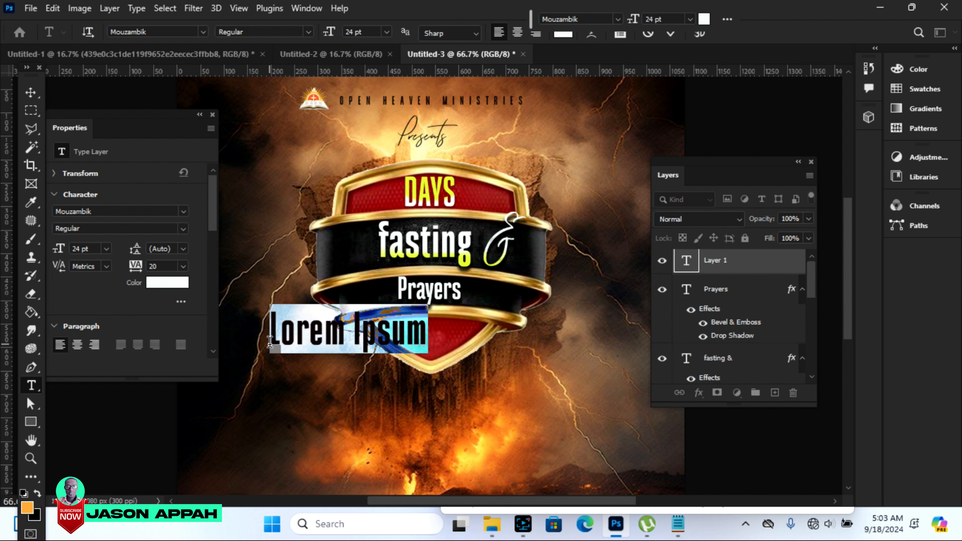
pyautogui.write('3')
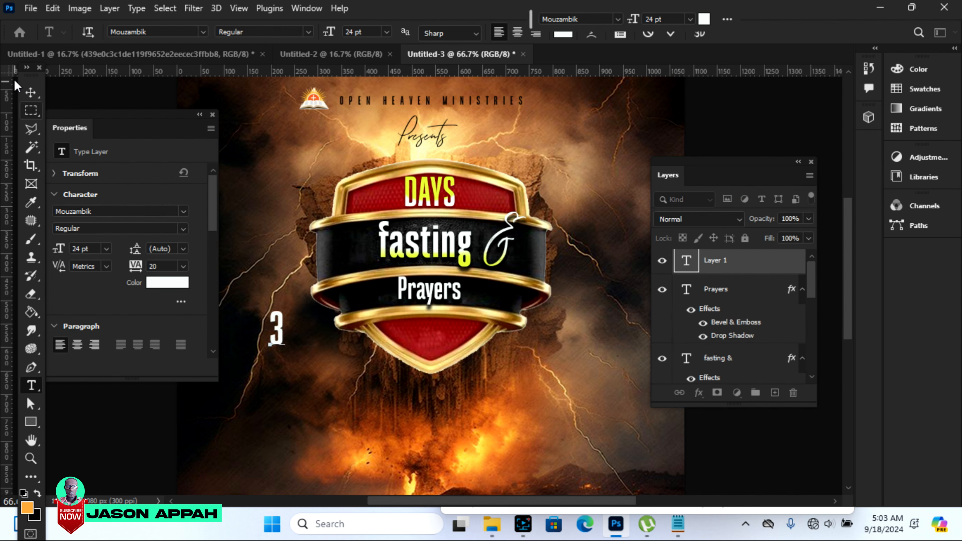
pyautogui.click(30, 94)
pyautogui.moveTo(284, 310); pyautogui.dragTo(310, 240)
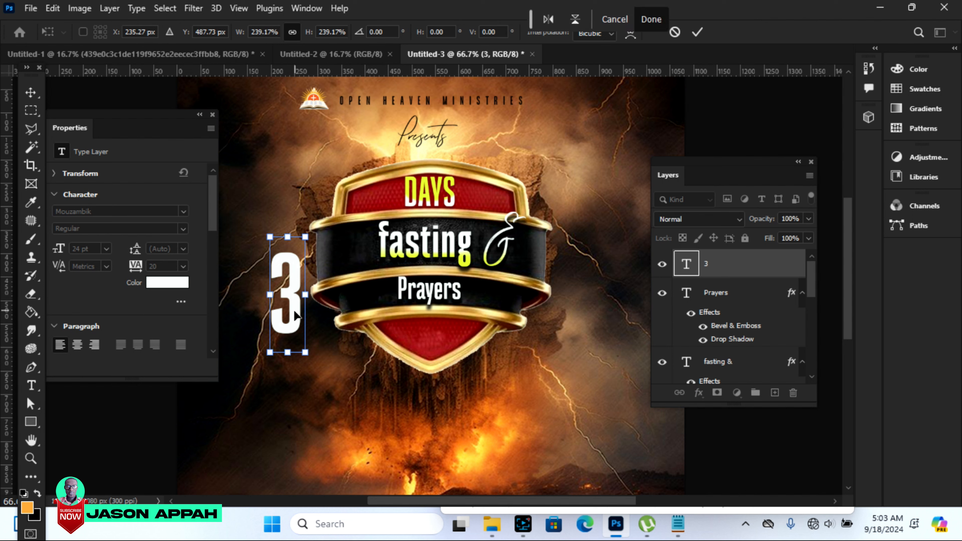
# Step: Move the "3" onto the shield's left edge, enlarge it to about 64.26 pt and nudge it slightly down
pyautogui.moveTo(293, 294); pyautogui.dragTo(352, 253)
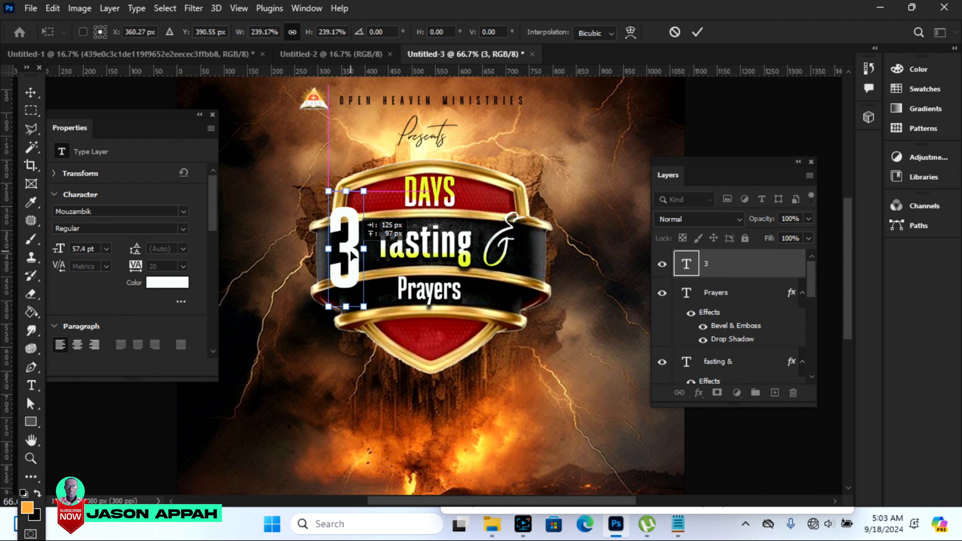
pyautogui.moveTo(328, 191)
pyautogui.mouseDown()
pyautogui.moveTo(322, 181)
pyautogui.moveTo(337, 175)
pyautogui.mouseUp()
pyautogui.press('Return')
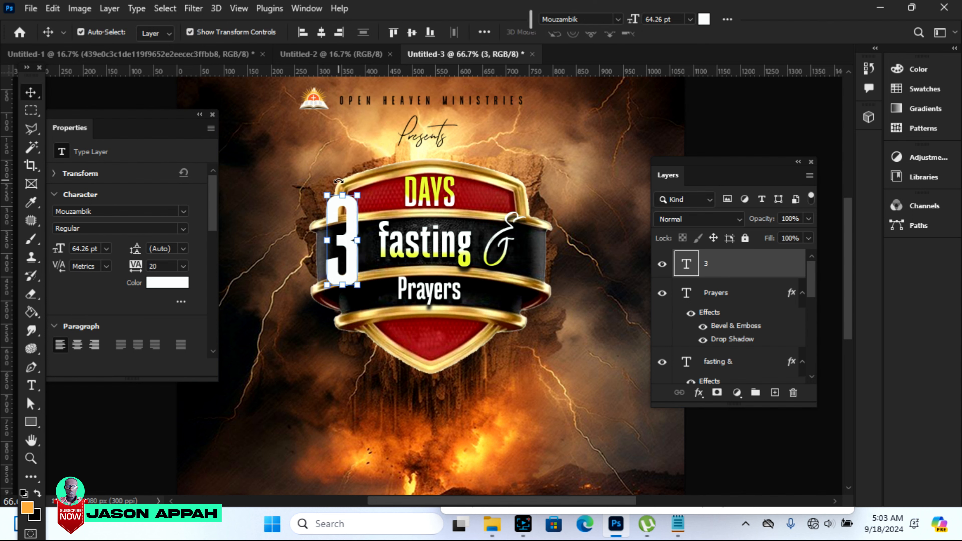
pyautogui.press('Down')
pyautogui.press('Down')
pyautogui.press('Down')
pyautogui.press('Down')
pyautogui.press('Down')
pyautogui.press('Down')
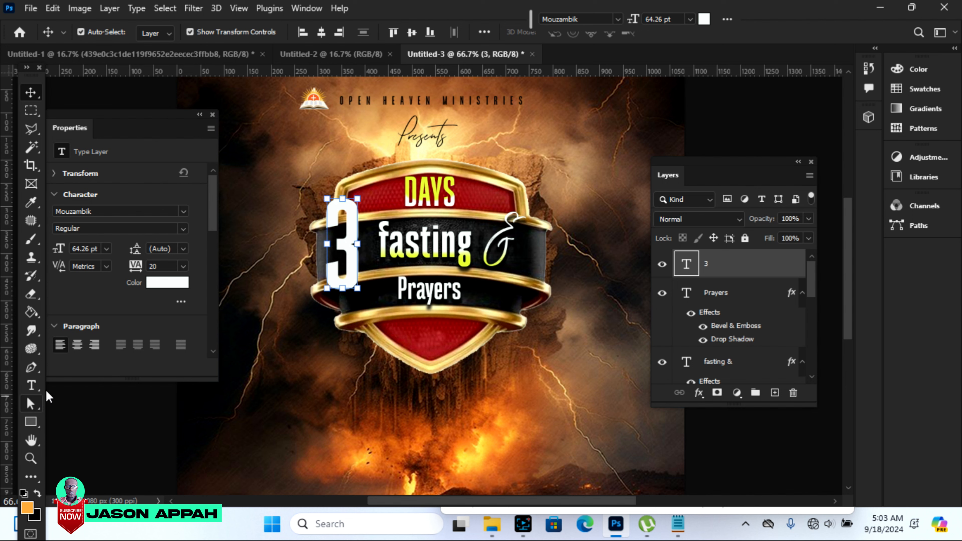
# Step: Warp the "3" text with a horizontal Arc style and a bend of -8%
pyautogui.click(31, 386)
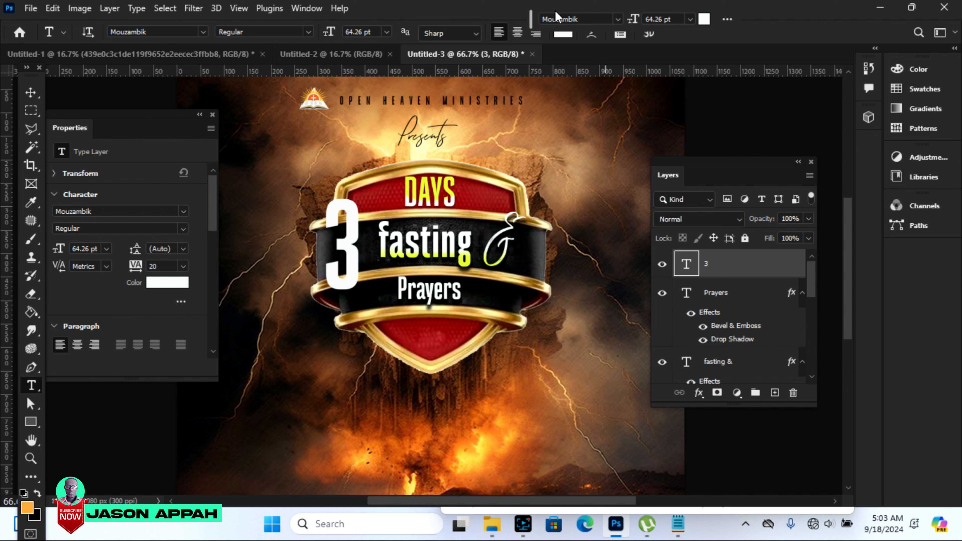
pyautogui.moveTo(532, 15); pyautogui.dragTo(682, 17)
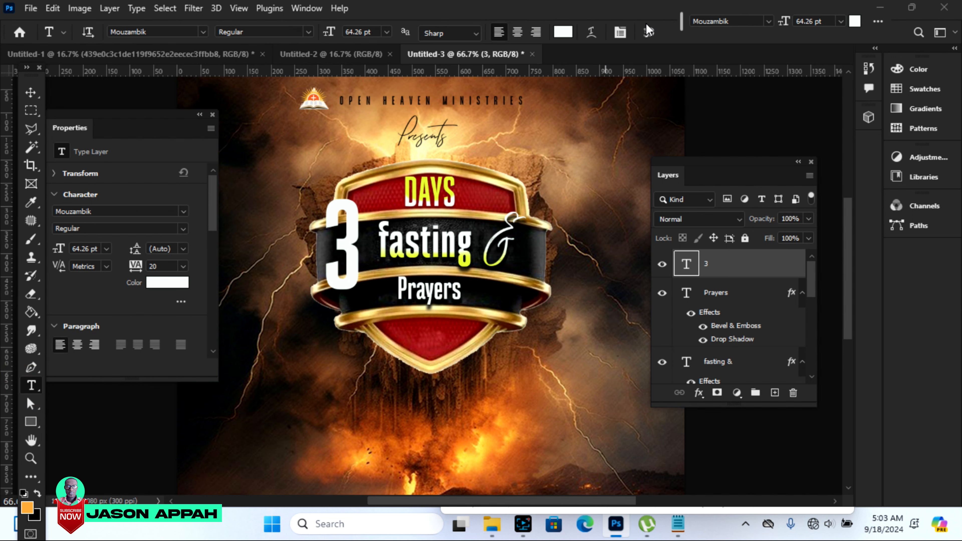
pyautogui.click(588, 34)
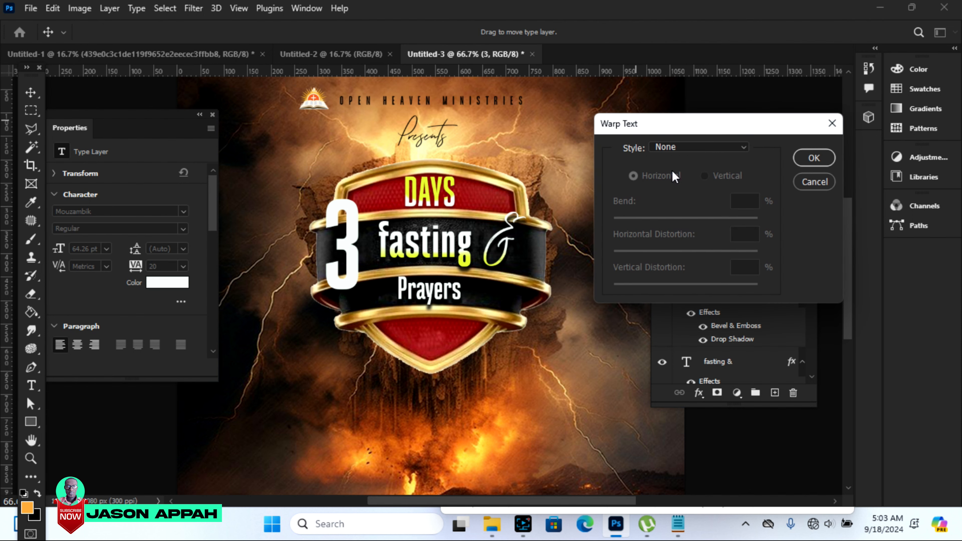
pyautogui.click(733, 148)
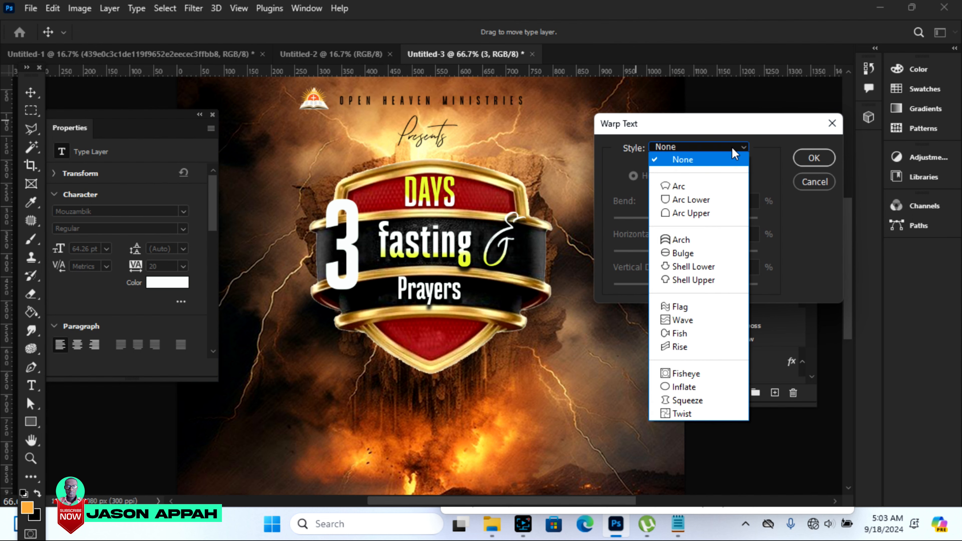
pyautogui.click(705, 187)
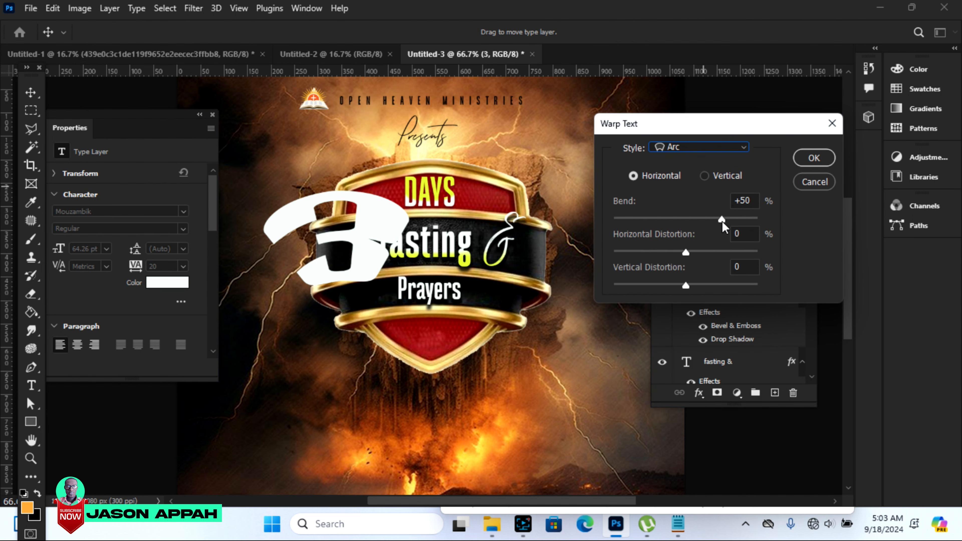
pyautogui.moveTo(721, 221); pyautogui.dragTo(680, 215)
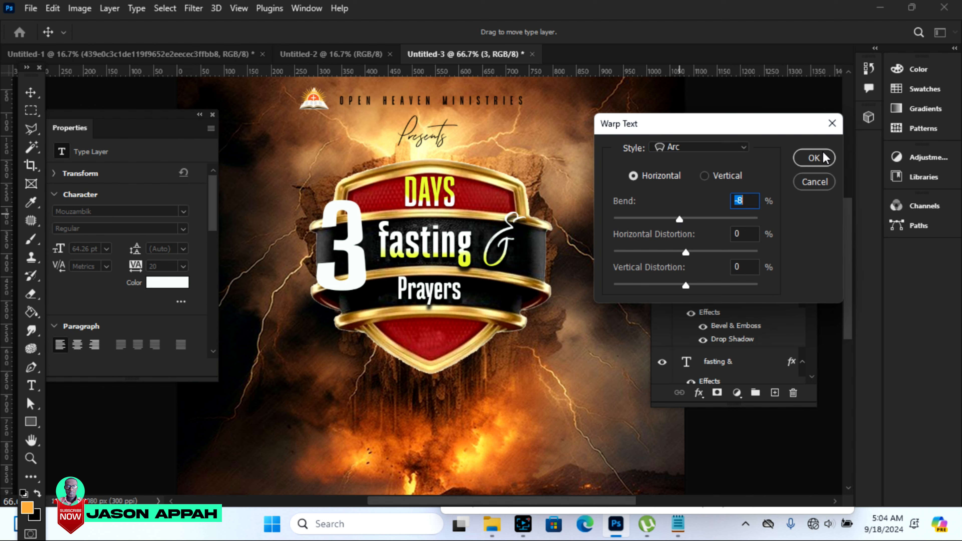
pyautogui.click(825, 158)
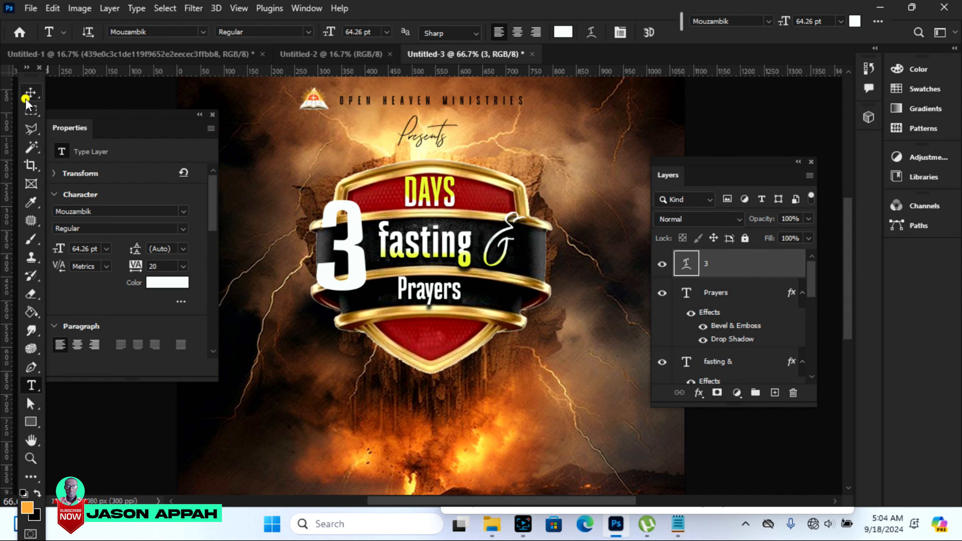
# Step: Add Bevel & Emboss, Satin and Drop Shadow effects to the "3" layer
pyautogui.click(26, 98)
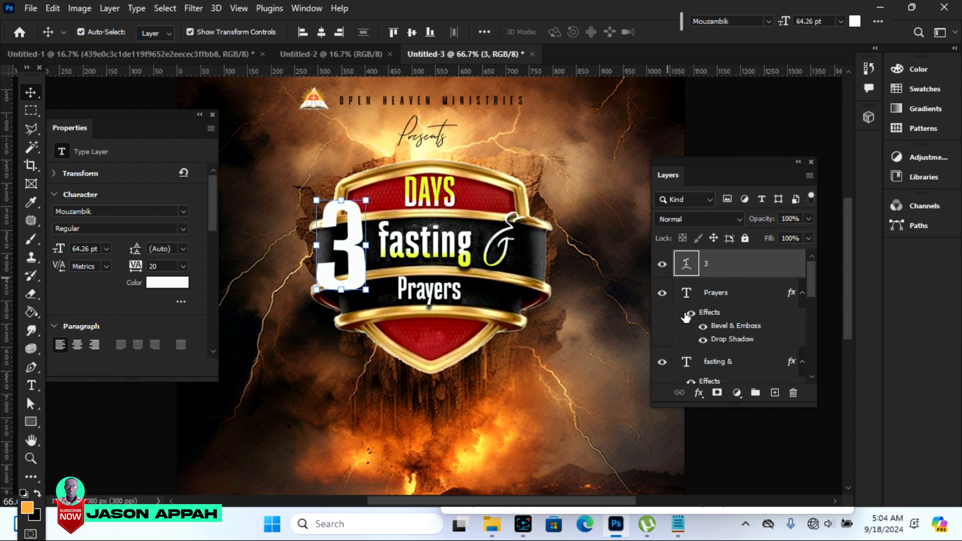
pyautogui.click(698, 394)
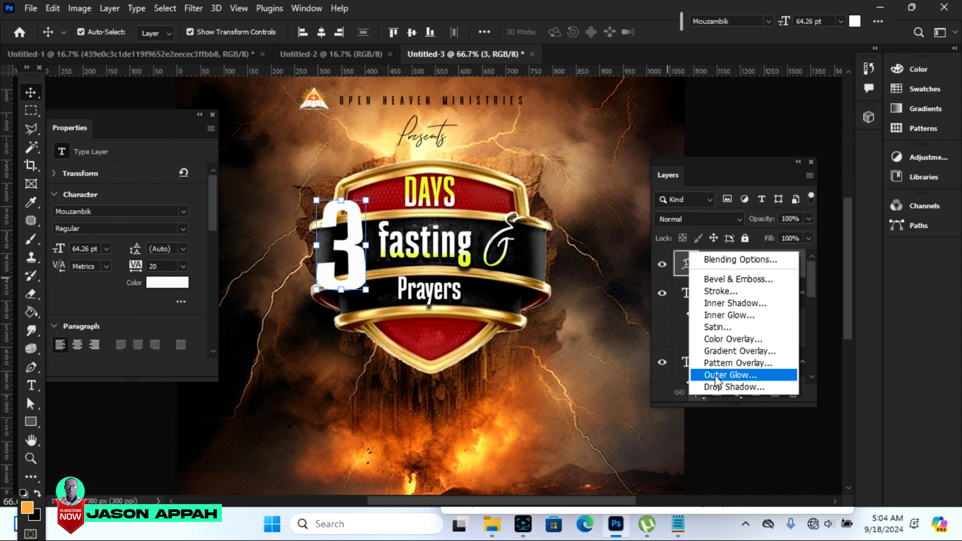
pyautogui.click(727, 278)
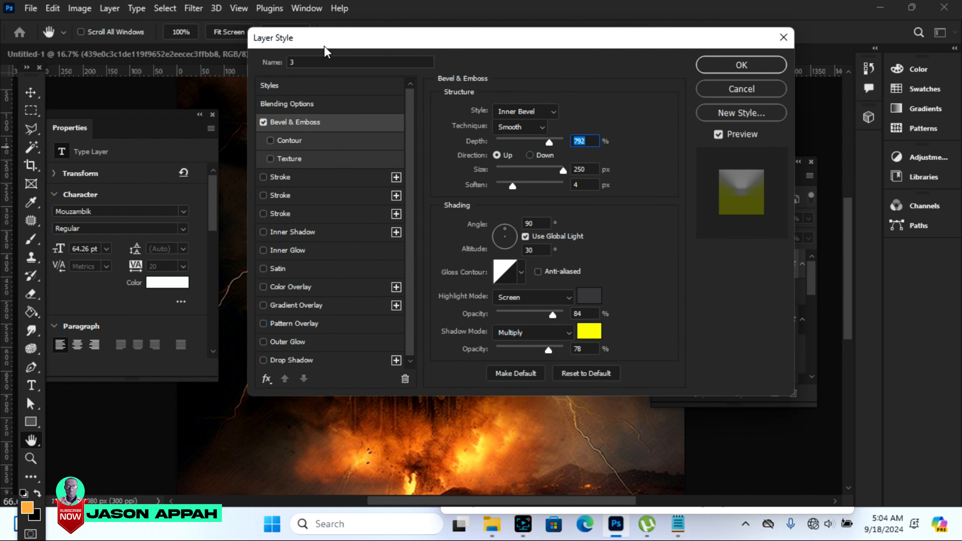
pyautogui.moveTo(325, 47); pyautogui.dragTo(532, 38)
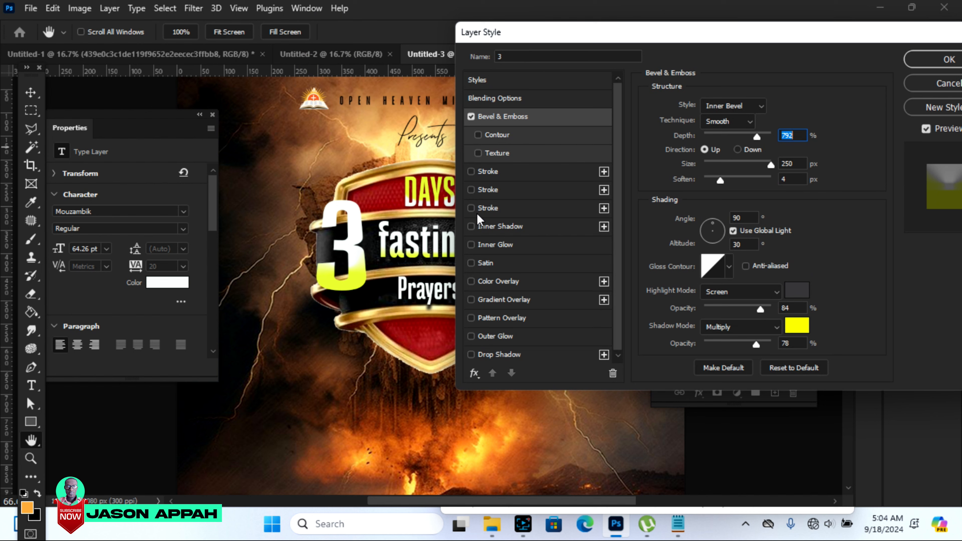
pyautogui.click(481, 264)
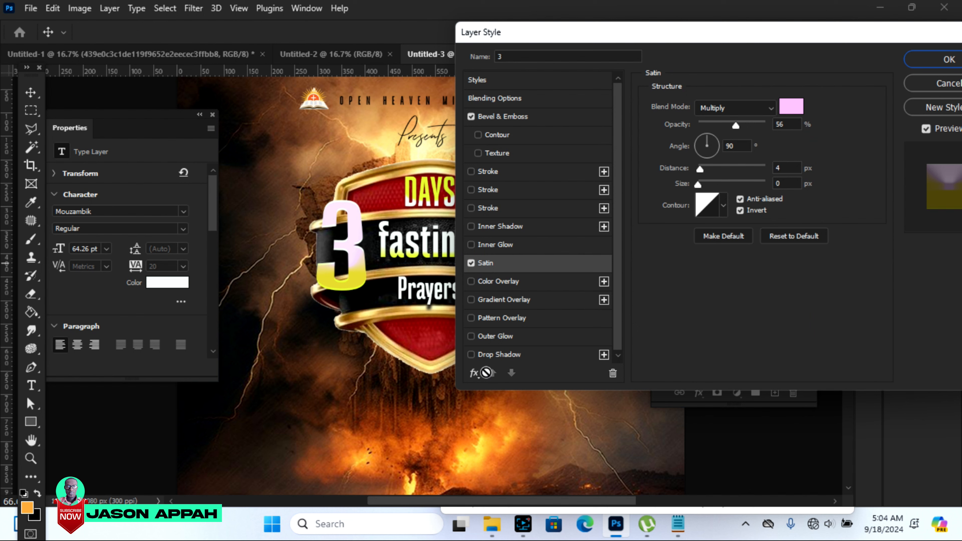
pyautogui.click(472, 355)
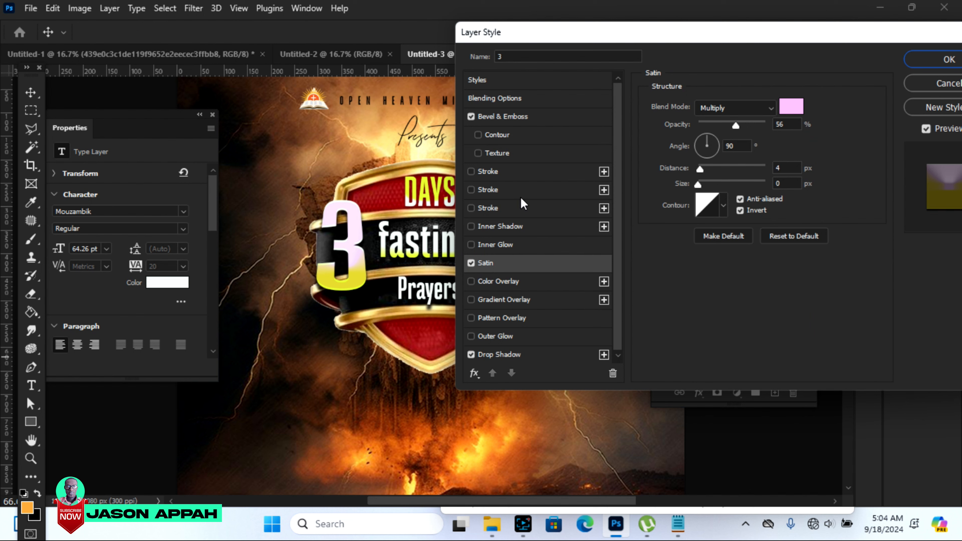
pyautogui.moveTo(566, 32); pyautogui.dragTo(542, 38)
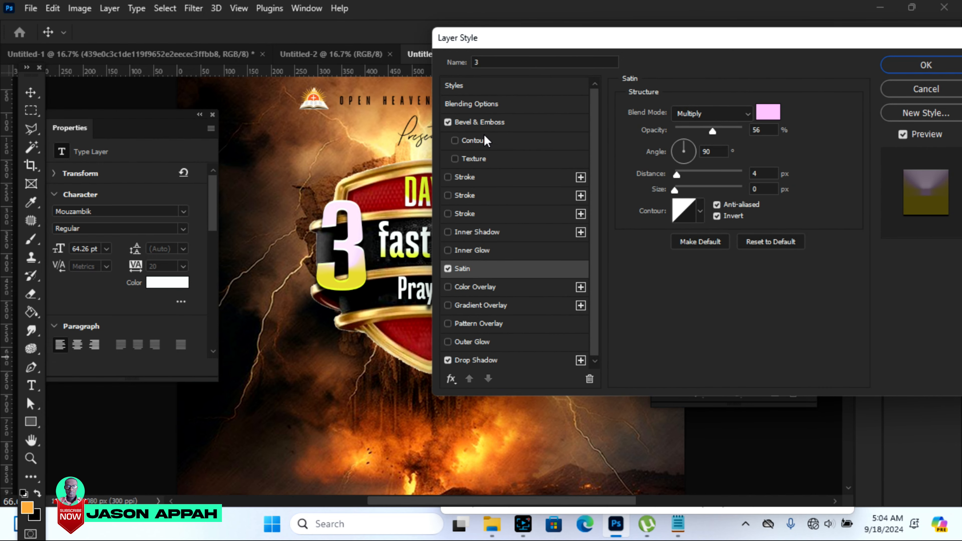
# Step: Set the bevel of the "3" to 740% depth, 8 px size and 6 px soften, and apply the layer style
pyautogui.click(473, 123)
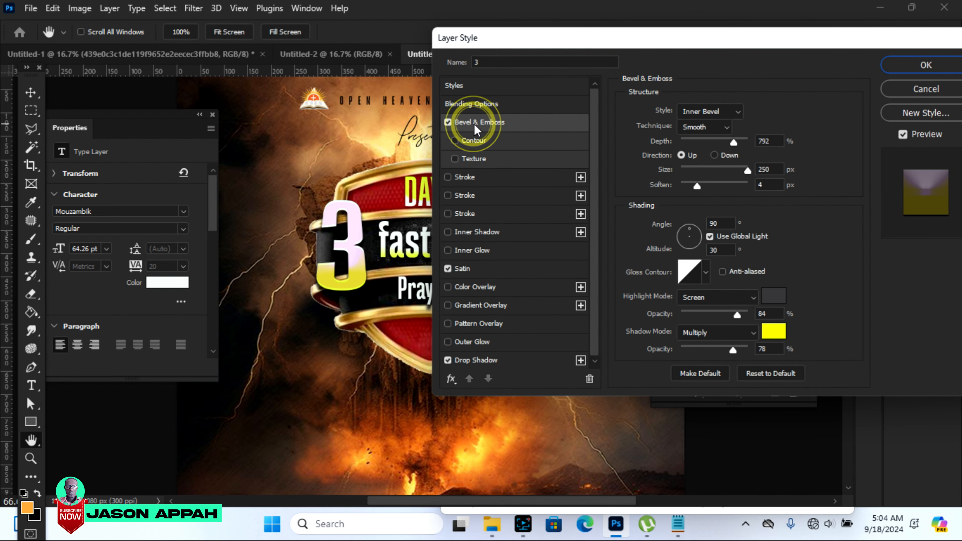
pyautogui.moveTo(734, 143); pyautogui.dragTo(688, 174)
pyautogui.moveTo(568, 41)
pyautogui.mouseDown()
pyautogui.moveTo(640, 40)
pyautogui.moveTo(565, 24)
pyautogui.mouseUp()
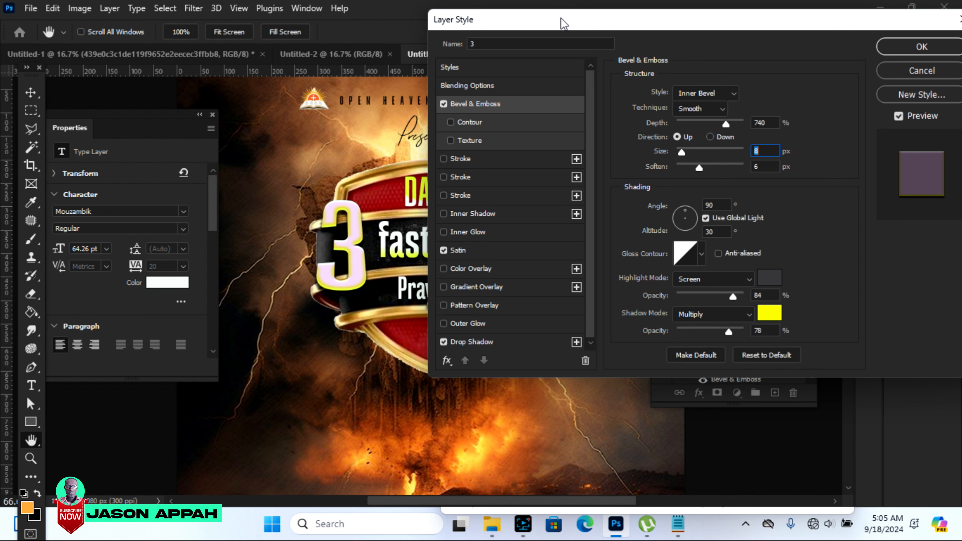
pyautogui.click(928, 54)
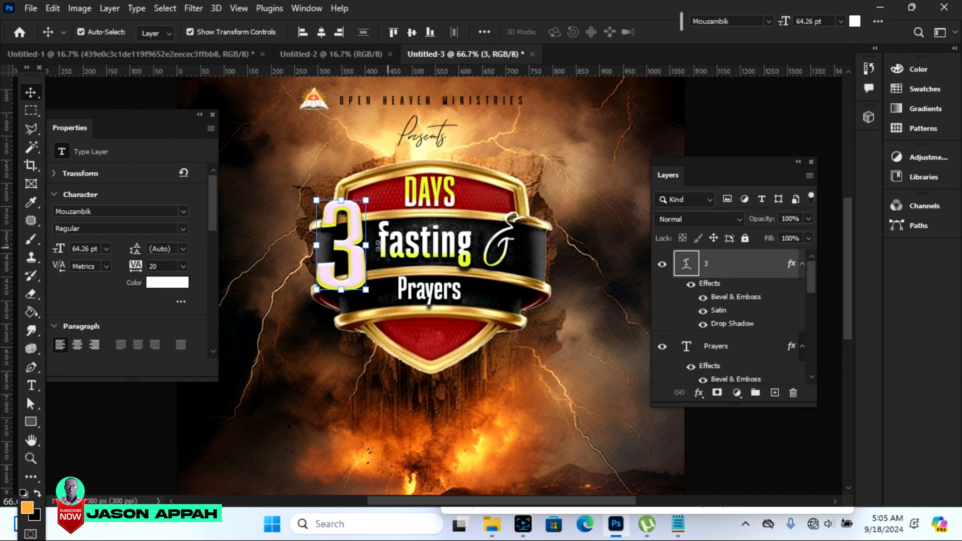
# Step: Fine-tune the horizontal position of the "3" on the shield's left edge with small nudges right and left
pyautogui.press('Right')
pyautogui.press('Right')
pyautogui.press('Right')
pyautogui.press('Right')
pyautogui.press('Right')
pyautogui.press('Right')
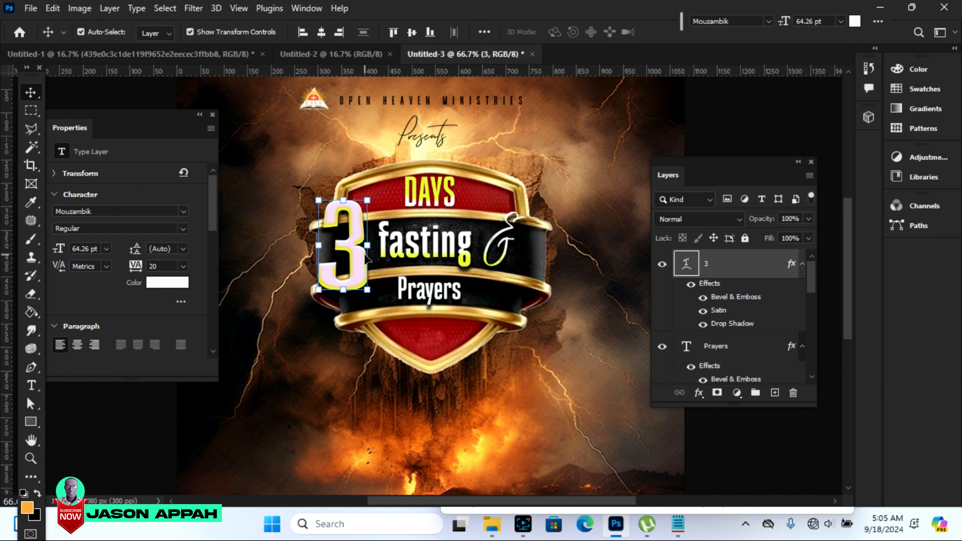
pyautogui.press('Left')
pyautogui.press('Left')
pyautogui.press('Left')
pyautogui.press('Left')
pyautogui.press('Left')
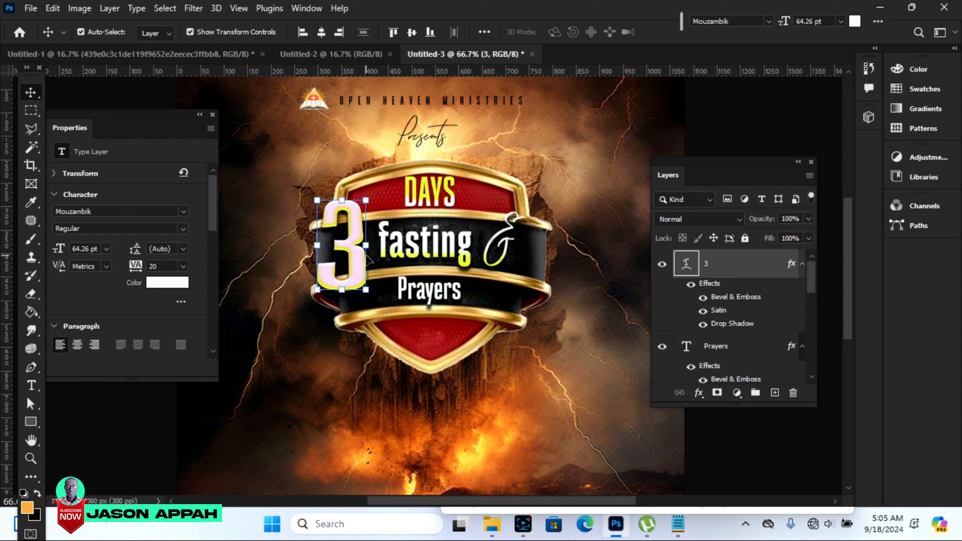
# Step: Scale the "3" up to about 133%, or 85.75 pt, and position it across the left end of the black bands
pyautogui.hotkey('ctrl', 't')
pyautogui.moveTo(316, 197); pyautogui.dragTo(310, 195)
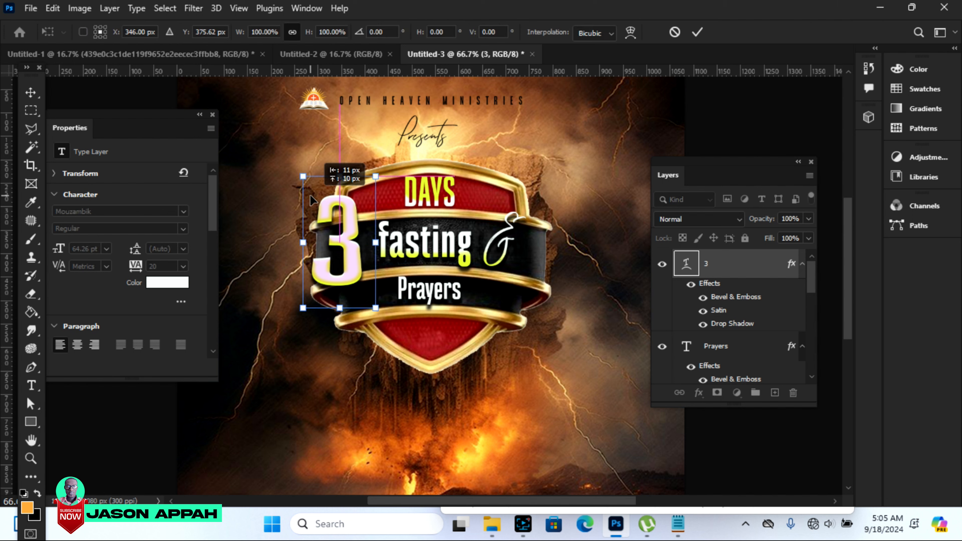
pyautogui.moveTo(375, 307); pyautogui.dragTo(396, 346)
pyautogui.moveTo(361, 268); pyautogui.dragTo(353, 264)
pyautogui.moveTo(298, 171); pyautogui.dragTo(286, 166)
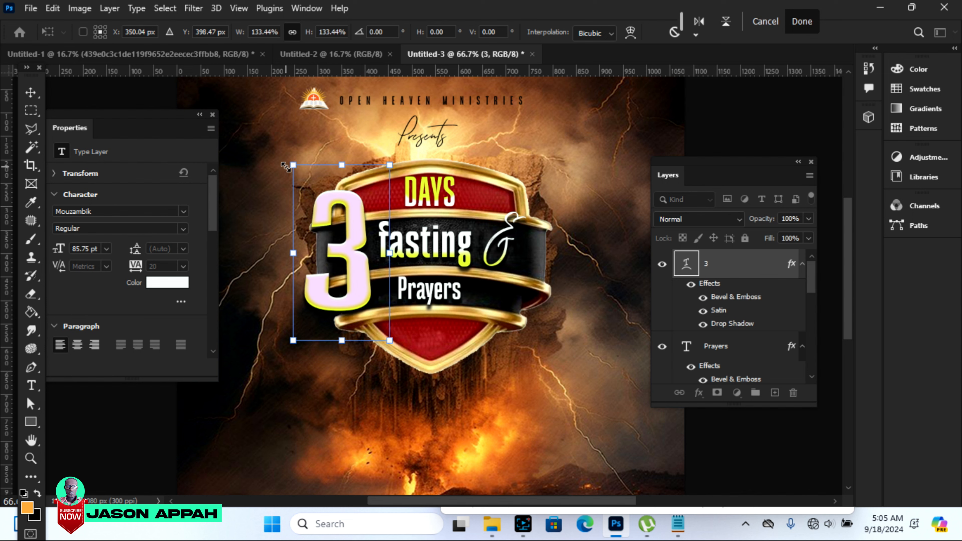
pyautogui.press('Down')
pyautogui.press('Down')
pyautogui.press('Down')
pyautogui.press('Right')
pyautogui.press('Right')
pyautogui.press('Right')
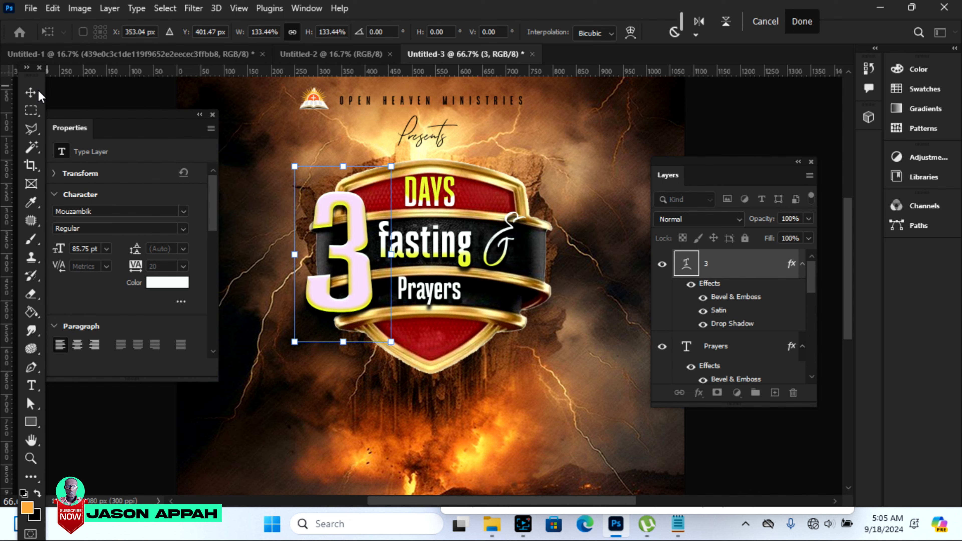
pyautogui.click(31, 92)
# Step: Enlarge the "fasting &" text to about 106%, or 27.53 pt, nudge it slightly down and left, then deselect it
pyautogui.click(463, 260)
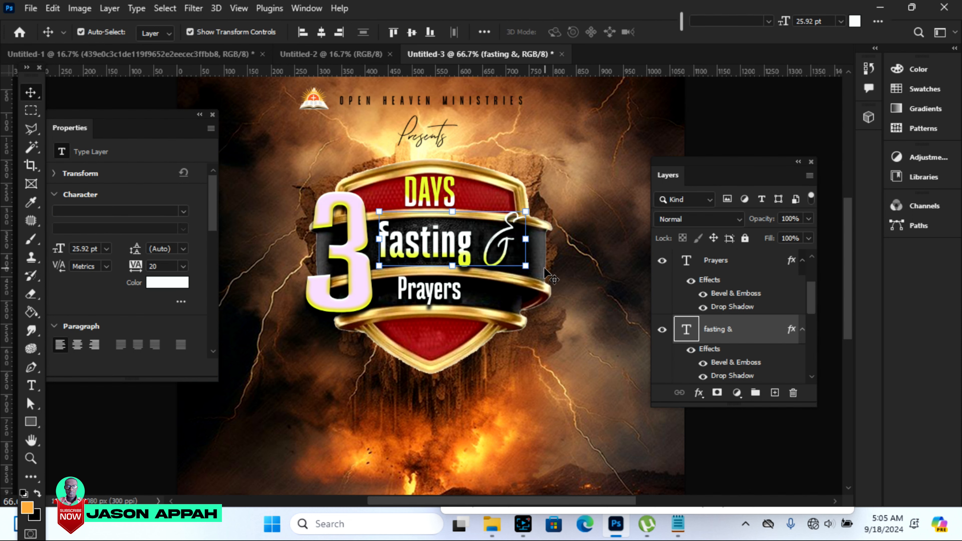
pyautogui.hotkey('ctrl', 't')
pyautogui.moveTo(529, 269); pyautogui.dragTo(538, 281)
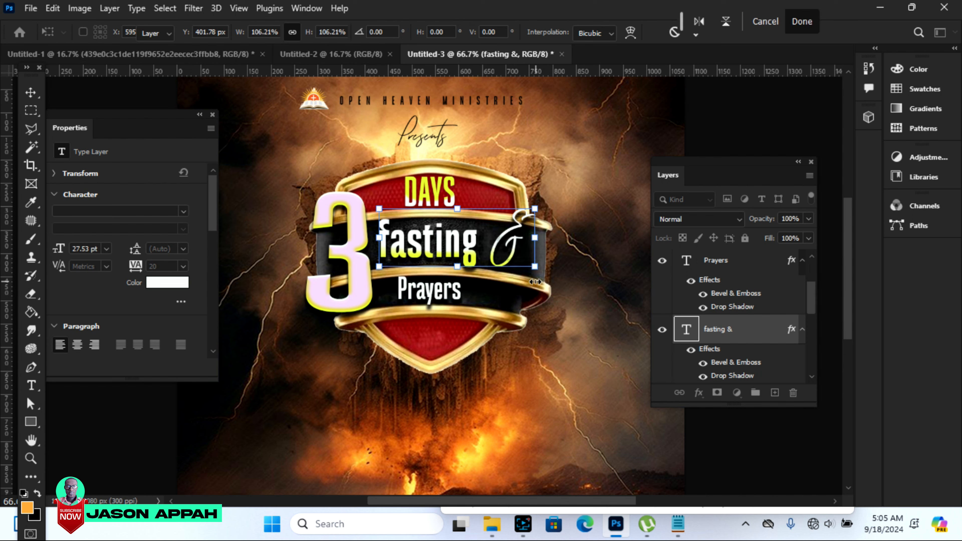
pyautogui.press('Return')
pyautogui.press('Down')
pyautogui.press('Down')
pyautogui.press('Left')
pyautogui.press('Left')
pyautogui.press('Left')
pyautogui.press('Left')
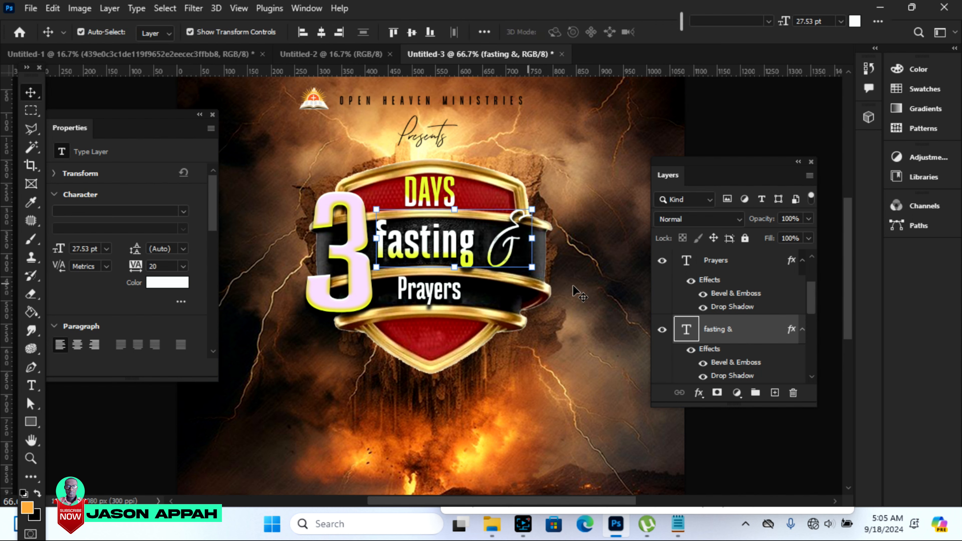
pyautogui.click(711, 118)
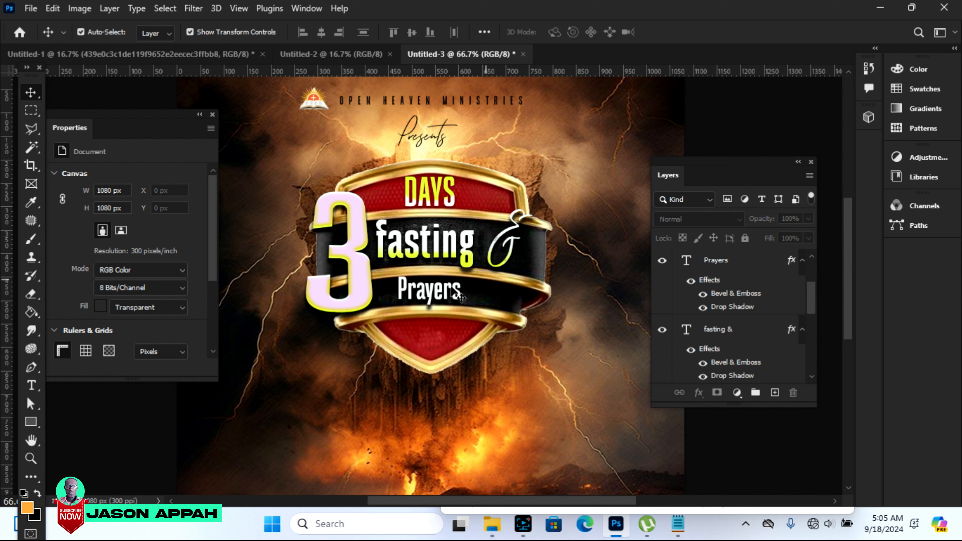
# Step: Add a 5 px outside stroke to the "3" and colour it near-black 17191a, sampled from the band beside it
pyautogui.click(366, 280)
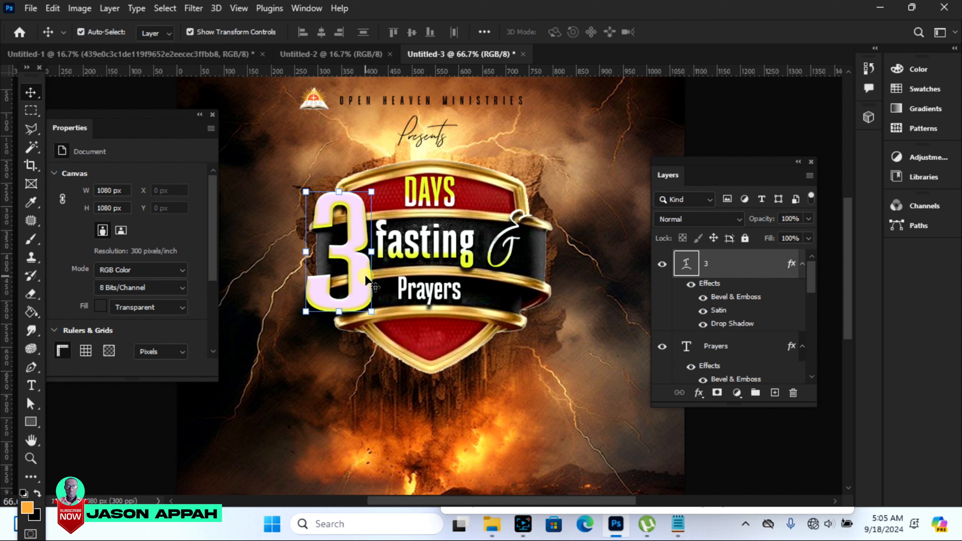
pyautogui.click(698, 392)
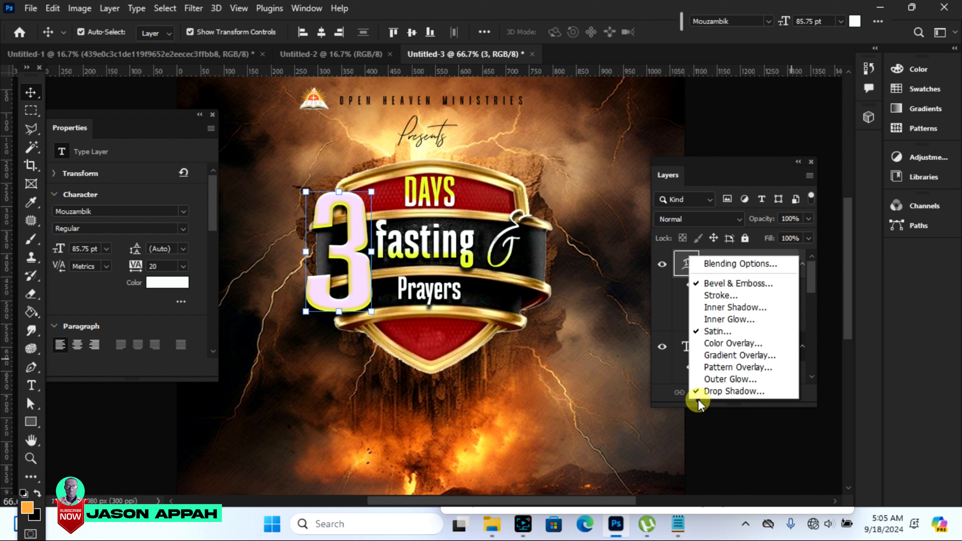
pyautogui.click(716, 300)
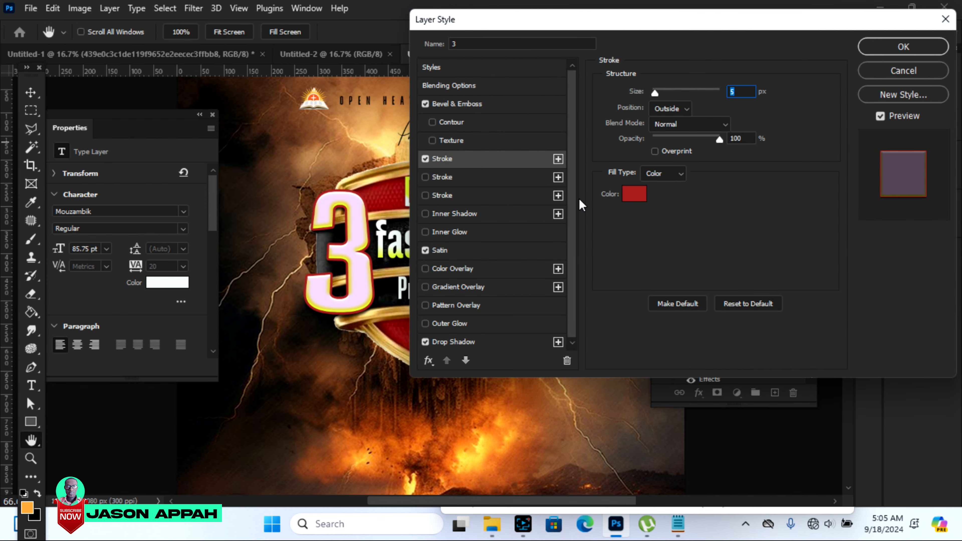
pyautogui.click(636, 206)
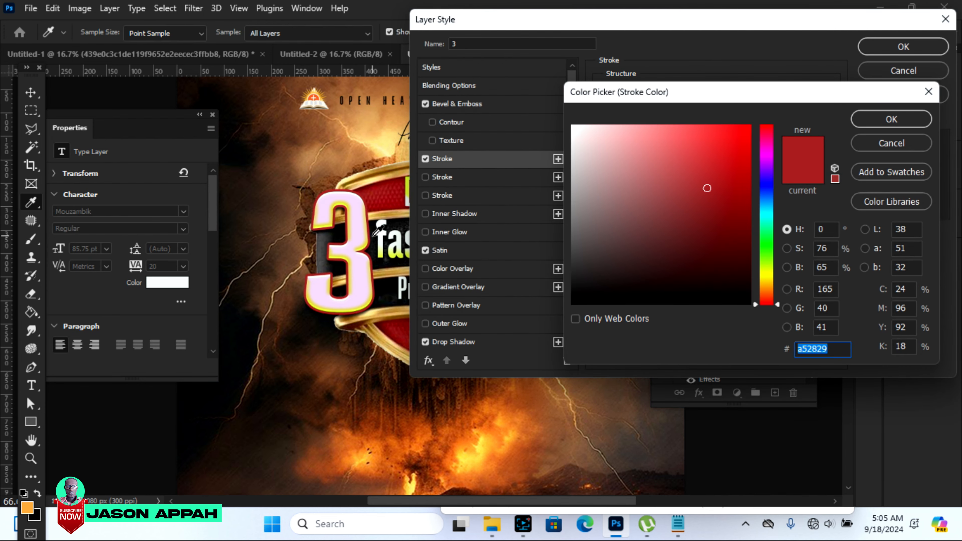
pyautogui.click(372, 234)
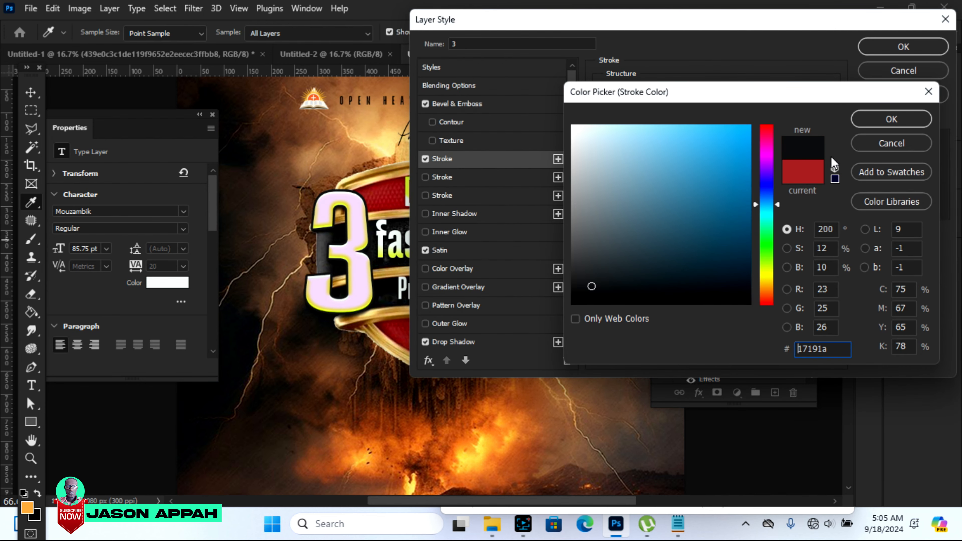
pyautogui.click(892, 119)
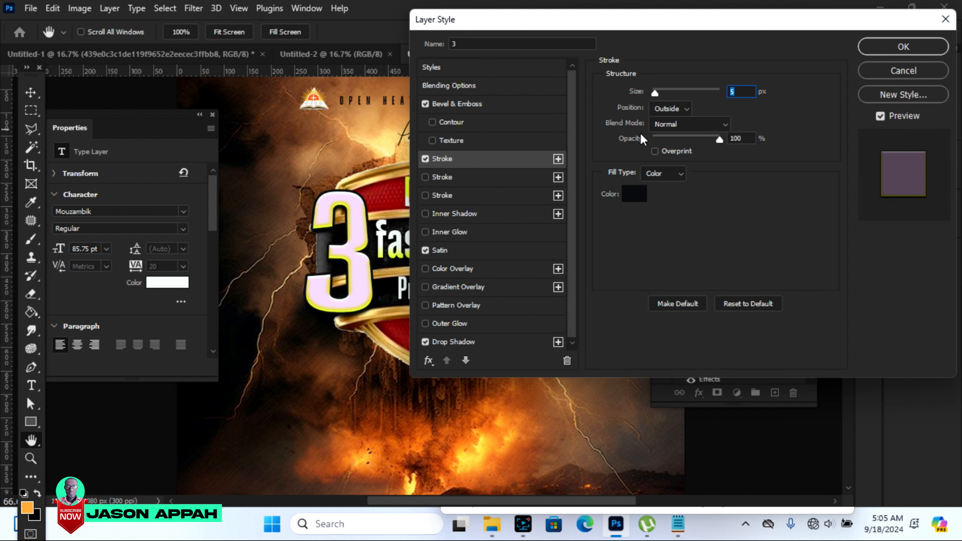
# Step: Change the stroke of the "3" to a linear gradient from black to red f20d0d and apply the layer style
pyautogui.click(669, 173)
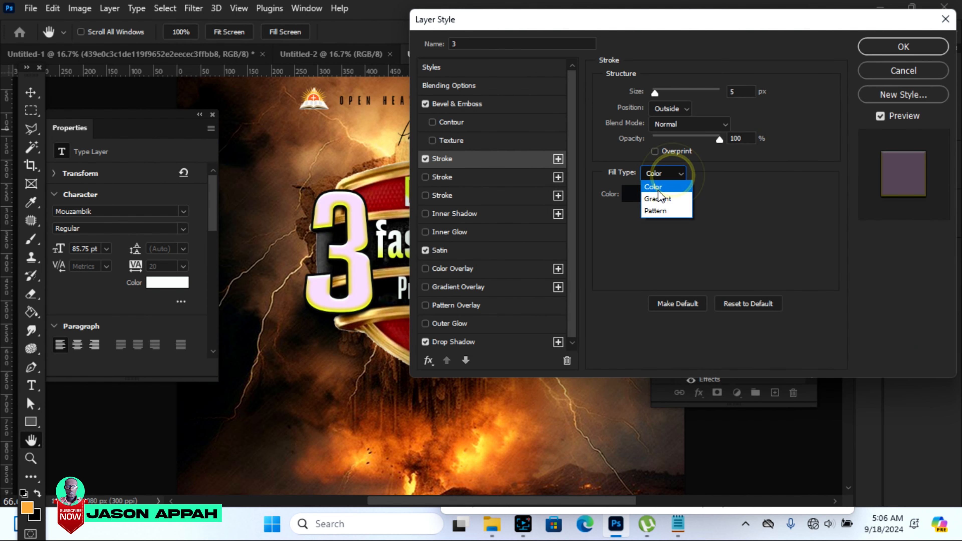
pyautogui.click(658, 197)
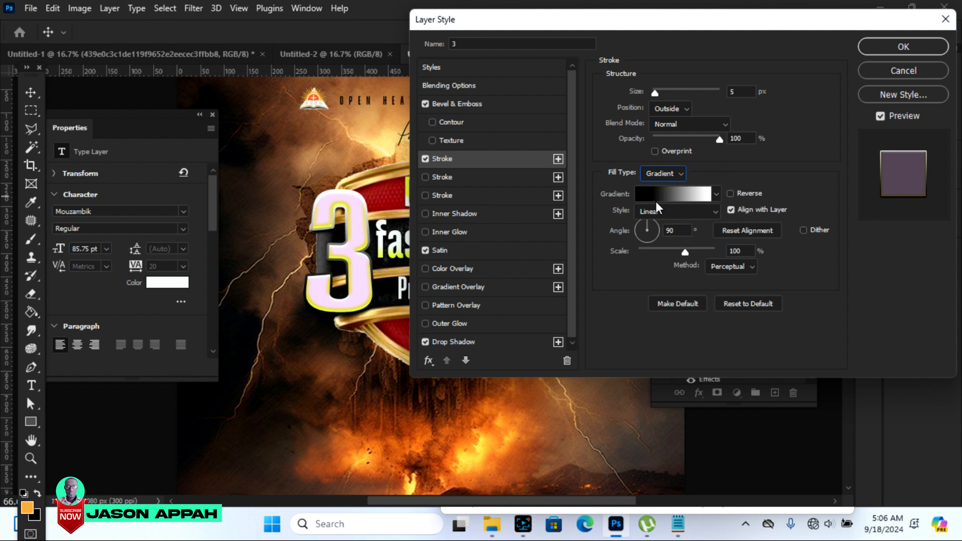
pyautogui.click(657, 192)
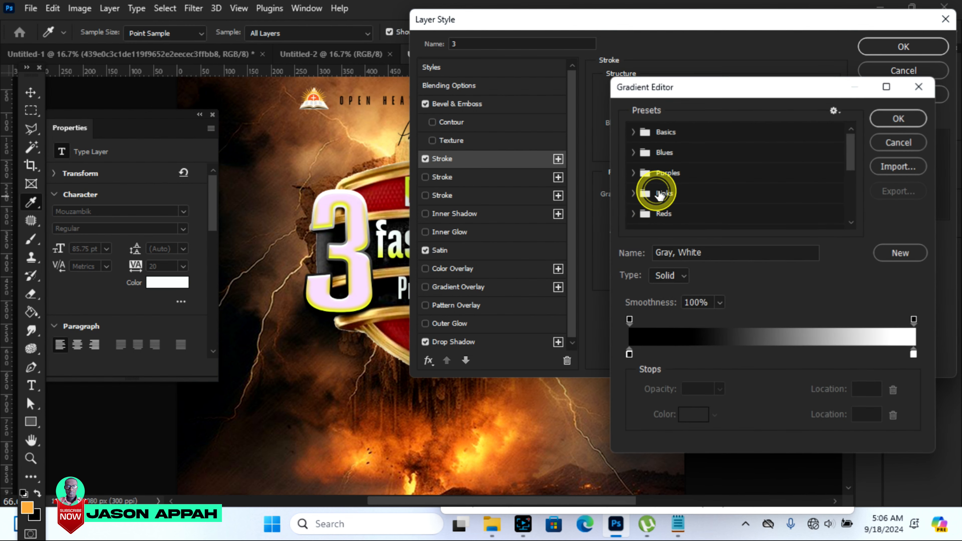
pyautogui.click(914, 355)
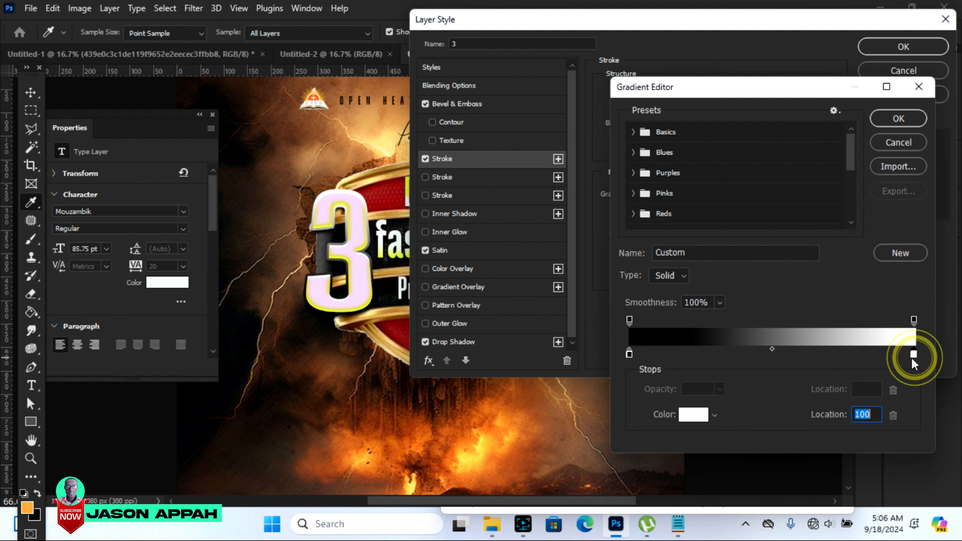
pyautogui.click(694, 414)
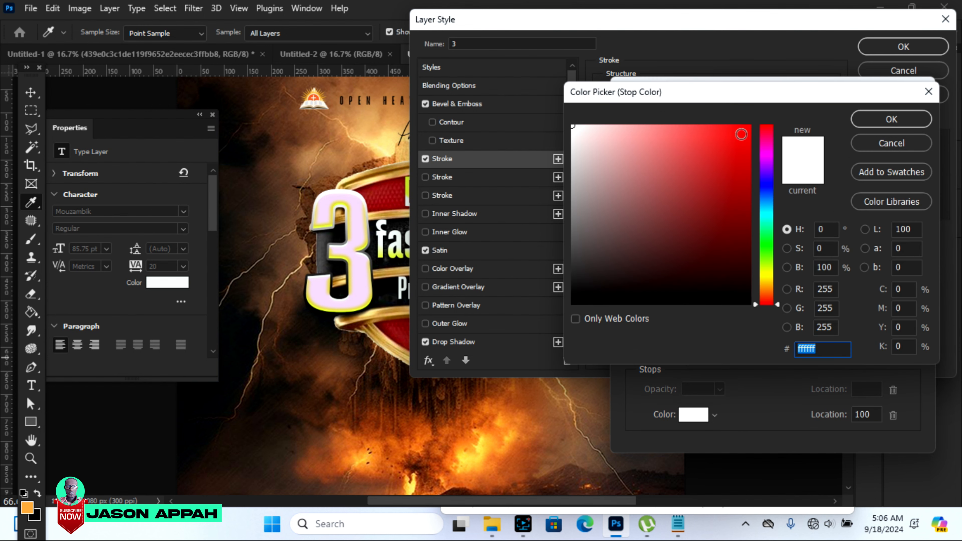
pyautogui.click(742, 134)
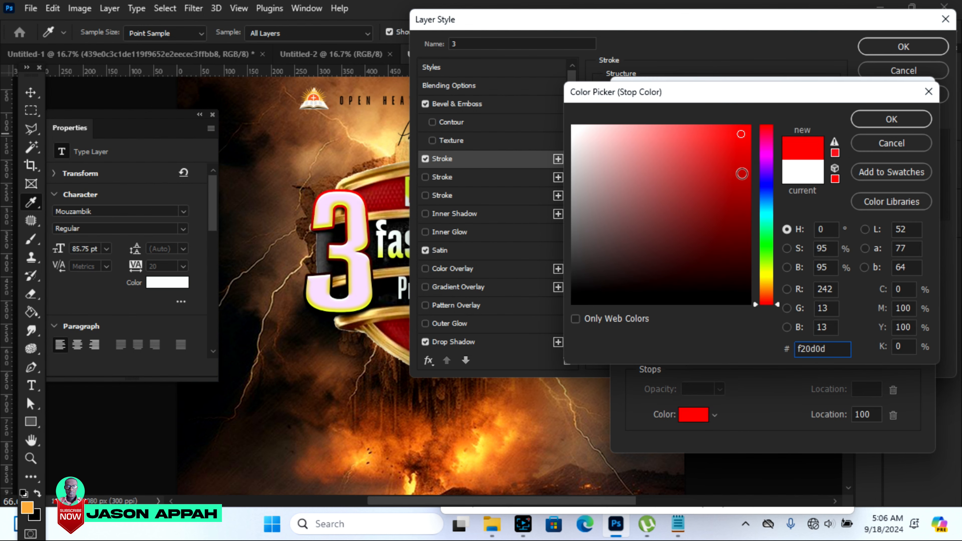
pyautogui.click(888, 117)
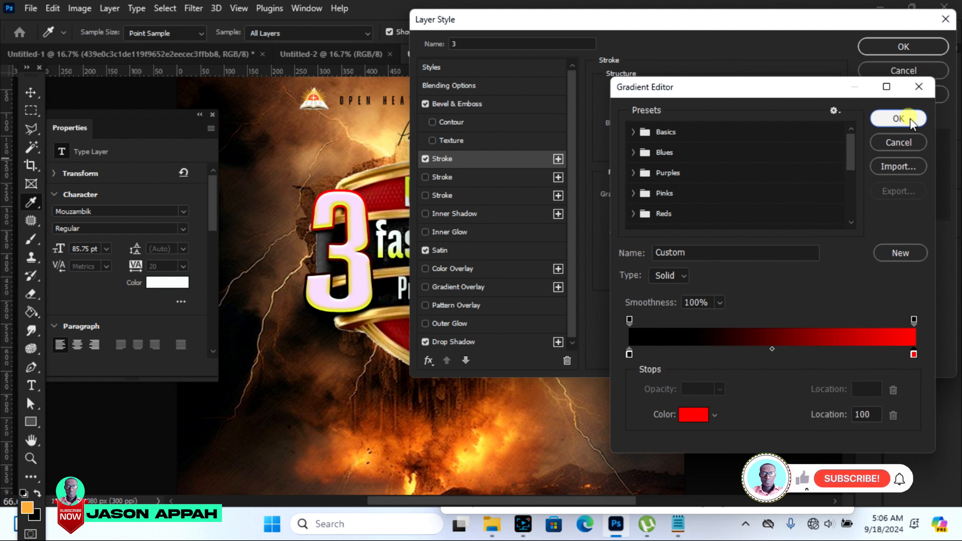
pyautogui.click(910, 119)
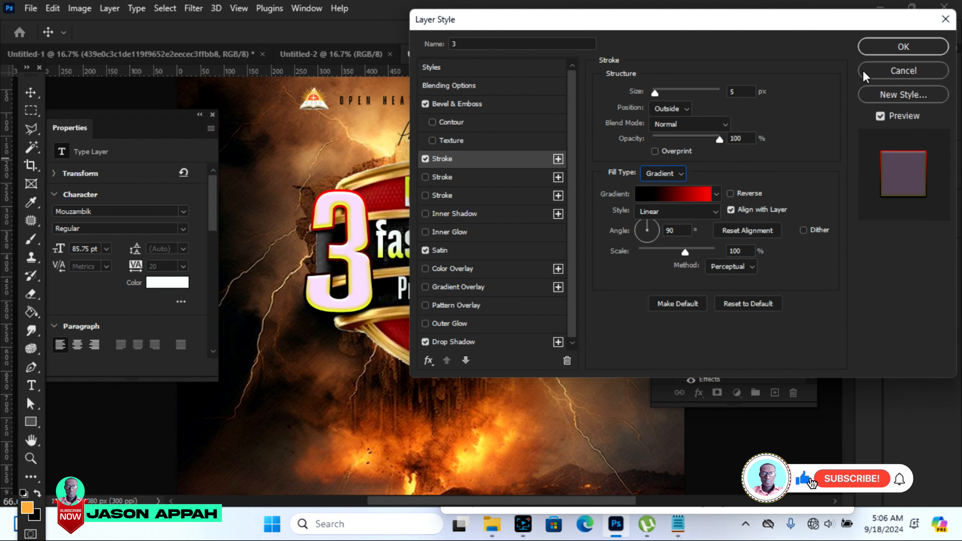
pyautogui.click(902, 46)
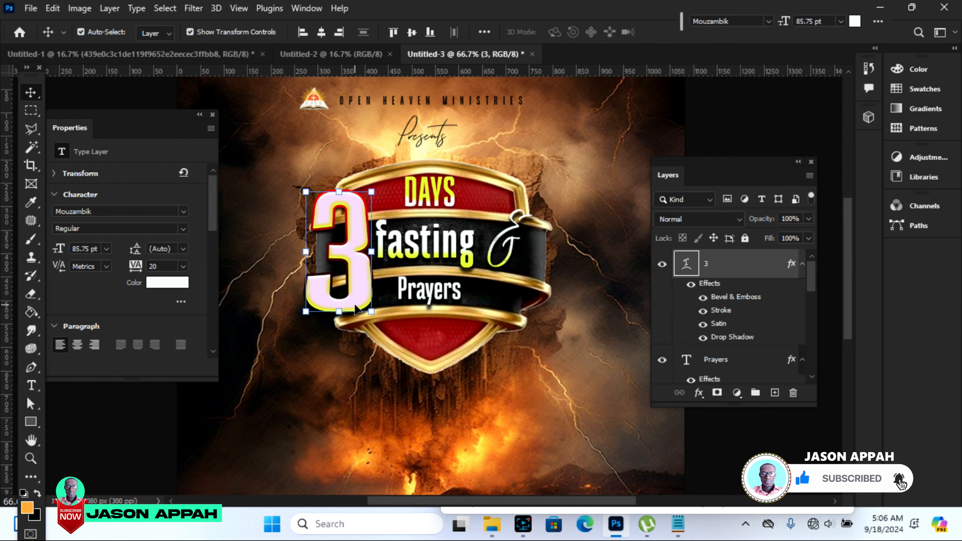
# Step: Duplicate the "3" slightly above the original and nudge the copy a little left and down
pyautogui.keyDown('alt'); pyautogui.moveTo(345, 252); pyautogui.dragTo(346, 244); pyautogui.keyUp('alt')
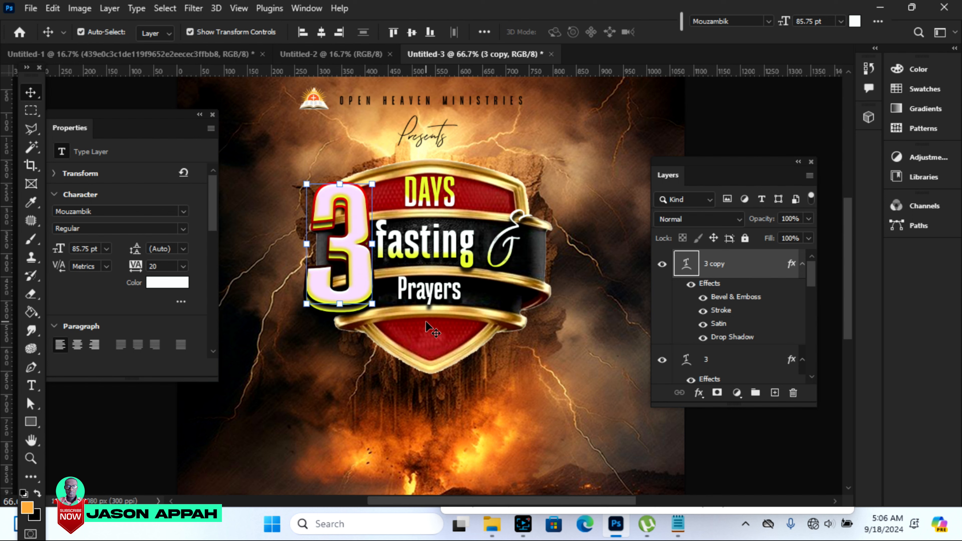
pyautogui.press('Left')
pyautogui.press('Left')
pyautogui.press('Left')
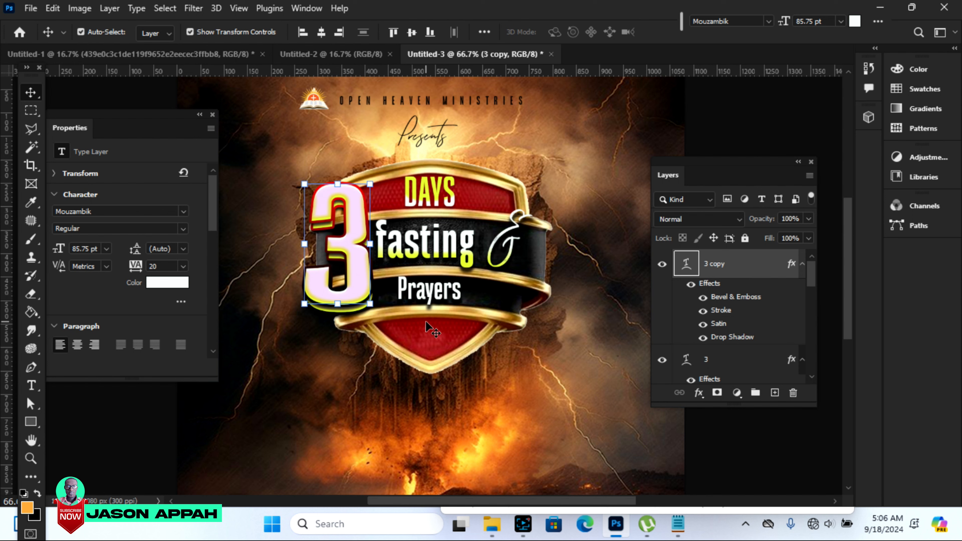
pyautogui.press('Down')
pyautogui.press('Down')
pyautogui.press('Down')
pyautogui.press('Down')
pyautogui.press('Down')
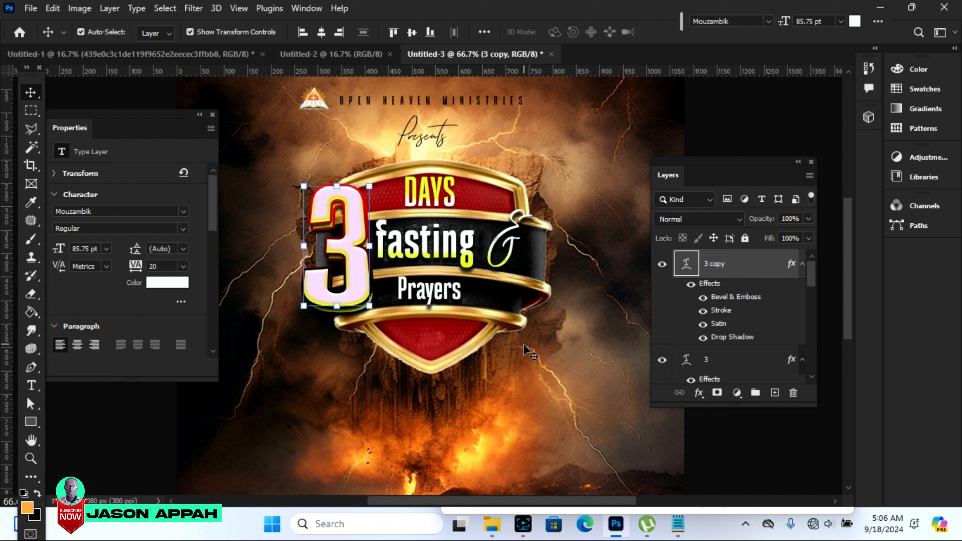
# Step: Fine-tune the copied "3" over the original with small sideways and downward nudges
pyautogui.press('Left')
pyautogui.press('Left')
pyautogui.press('Right')
pyautogui.press('Right')
pyautogui.press('Right')
pyautogui.press('Down')
pyautogui.press('Down')
pyautogui.press('Down')
pyautogui.press('Down')
pyautogui.click(684, 439)
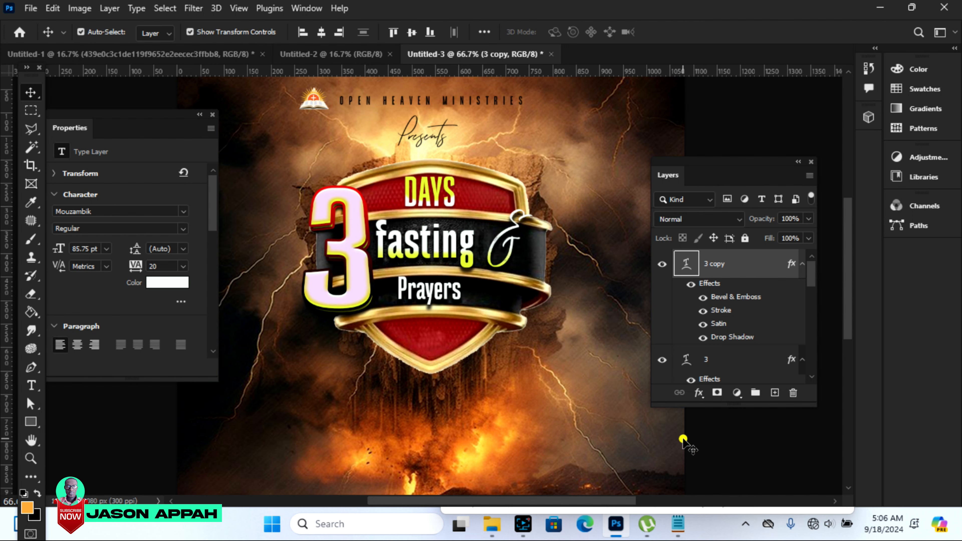
# Step: Nudge the copied "3" slightly up to offset it from the original, then deselect it
pyautogui.click(352, 293)
pyautogui.press('Up')
pyautogui.press('Up')
pyautogui.press('Up')
pyautogui.press('Up')
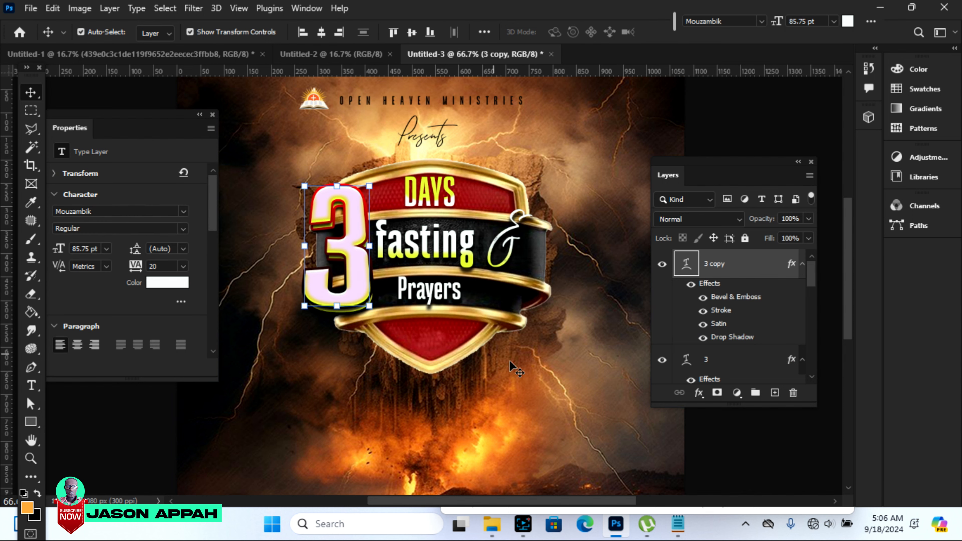
pyautogui.press('Down')
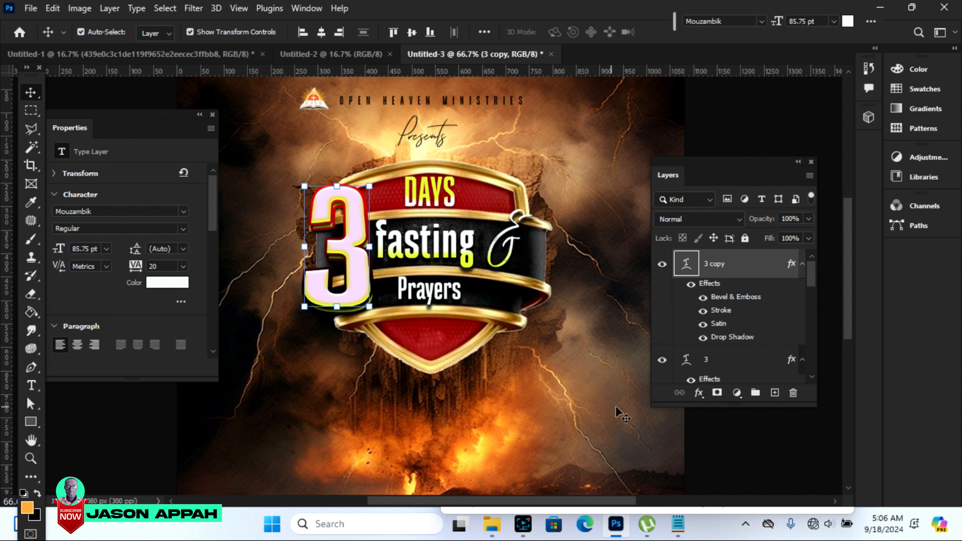
pyautogui.press('Up')
pyautogui.press('Up')
pyautogui.press('Up')
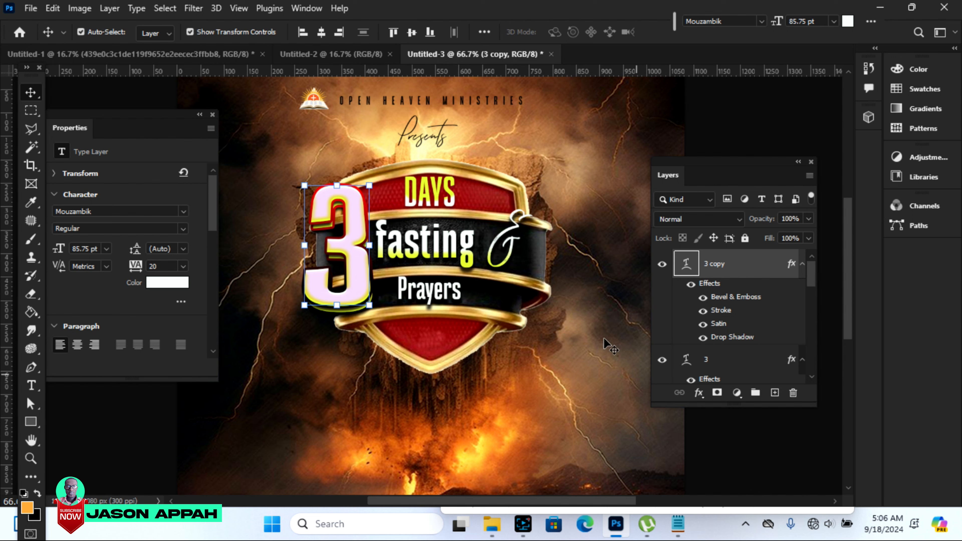
pyautogui.click(91, 90)
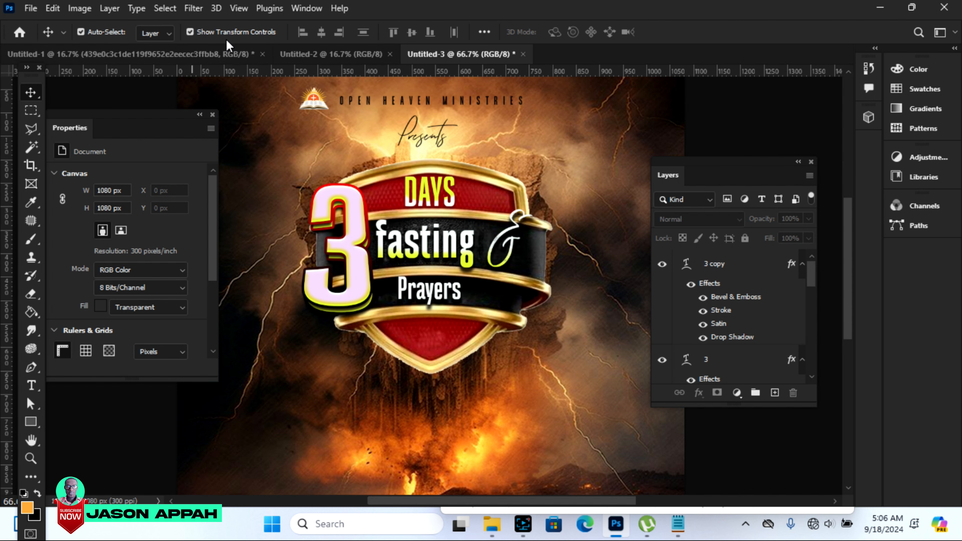
# Step: Place the flame image 2612d7e443eef21de688f1975654ef3a.jpg at 8.50% scale, centred over the shield's lower tip
pyautogui.click(182, 54)
pyautogui.moveTo(438, 423); pyautogui.dragTo(453, 389)
pyautogui.moveTo(531, 263); pyautogui.dragTo(436, 397)
pyautogui.moveTo(414, 432); pyautogui.dragTo(431, 345)
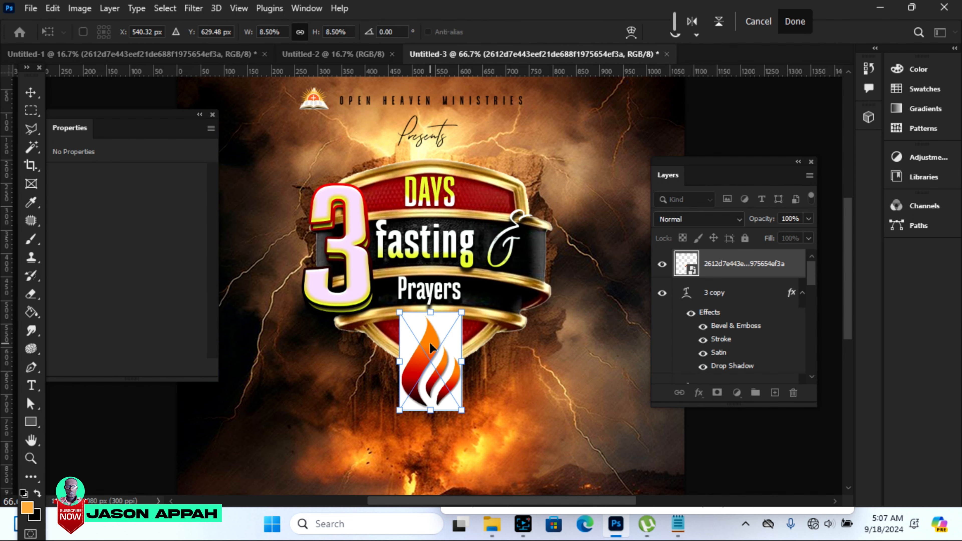
pyautogui.press('Return')
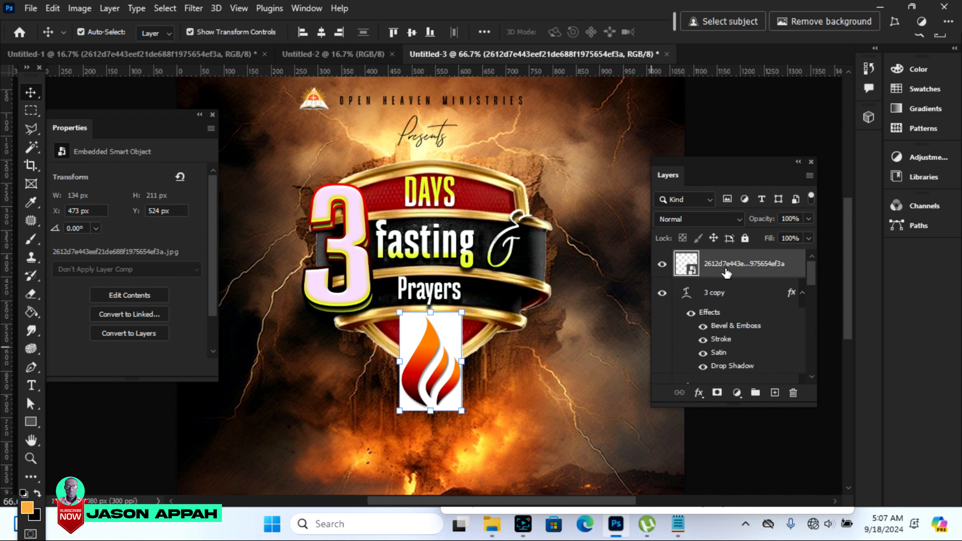
# Step: Rasterize the flame layer, delete its white background with the Magic Wand, and clear the selection
pyautogui.rightClick(727, 273)
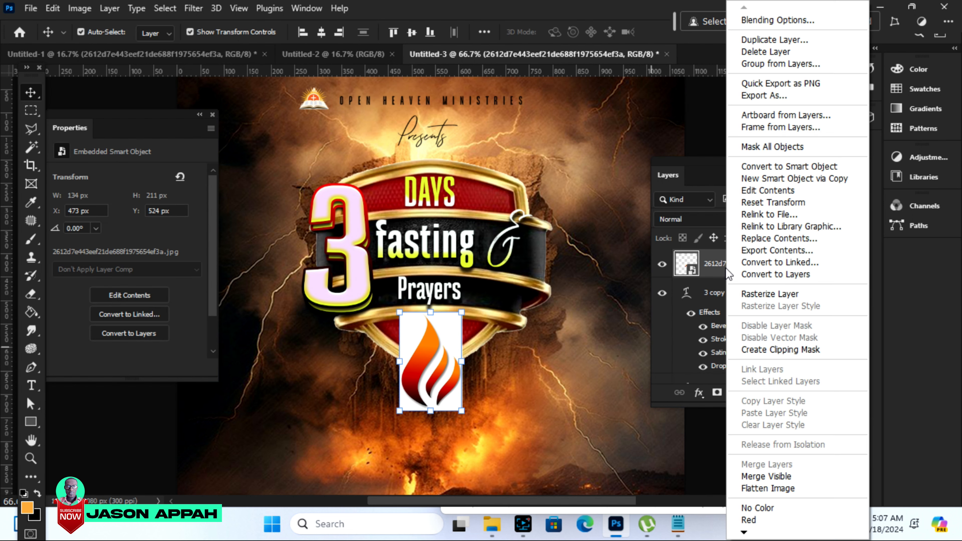
pyautogui.click(773, 296)
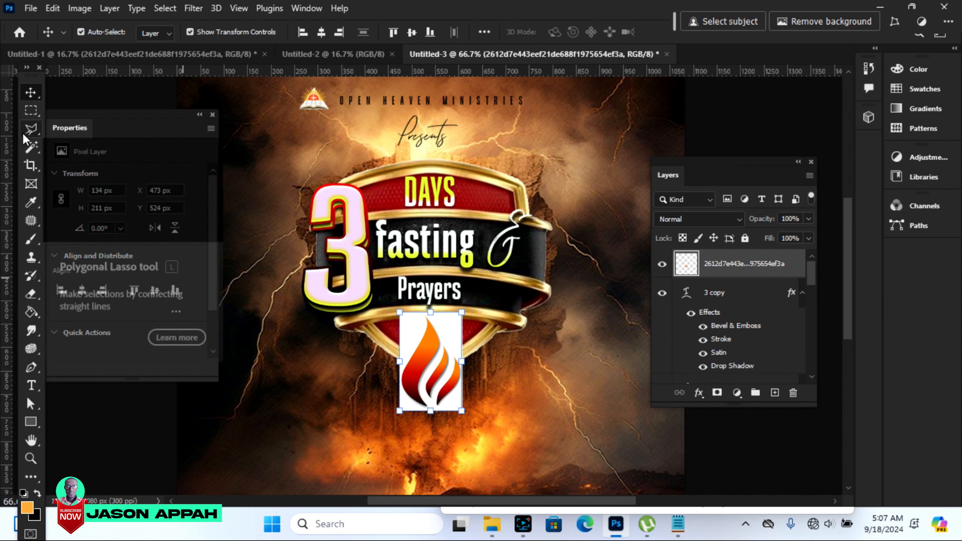
pyautogui.click(32, 152)
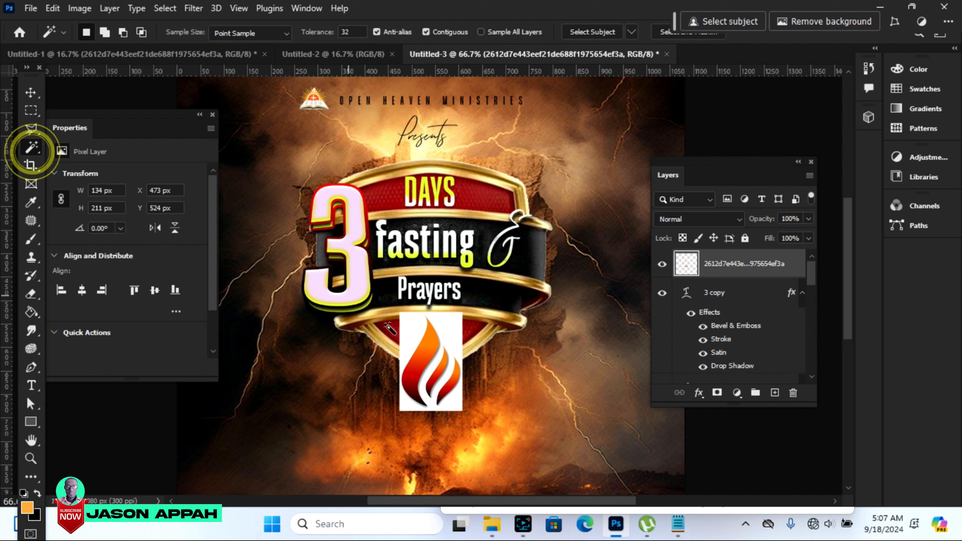
pyautogui.click(417, 333)
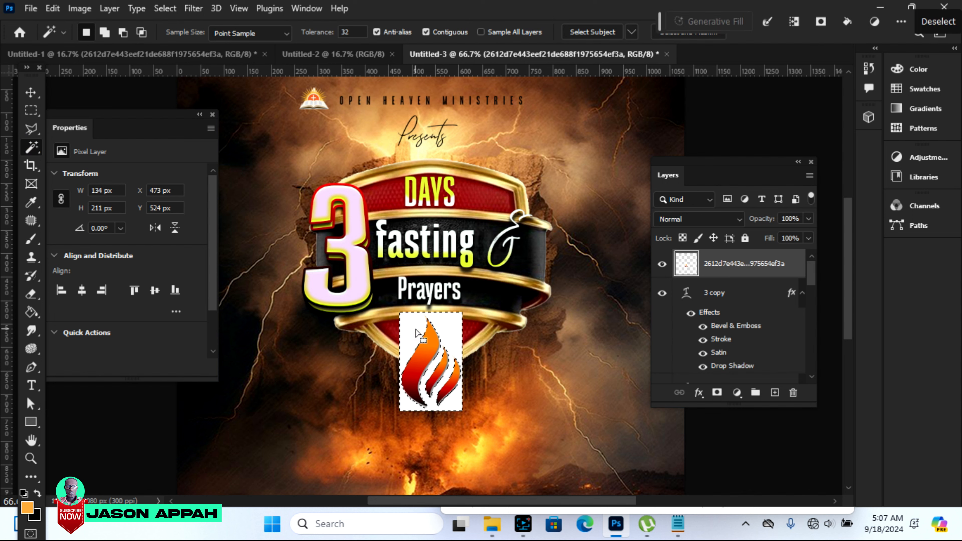
pyautogui.press('Delete')
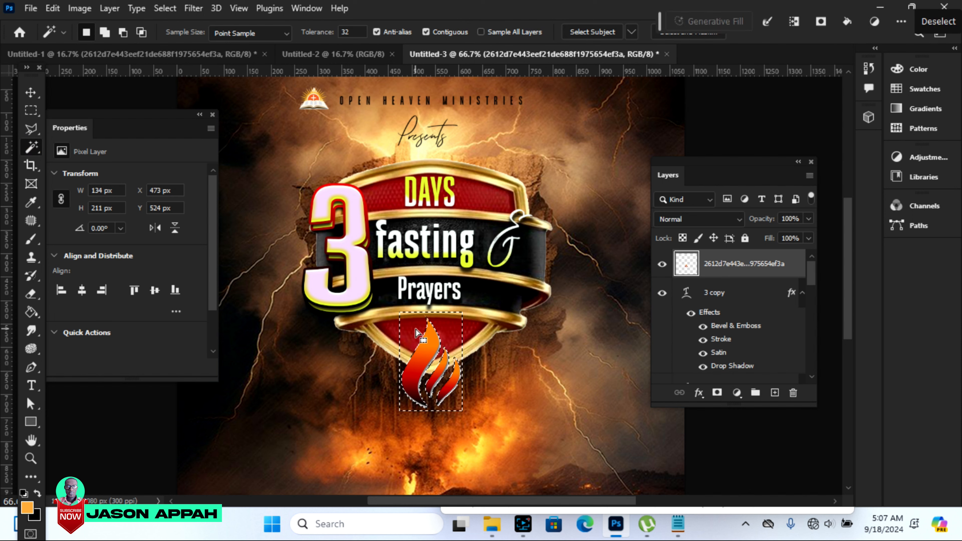
pyautogui.hotkey('ctrl', 'd')
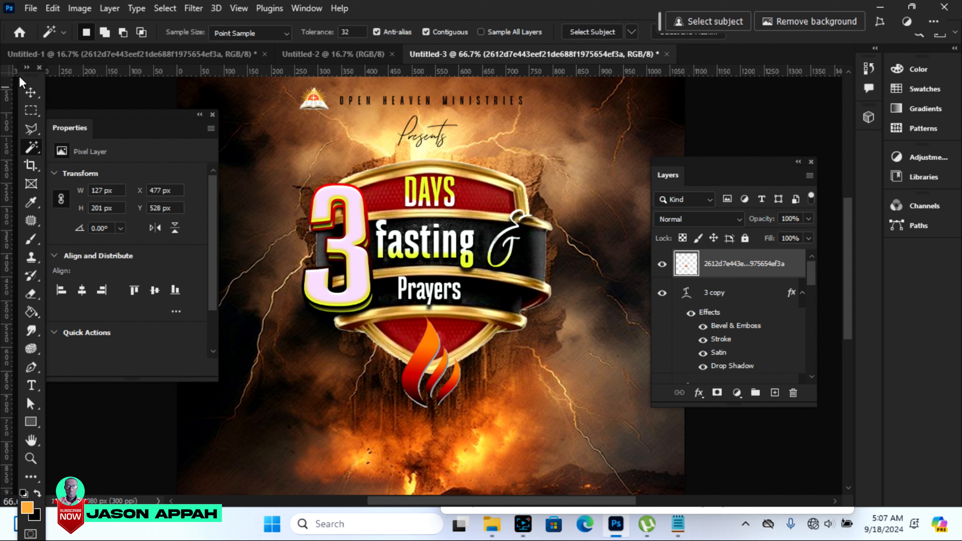
# Step: Add Bevel & Emboss and Gradient Overlay effects to the flame layer
pyautogui.click(27, 93)
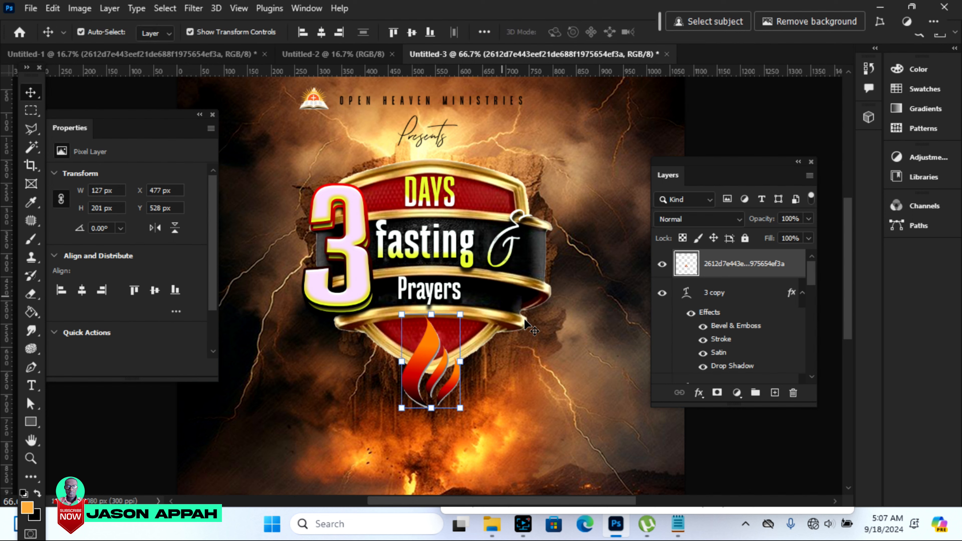
pyautogui.click(699, 392)
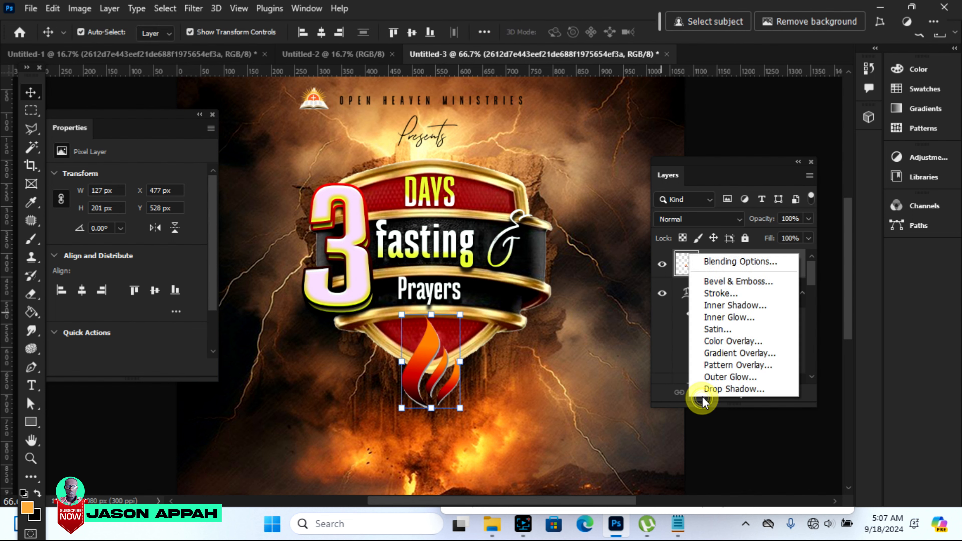
pyautogui.click(731, 282)
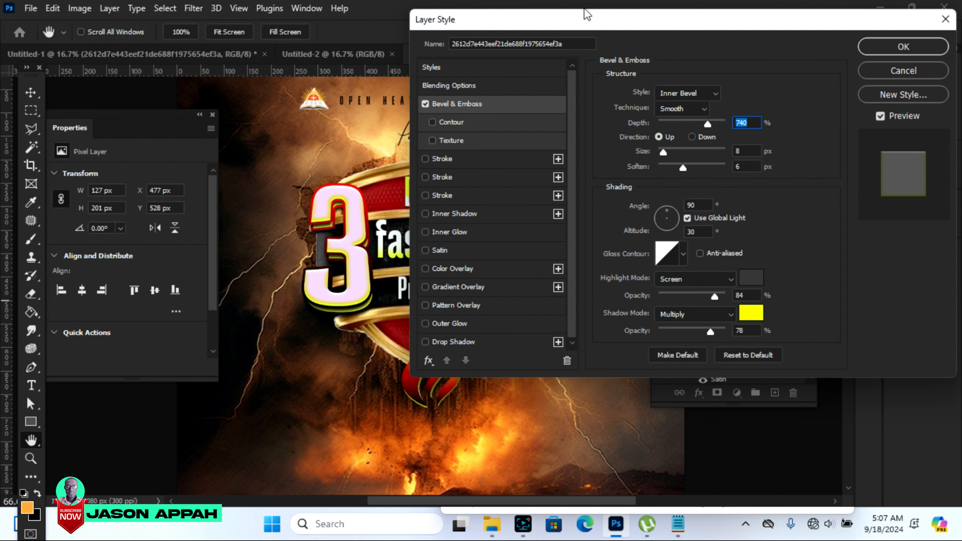
pyautogui.moveTo(587, 15); pyautogui.dragTo(721, 18)
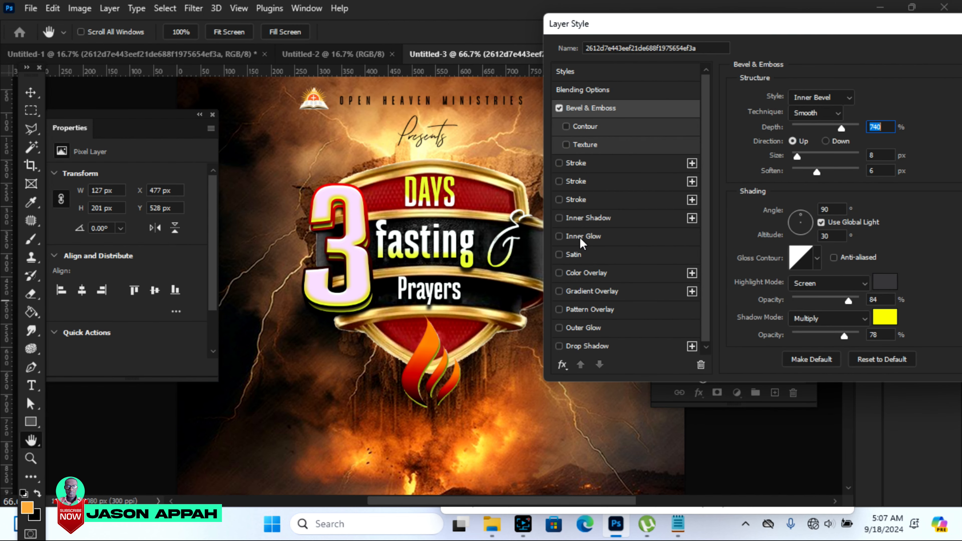
pyautogui.click(569, 292)
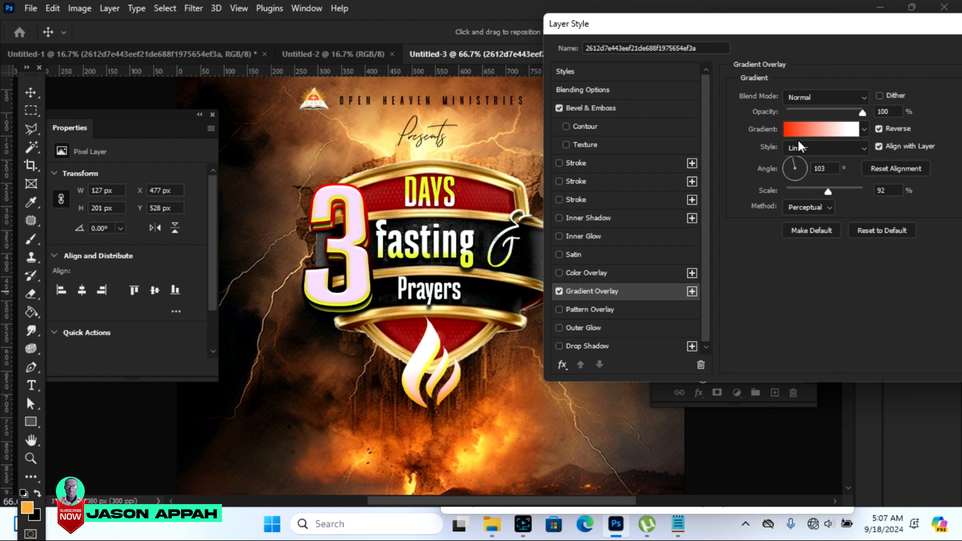
# Step: Change the flame's gradient overlay from red to yellow at its 100% stop, making a white-to-yellow gradient
pyautogui.click(826, 128)
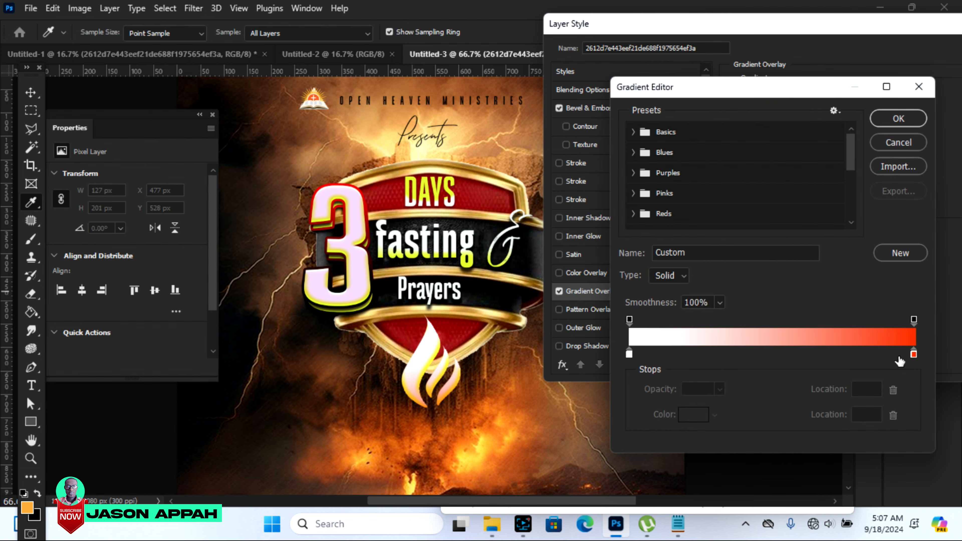
pyautogui.click(914, 354)
pyautogui.click(694, 415)
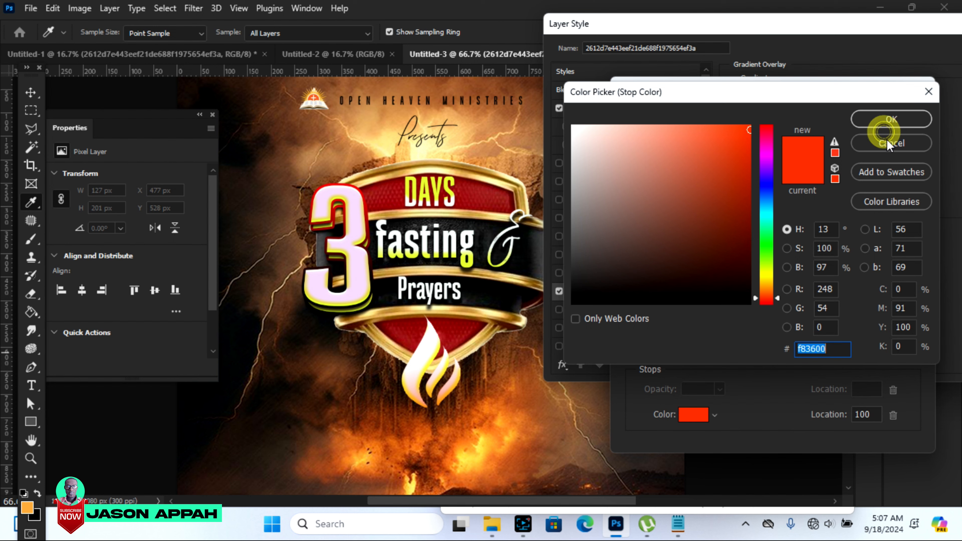
pyautogui.click(889, 121)
pyautogui.click(913, 355)
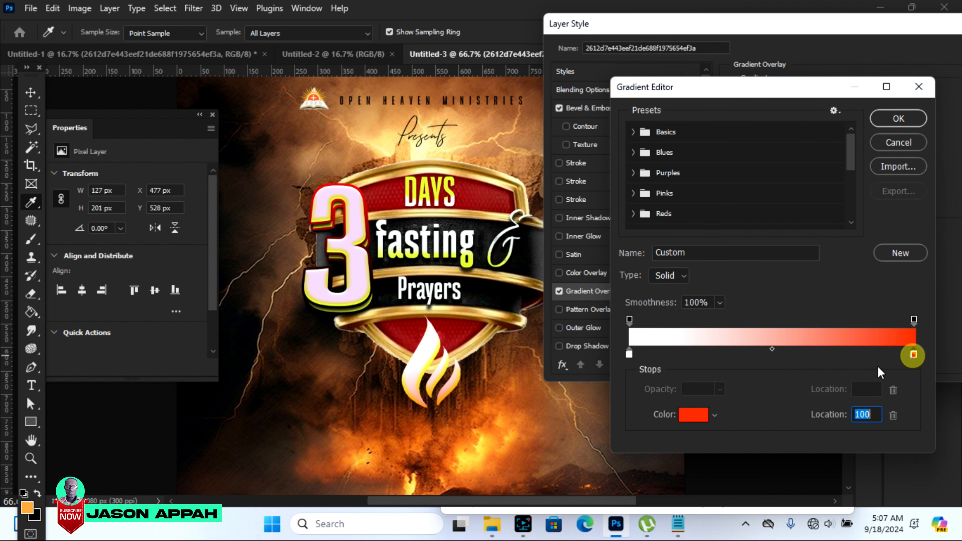
pyautogui.click(692, 416)
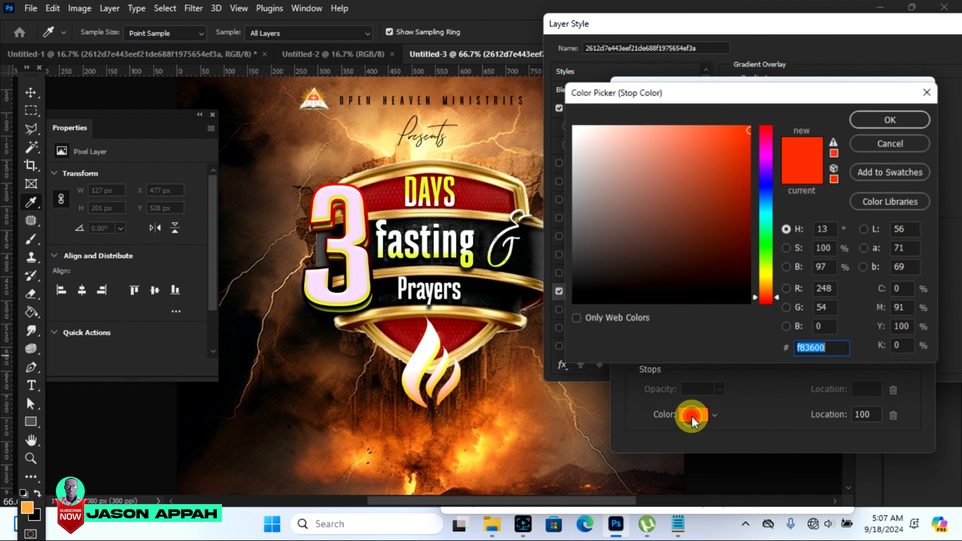
pyautogui.click(767, 280)
pyautogui.click(743, 125)
pyautogui.click(892, 120)
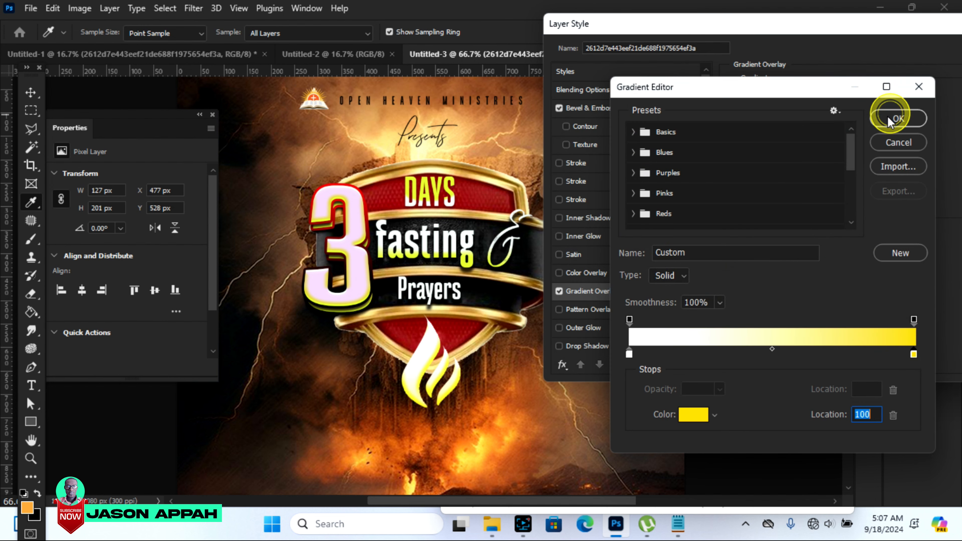
pyautogui.click(900, 120)
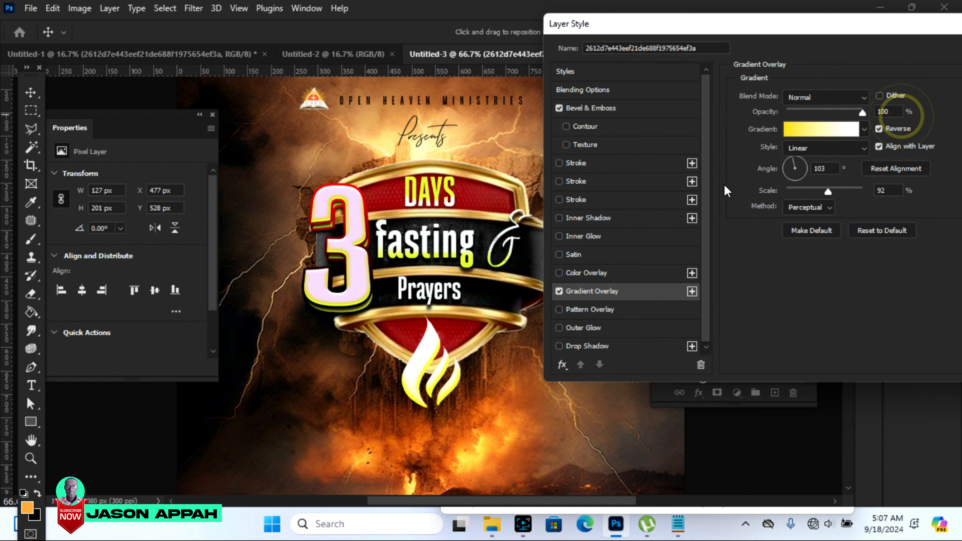
# Step: Test the Satin effect, switch it back off, and apply the flame's layer style with Bevel & Emboss and Gradient Overlay
pyautogui.click(562, 255)
pyautogui.click(559, 254)
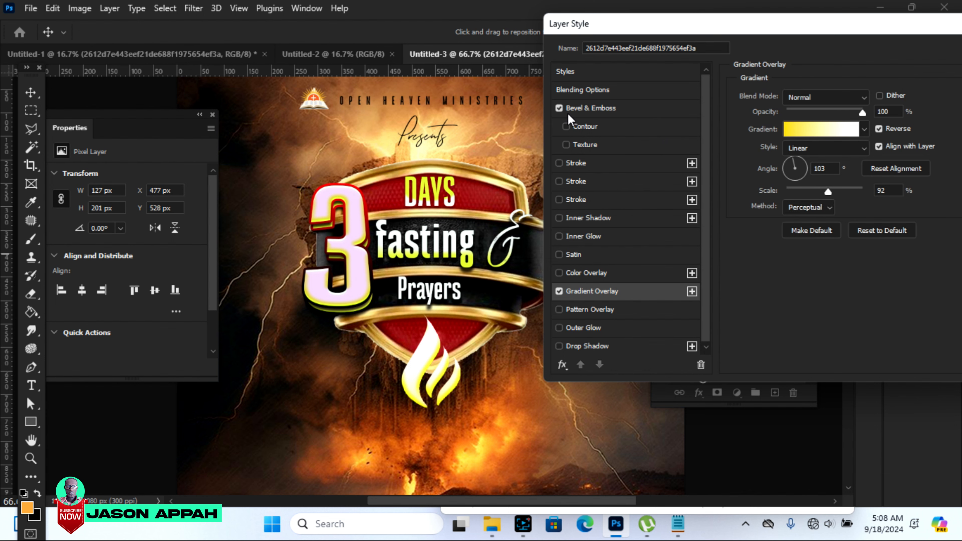
pyautogui.click(559, 109)
pyautogui.moveTo(918, 26); pyautogui.dragTo(699, 53)
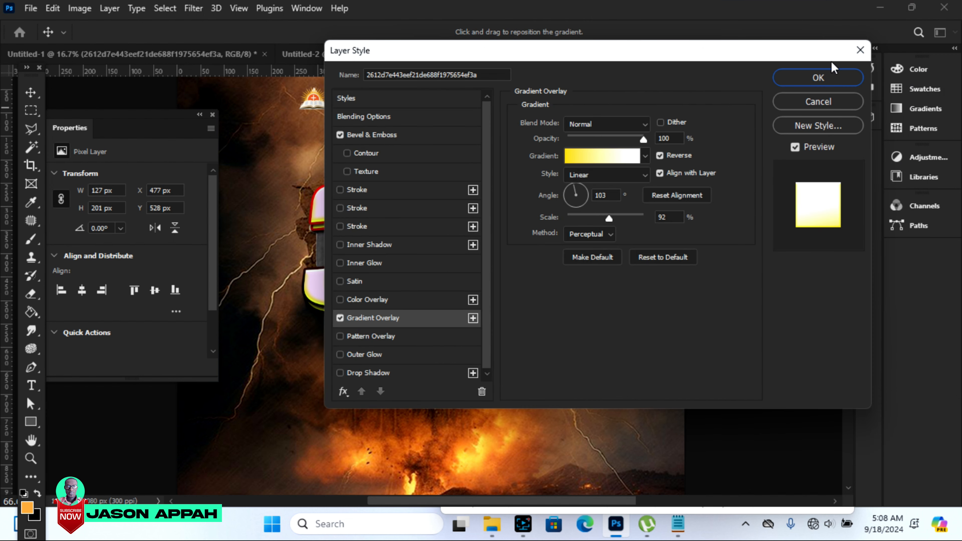
pyautogui.click(838, 83)
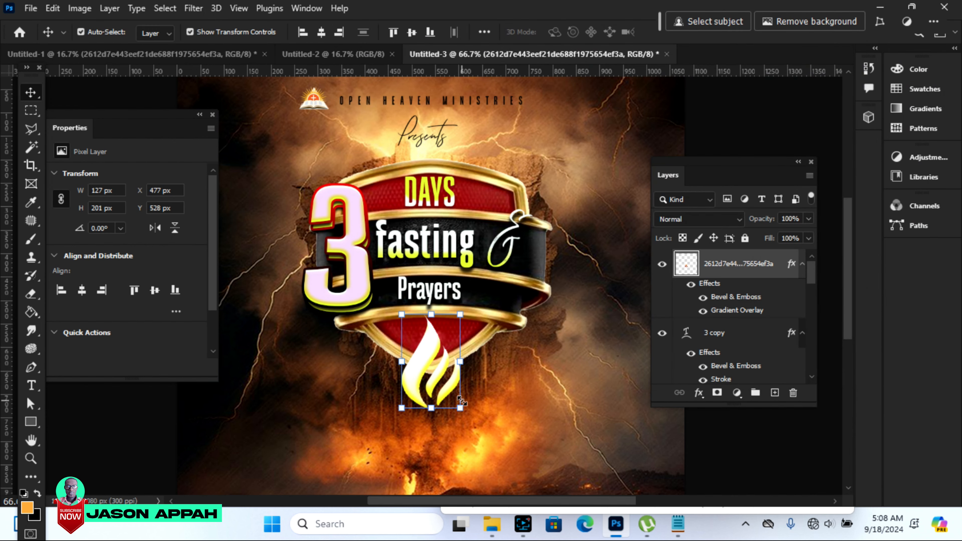
# Step: Nudge the flame up 8 px over the shield's lower tip and deselect it
pyautogui.press('Up')
pyautogui.press('Up')
pyautogui.press('Up')
pyautogui.press('Up')
pyautogui.press('Up')
pyautogui.press('Up')
pyautogui.press('Up')
pyautogui.press('Up')
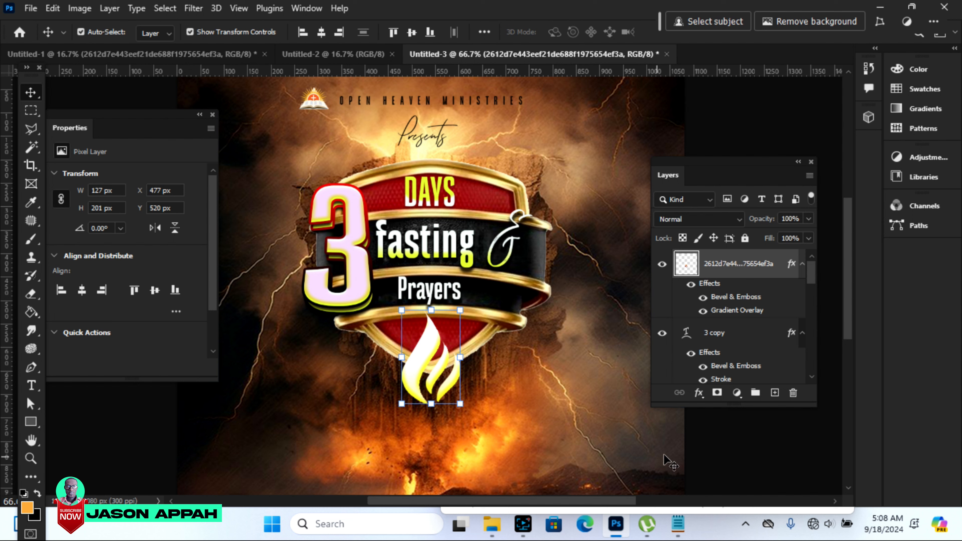
pyautogui.click(727, 443)
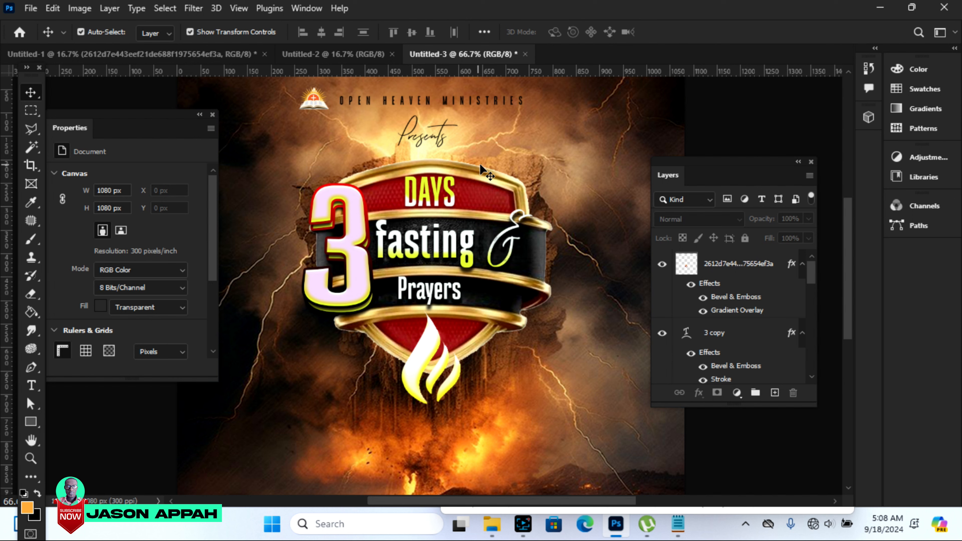
# Step: Try a 70 px drop shadow on the shield badge, turn it off, and apply a white 150 px Outer Glow at 100% opacity instead
pyautogui.click(497, 184)
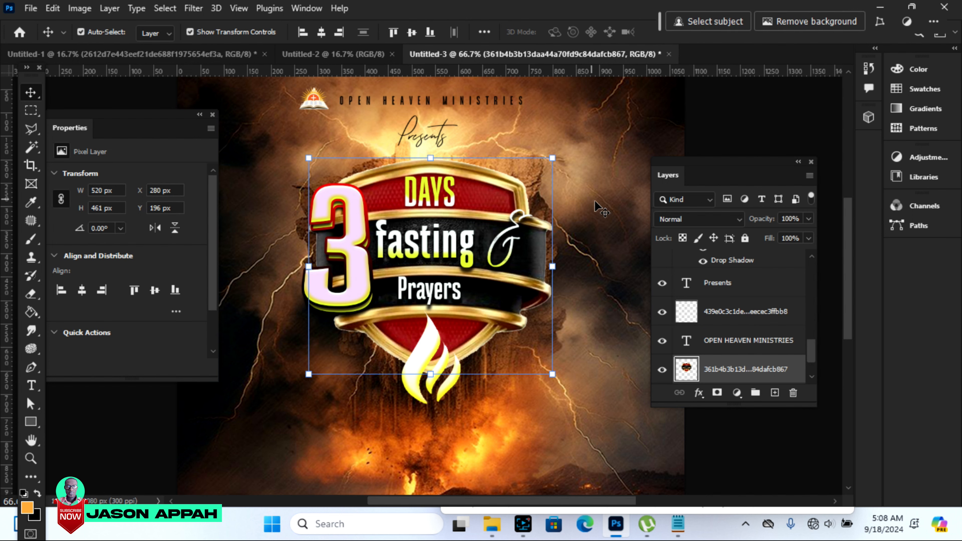
pyautogui.click(699, 394)
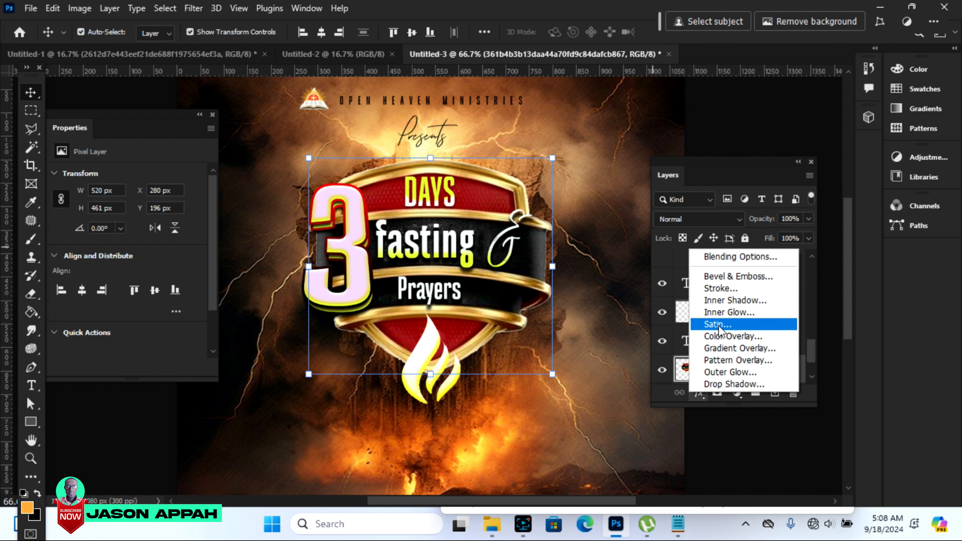
pyautogui.click(722, 384)
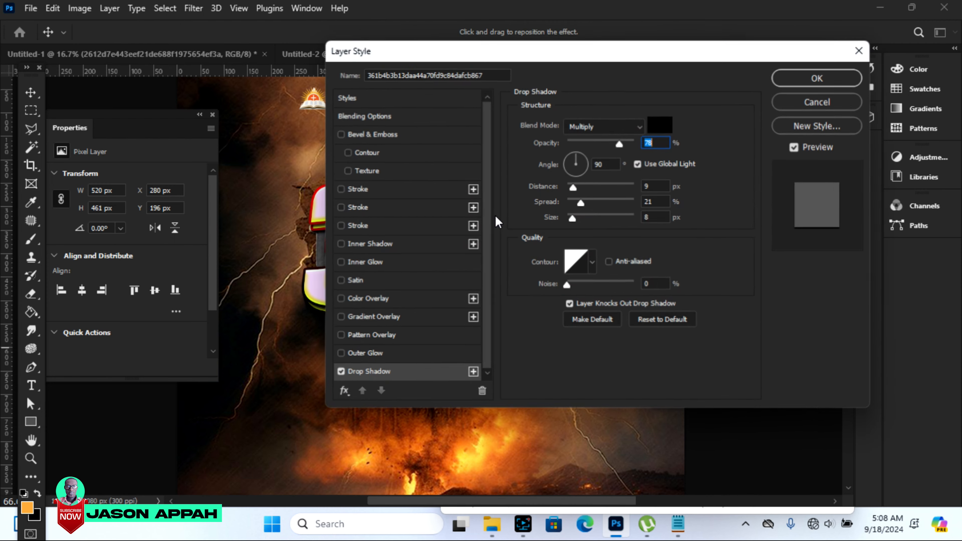
pyautogui.moveTo(398, 57); pyautogui.dragTo(620, 48)
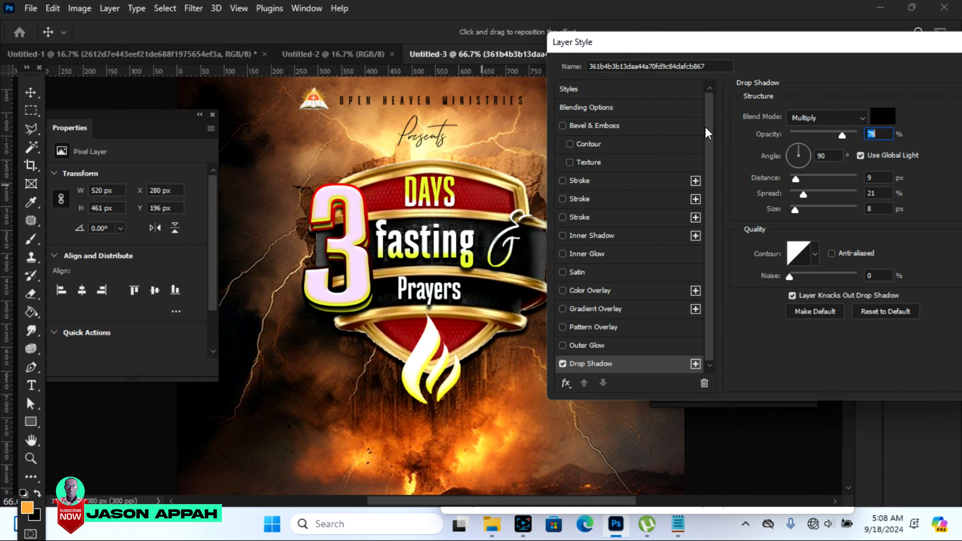
pyautogui.click(813, 208)
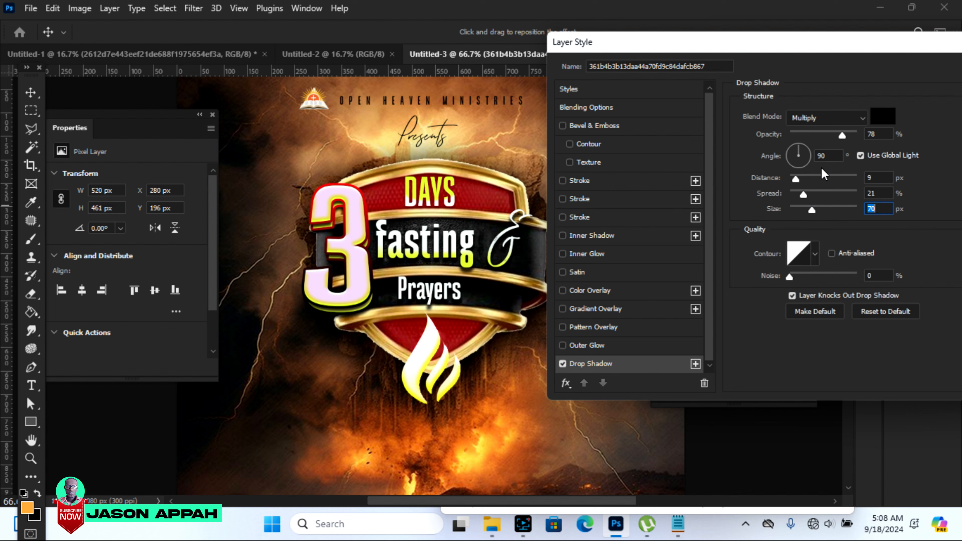
pyautogui.click(562, 363)
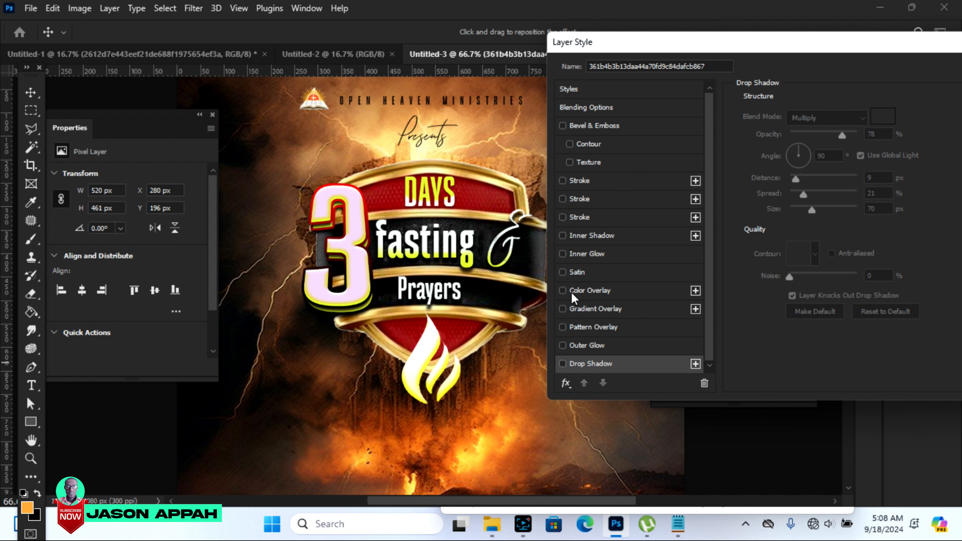
pyautogui.click(563, 345)
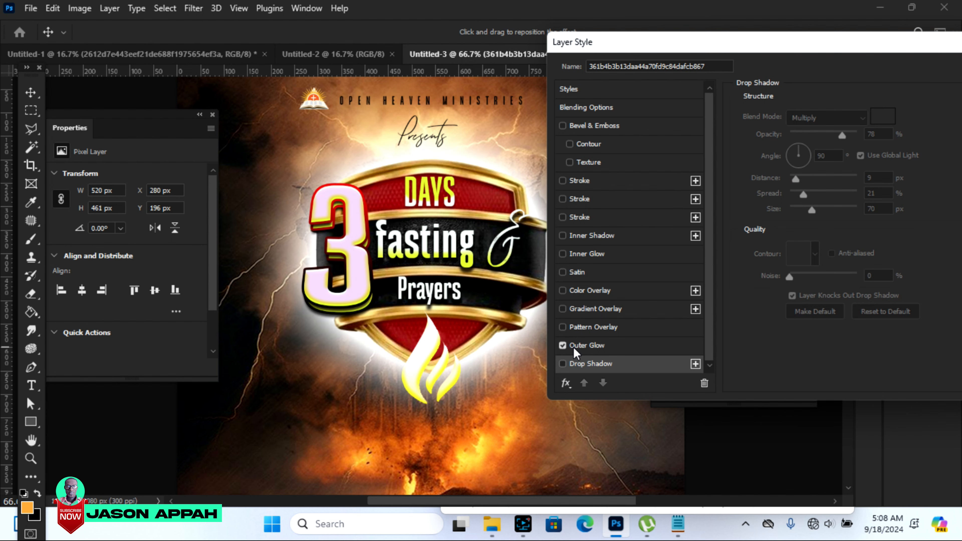
pyautogui.click(608, 345)
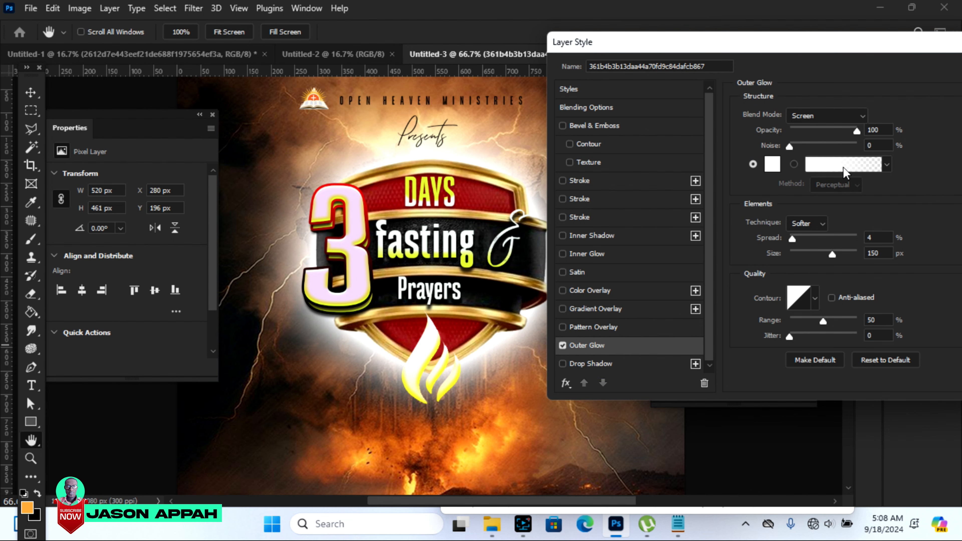
pyautogui.moveTo(704, 52); pyautogui.dragTo(682, 48)
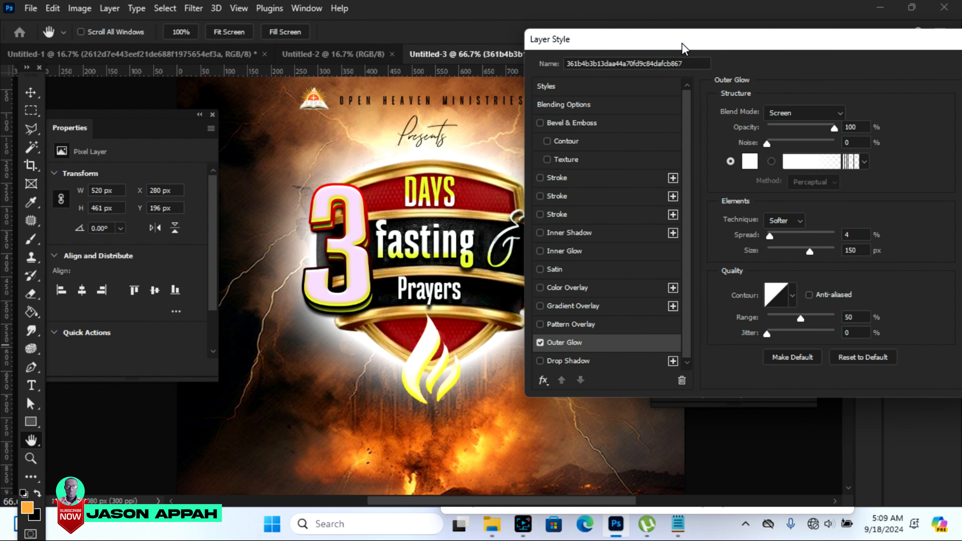
pyautogui.moveTo(915, 37); pyautogui.dragTo(732, 31)
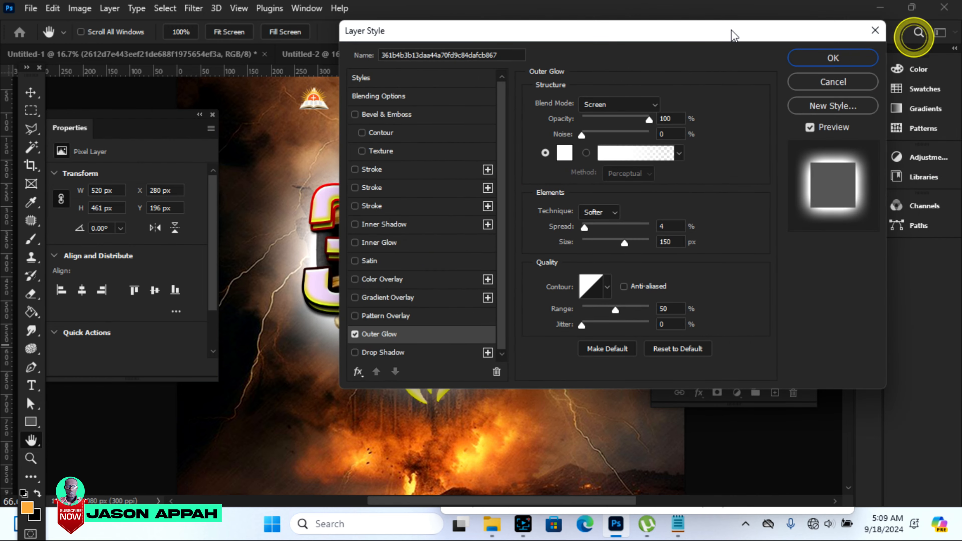
pyautogui.click(852, 59)
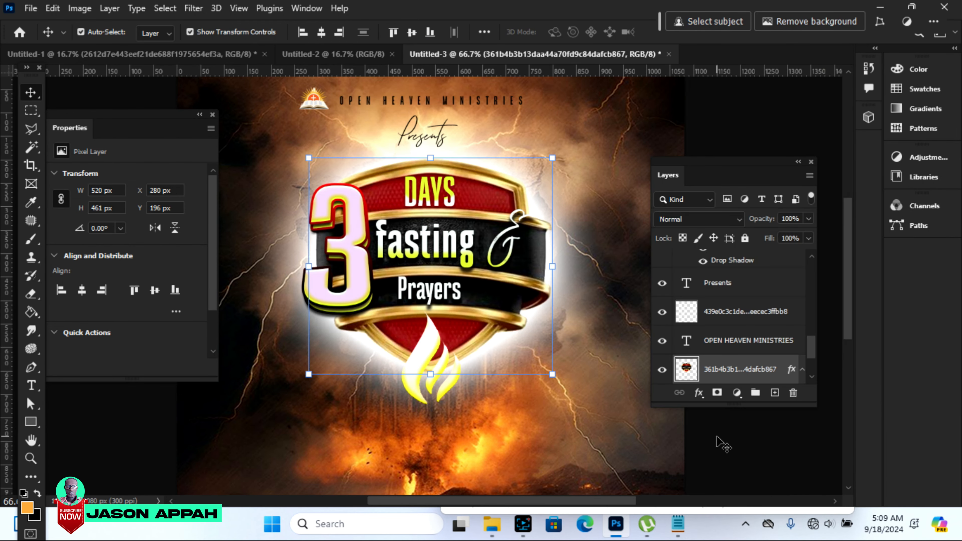
pyautogui.click(727, 439)
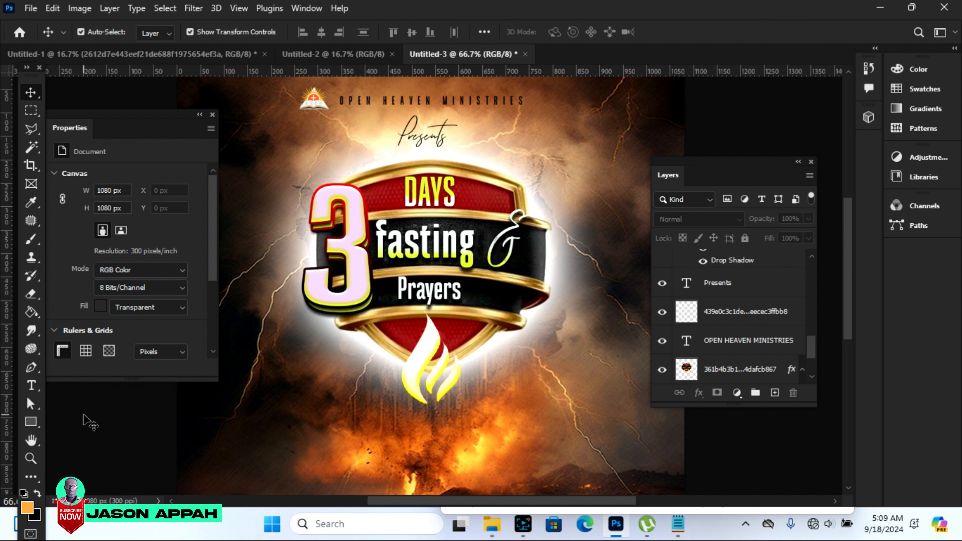
# Step: Bring the gold banner image 93d206fe299bf4bcfea1187562d8723c.jpg from the Untitled-1 document into the flyer and rasterize its layer
pyautogui.scroll(-2, 88, 421)
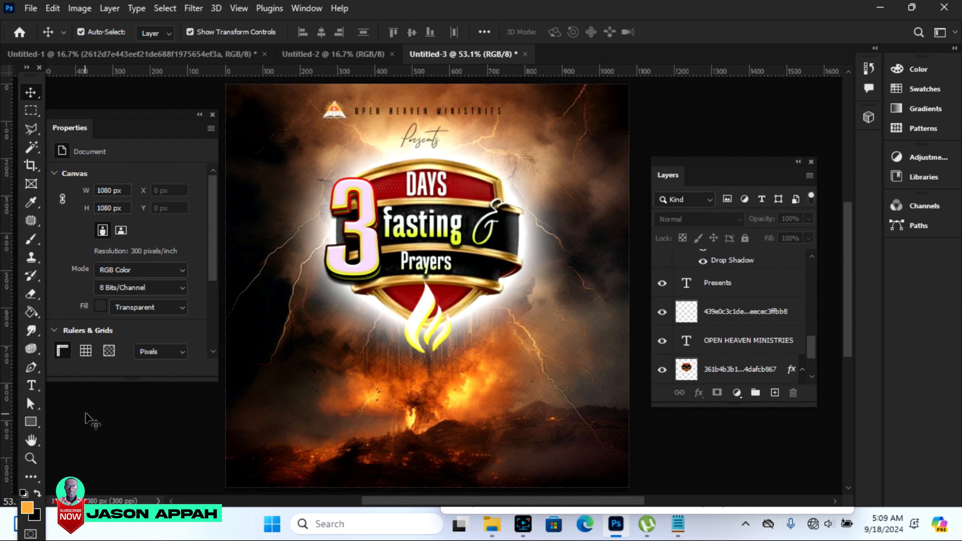
pyautogui.click(195, 54)
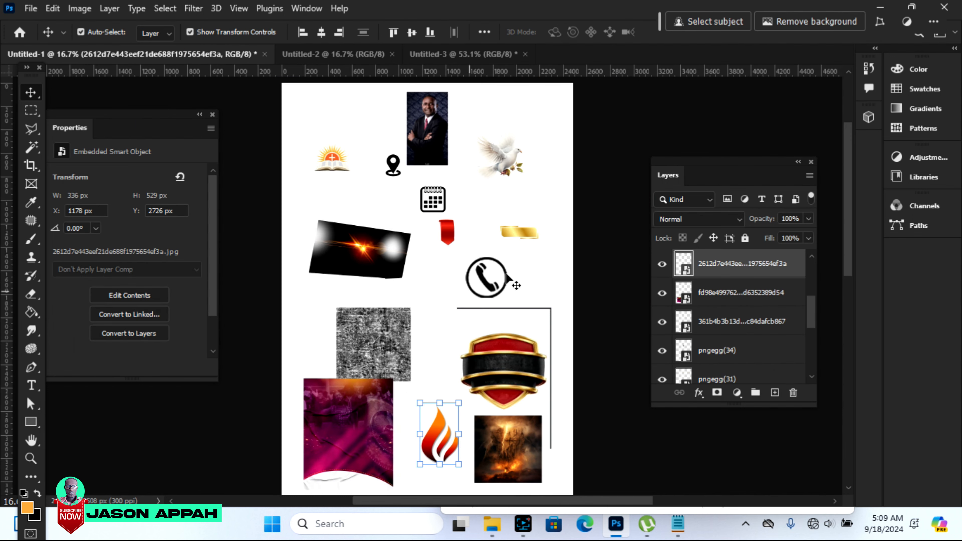
pyautogui.moveTo(520, 230); pyautogui.dragTo(421, 246)
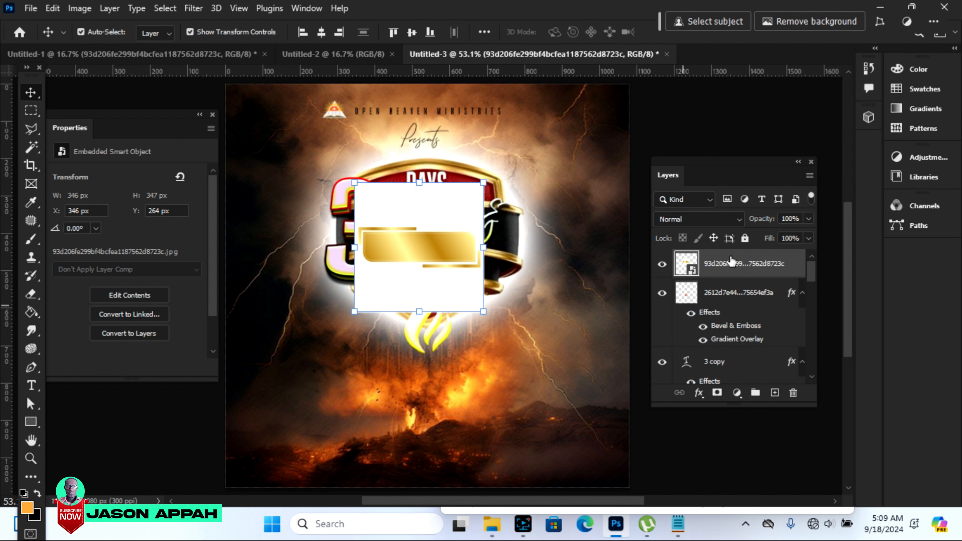
pyautogui.rightClick(741, 264)
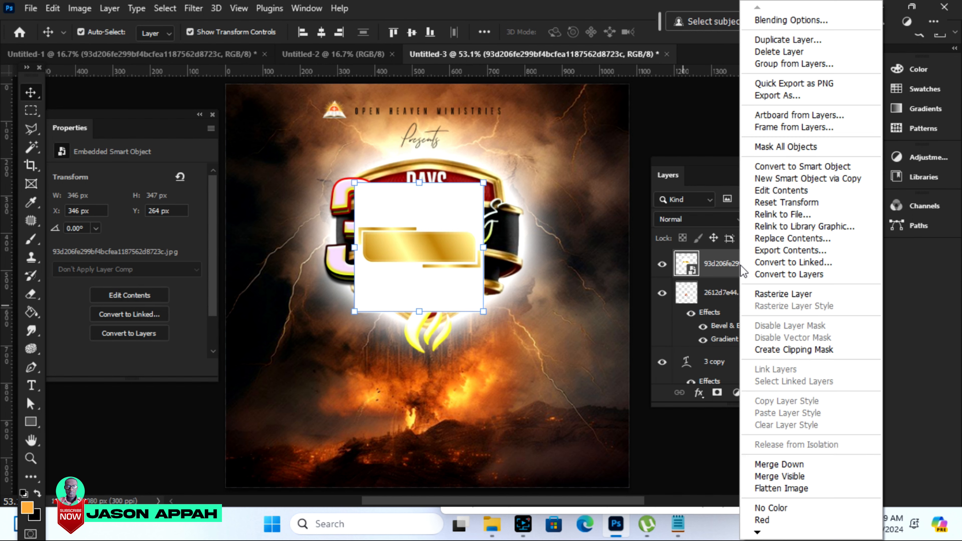
pyautogui.click(779, 294)
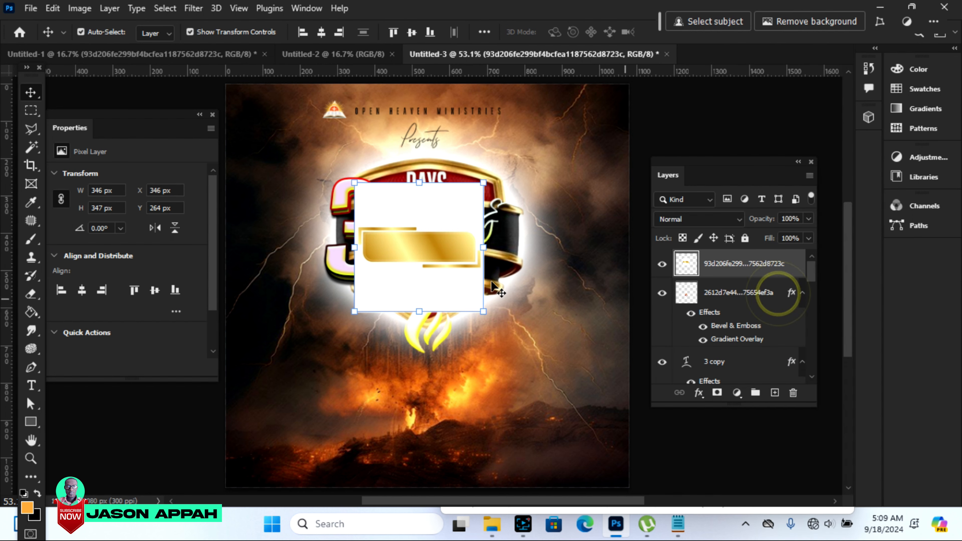
# Step: Enlarge the gold banner image to about 1067 x 1070 px and move it over the lower half of the flyer
pyautogui.moveTo(483, 309); pyautogui.dragTo(629, 460)
pyautogui.moveTo(428, 316); pyautogui.dragTo(328, 358)
pyautogui.moveTo(533, 245); pyautogui.dragTo(650, 179)
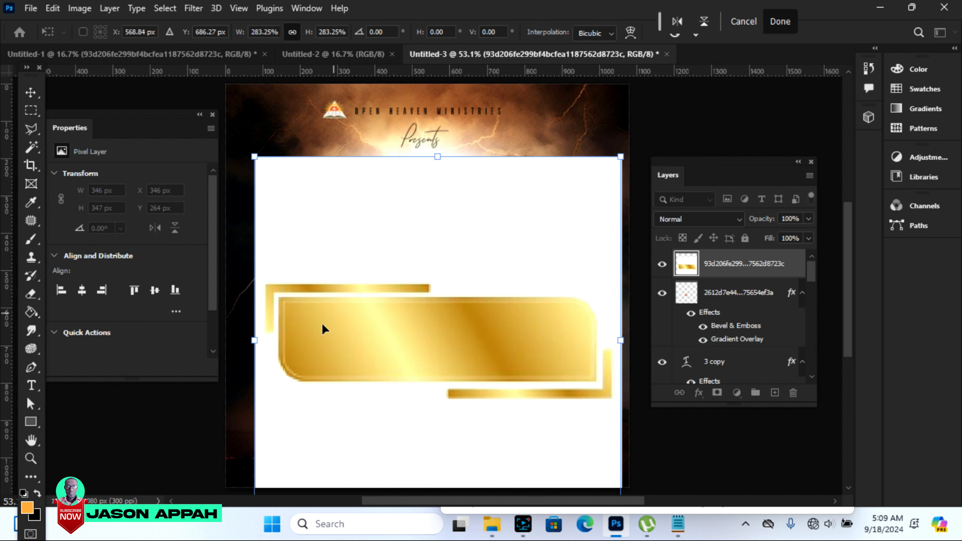
pyautogui.moveTo(255, 340); pyautogui.dragTo(222, 339)
pyautogui.moveTo(490, 261); pyautogui.dragTo(489, 369)
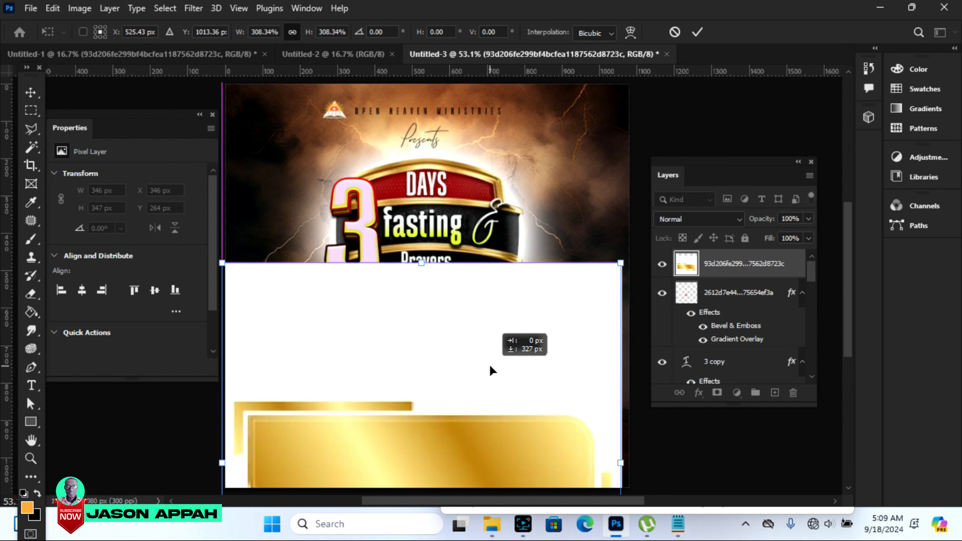
# Step: Reorder the banner layer beneath the shield badge, directly above the storm background, and scale it to about 1095 px wide to span the canvas
pyautogui.click(32, 92)
pyautogui.moveTo(744, 265); pyautogui.dragTo(753, 333)
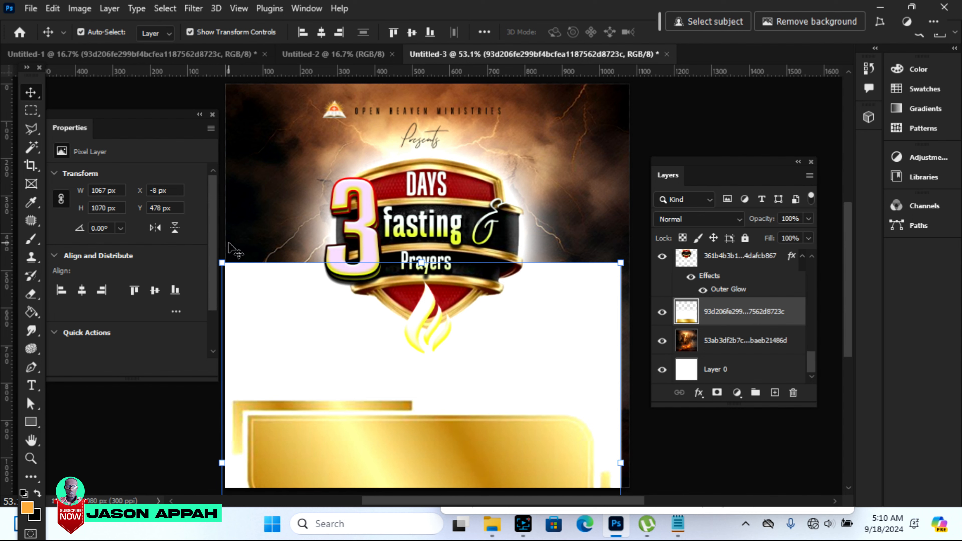
pyautogui.moveTo(173, 126); pyautogui.dragTo(144, 126)
pyautogui.moveTo(557, 406); pyautogui.dragTo(559, 397)
pyautogui.moveTo(621, 454); pyautogui.dragTo(631, 457)
pyautogui.moveTo(584, 414); pyautogui.dragTo(559, 389)
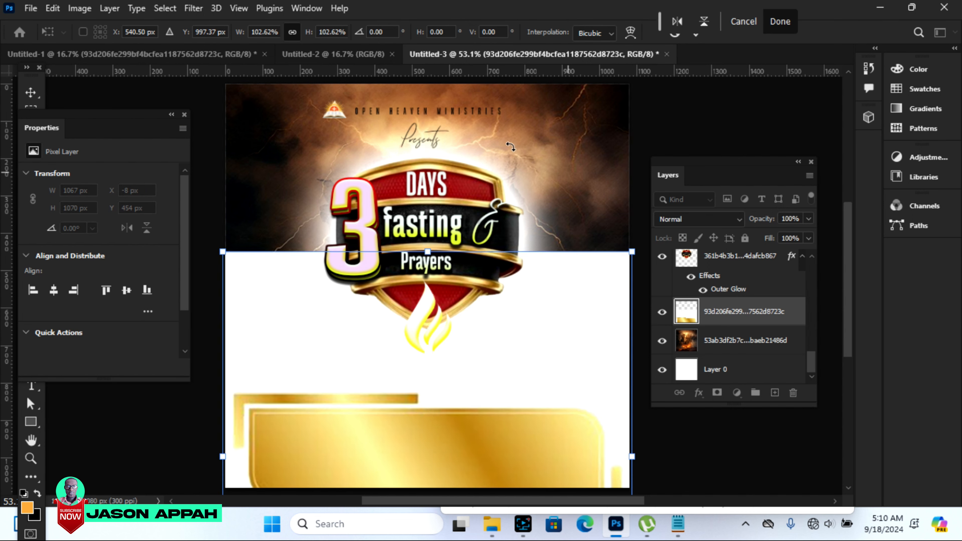
# Step: Apply the banner image's transform and soften it with a Gaussian Blur of 37.4 pixels radius
pyautogui.click(194, 9)
pyautogui.click(699, 77)
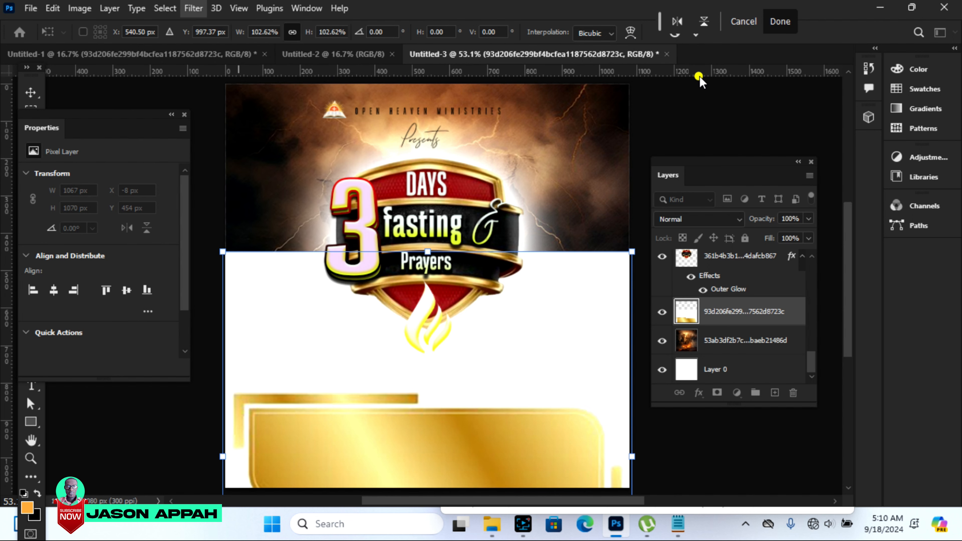
pyautogui.click(694, 35)
pyautogui.click(193, 8)
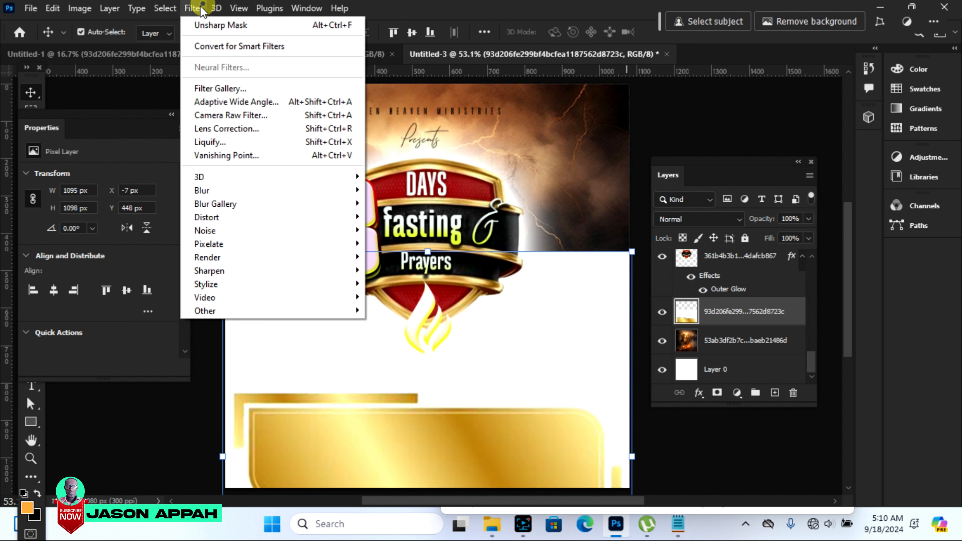
pyautogui.moveTo(230, 197)
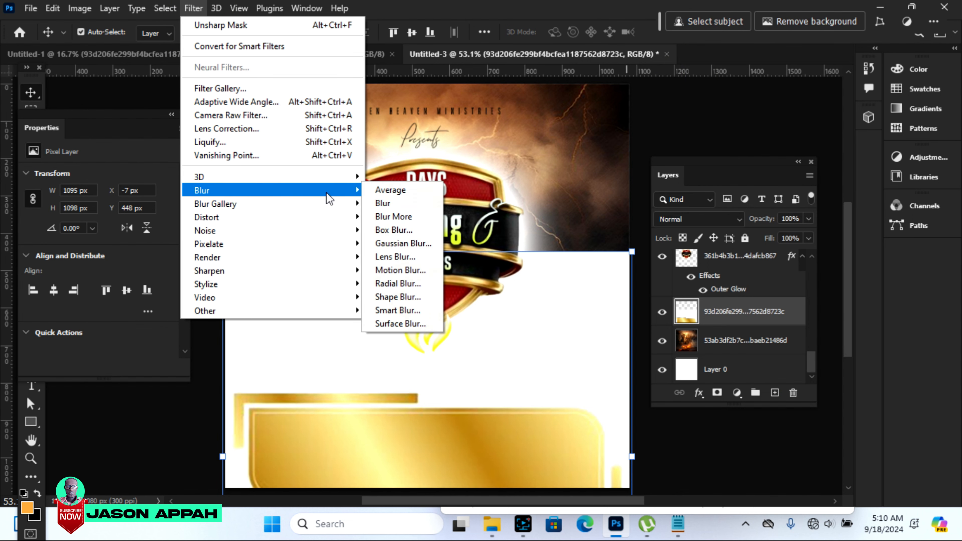
pyautogui.click(405, 244)
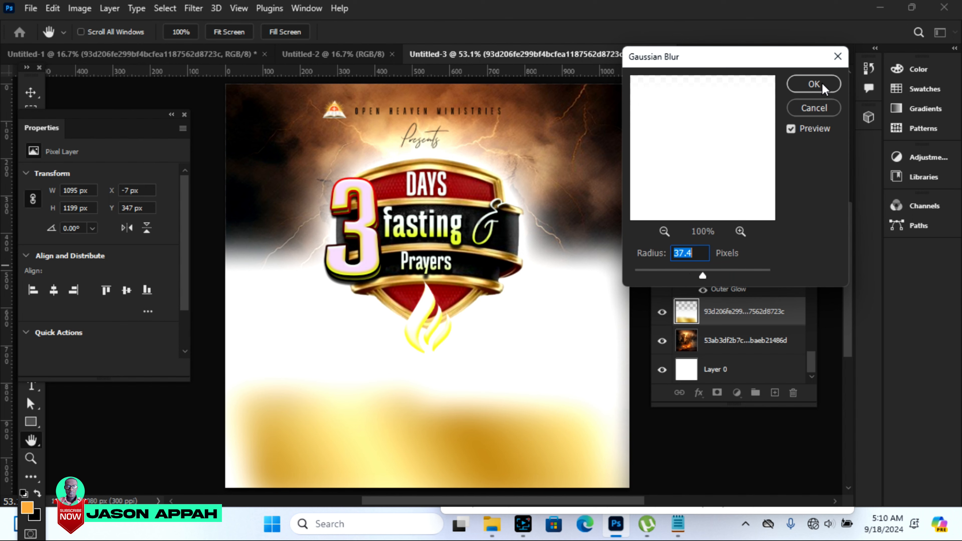
pyautogui.click(814, 84)
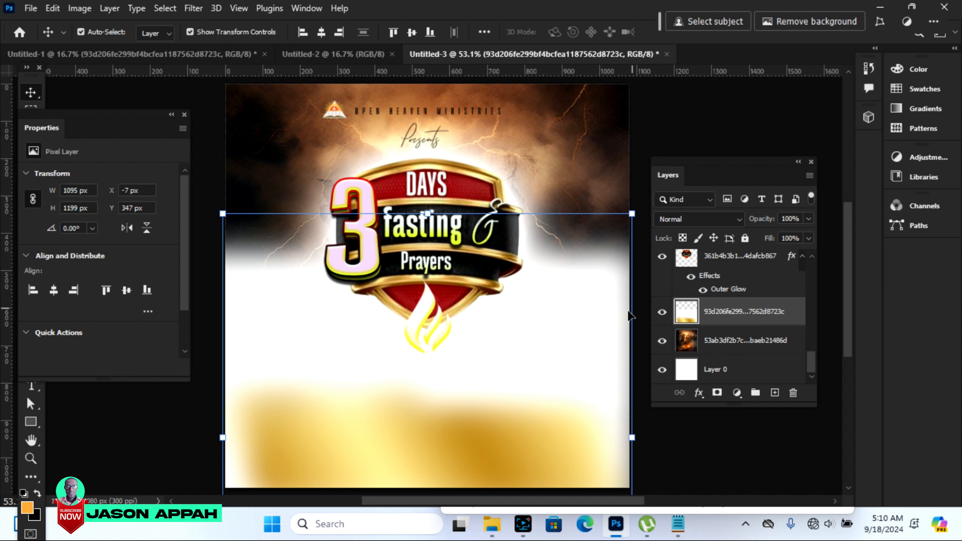
# Step: Move the blurred banner image down to X 0 px, Y 406 px and set its blend mode to Color Dodge
pyautogui.moveTo(559, 350); pyautogui.dragTo(575, 370)
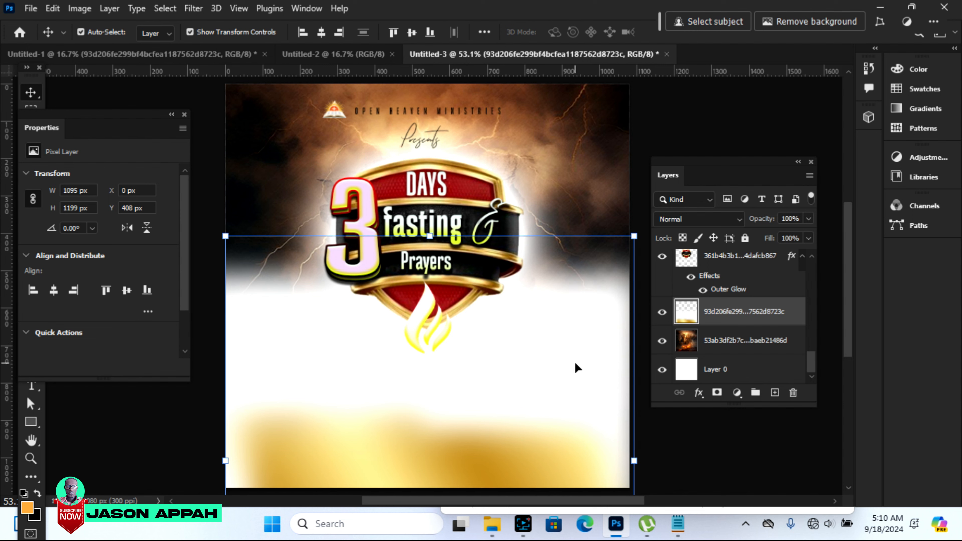
pyautogui.press('Up')
pyautogui.press('Up')
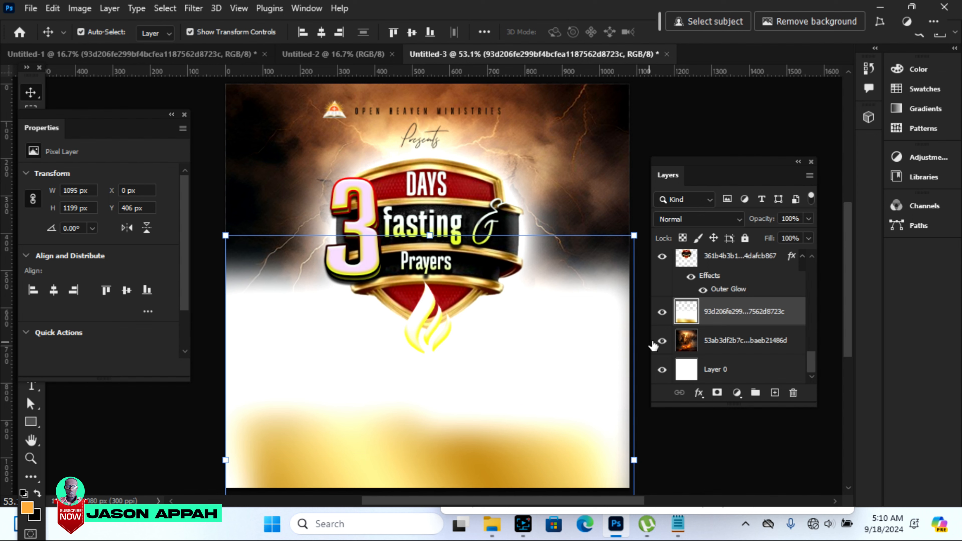
pyautogui.click(705, 224)
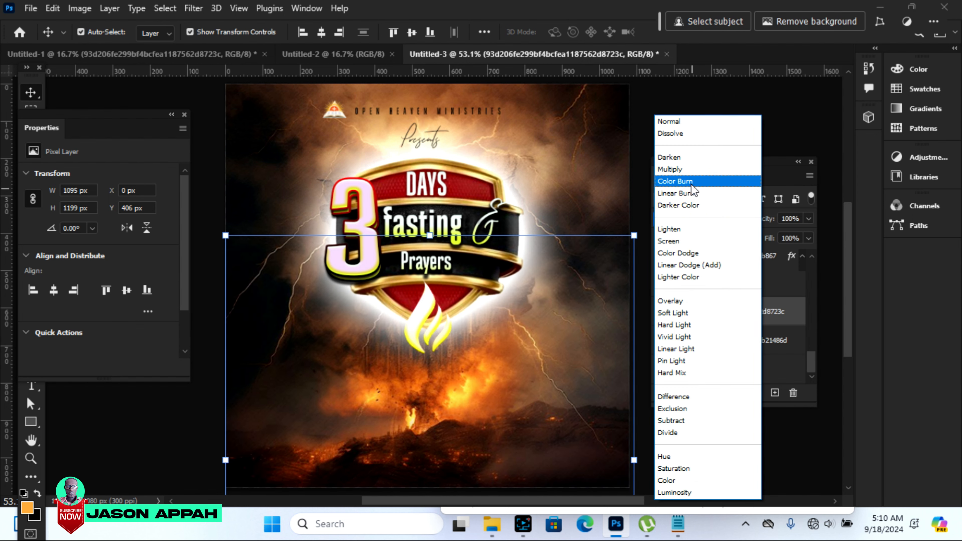
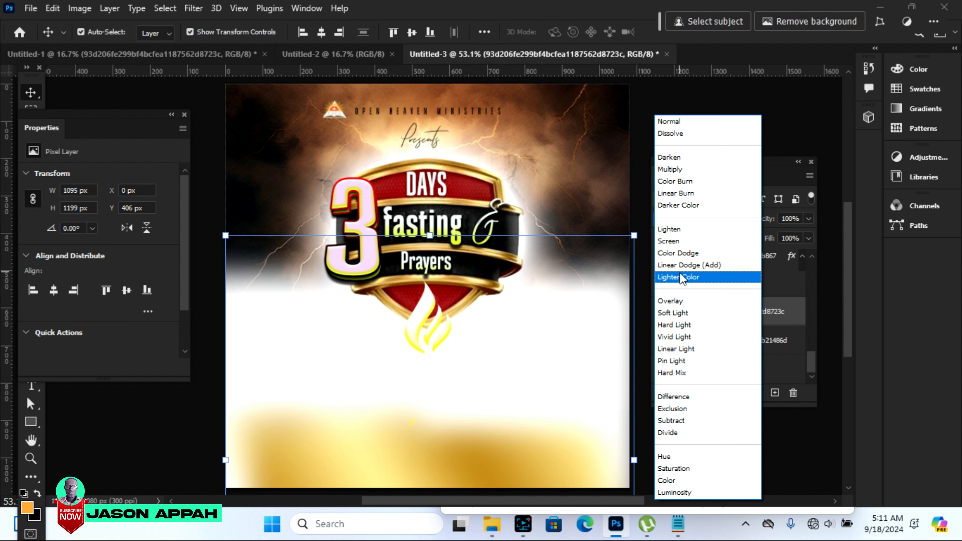
pyautogui.click(677, 253)
pyautogui.click(679, 451)
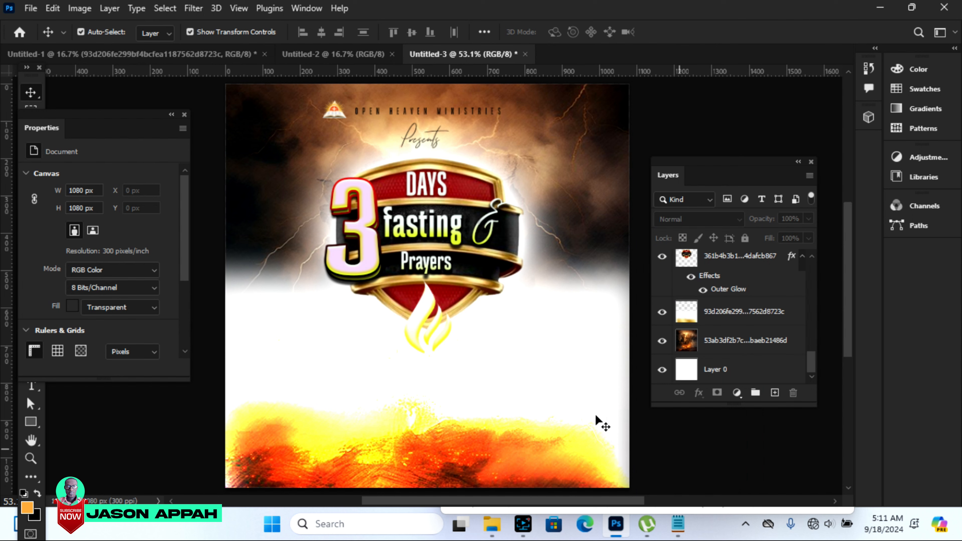
pyautogui.click(576, 386)
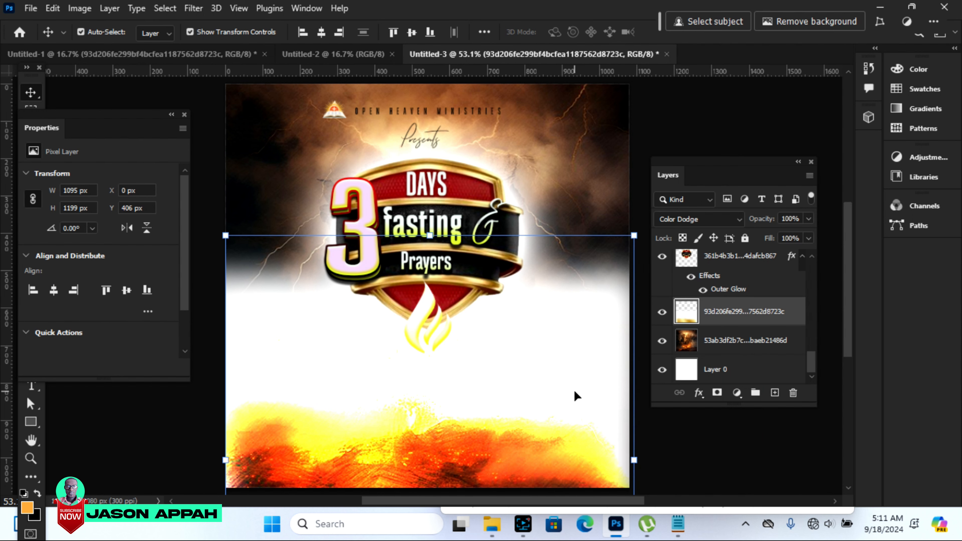
# Step: Bring the purple crowd image fd98e49976287ceed0440d6352389d54.jpg from Untitled-1 into the flyer, shrink it to 484 x 605 px at the lower left and rasterize it
pyautogui.click(158, 55)
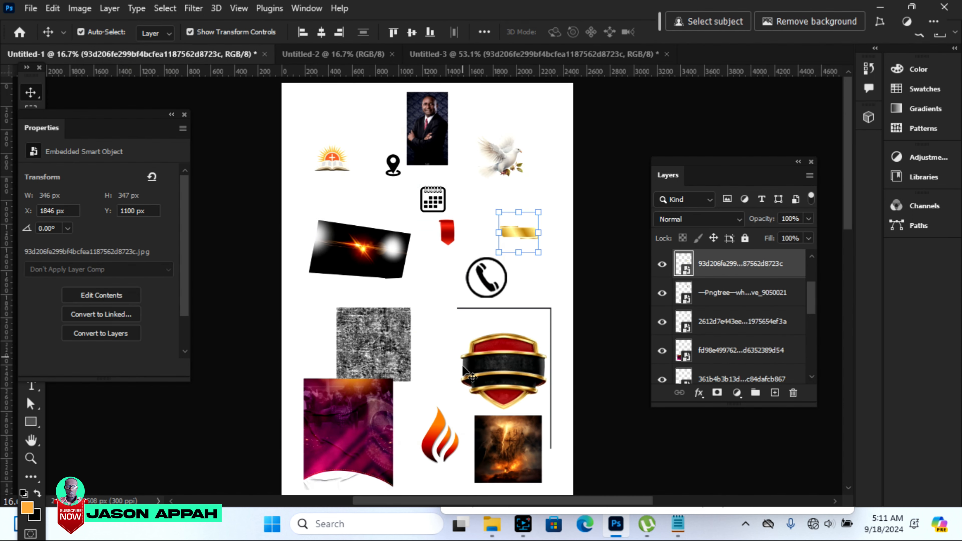
pyautogui.moveTo(390, 413); pyautogui.dragTo(401, 373)
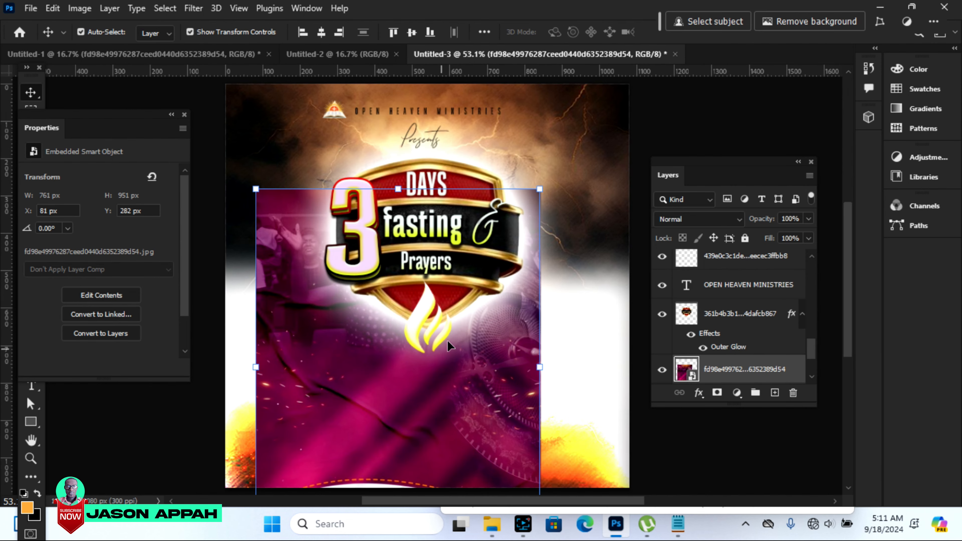
pyautogui.moveTo(542, 192); pyautogui.dragTo(447, 343)
pyautogui.moveTo(404, 385); pyautogui.dragTo(384, 323)
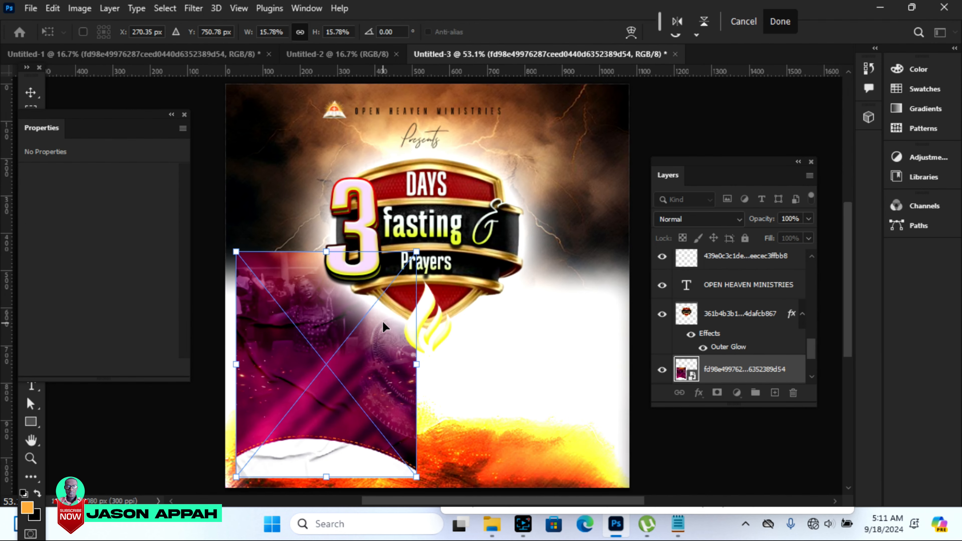
pyautogui.press('Return')
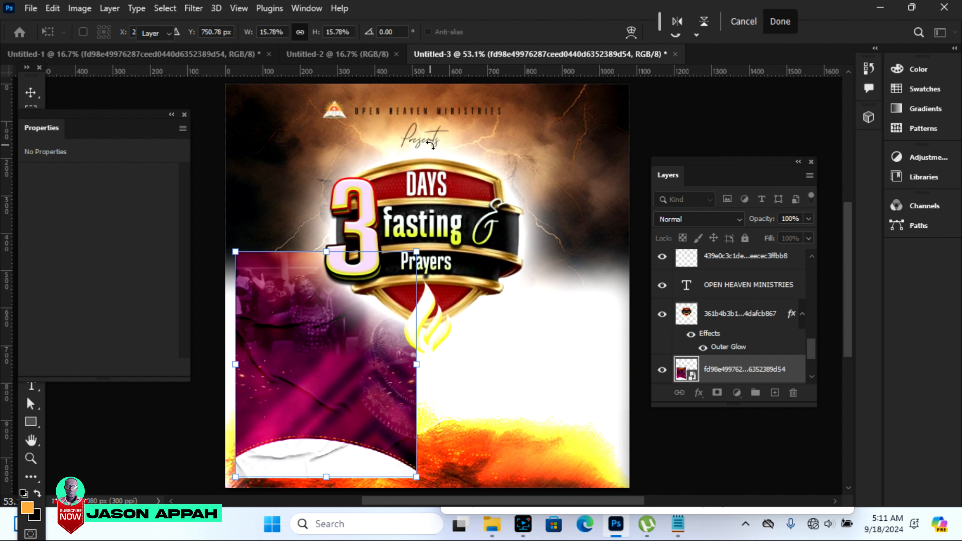
pyautogui.rightClick(746, 374)
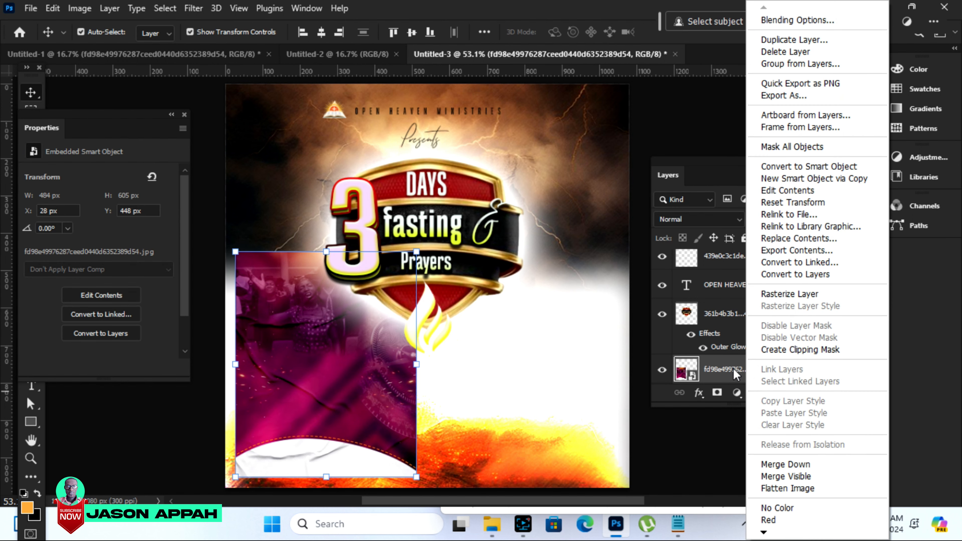
pyautogui.click(792, 295)
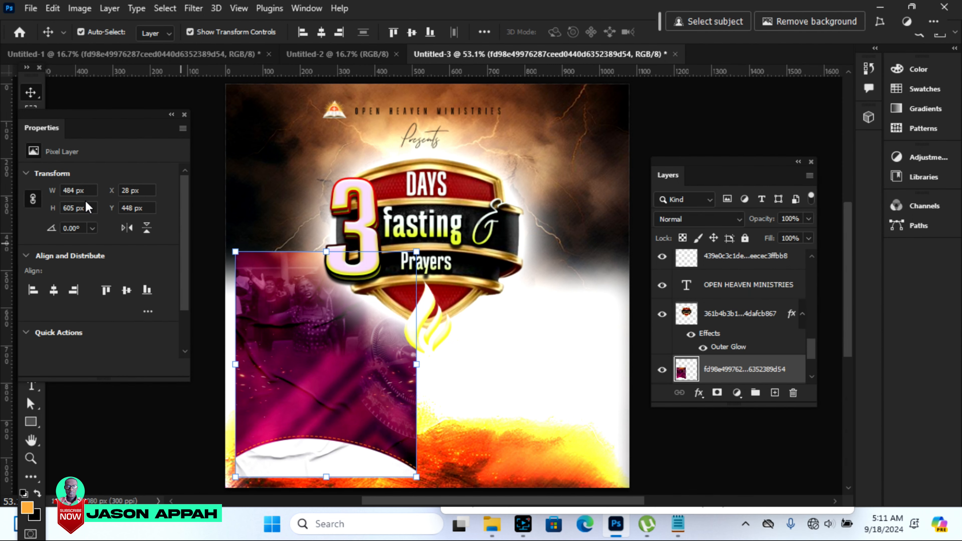
# Step: Erase the lower part and lower-right side of the purple crowd image with a soft 400 px Eraser
pyautogui.moveTo(57, 110); pyautogui.dragTo(110, 111)
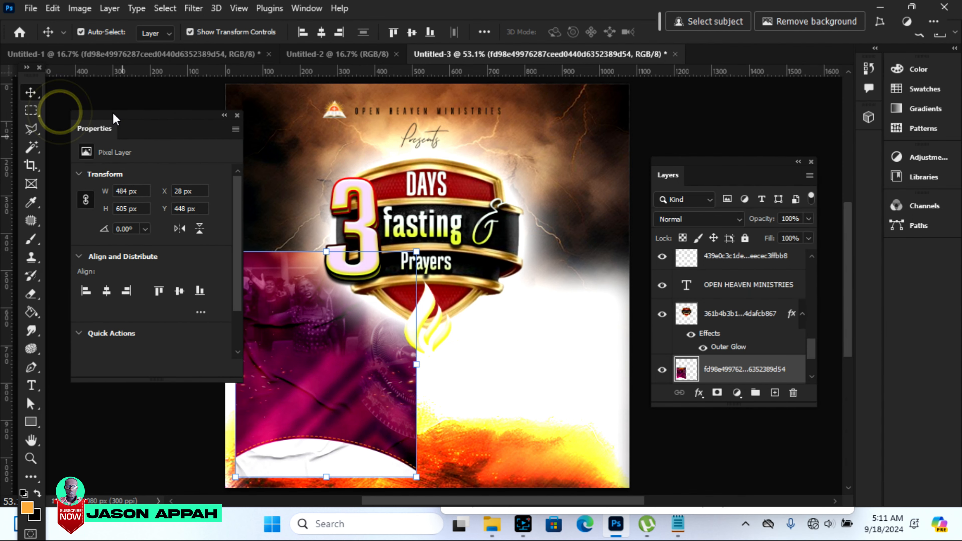
pyautogui.click(30, 293)
pyautogui.moveTo(458, 419)
pyautogui.mouseDown()
pyautogui.moveTo(232, 491)
pyautogui.moveTo(423, 483)
pyautogui.moveTo(182, 447)
pyautogui.mouseUp()
pyautogui.moveTo(271, 479)
pyautogui.mouseDown()
pyautogui.moveTo(315, 481)
pyautogui.moveTo(159, 380)
pyautogui.mouseUp()
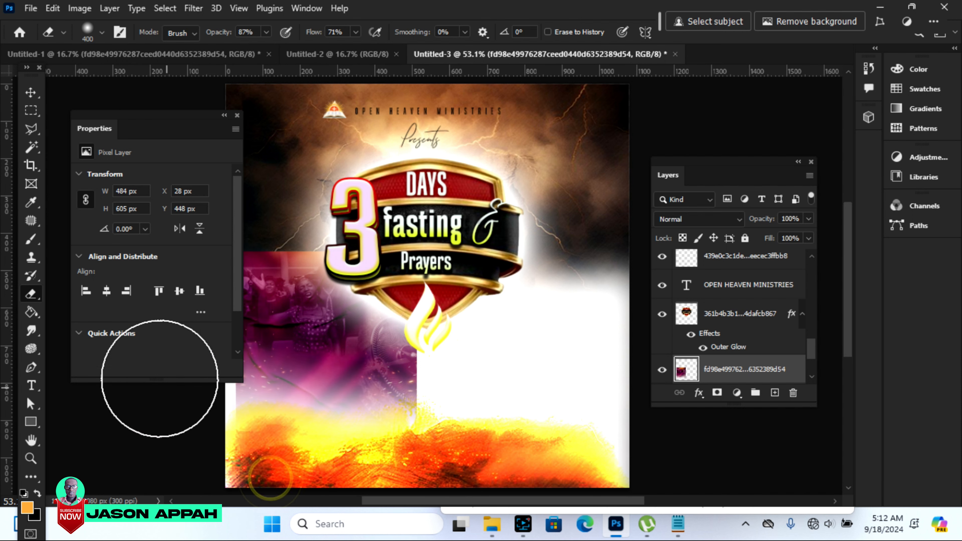
pyautogui.moveTo(166, 113); pyautogui.dragTo(111, 122)
pyautogui.moveTo(213, 267)
pyautogui.mouseDown()
pyautogui.moveTo(275, 398)
pyautogui.moveTo(354, 443)
pyautogui.moveTo(431, 247)
pyautogui.moveTo(440, 288)
pyautogui.moveTo(436, 432)
pyautogui.mouseUp()
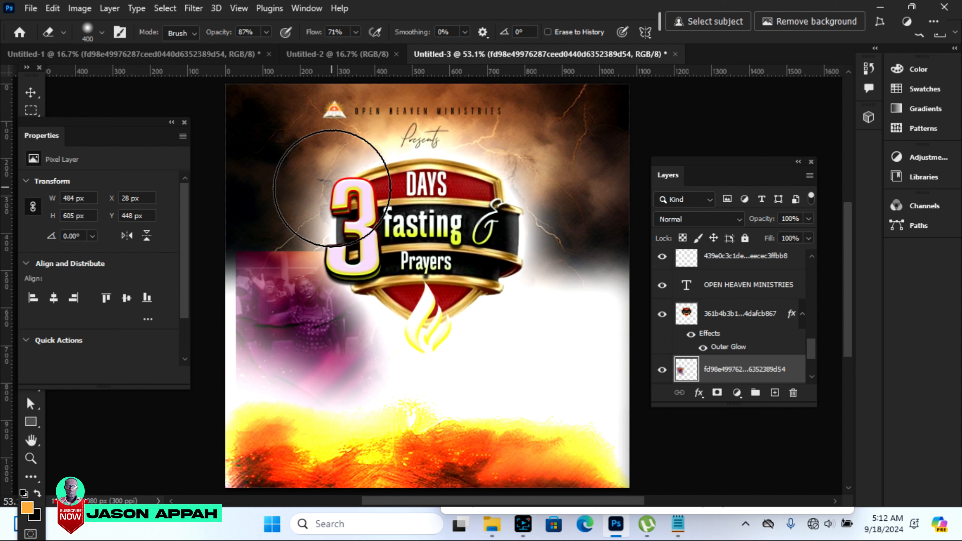
# Step: Fade the crowd image's top and left edges with a 175 px Eraser and its right edge near the shield with a 300 px one
pyautogui.press('[')
pyautogui.press('[')
pyautogui.press('[')
pyautogui.press('[')
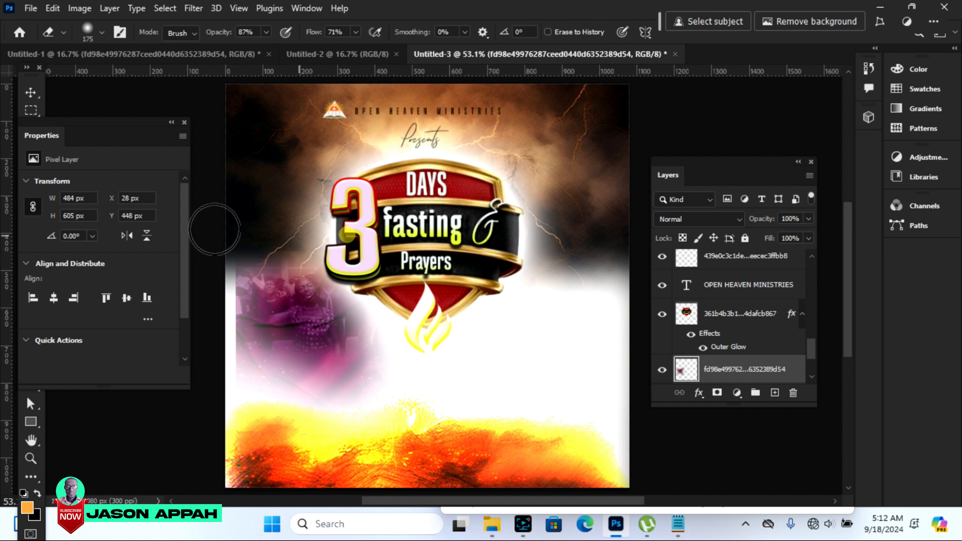
pyautogui.moveTo(226, 270); pyautogui.dragTo(226, 313)
pyautogui.press('[')
pyautogui.moveTo(223, 371); pyautogui.dragTo(225, 268)
pyautogui.press(']')
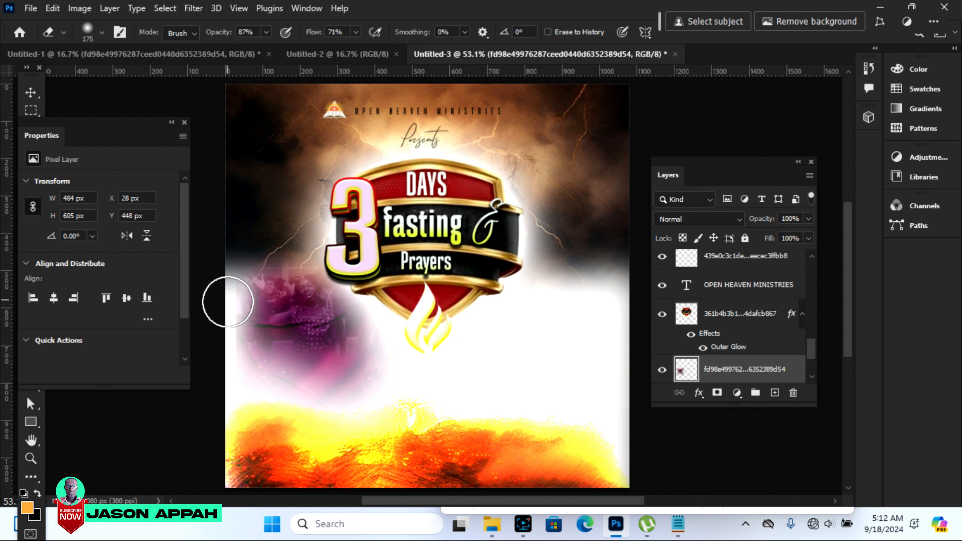
pyautogui.moveTo(226, 305); pyautogui.dragTo(224, 361)
pyautogui.moveTo(218, 277); pyautogui.dragTo(224, 305)
pyautogui.moveTo(237, 250); pyautogui.dragTo(213, 317)
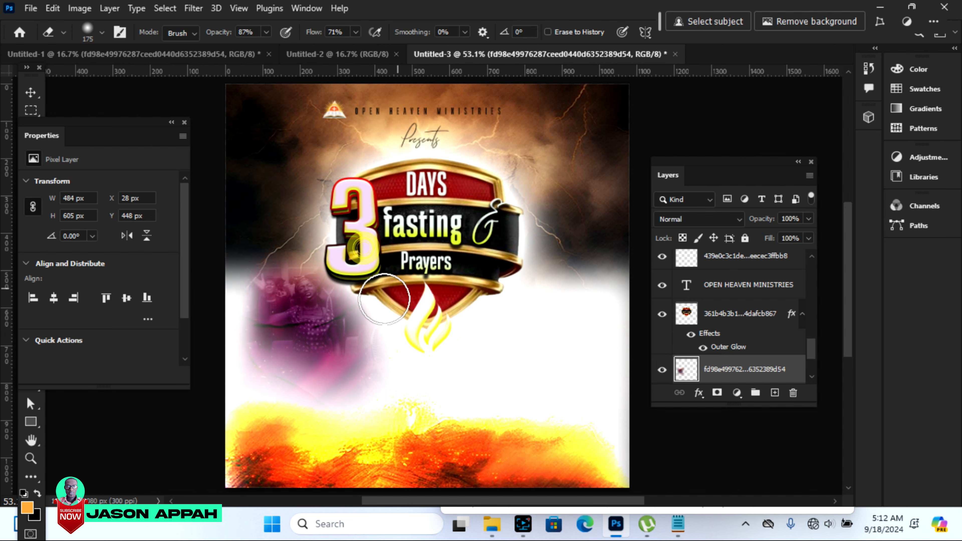
pyautogui.press(']')
pyautogui.press(']')
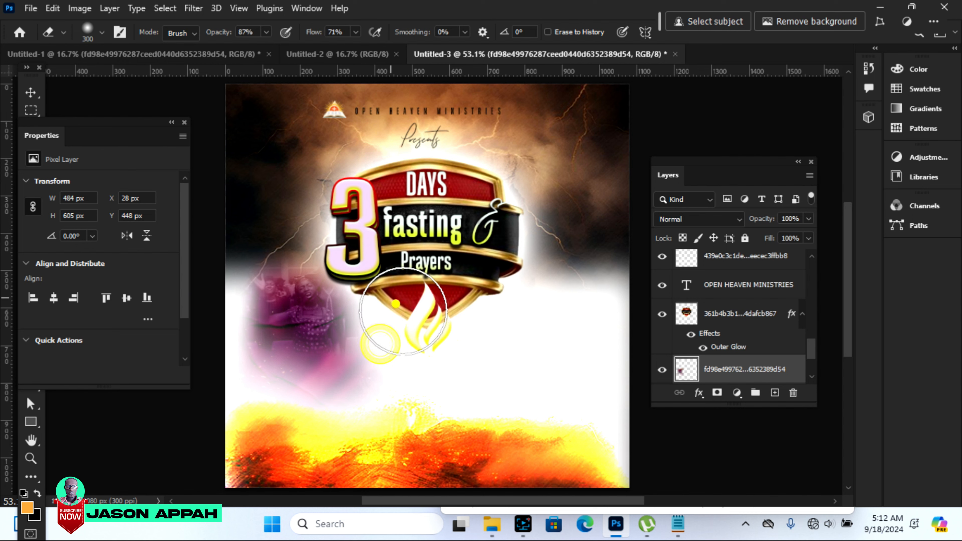
pyautogui.press(']')
# Step: Enlarge the faded crowd image to 906 x 1133 px and position it over the flyer's lower-left area
pyautogui.click(38, 100)
pyautogui.click(31, 93)
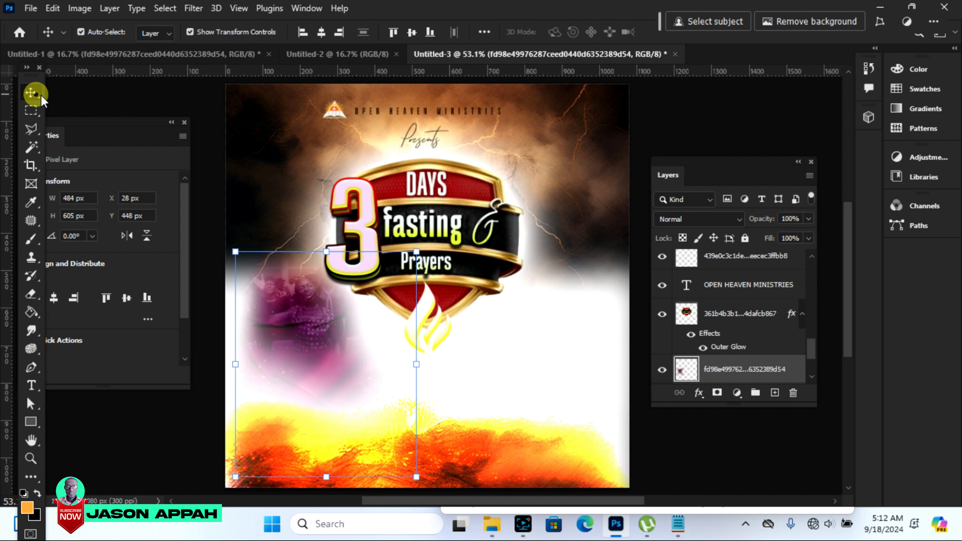
pyautogui.moveTo(416, 367); pyautogui.dragTo(524, 363)
pyautogui.moveTo(320, 329); pyautogui.dragTo(281, 425)
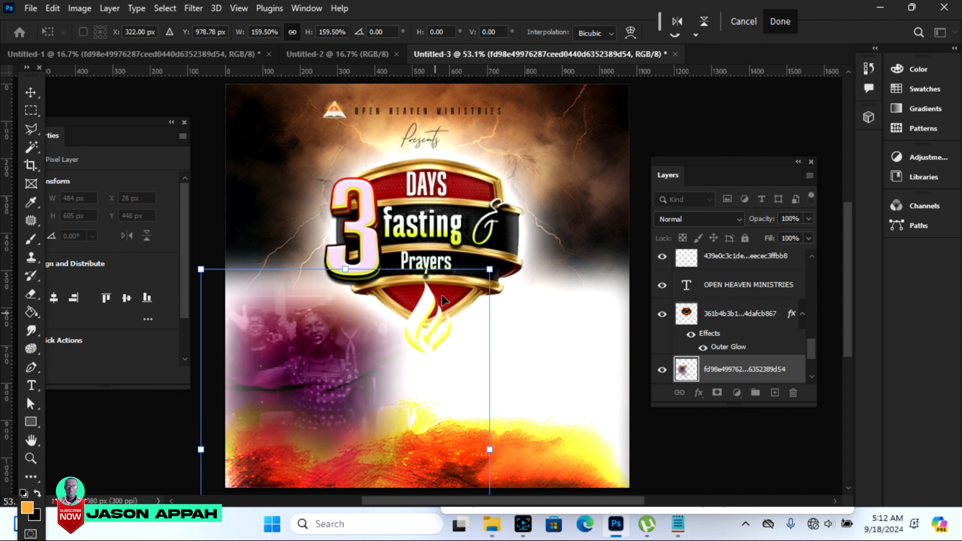
pyautogui.moveTo(490, 269); pyautogui.dragTo(542, 209)
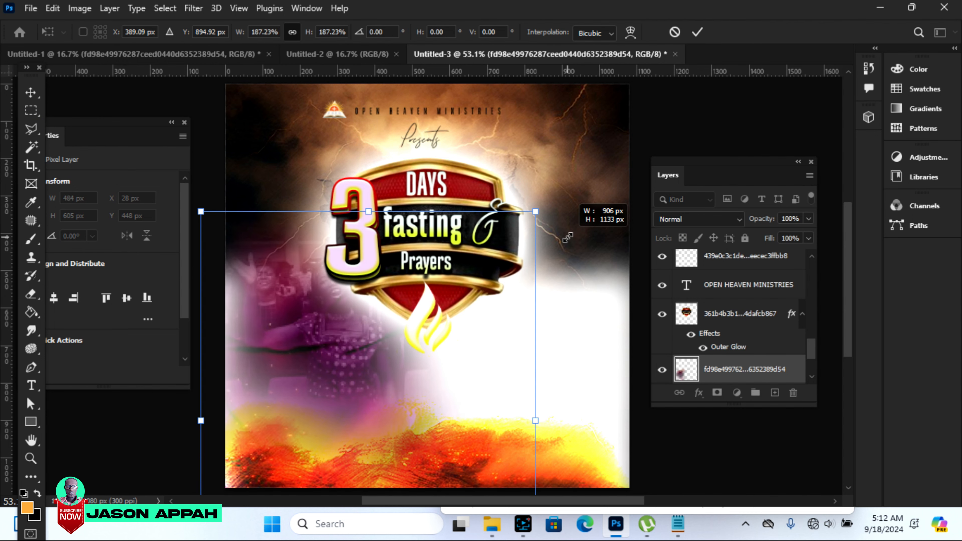
pyautogui.moveTo(333, 340); pyautogui.dragTo(318, 390)
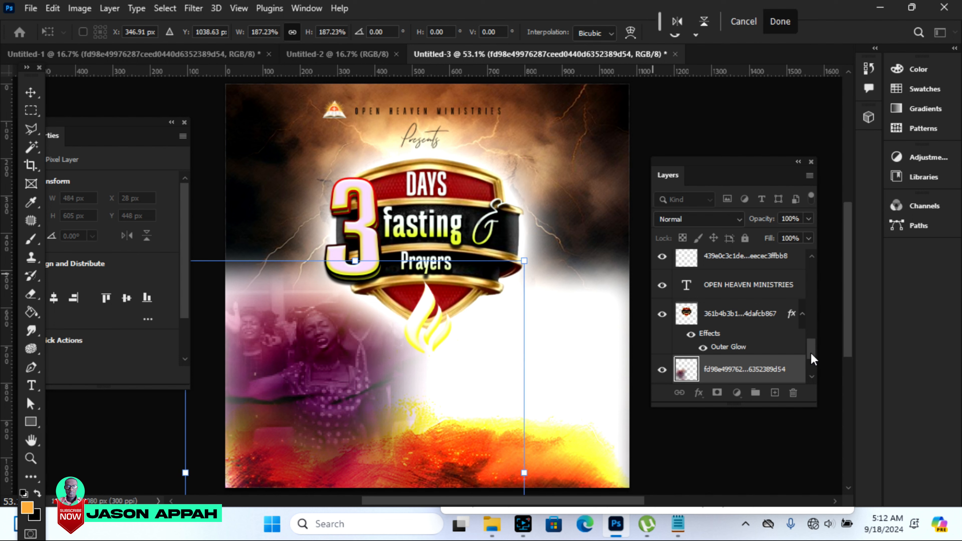
# Step: Set the crowd image layer's blend mode to Soft Light and apply its transform
pyautogui.click(736, 219)
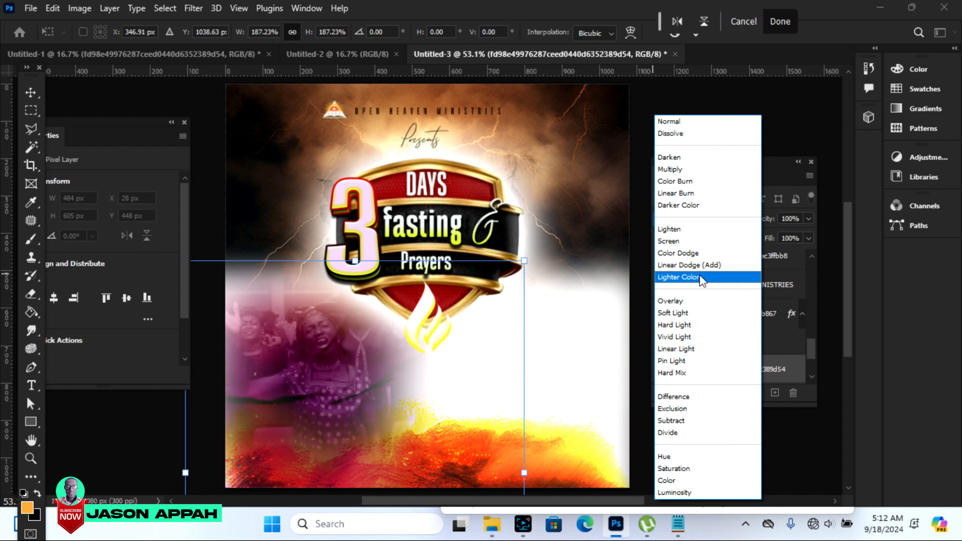
pyautogui.click(695, 312)
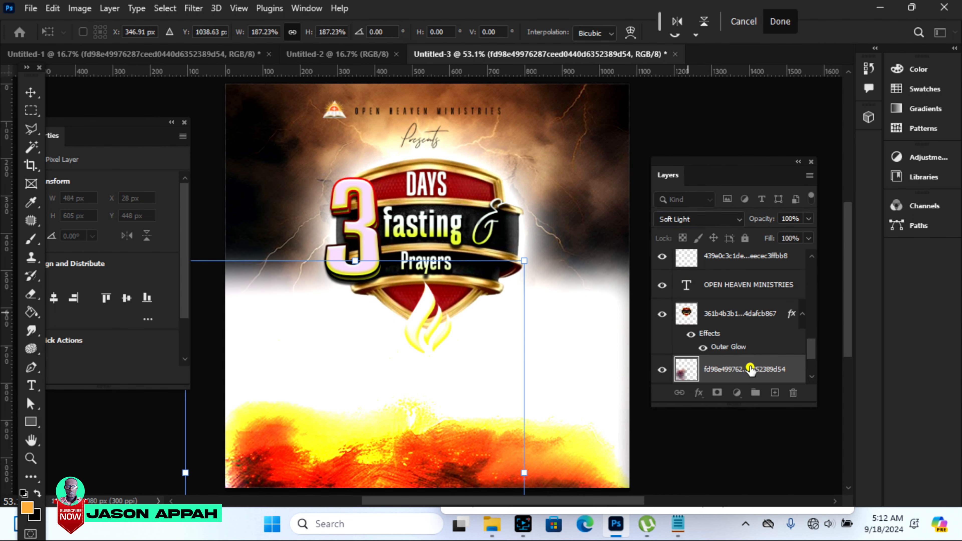
pyautogui.click(754, 374)
pyautogui.moveTo(811, 349)
pyautogui.mouseDown()
pyautogui.moveTo(812, 361)
pyautogui.moveTo(809, 339)
pyautogui.moveTo(810, 355)
pyautogui.mouseUp()
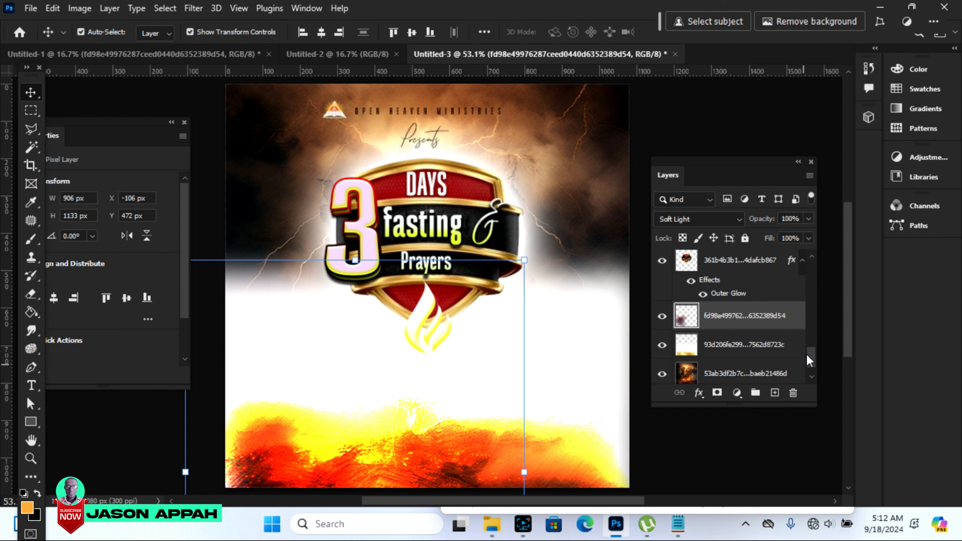
# Step: Change the crowd image layer's blend mode to Hard Light and enlarge the image to 952 x 1190 px
pyautogui.click(739, 220)
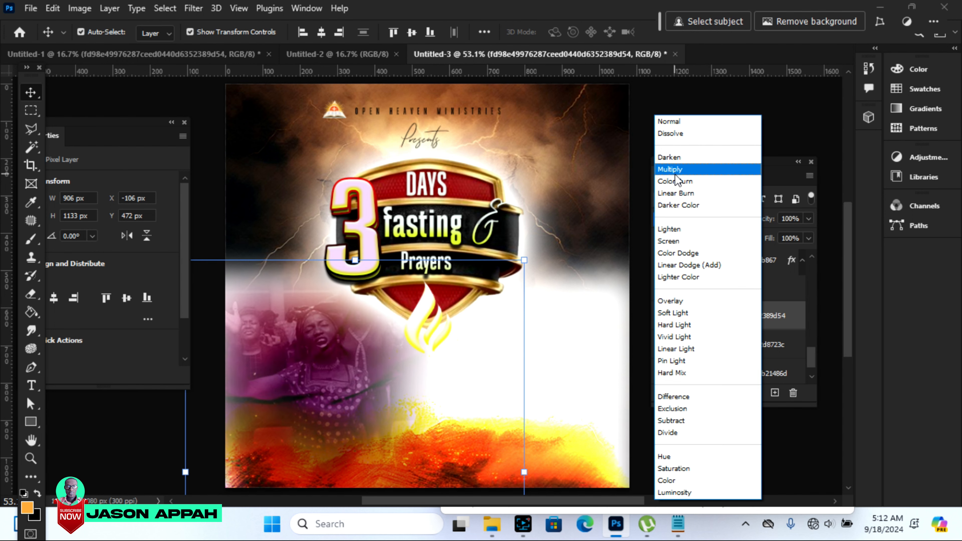
pyautogui.click(693, 324)
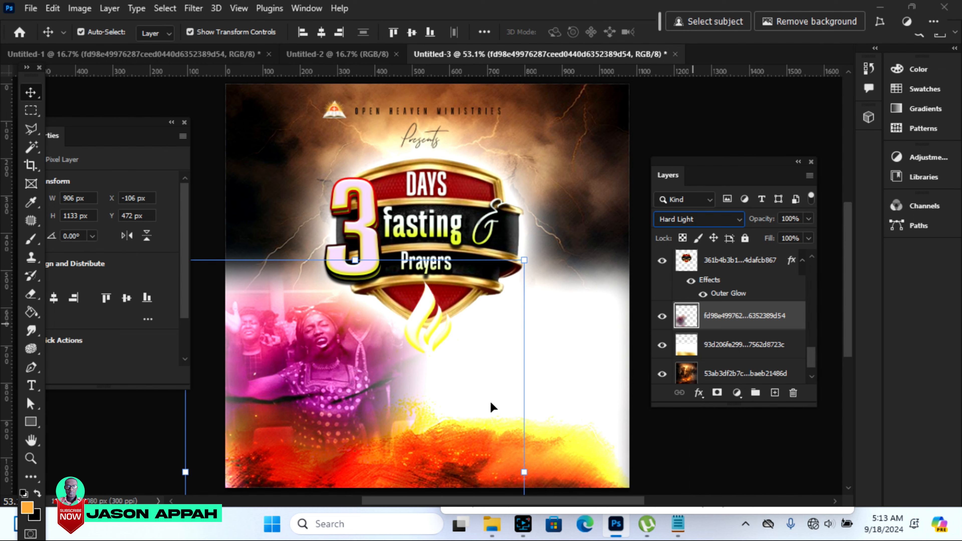
pyautogui.moveTo(521, 259); pyautogui.dragTo(542, 239)
pyautogui.press('Return')
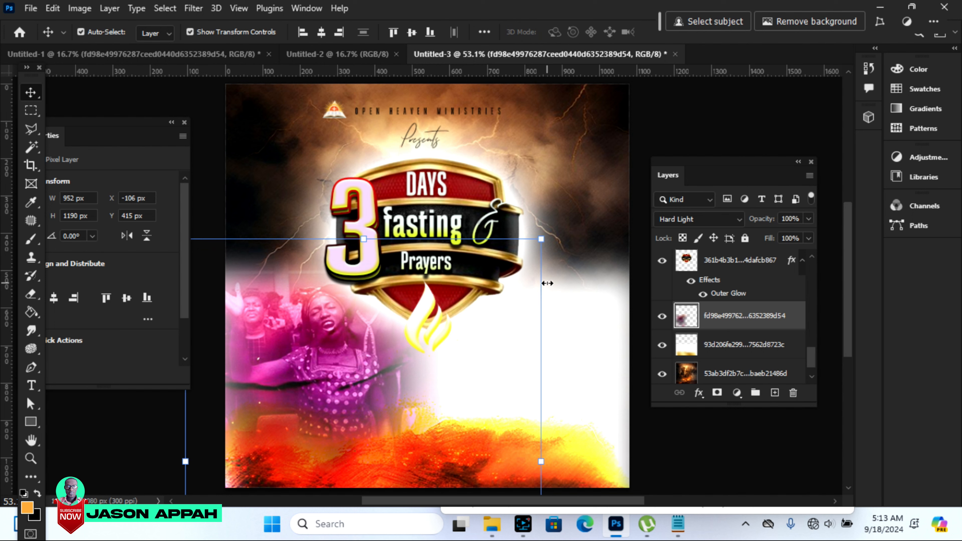
# Step: Reduce the crowd image layer's opacity to 80%
pyautogui.click(811, 220)
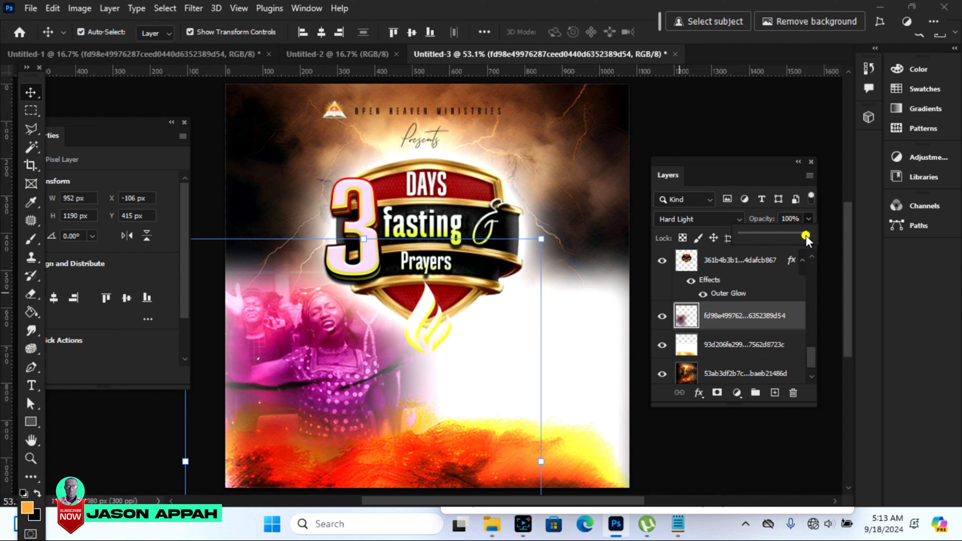
pyautogui.moveTo(794, 236); pyautogui.dragTo(794, 236)
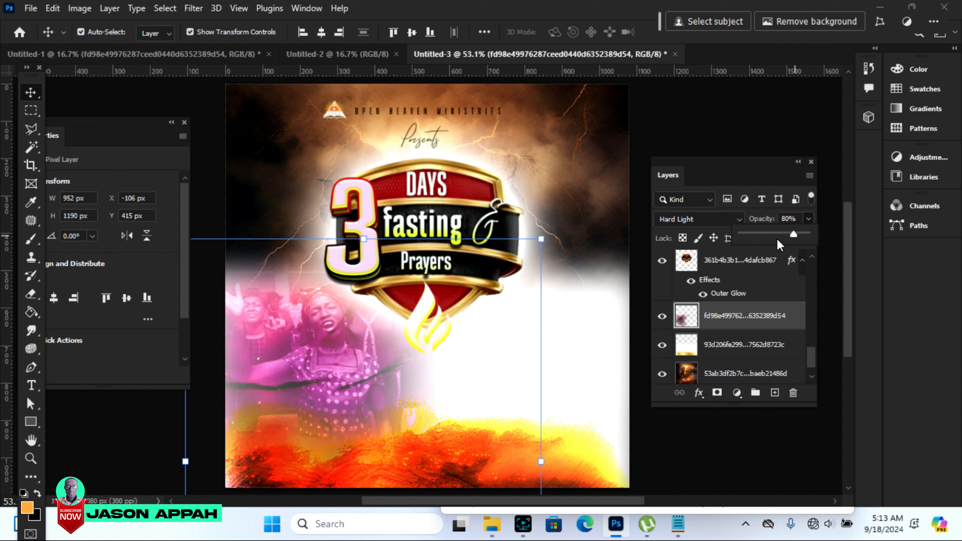
pyautogui.click(348, 352)
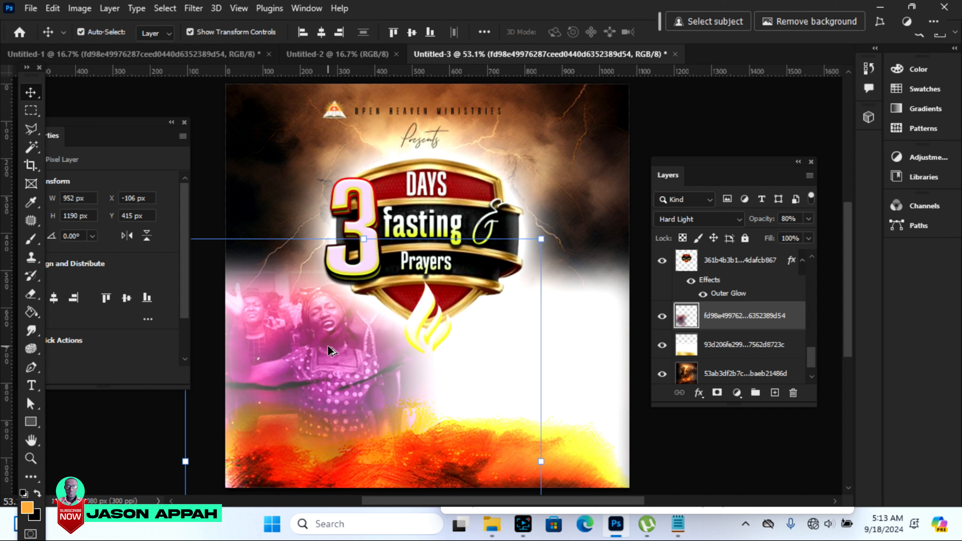
# Step: Duplicate the pink worshippers image toward the flyer's lower right, set its opacity to 39%, and shift the copy slightly right
pyautogui.moveTo(329, 351); pyautogui.dragTo(498, 435)
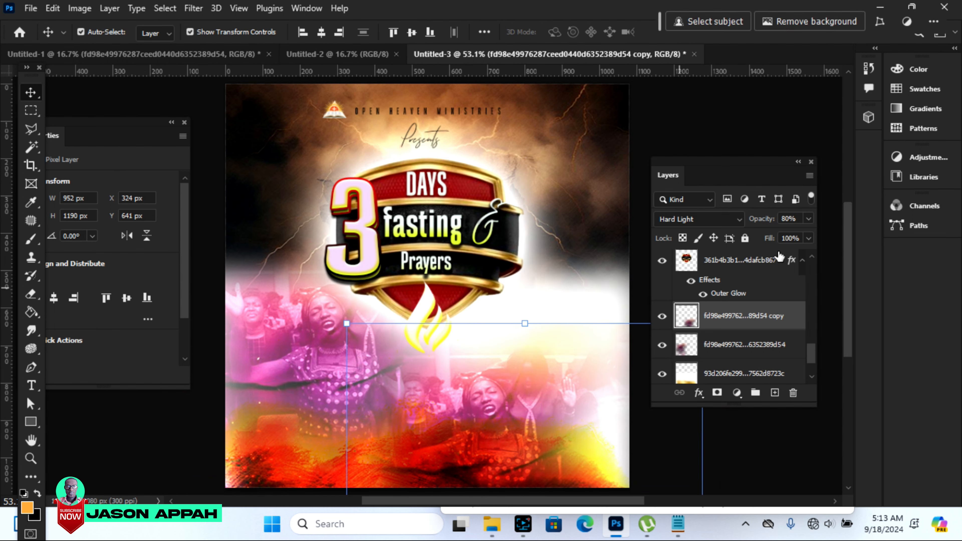
pyautogui.click(809, 219)
pyautogui.click(769, 240)
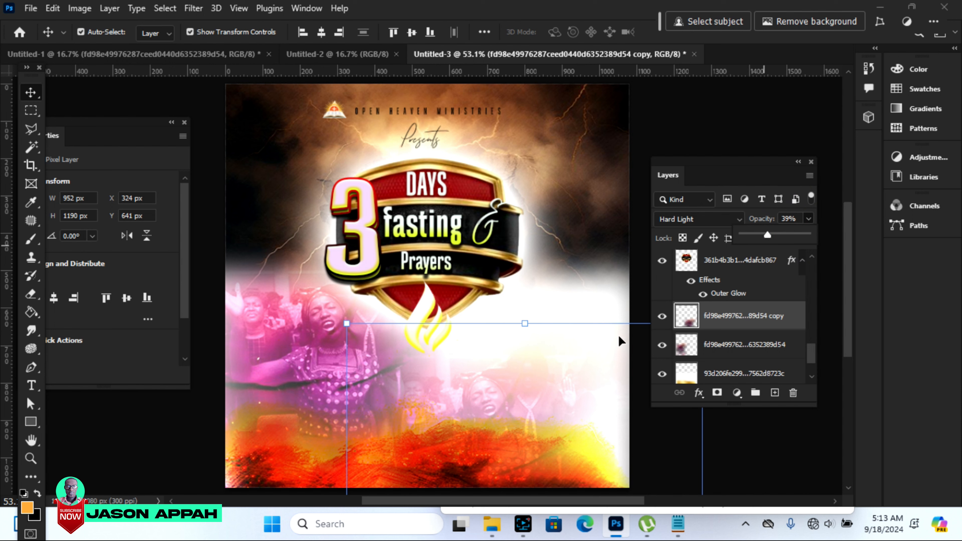
pyautogui.moveTo(488, 398); pyautogui.dragTo(510, 395)
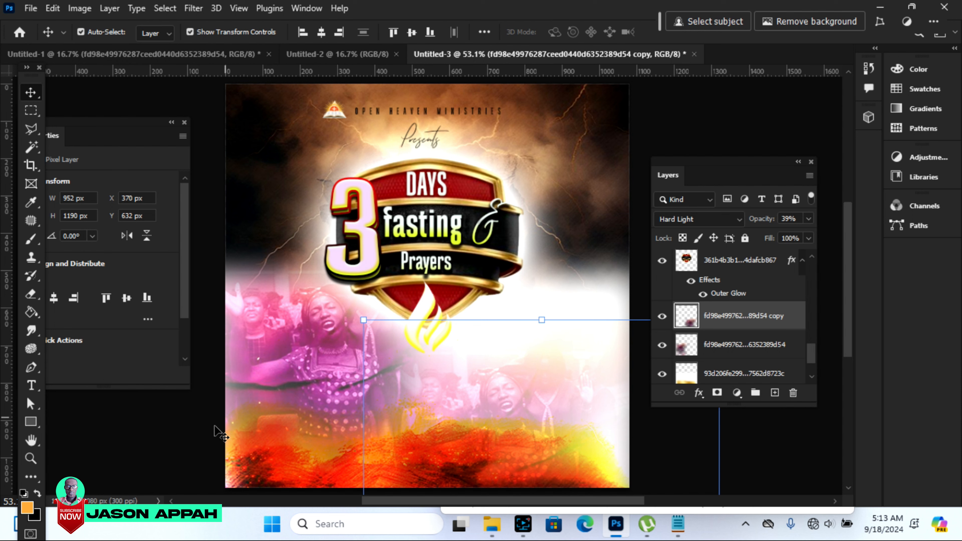
pyautogui.click(184, 431)
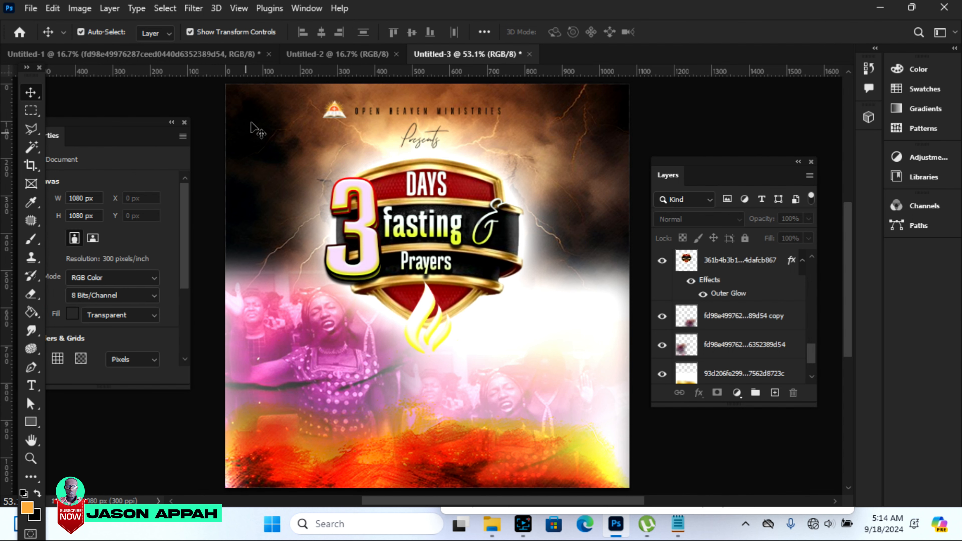
# Step: Bring the red ribbon from the Untitled-1 document into the flyer's upper-right corner and scale it to about 157 × 202 px
pyautogui.click(178, 56)
pyautogui.moveTo(448, 232); pyautogui.dragTo(575, 187)
pyautogui.click(587, 202)
pyautogui.moveTo(568, 155); pyautogui.dragTo(576, 146)
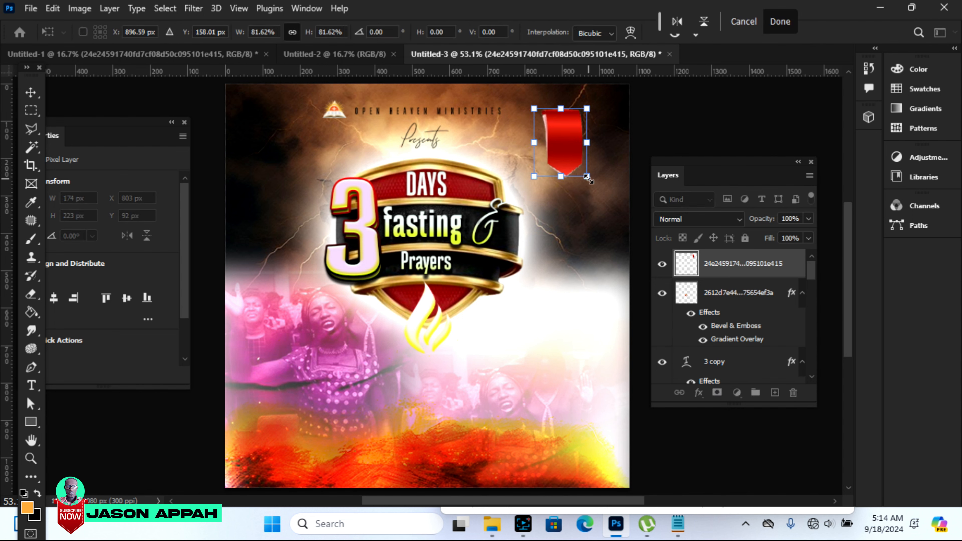
pyautogui.moveTo(587, 176); pyautogui.dragTo(589, 190)
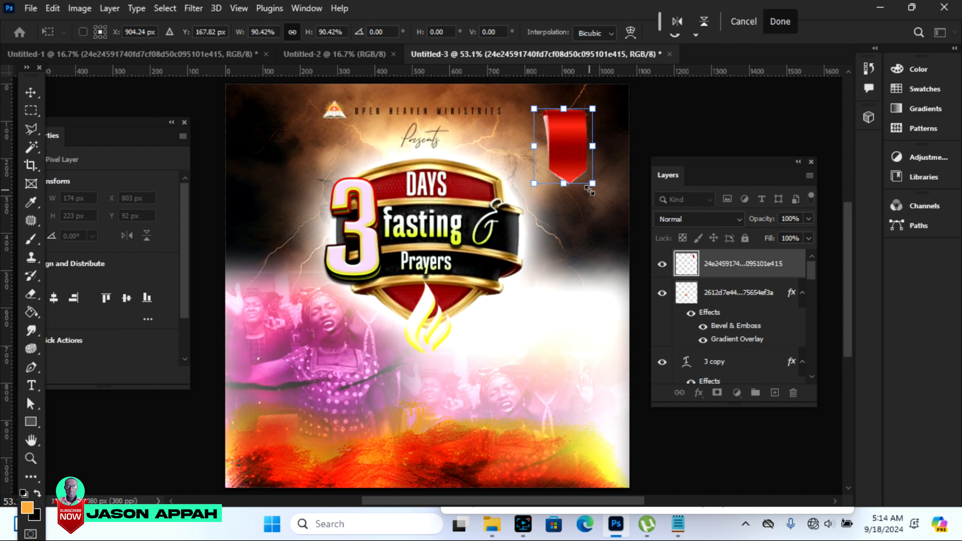
pyautogui.press('Return')
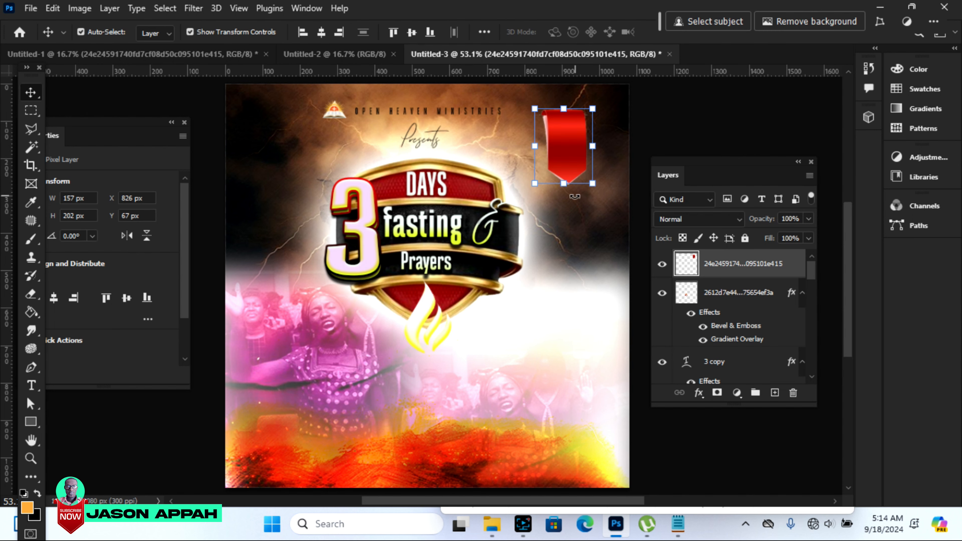
# Step: Nudge the red ribbon 6 px to the left
pyautogui.press('Left')
pyautogui.press('Left')
pyautogui.press('Left')
pyautogui.press('Left')
pyautogui.press('Left')
pyautogui.press('Left')
# Step: Switch to Notepad, copy the time "10" from the event notes, and return to the maximized Photoshop flyer
pyautogui.click(679, 525)
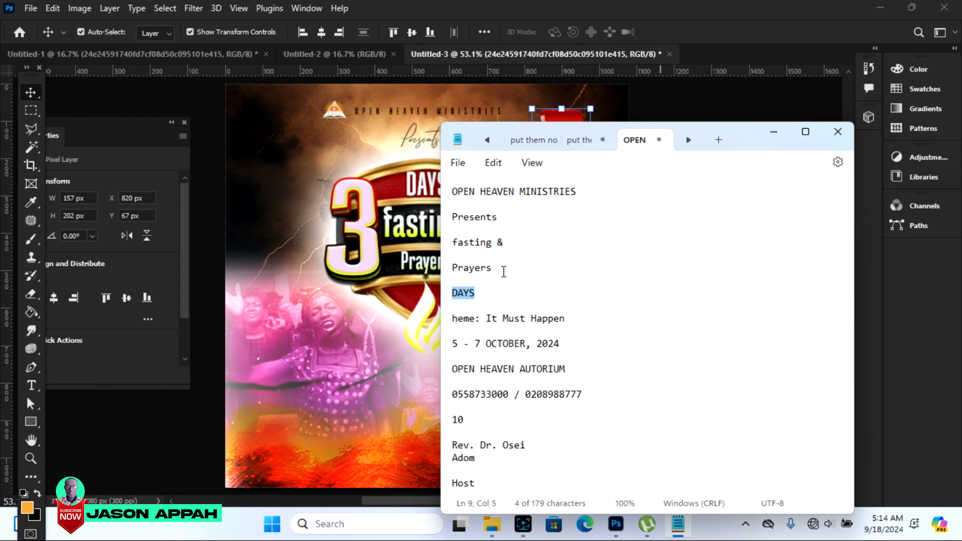
pyautogui.moveTo(470, 419); pyautogui.dragTo(445, 421)
pyautogui.rightClick(460, 420)
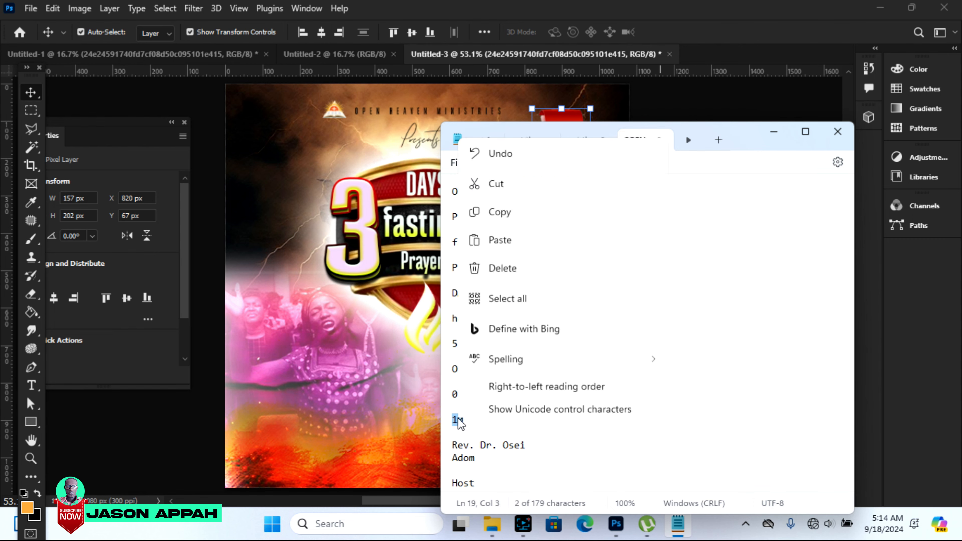
pyautogui.click(500, 149)
pyautogui.doubleClick(569, 13)
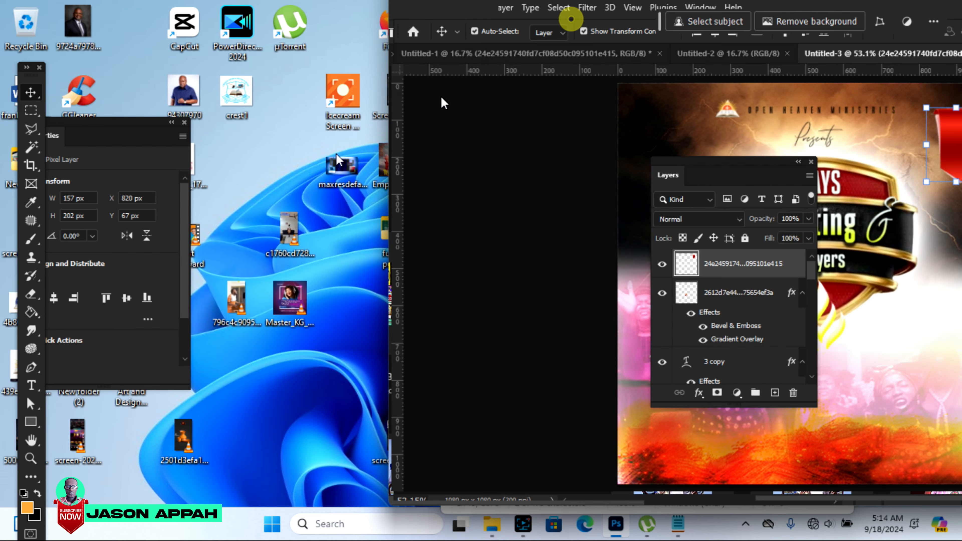
pyautogui.moveTo(903, 11); pyautogui.dragTo(511, 11)
pyautogui.click(901, 14)
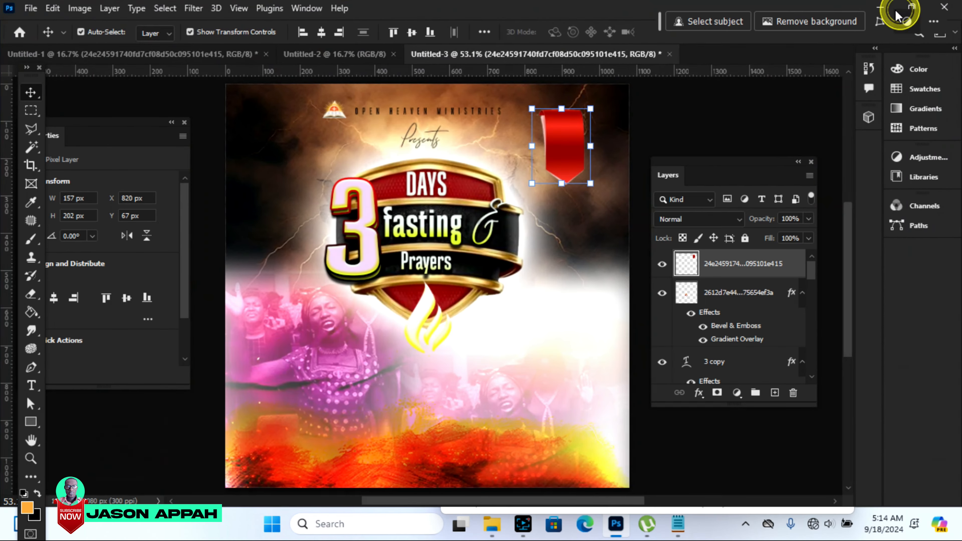
# Step: Add the text "10" in white 24 pt Mouzambik and position it on the upper part of the red ribbon
pyautogui.click(31, 384)
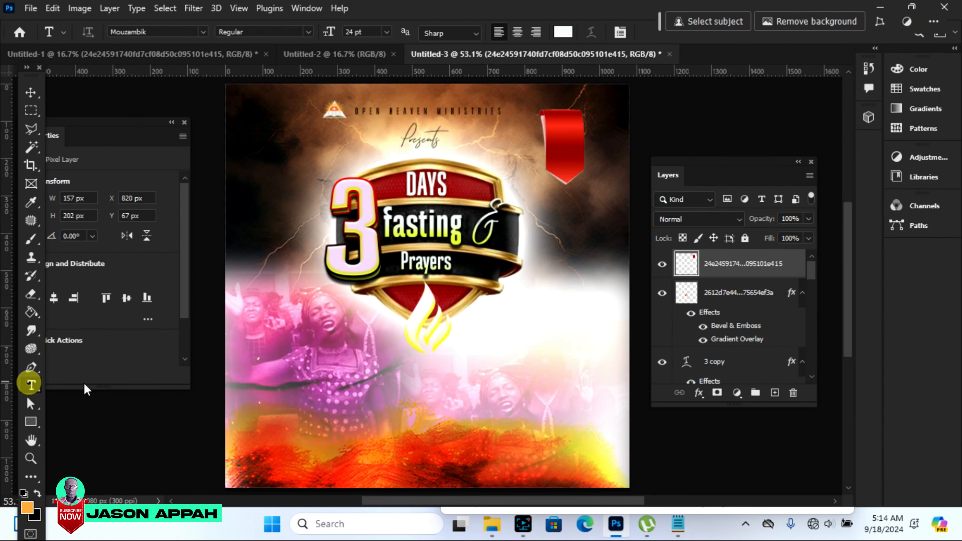
pyautogui.click(550, 236)
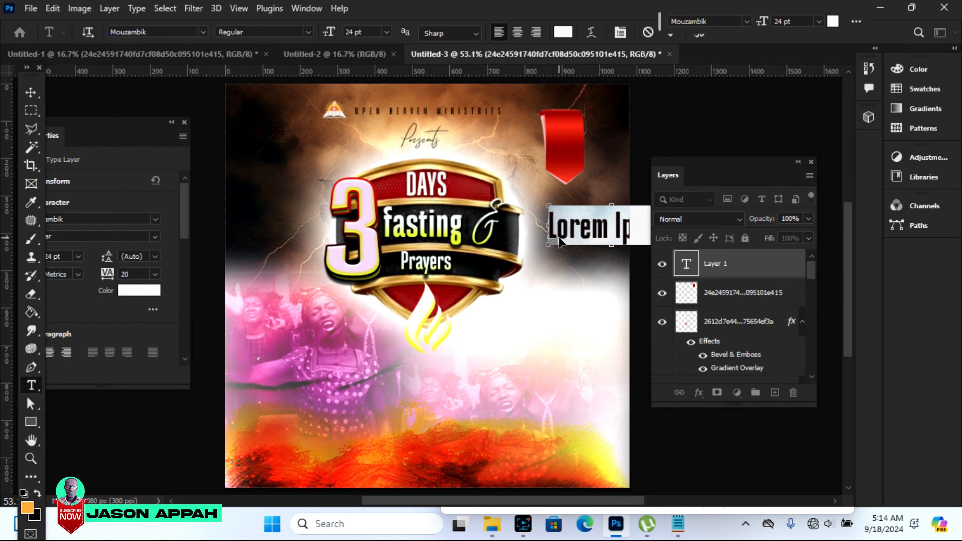
pyautogui.write('10')
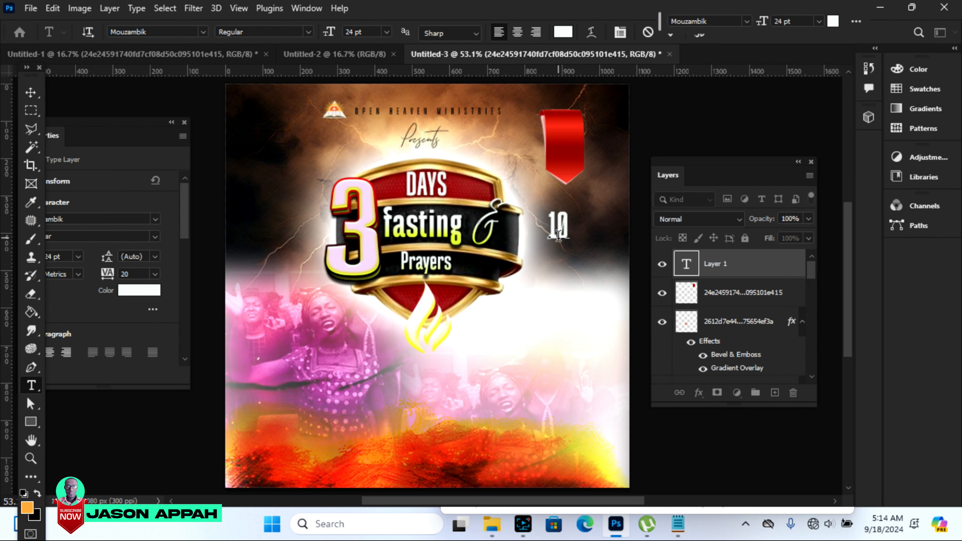
pyautogui.click(31, 92)
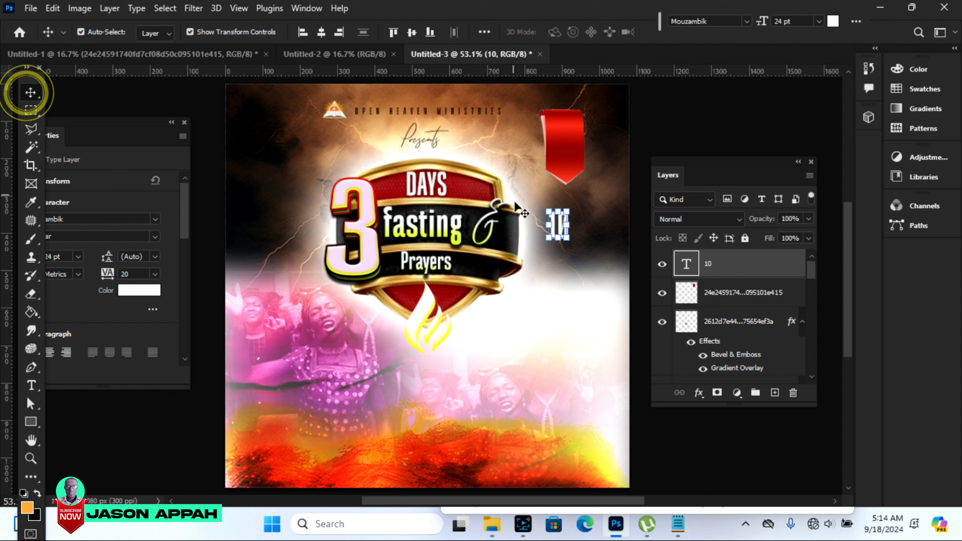
pyautogui.click(649, 133)
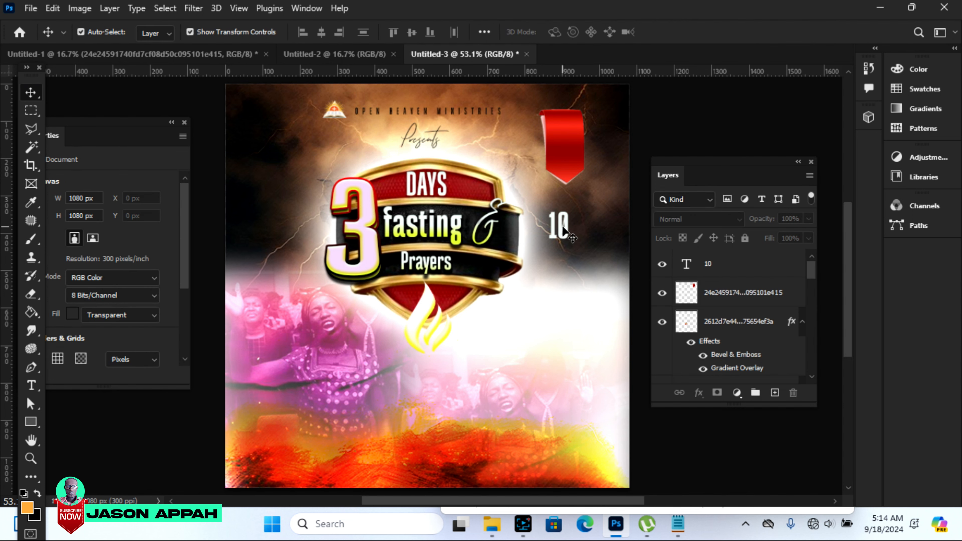
pyautogui.moveTo(563, 231); pyautogui.dragTo(569, 141)
# Step: Apply a drop shadow to the "10" text with 34% opacity and 40 px size
pyautogui.click(699, 393)
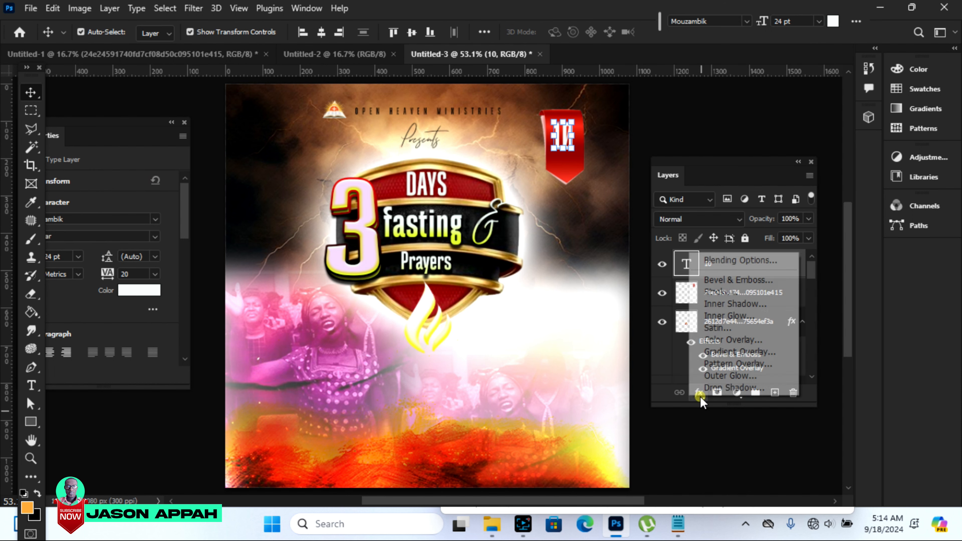
pyautogui.click(723, 388)
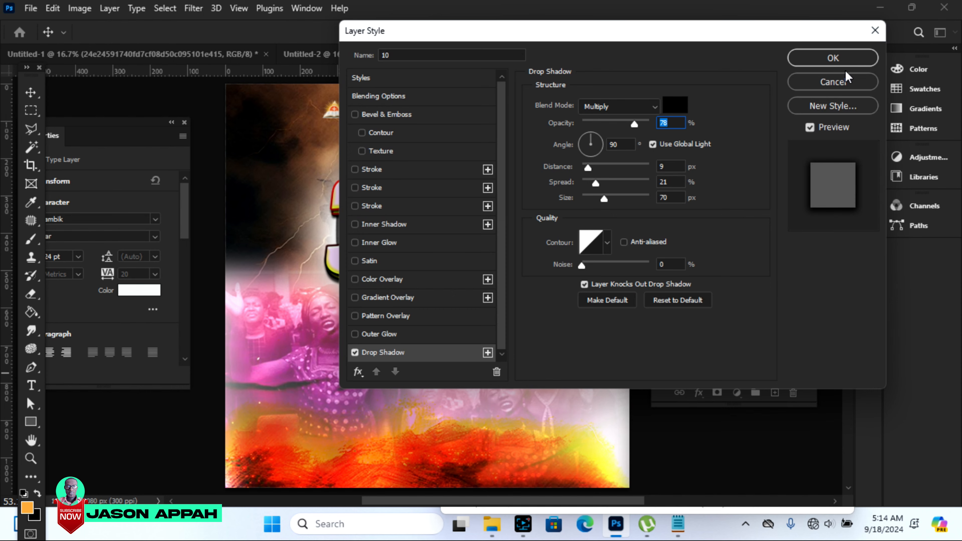
pyautogui.moveTo(768, 40); pyautogui.dragTo(688, 228)
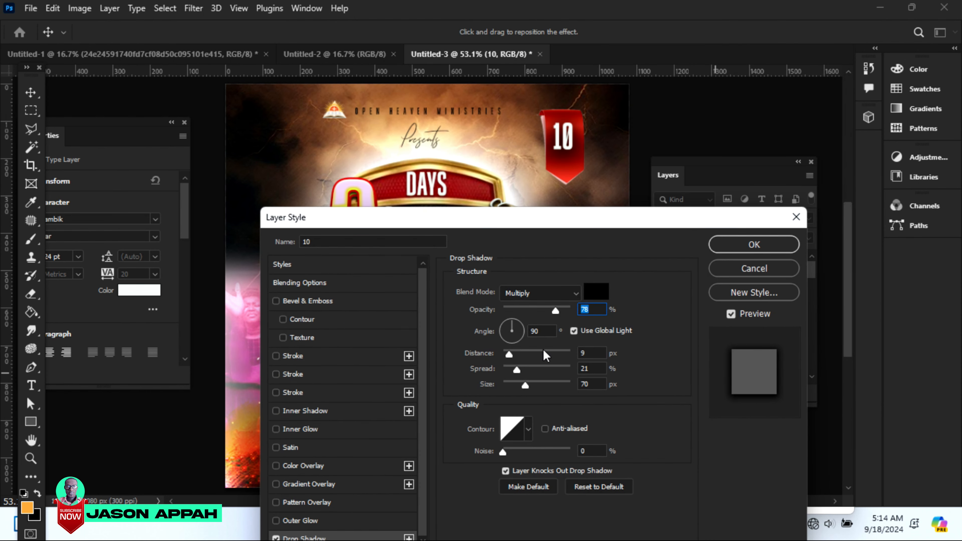
pyautogui.moveTo(525, 387); pyautogui.dragTo(518, 385)
pyautogui.moveTo(554, 312); pyautogui.dragTo(527, 308)
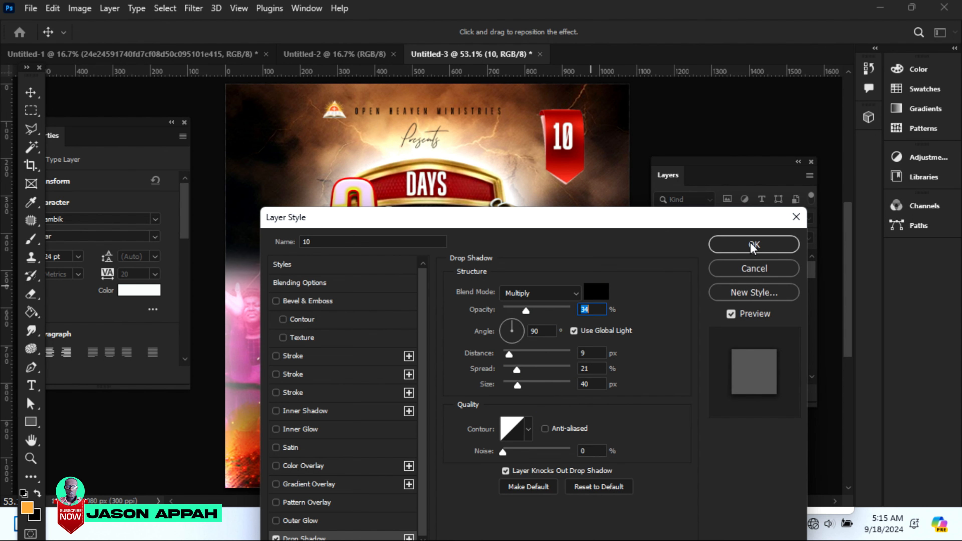
pyautogui.click(754, 245)
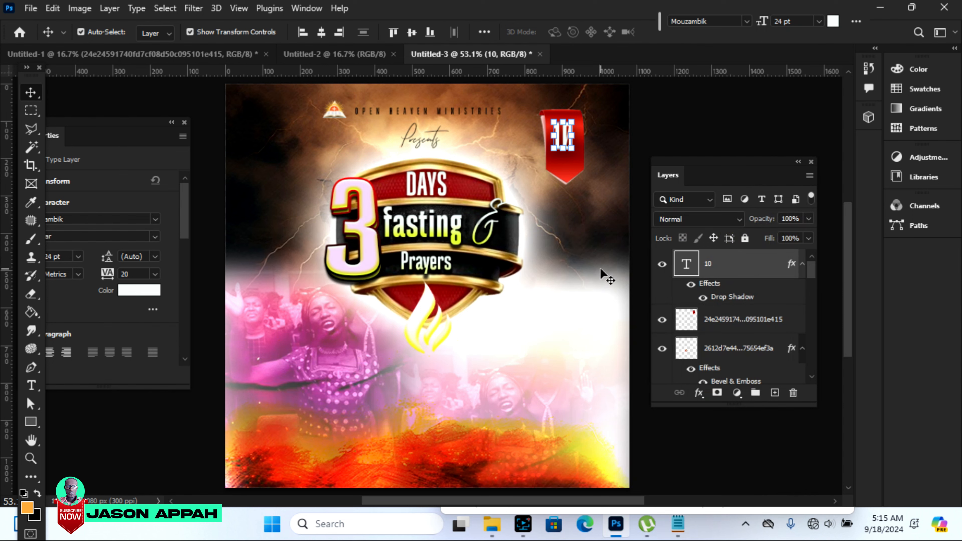
pyautogui.click(675, 121)
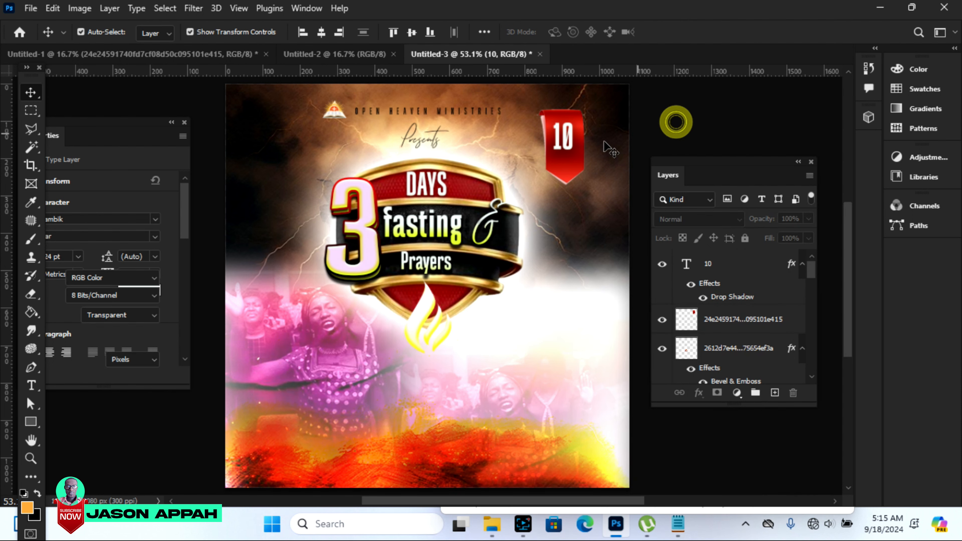
# Step: Duplicate the "10" text directly below itself on the ribbon and change the copy to "AM"
pyautogui.doubleClick(570, 148)
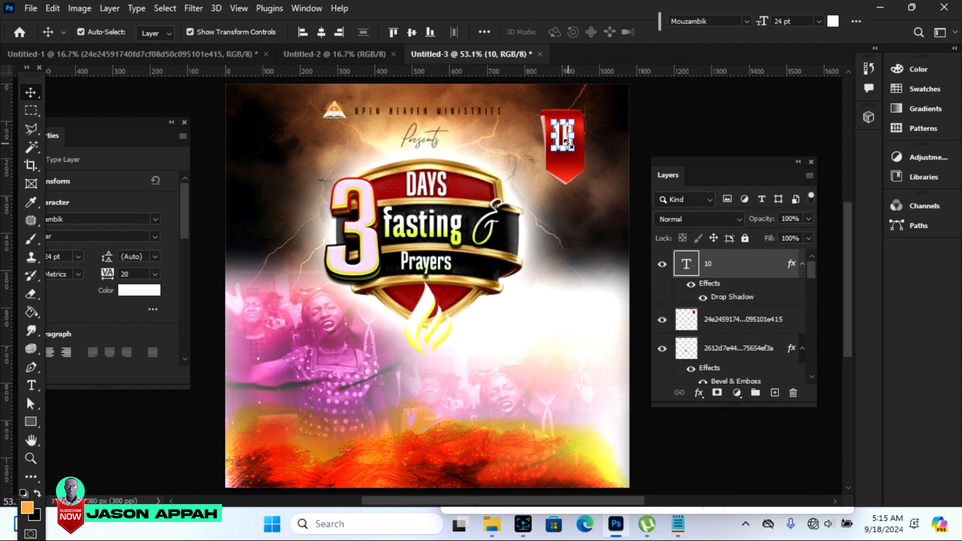
pyautogui.click(680, 124)
pyautogui.doubleClick(567, 140)
pyautogui.moveTo(563, 136); pyautogui.dragTo(565, 166)
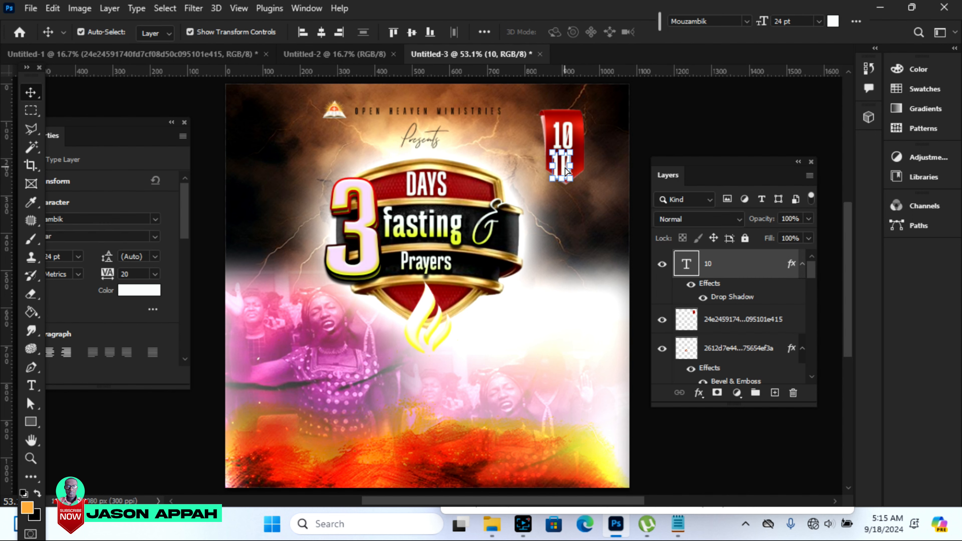
pyautogui.click(31, 386)
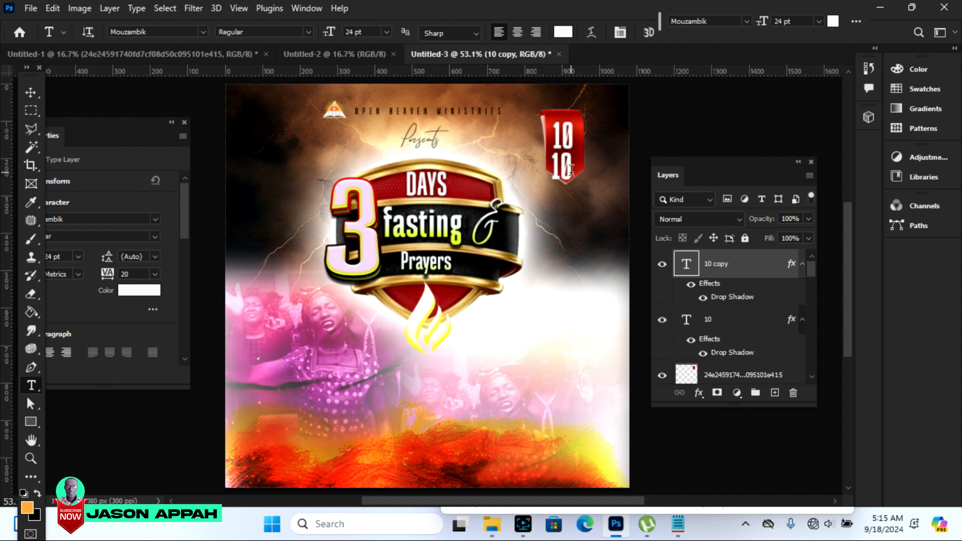
pyautogui.moveTo(571, 169); pyautogui.dragTo(542, 175)
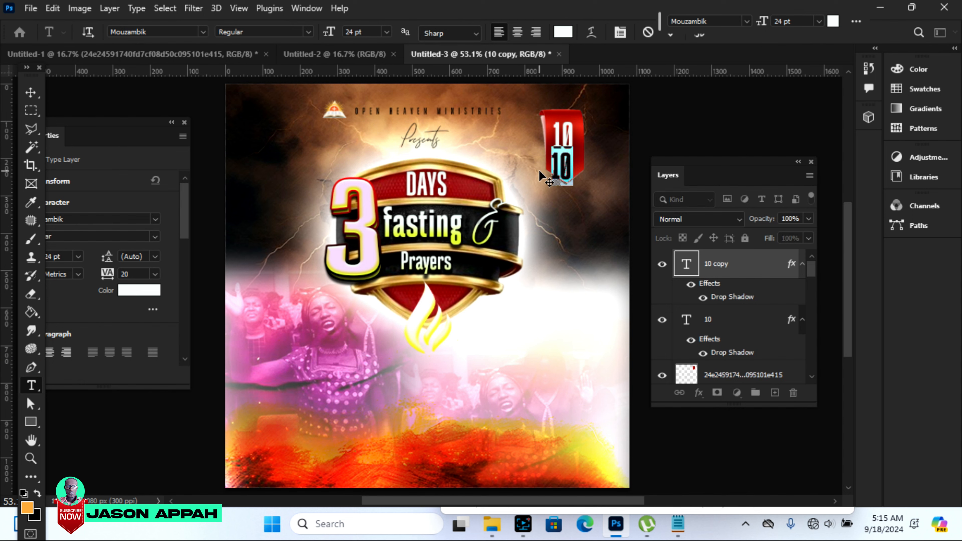
pyautogui.write('AM')
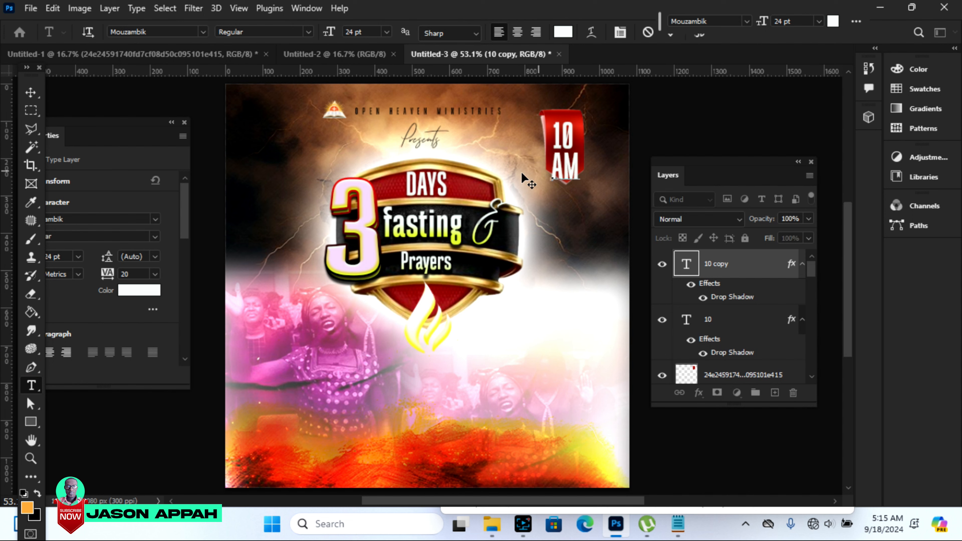
# Step: Scale the "AM" text to about 60% and position it beneath the "10" inside the ribbon
pyautogui.click(30, 92)
pyautogui.hotkey('ctrl', 't')
pyautogui.moveTo(581, 146); pyautogui.dragTo(564, 167)
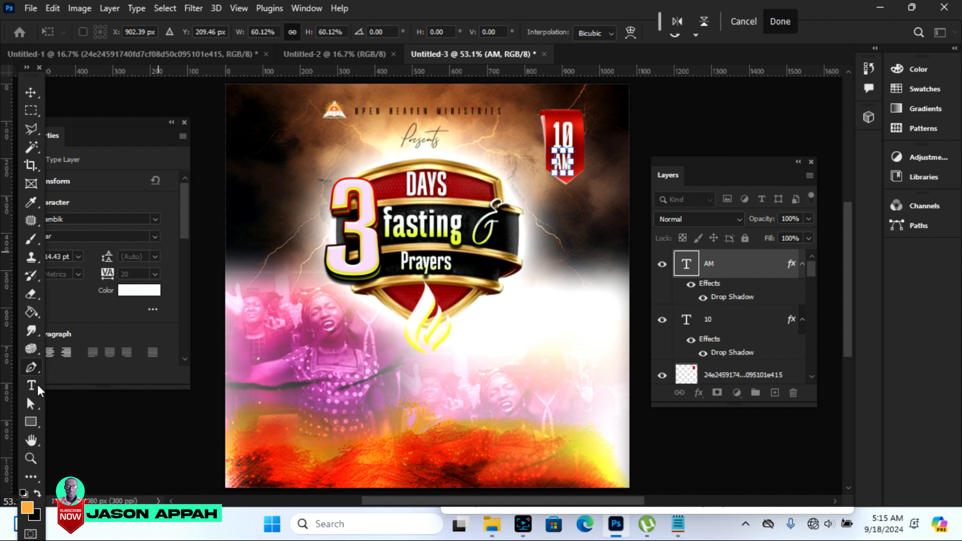
# Step: Change the "AM" text color to bright yellow and deselect the layer
pyautogui.click(32, 386)
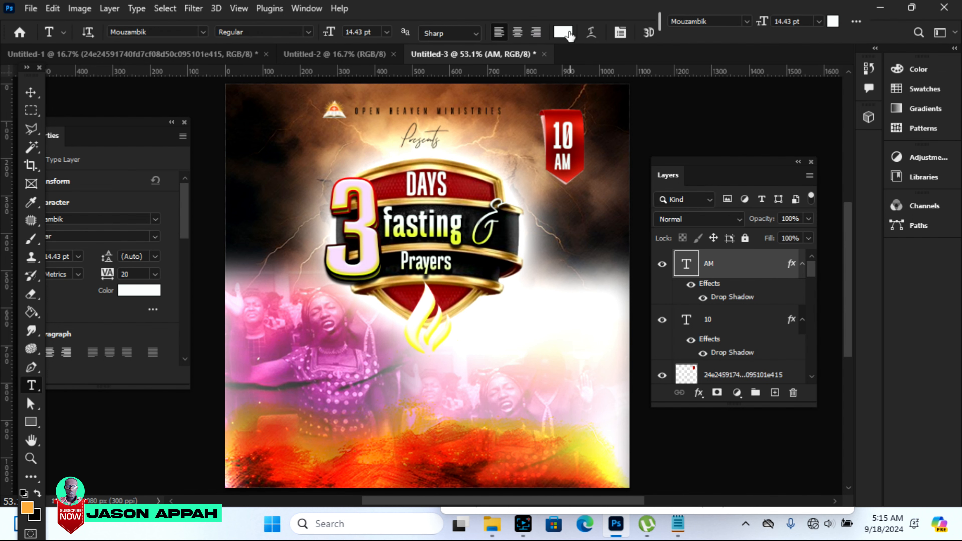
pyautogui.click(564, 33)
pyautogui.moveTo(767, 283); pyautogui.dragTo(763, 273)
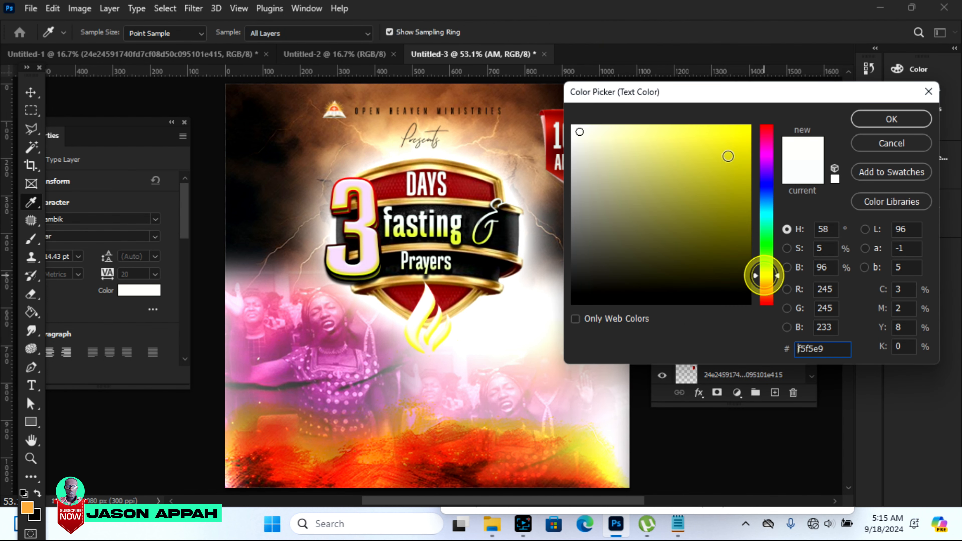
pyautogui.moveTo(728, 157); pyautogui.dragTo(747, 97)
pyautogui.click(871, 119)
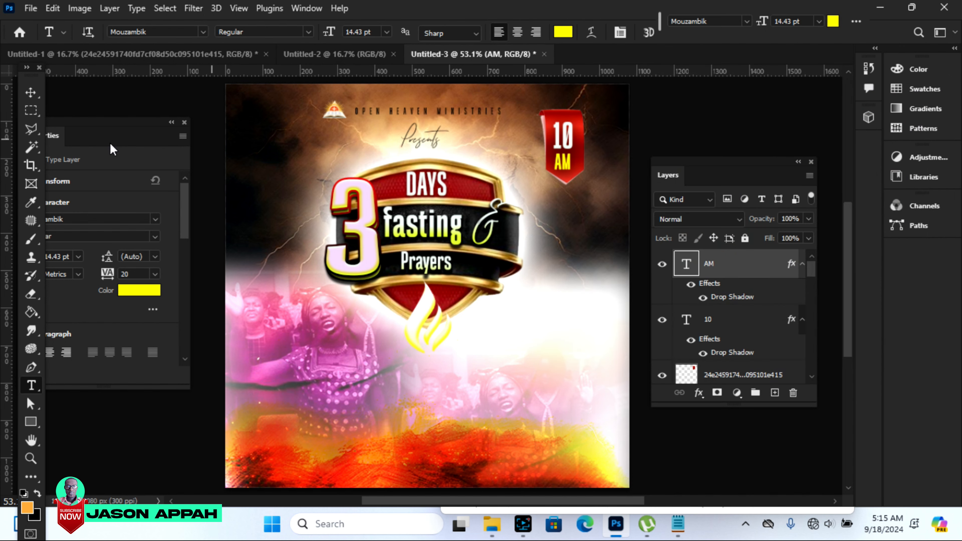
pyautogui.click(37, 94)
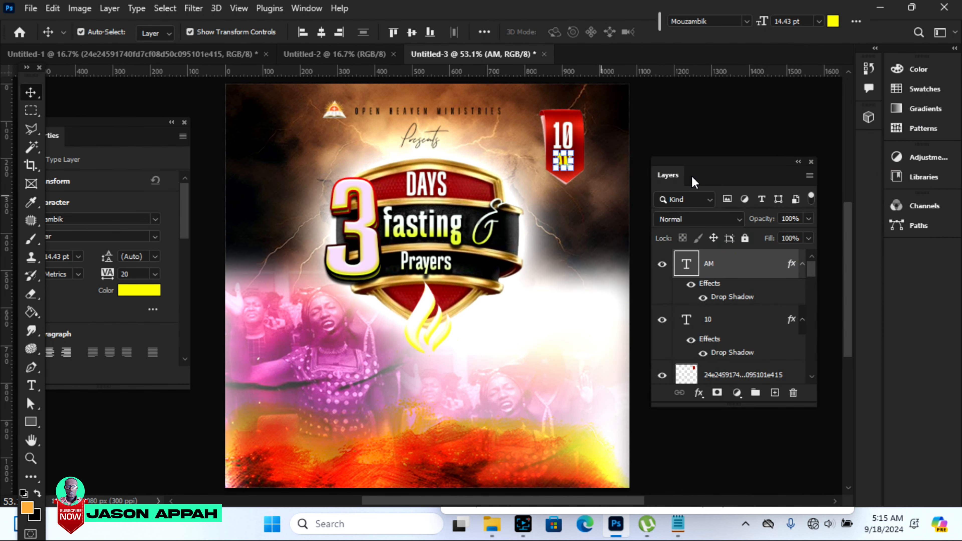
pyautogui.click(209, 99)
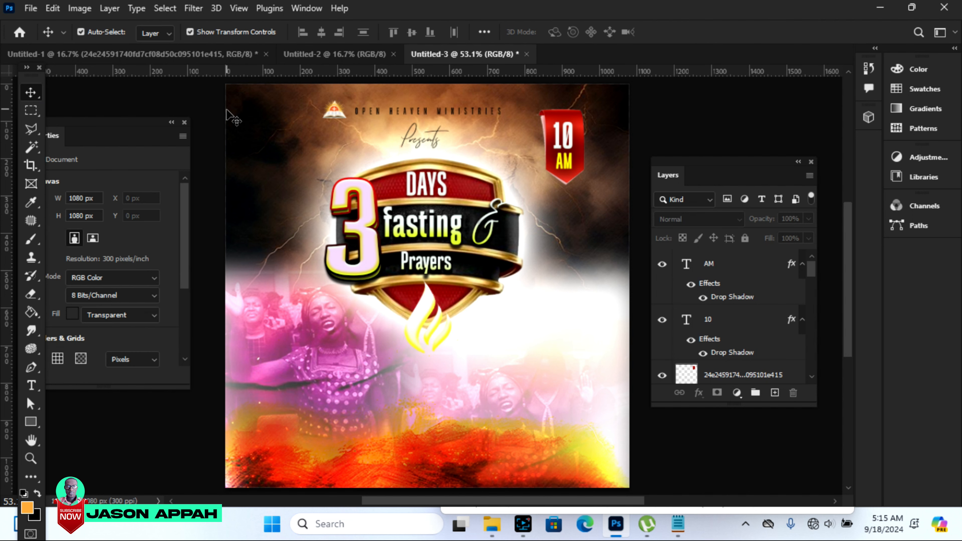
# Step: Bring the pngegg(65) scratched texture from Untitled-1 into the flyer and scale it to about 40%, covering the whole canvas
pyautogui.click(106, 54)
pyautogui.moveTo(366, 337); pyautogui.dragTo(454, 289)
pyautogui.moveTo(335, 171); pyautogui.dragTo(236, 77)
pyautogui.moveTo(571, 405); pyautogui.dragTo(639, 474)
pyautogui.moveTo(236, 473); pyautogui.dragTo(223, 487)
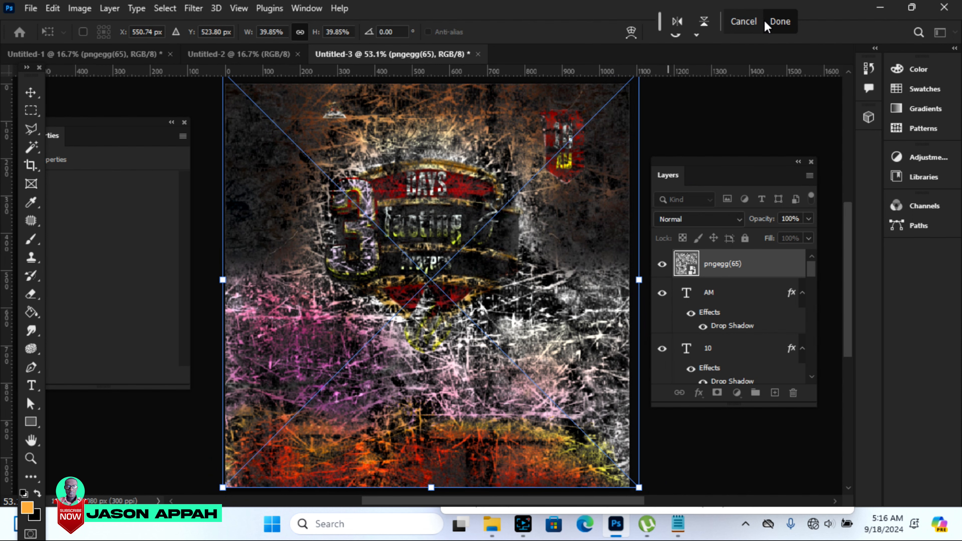
pyautogui.click(773, 20)
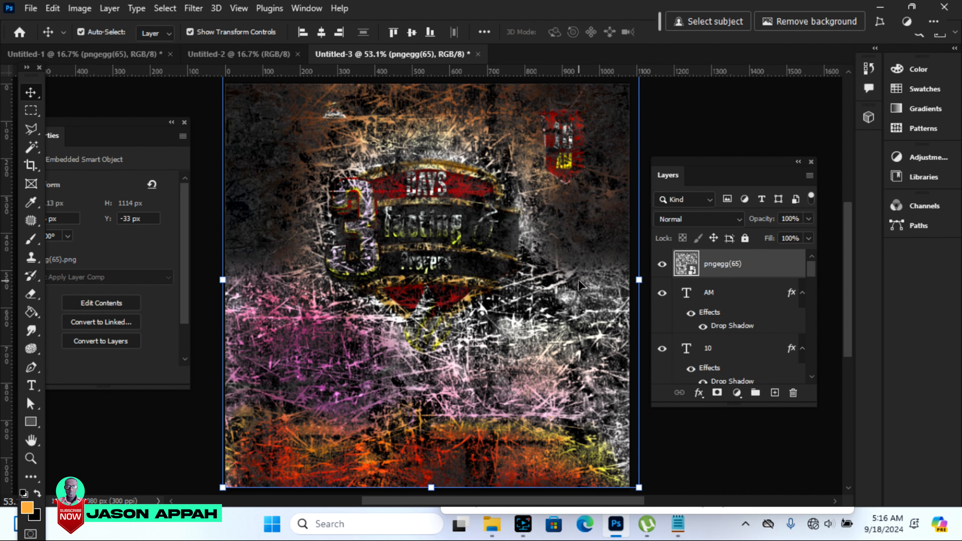
# Step: Nudge the scratched texture layer slightly down and to the left, to about X -8 px, Y -29 px
pyautogui.press('Down')
pyautogui.press('Down')
pyautogui.press('Down')
pyautogui.press('Down')
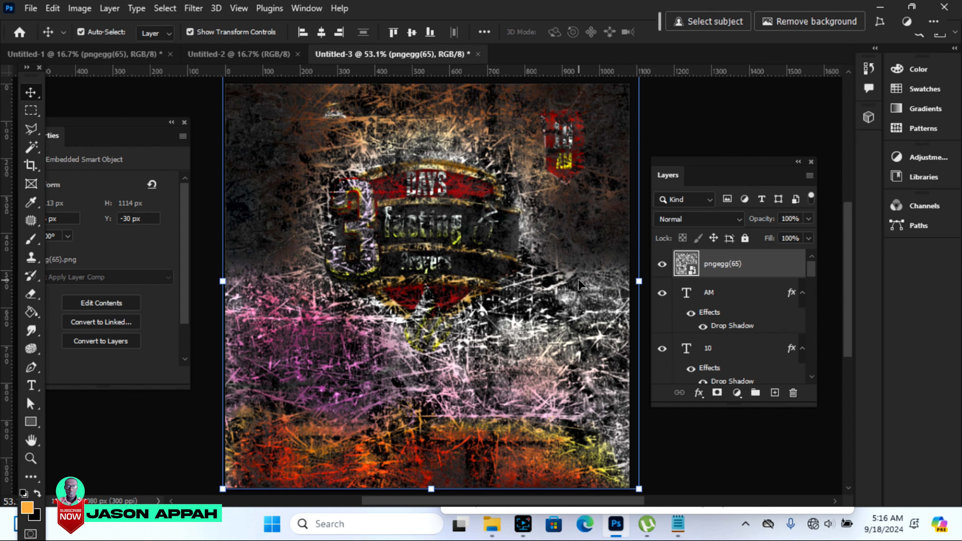
pyautogui.press('Left')
pyautogui.press('Left')
pyautogui.press('Left')
pyautogui.press('Left')
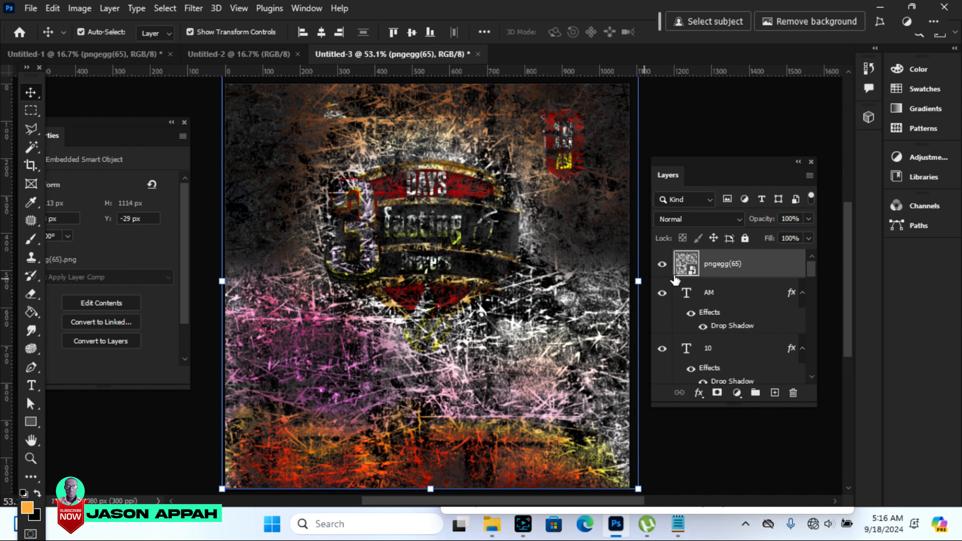
# Step: Rasterize the pngegg(65) texture layer and set its blend mode to Exclusion
pyautogui.rightClick(715, 277)
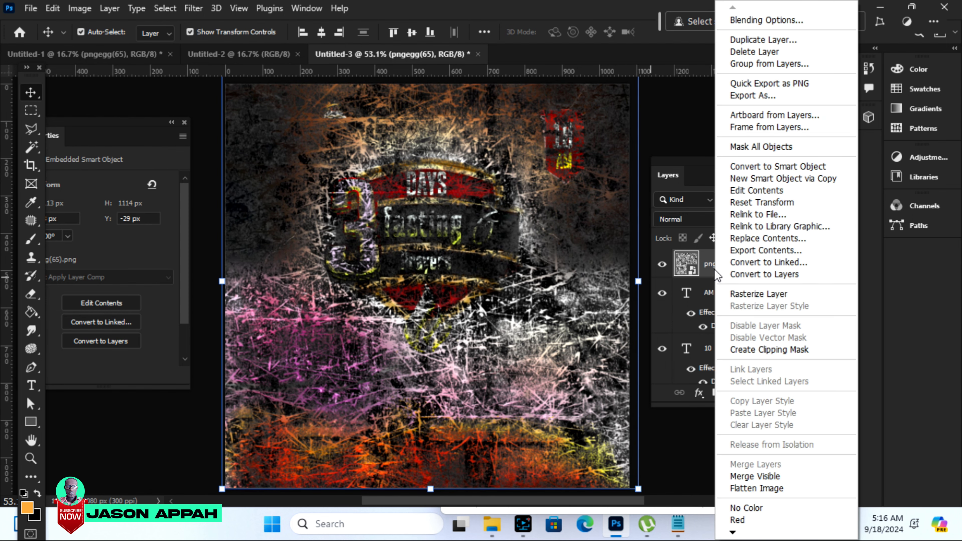
pyautogui.click(751, 295)
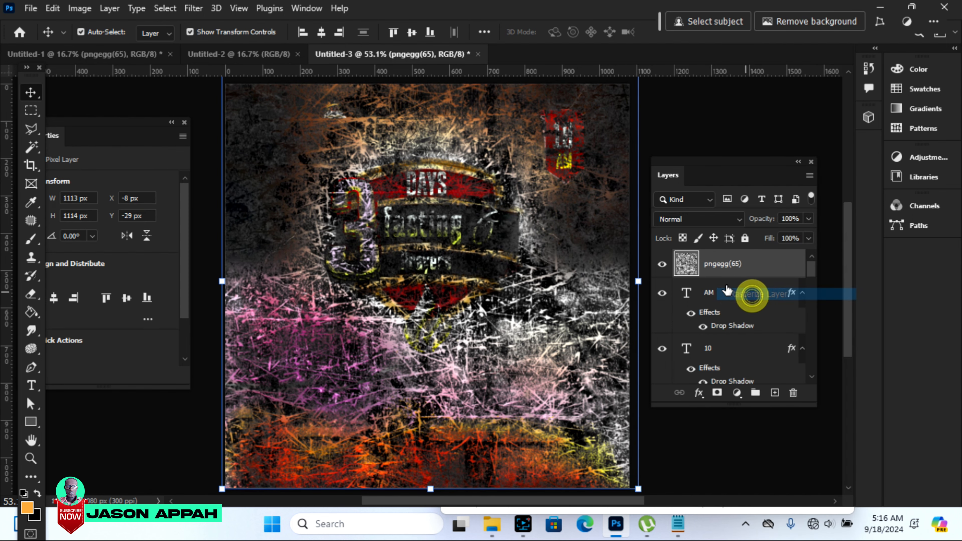
pyautogui.click(691, 218)
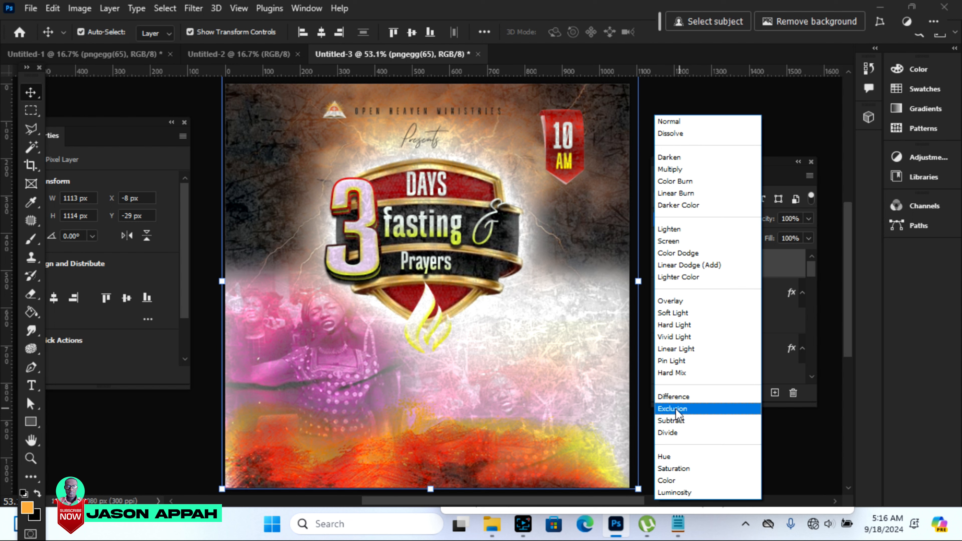
pyautogui.click(676, 409)
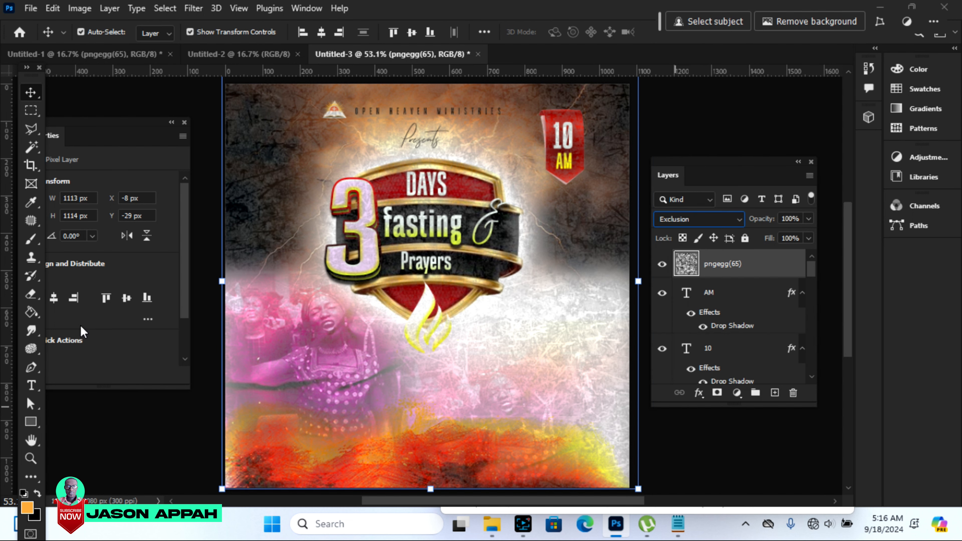
# Step: Erase the texture over the central 3 Days fasting & Prayers badge with a 500 px soft eraser
pyautogui.click(30, 293)
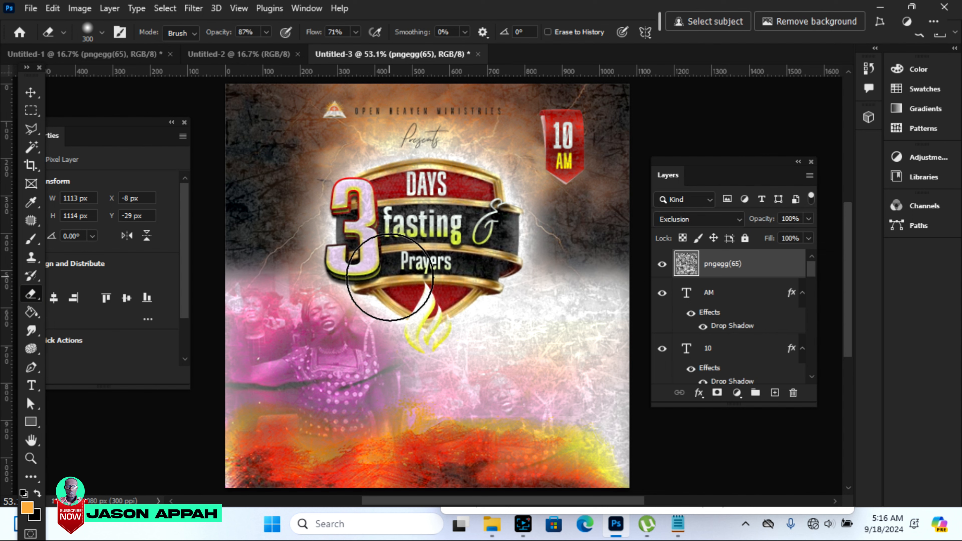
pyautogui.press(']')
pyautogui.press(']')
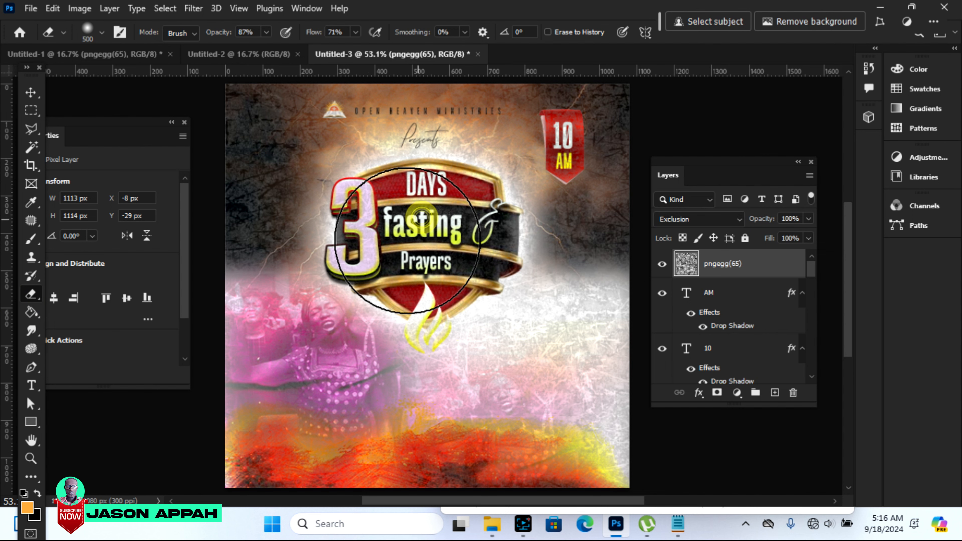
# Step: Erase the texture over the red 10 AM ribbon with the eraser reduced to 150 px
pyautogui.press('[')
pyautogui.press('[')
pyautogui.press('[')
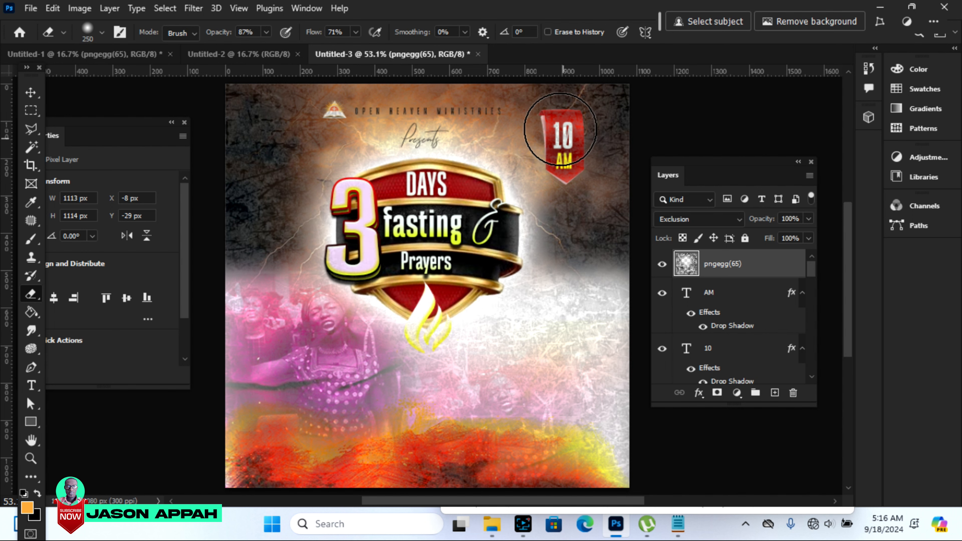
pyautogui.press('p')
pyautogui.click(29, 293)
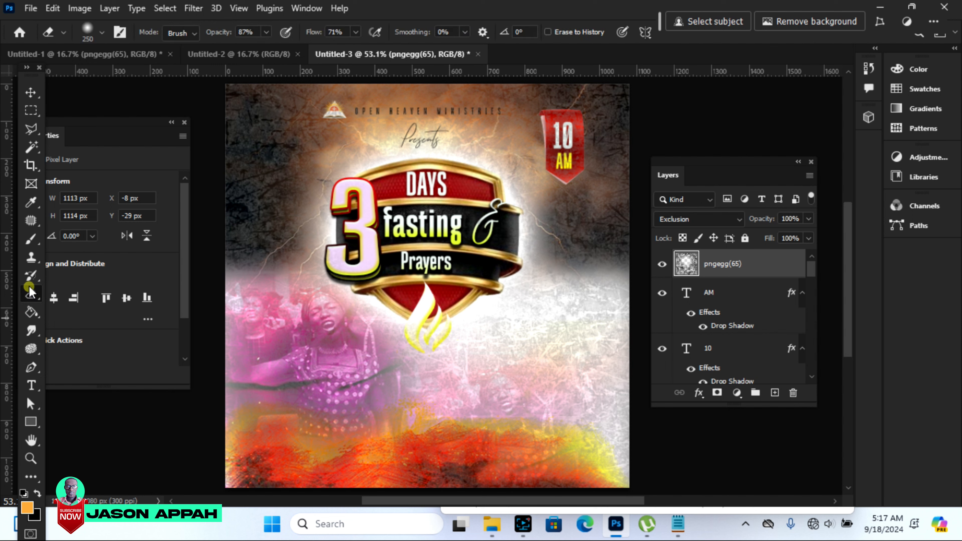
pyautogui.press('[')
pyautogui.press('[')
pyautogui.press('[')
pyautogui.press('[')
pyautogui.moveTo(553, 120)
pyautogui.mouseDown()
pyautogui.moveTo(567, 174)
pyautogui.moveTo(574, 122)
pyautogui.moveTo(567, 157)
pyautogui.moveTo(551, 137)
pyautogui.mouseUp()
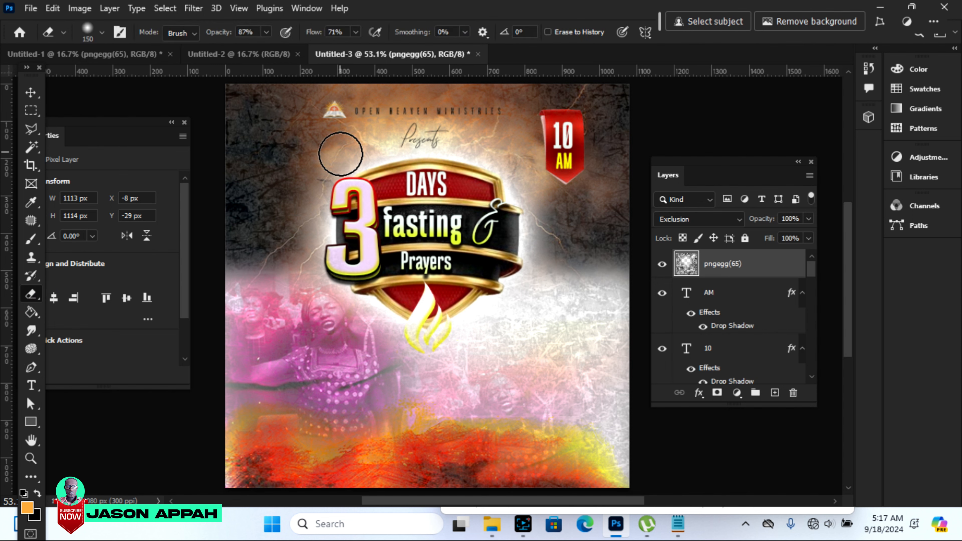
# Step: Clear the remaining texture from the badge's lower part and the flame with the eraser enlarged to 400 px
pyautogui.press(']')
pyautogui.press(']')
pyautogui.press(']')
pyautogui.press(']')
pyautogui.press(']')
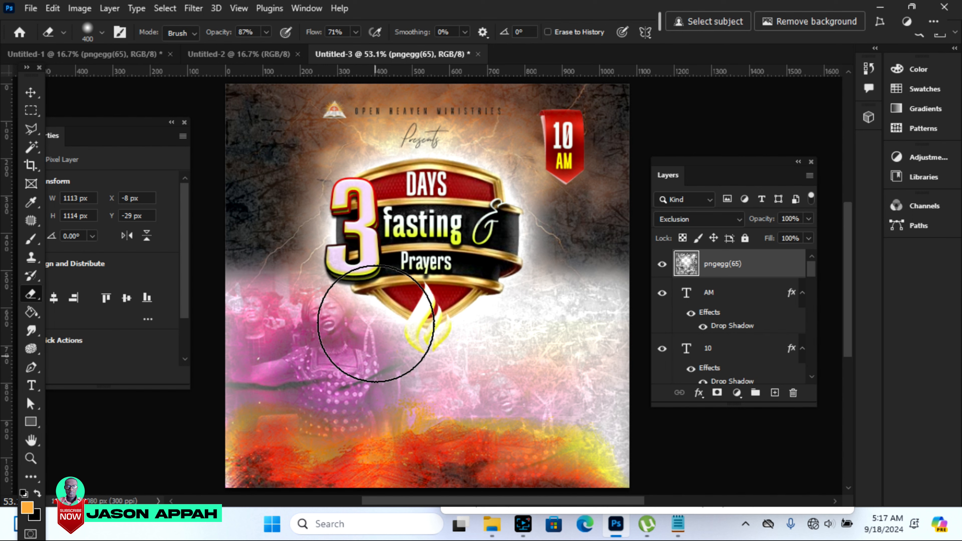
pyautogui.press(']')
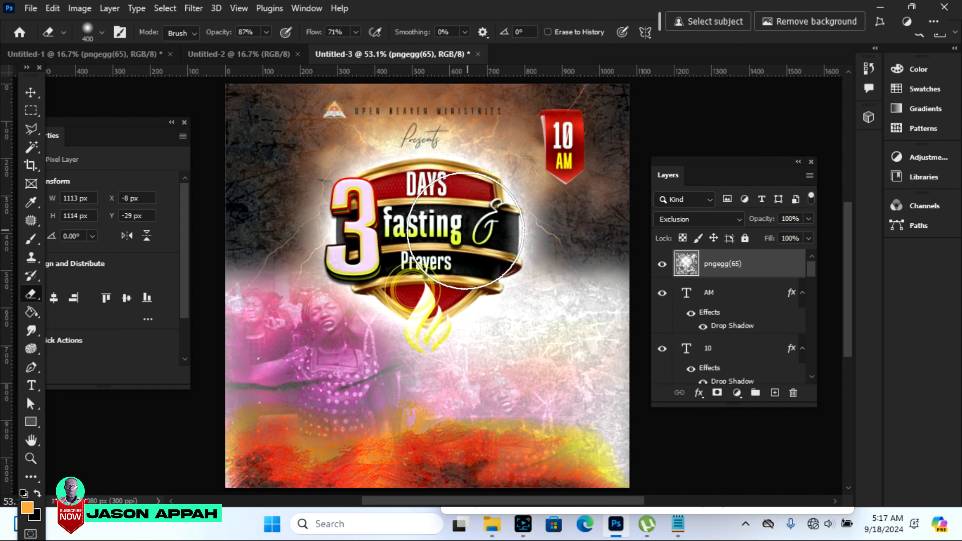
pyautogui.press('[')
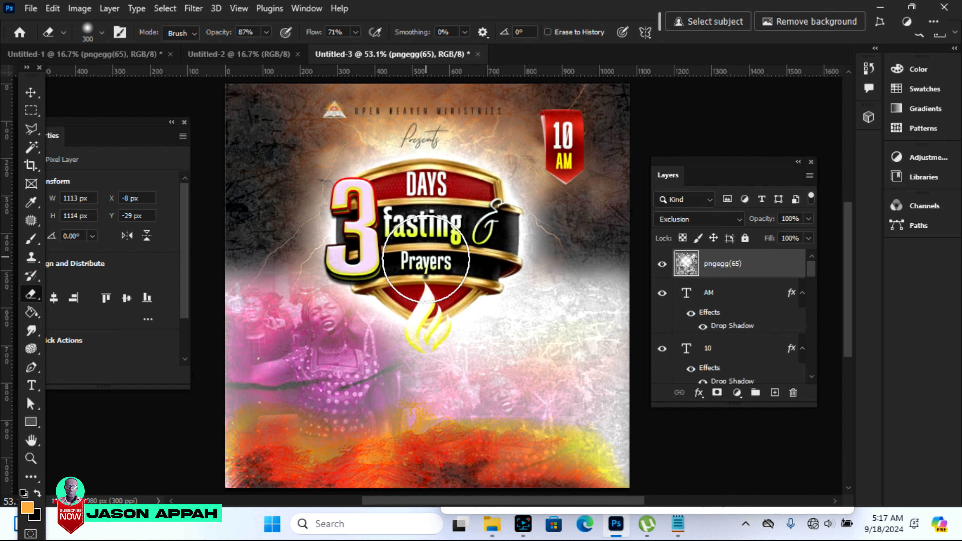
# Step: Erase the texture over the Open Heaven Ministries header and the "Presents" text with a 60 px eraser
pyautogui.press('[')
pyautogui.press('[')
pyautogui.press('[')
pyautogui.press('[')
pyautogui.press('[')
pyautogui.press('[')
pyautogui.press('[')
pyautogui.press('[')
pyautogui.press('[')
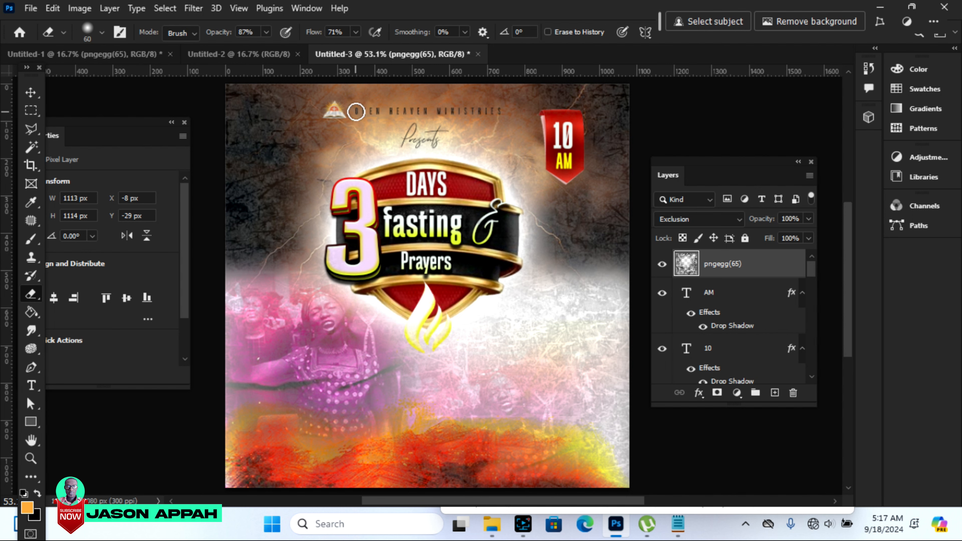
pyautogui.moveTo(412, 140)
pyautogui.mouseDown()
pyautogui.moveTo(415, 150)
pyautogui.moveTo(430, 138)
pyautogui.moveTo(442, 147)
pyautogui.moveTo(403, 147)
pyautogui.moveTo(426, 137)
pyautogui.moveTo(414, 158)
pyautogui.mouseUp()
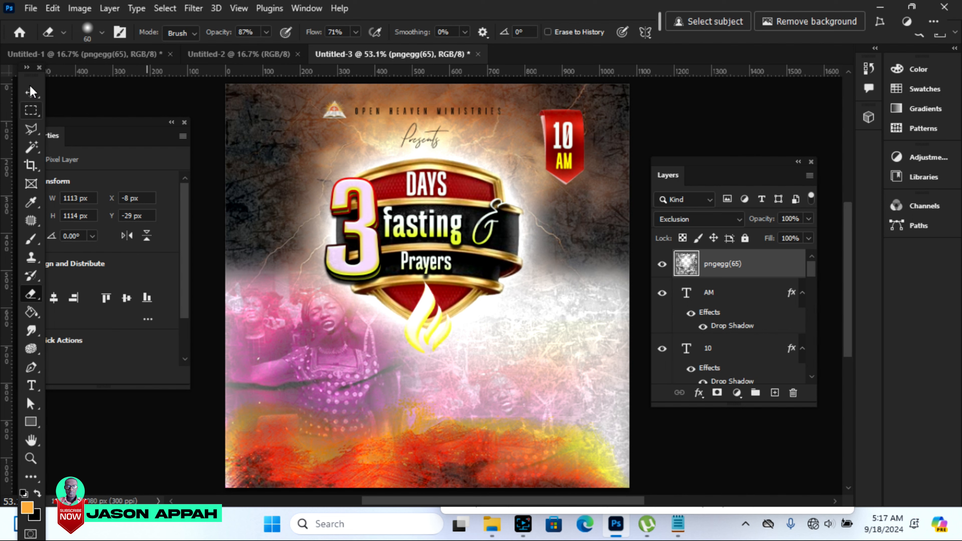
# Step: Edit the flame's Gradient Overlay and set the gradient's first color stop to orange ff9a0a
pyautogui.click(31, 92)
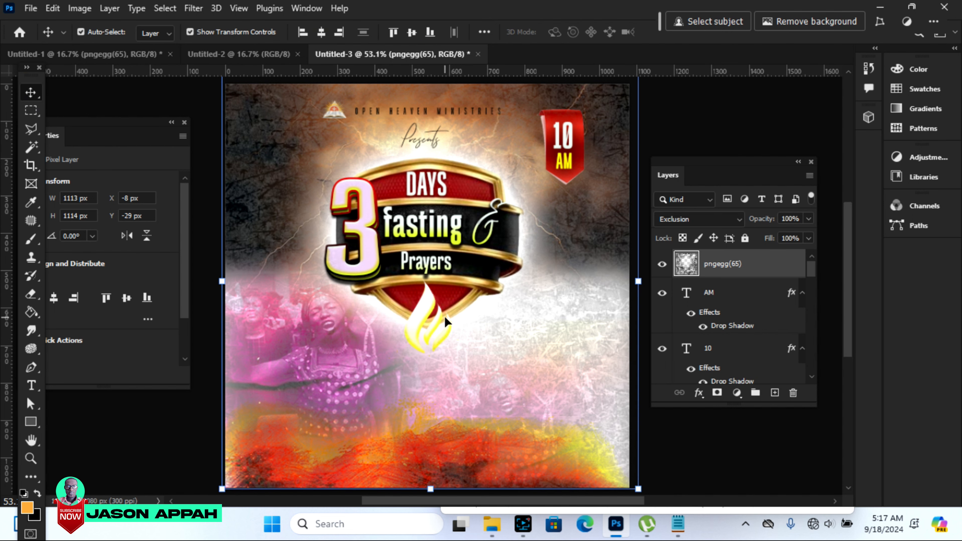
pyautogui.click(428, 308)
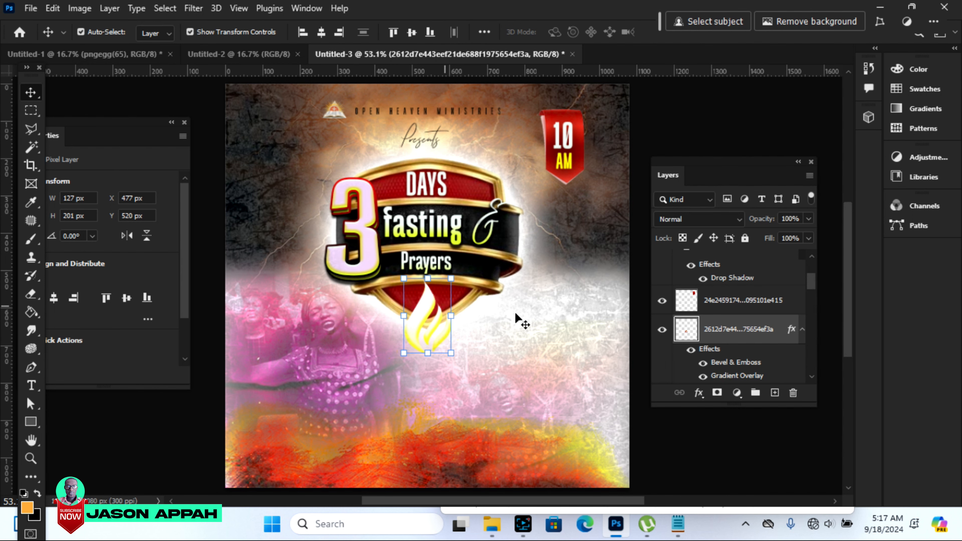
pyautogui.doubleClick(729, 377)
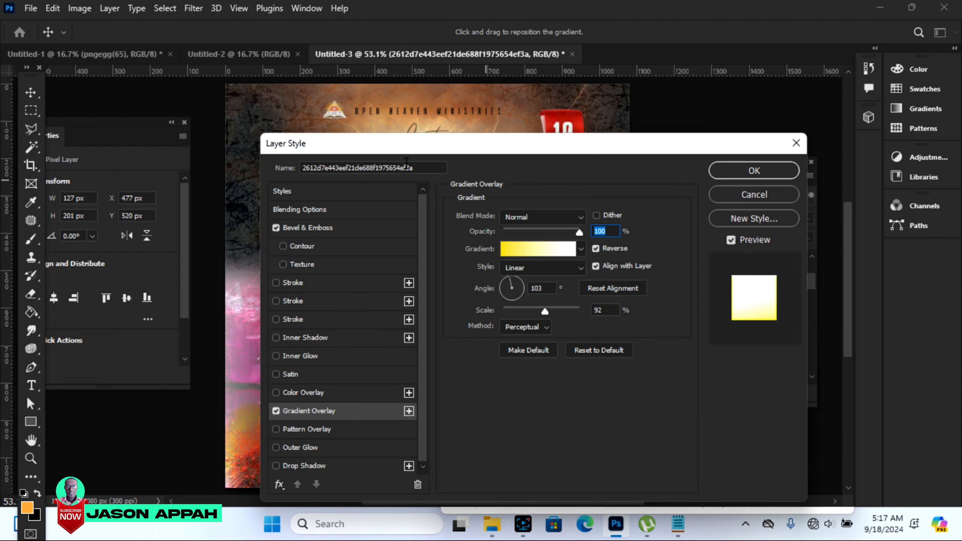
pyautogui.moveTo(373, 149); pyautogui.dragTo(617, 100)
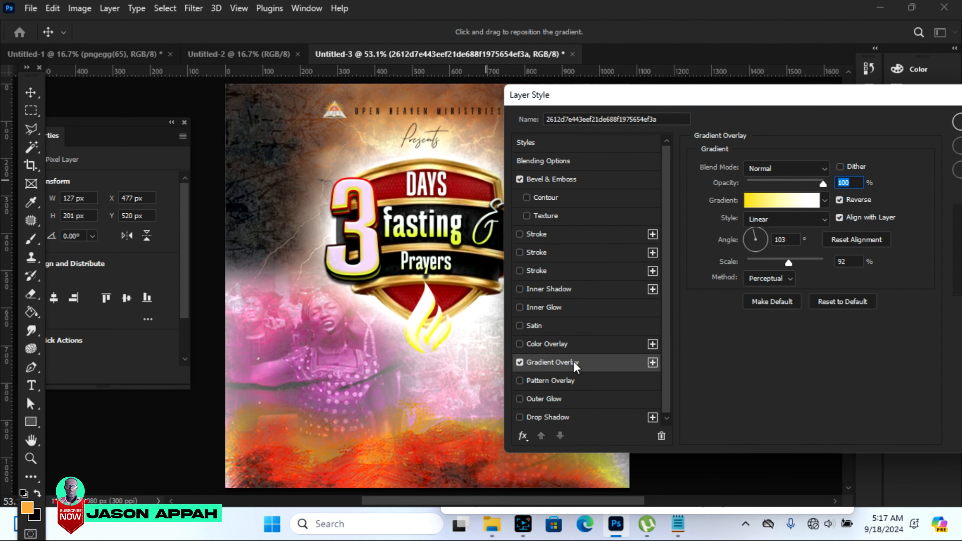
pyautogui.click(777, 208)
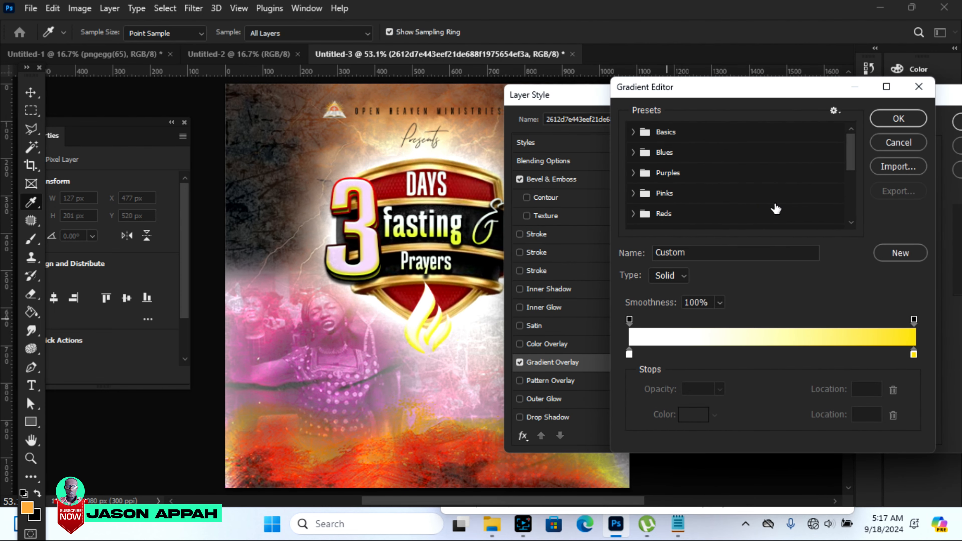
pyautogui.click(630, 356)
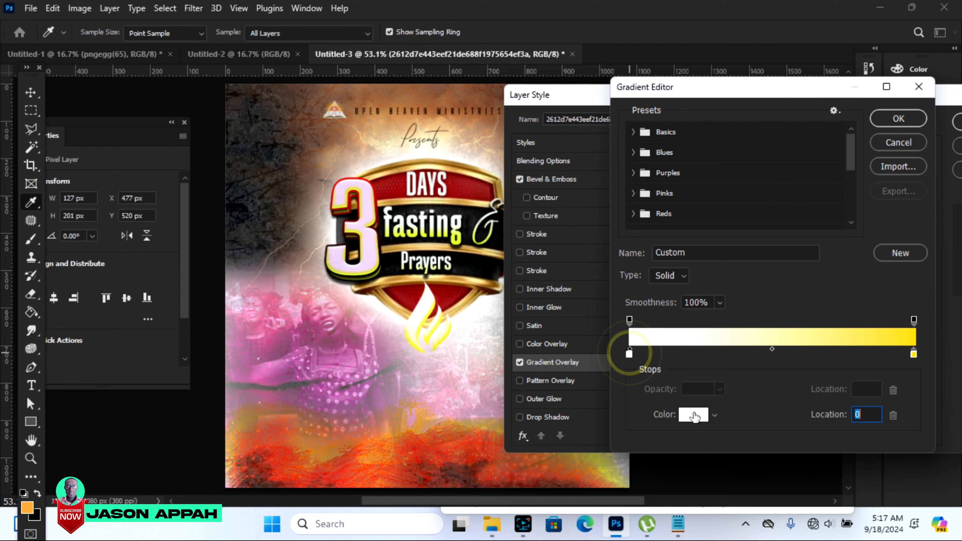
pyautogui.click(693, 415)
pyautogui.click(456, 300)
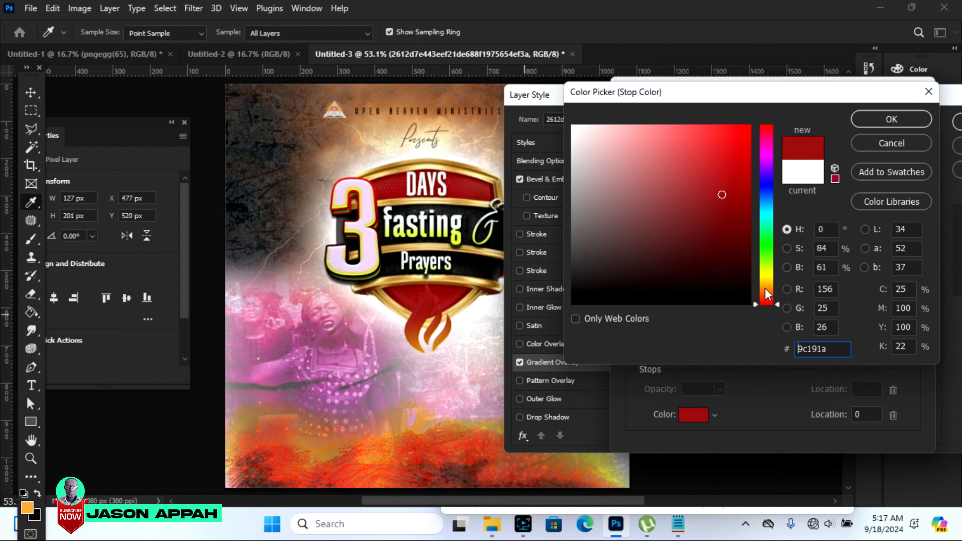
pyautogui.moveTo(767, 294); pyautogui.dragTo(766, 287)
pyautogui.moveTo(737, 134); pyautogui.dragTo(745, 125)
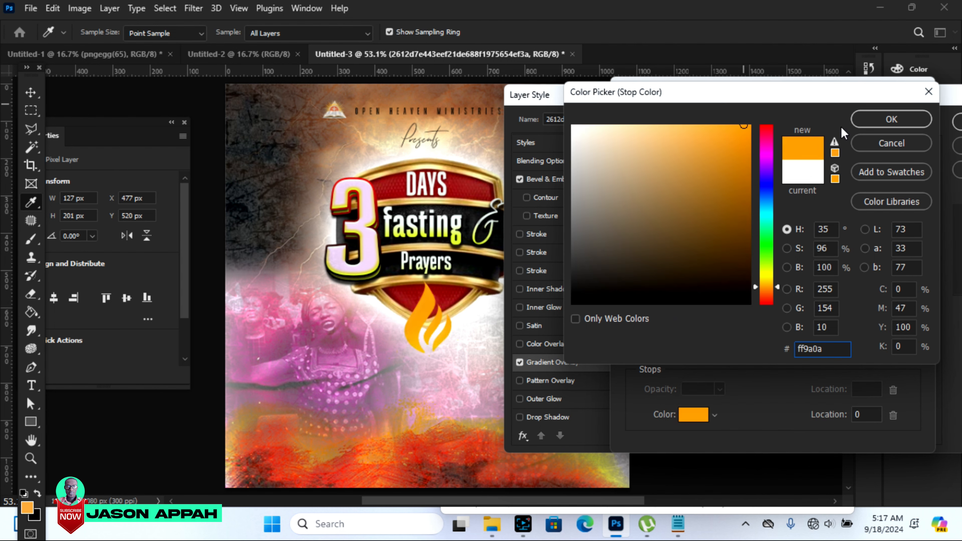
pyautogui.click(891, 119)
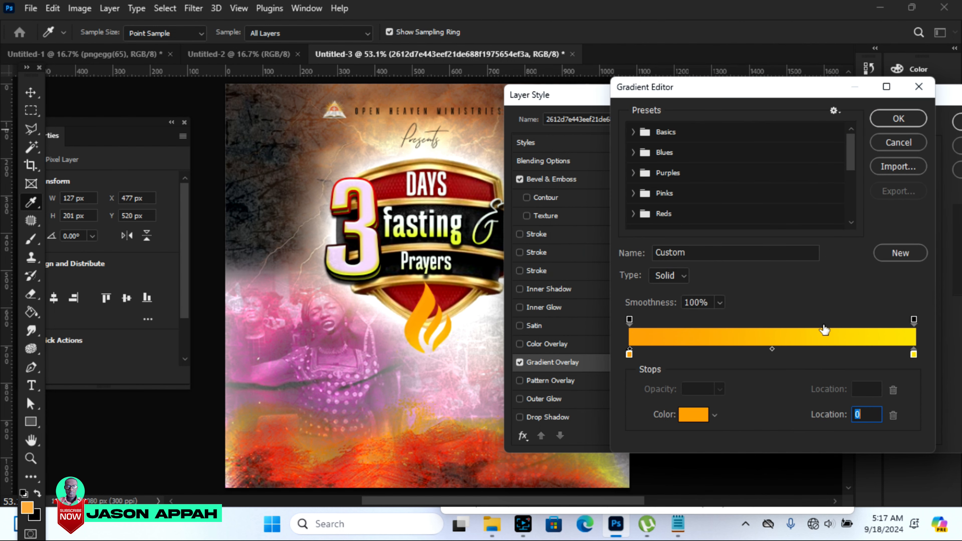
# Step: Set the color stop at location 100 of the flame's gradient to near-black 0d140b
pyautogui.click(914, 354)
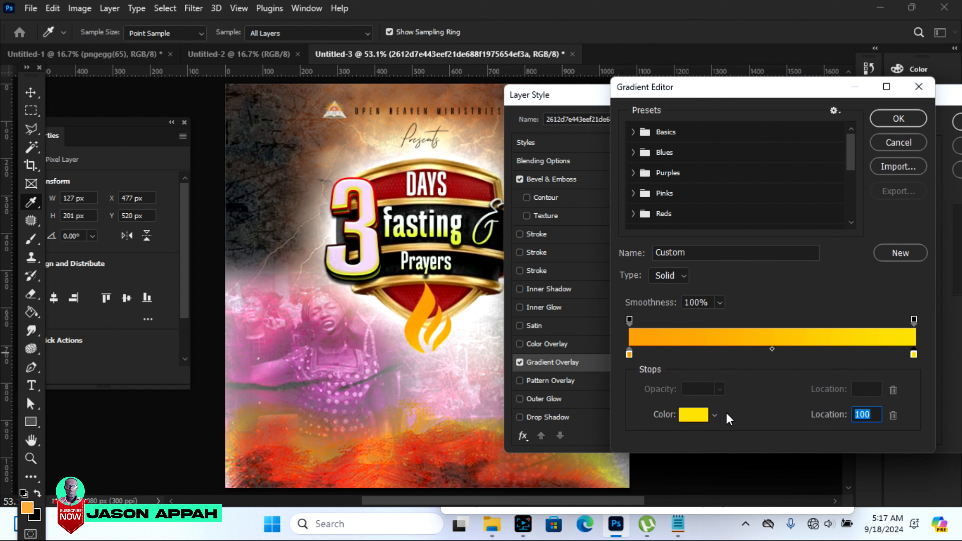
pyautogui.click(695, 418)
pyautogui.write('0d140b')
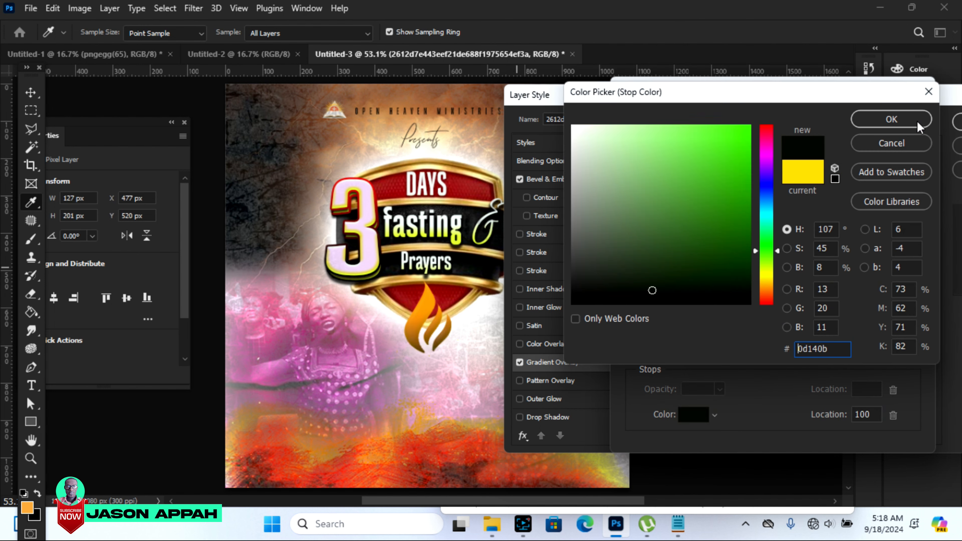
pyautogui.click(895, 121)
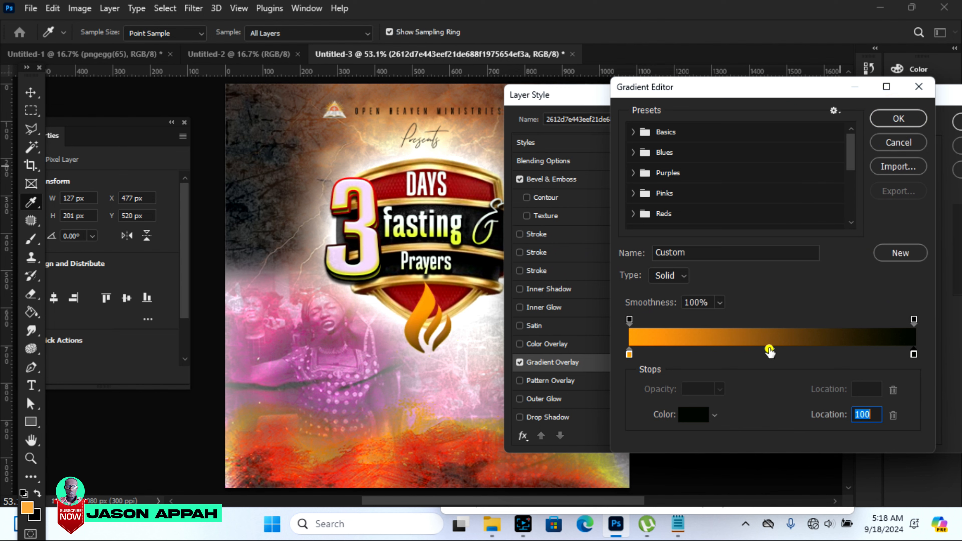
# Step: Add a middle color stop at location 65 in the flame's gradient and shift the midpoint after it toward the end
pyautogui.moveTo(770, 352); pyautogui.dragTo(735, 353)
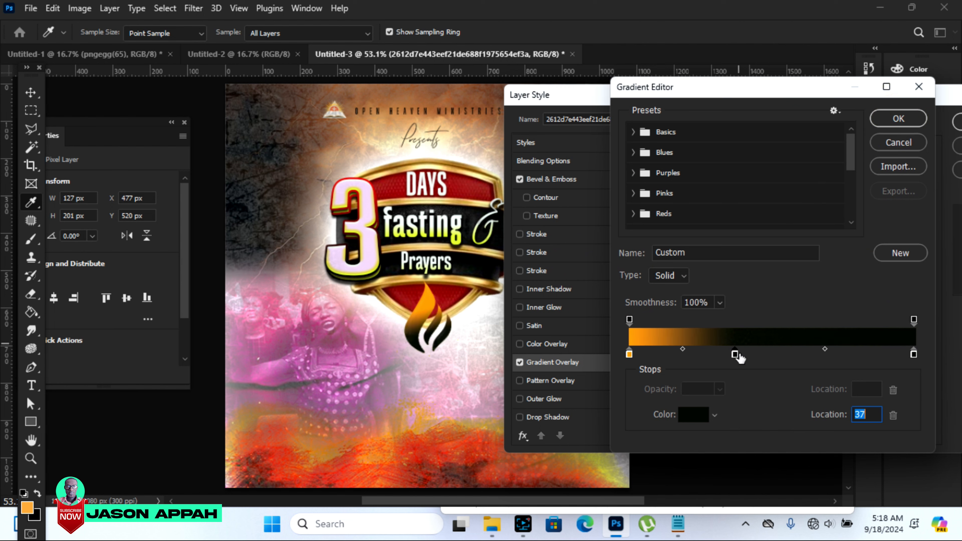
pyautogui.moveTo(826, 350); pyautogui.dragTo(850, 351)
pyautogui.moveTo(739, 357); pyautogui.dragTo(815, 355)
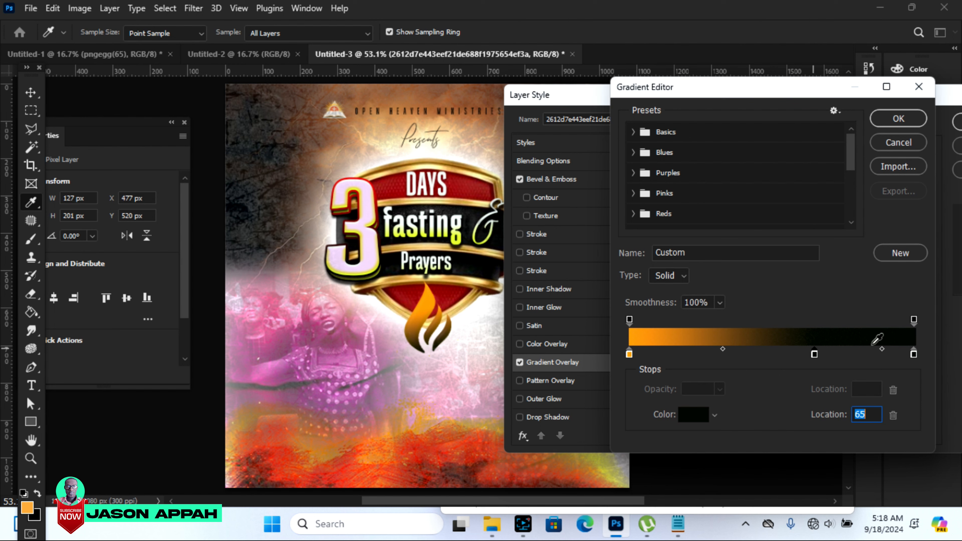
# Step: Recolor the flame gradient's end stop with dark red 7a0c0f sampled from the badge
pyautogui.click(914, 354)
pyautogui.click(694, 415)
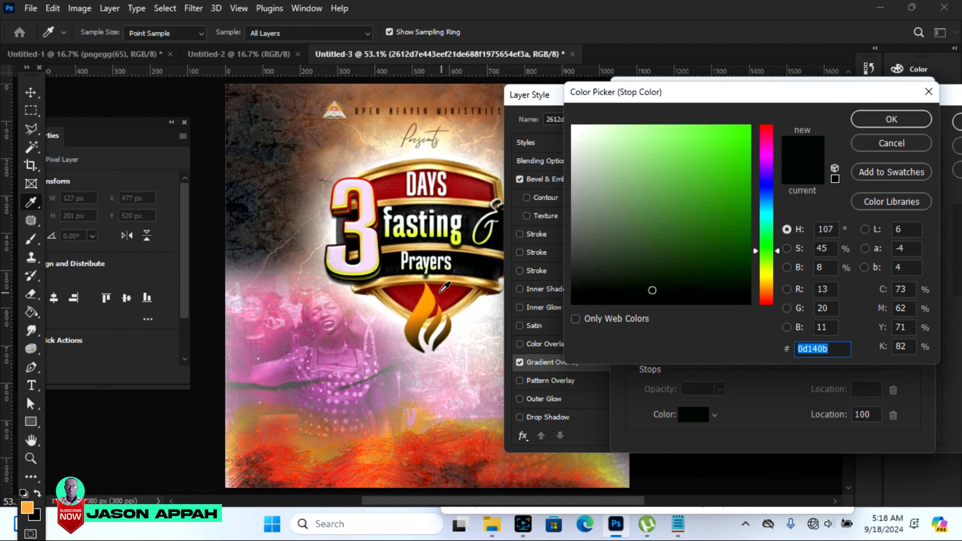
pyautogui.click(451, 300)
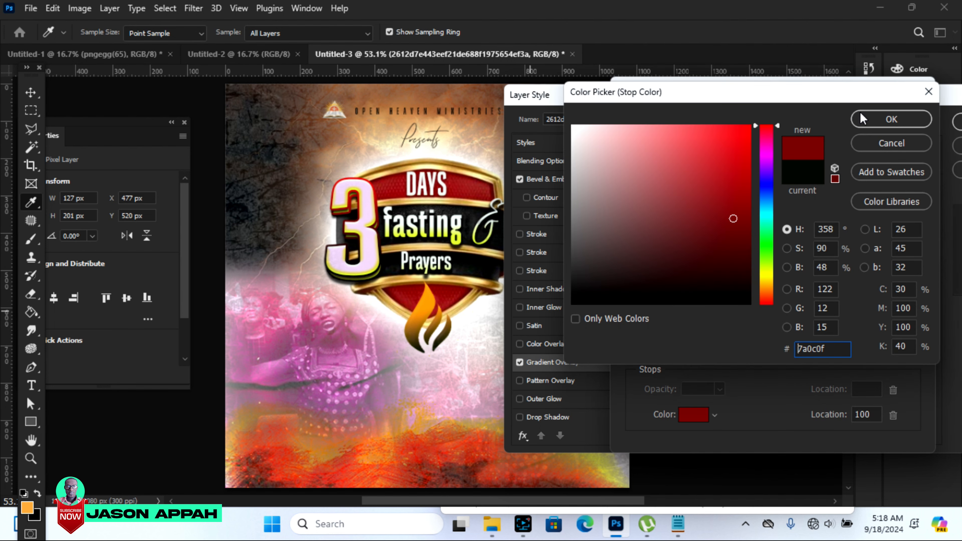
pyautogui.click(860, 120)
# Step: Recolor the flame gradient's middle stop at location 65 with dark red 88070a and apply the gradient overlay
pyautogui.click(815, 354)
pyautogui.click(696, 415)
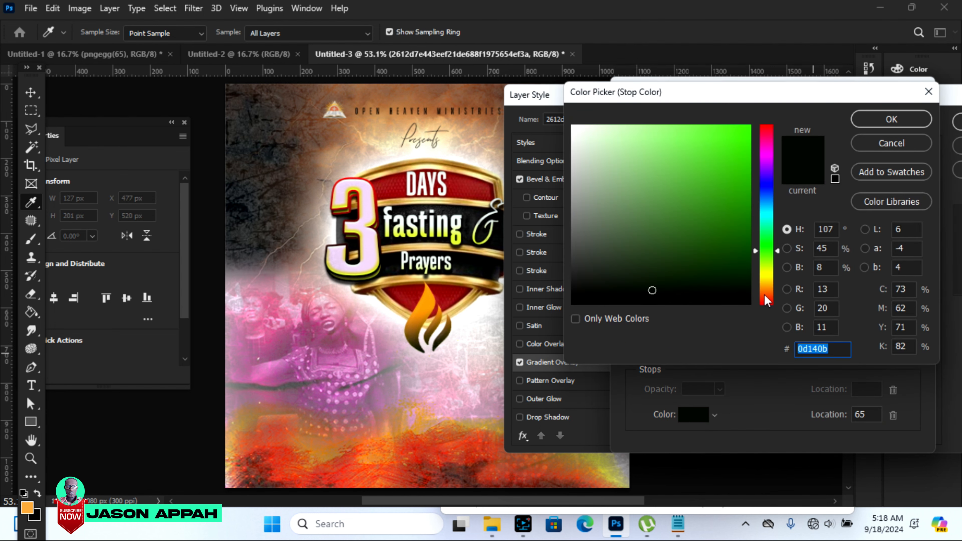
pyautogui.click(454, 296)
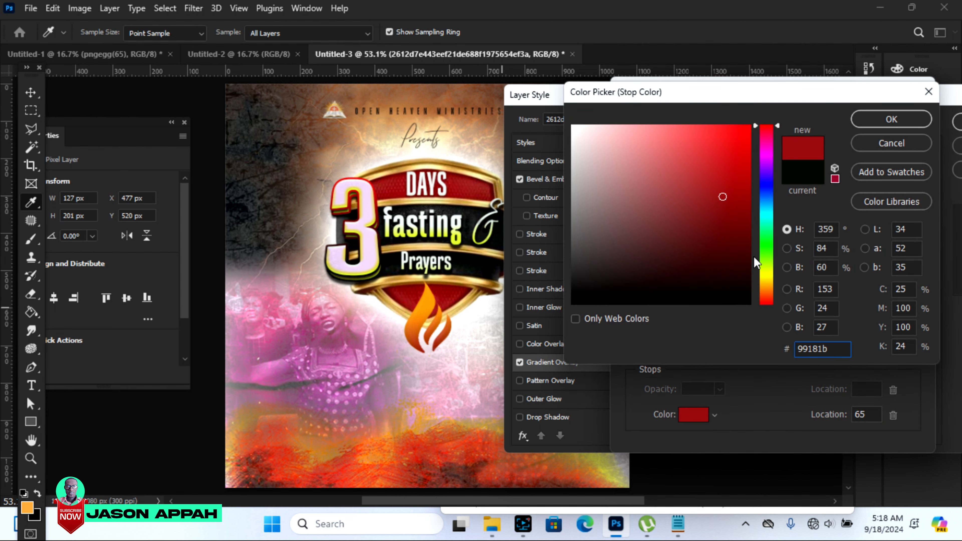
pyautogui.click(738, 185)
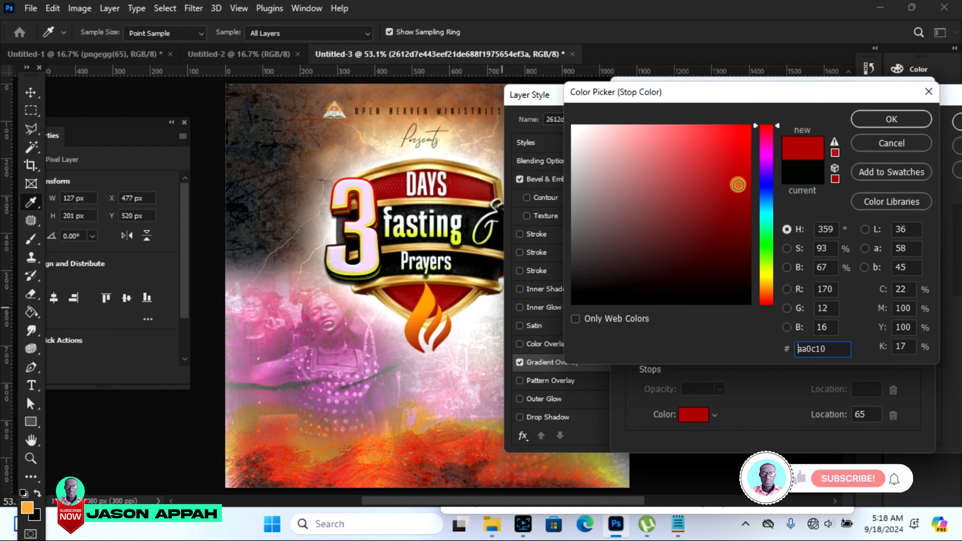
pyautogui.click(738, 194)
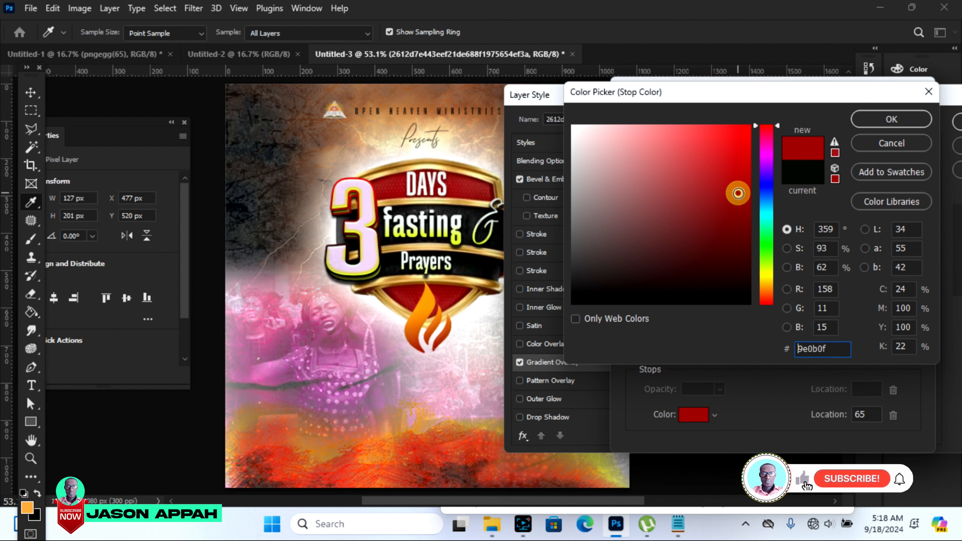
pyautogui.click(741, 208)
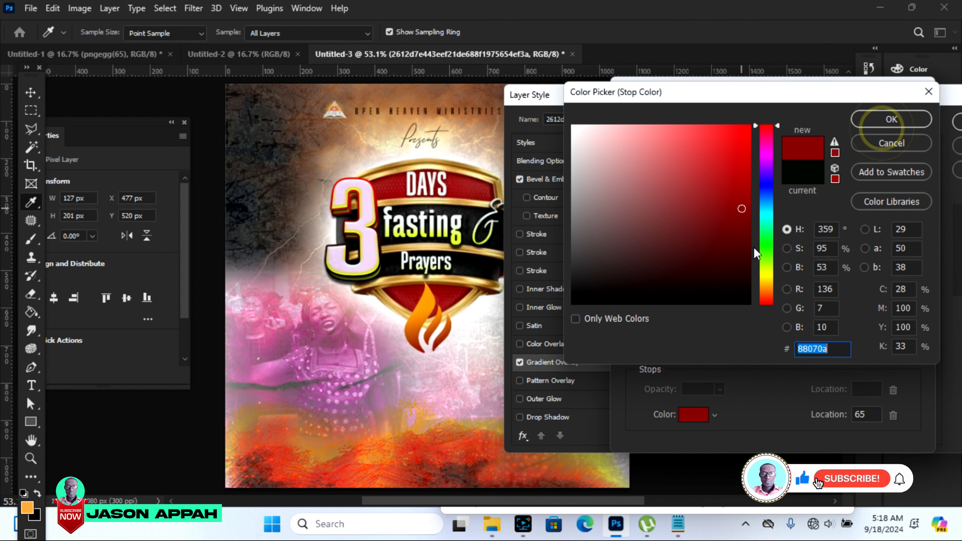
pyautogui.click(892, 120)
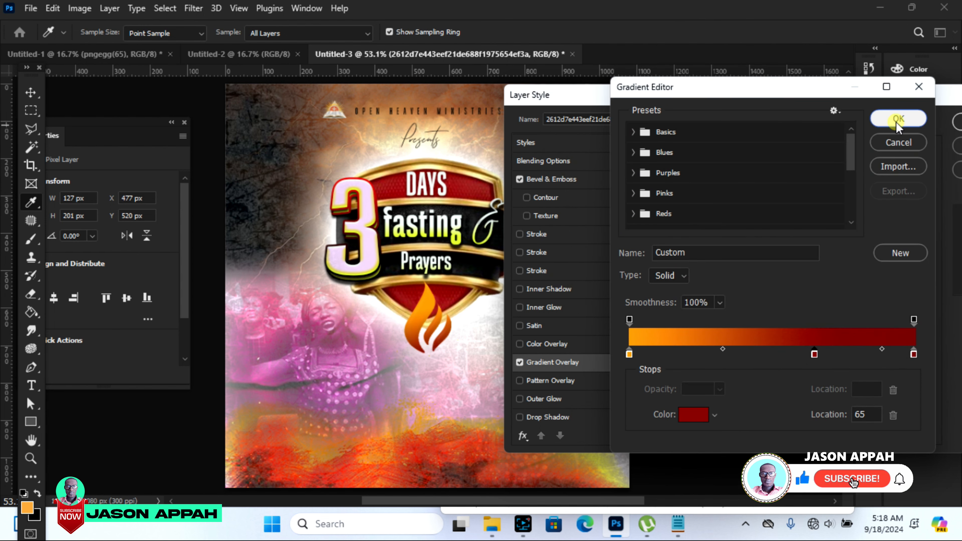
pyautogui.click(899, 119)
pyautogui.click(842, 120)
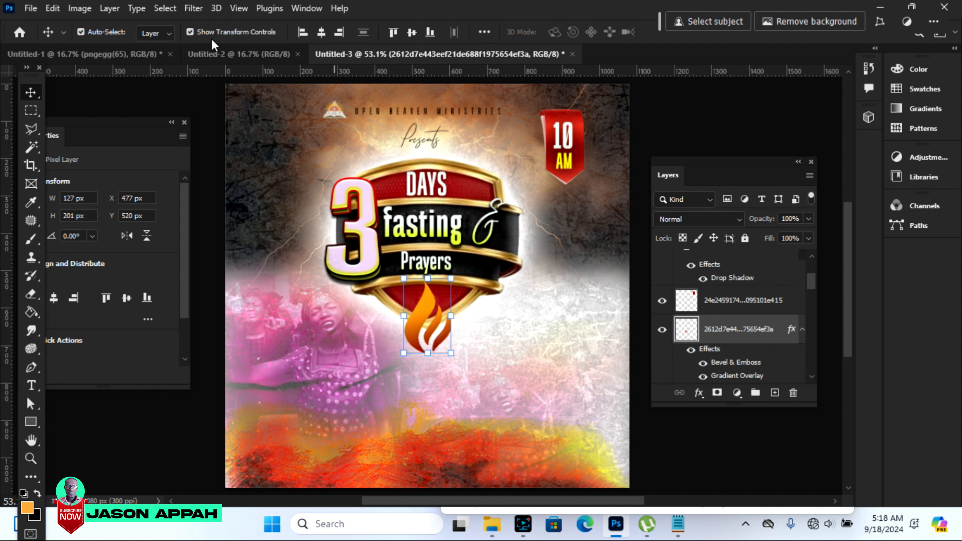
# Step: Copy the suited man's portrait from Untitled-1 into the Untitled-3 flyer and enlarge it to about 457 by 806 px
pyautogui.click(123, 60)
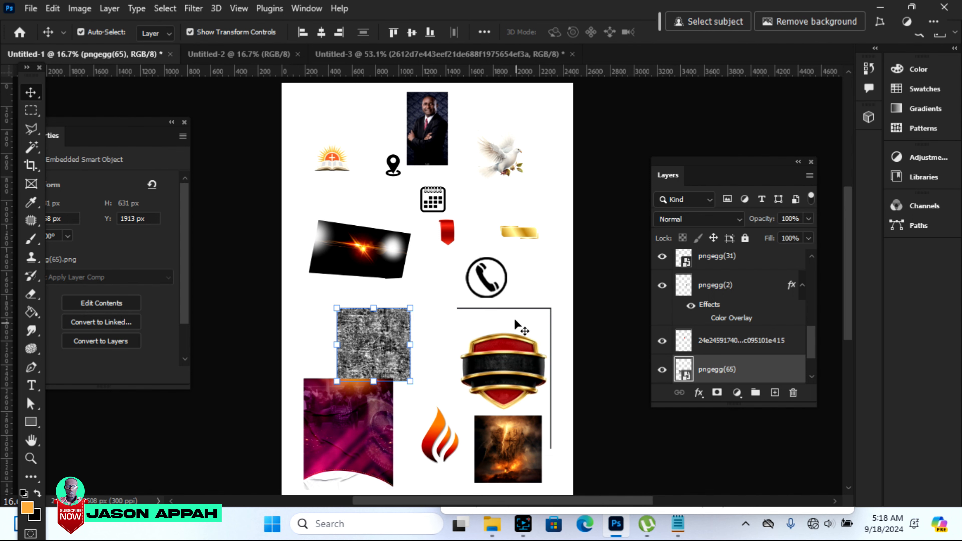
pyautogui.moveTo(436, 144); pyautogui.dragTo(495, 290)
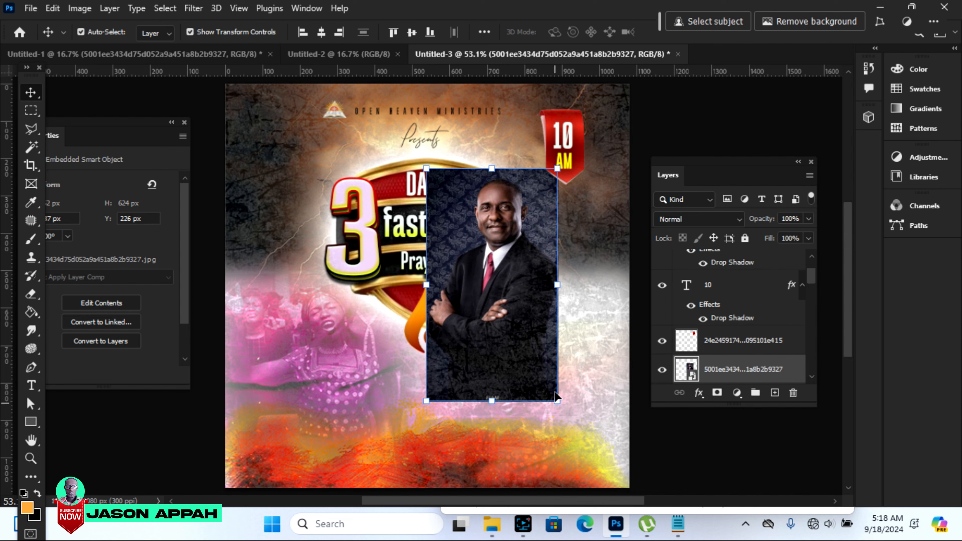
pyautogui.hotkey('ctrl', 't')
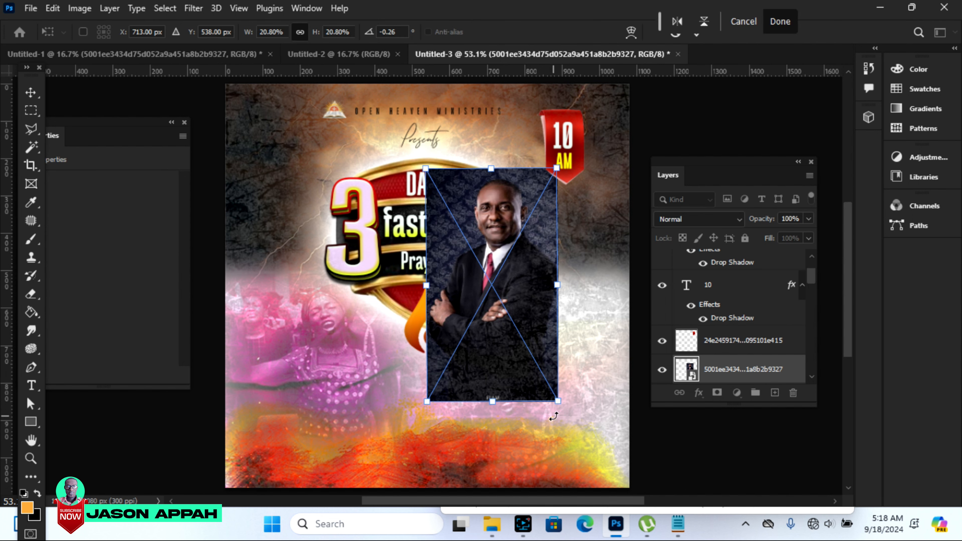
pyautogui.moveTo(561, 400); pyautogui.dragTo(599, 467)
pyautogui.press('Return')
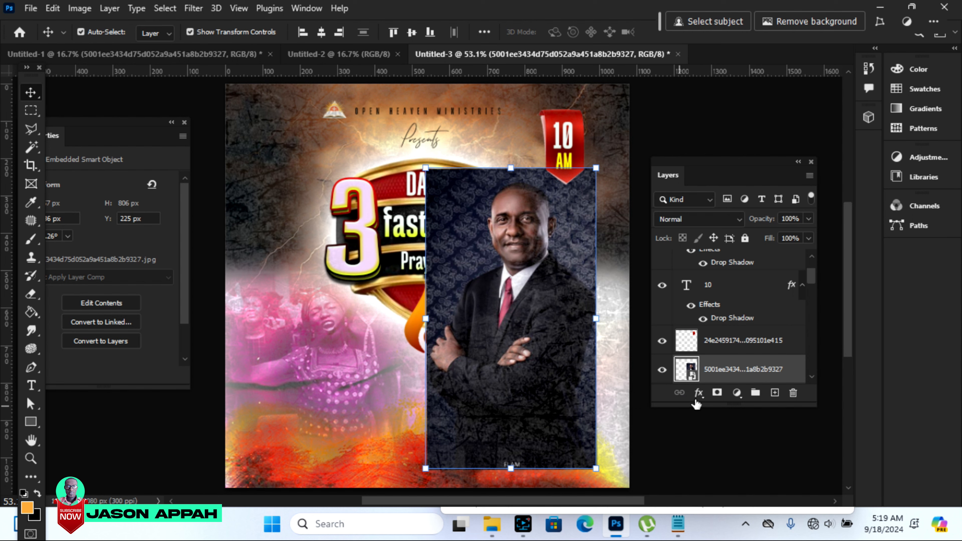
# Step: Rasterize the portrait layer and remove the photo's background
pyautogui.rightClick(719, 378)
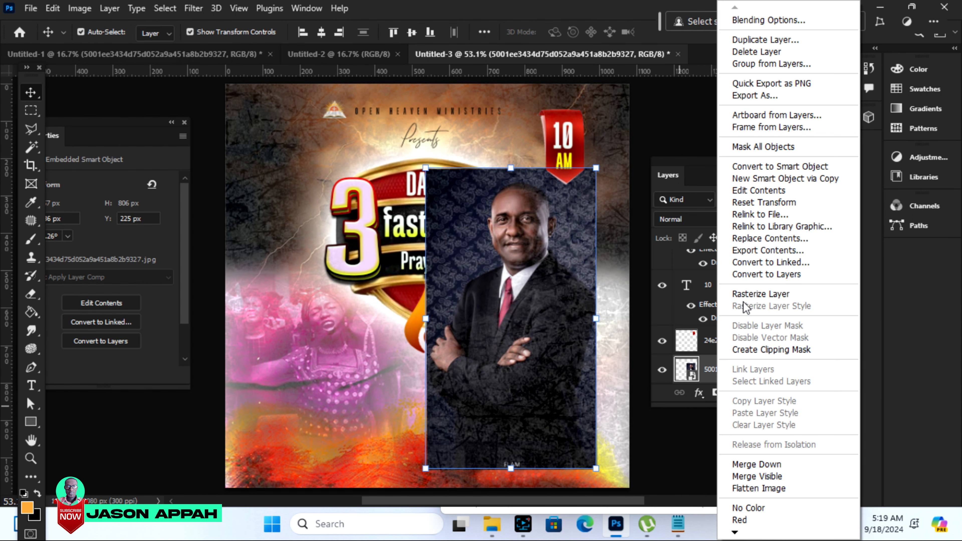
pyautogui.click(742, 295)
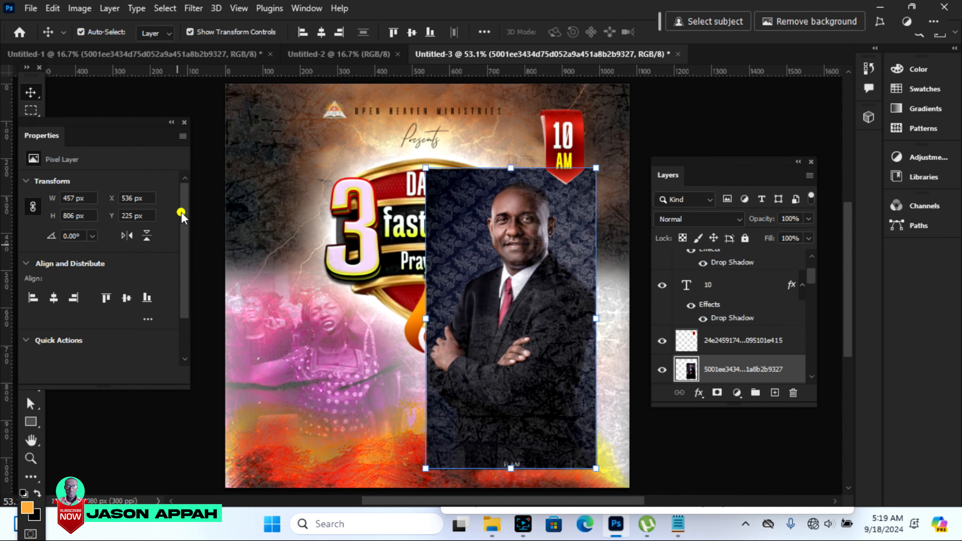
pyautogui.scroll(-3, 181, 216)
pyautogui.click(102, 313)
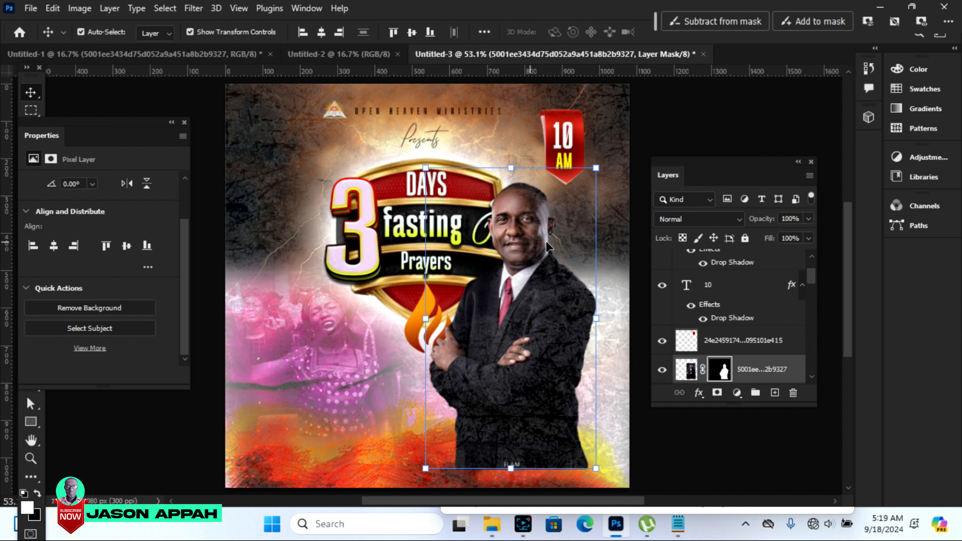
# Step: Move the portrait layer to the top of the layer stack, above the pngegg(65) grunge texture
pyautogui.click(459, 226)
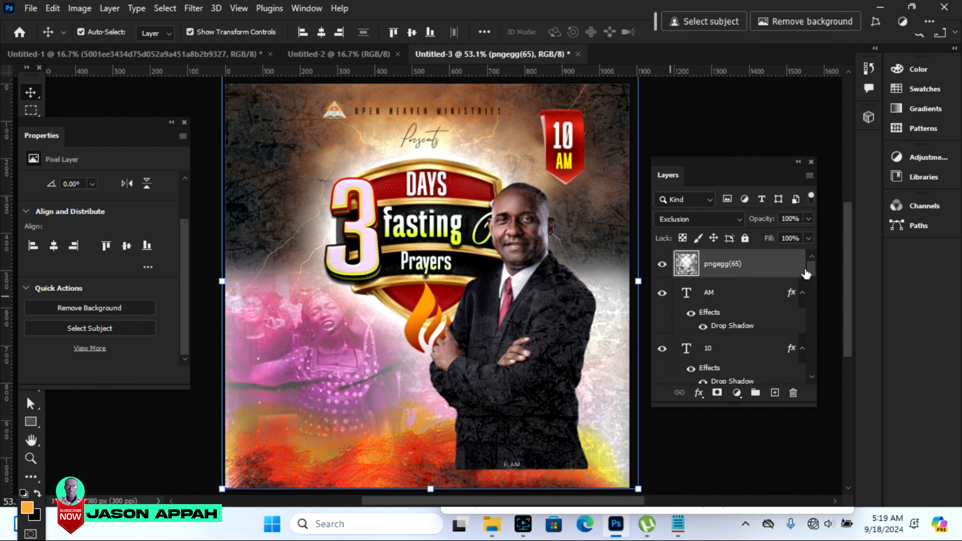
pyautogui.click(810, 270)
pyautogui.click(741, 286)
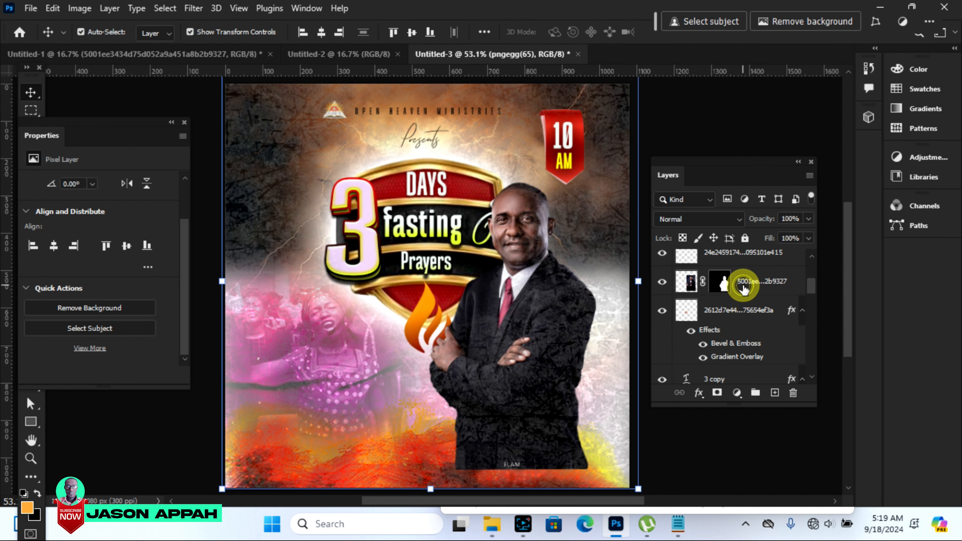
pyautogui.moveTo(760, 292)
pyautogui.mouseDown()
pyautogui.moveTo(732, 196)
pyautogui.moveTo(760, 278)
pyautogui.mouseUp()
pyautogui.moveTo(764, 205); pyautogui.dragTo(758, 258)
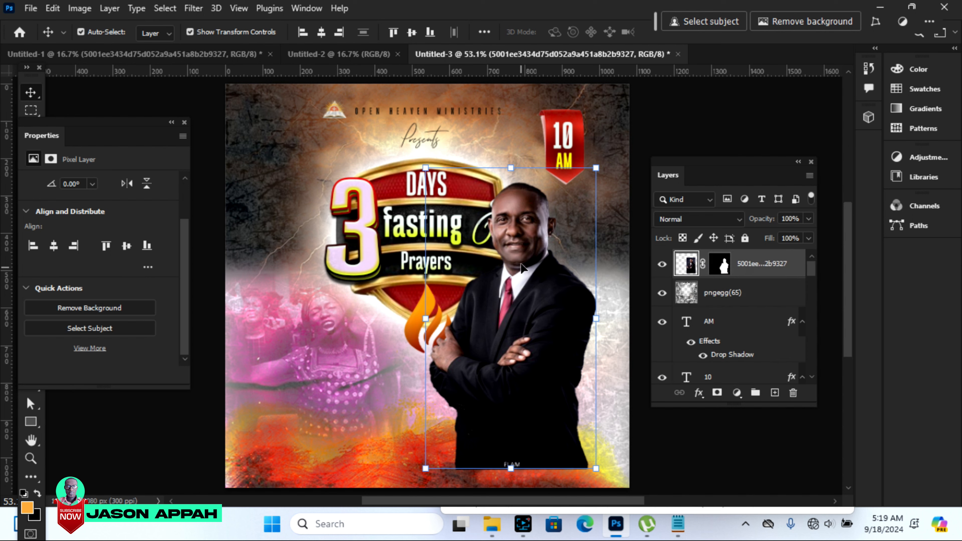
# Step: Position the portrait in the flyer's lower-right corner, nudging it slightly up and to the left
pyautogui.moveTo(532, 234); pyautogui.dragTo(578, 304)
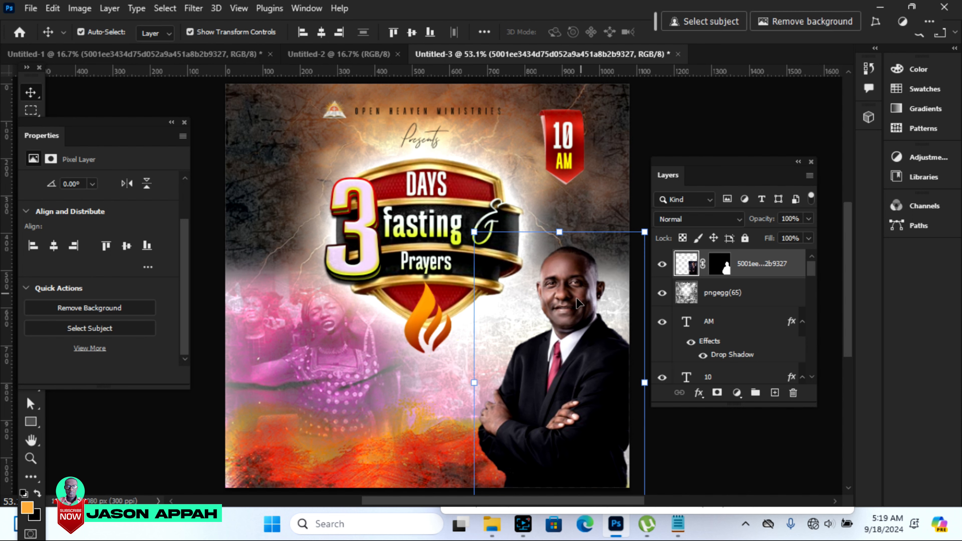
pyautogui.press('Up')
pyautogui.press('Up')
pyautogui.press('Up')
pyautogui.press('Up')
pyautogui.press('Up')
pyautogui.press('Left')
pyautogui.press('Left')
pyautogui.press('Left')
pyautogui.press('Left')
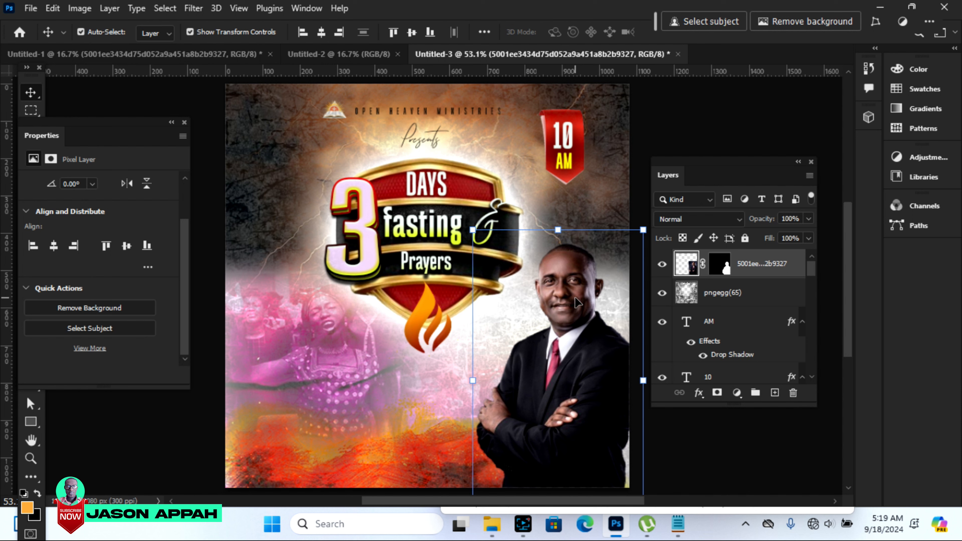
pyautogui.press('Up')
pyautogui.press('Up')
pyautogui.press('Up')
pyautogui.press('Up')
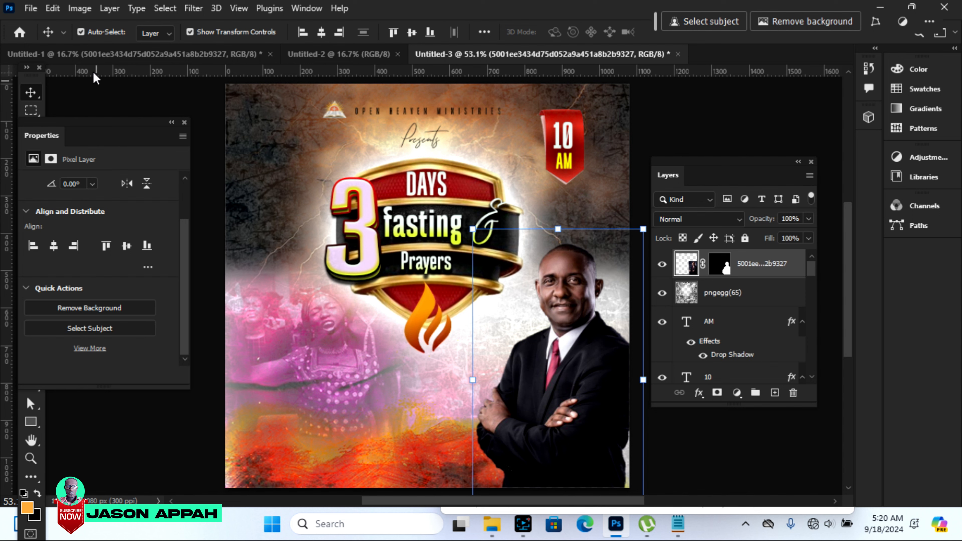
# Step: Sharpen the portrait with Unsharp Mask at 164% amount, threshold 0 and a reduced radius
pyautogui.click(194, 8)
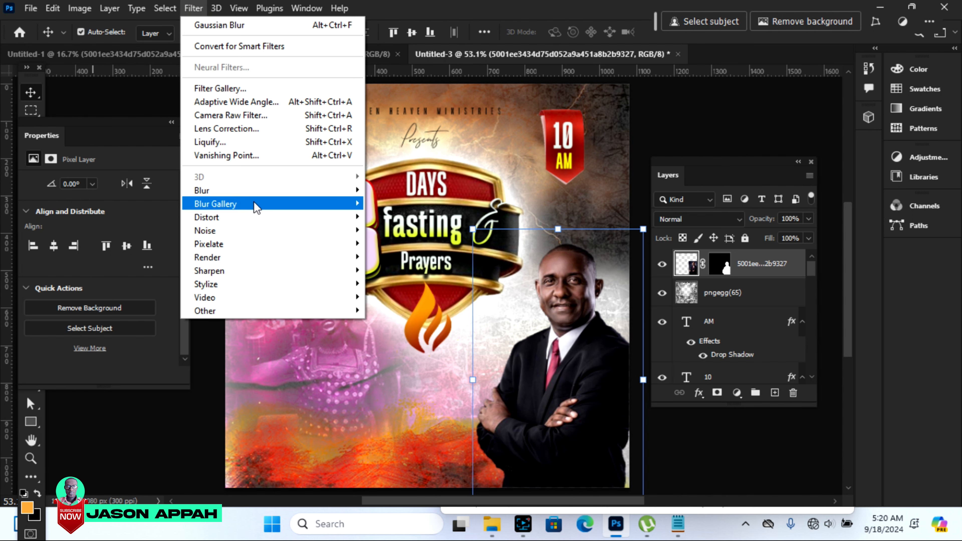
pyautogui.moveTo(268, 274)
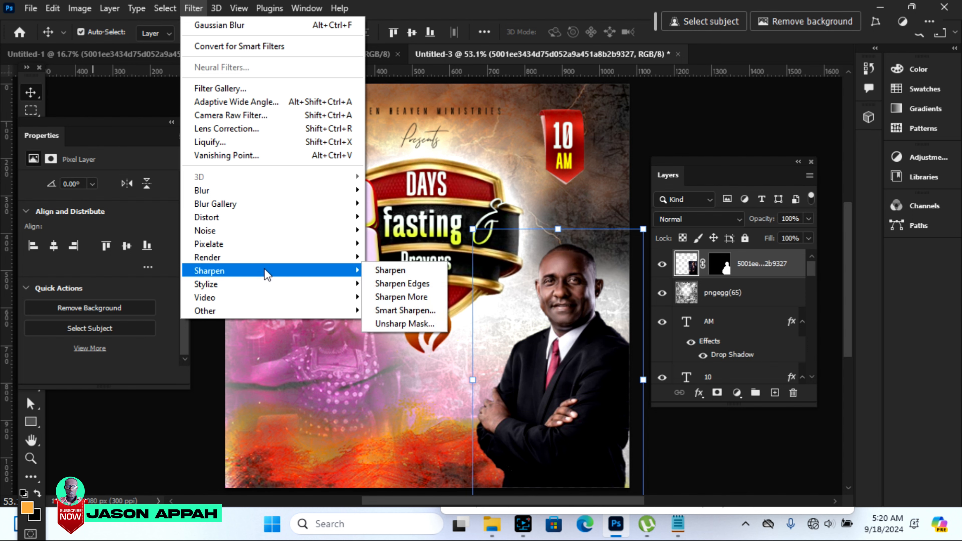
pyautogui.click(396, 324)
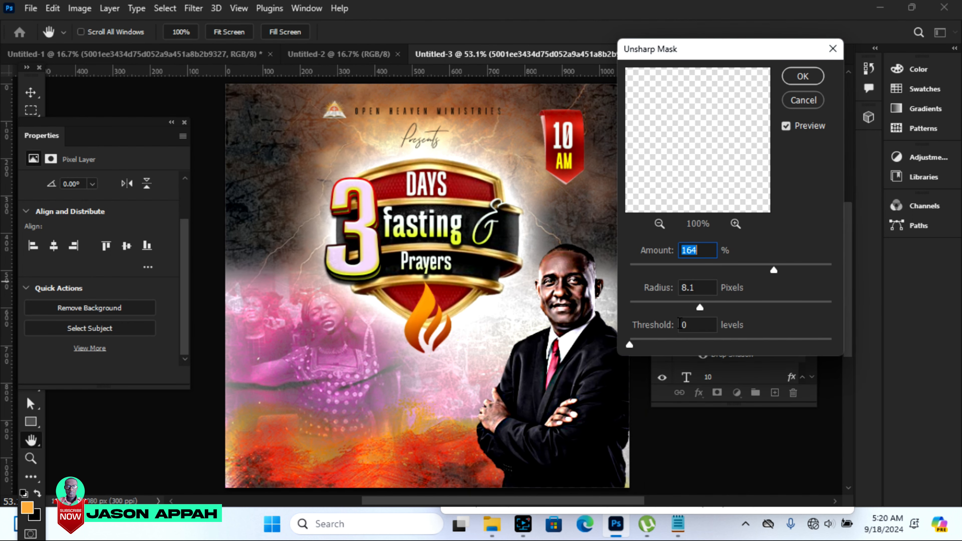
pyautogui.click(677, 307)
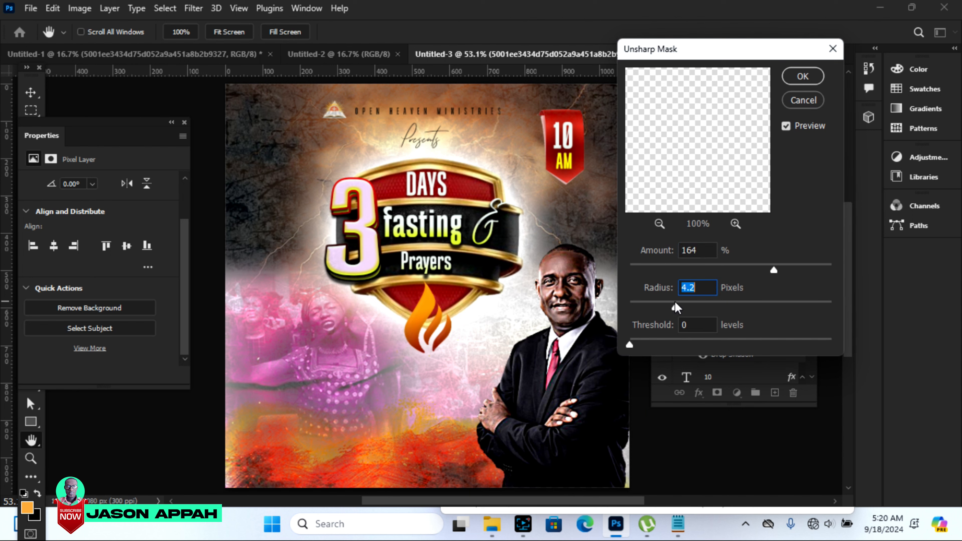
pyautogui.moveTo(679, 309); pyautogui.dragTo(672, 308)
pyautogui.click(803, 76)
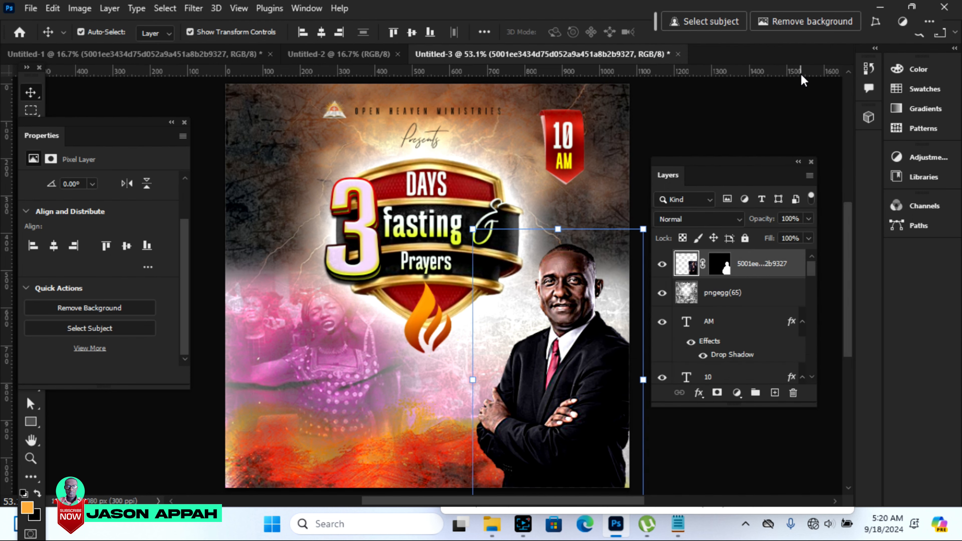
# Step: Adjust the portrait's Brightness/Contrast to brightness 49 and contrast -9
pyautogui.click(96, 9)
pyautogui.moveTo(119, 45)
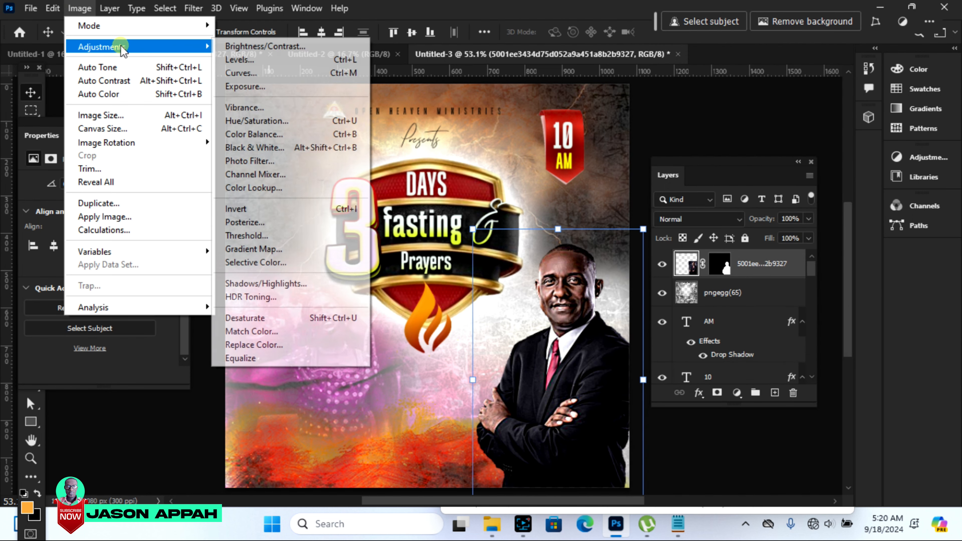
pyautogui.click(244, 46)
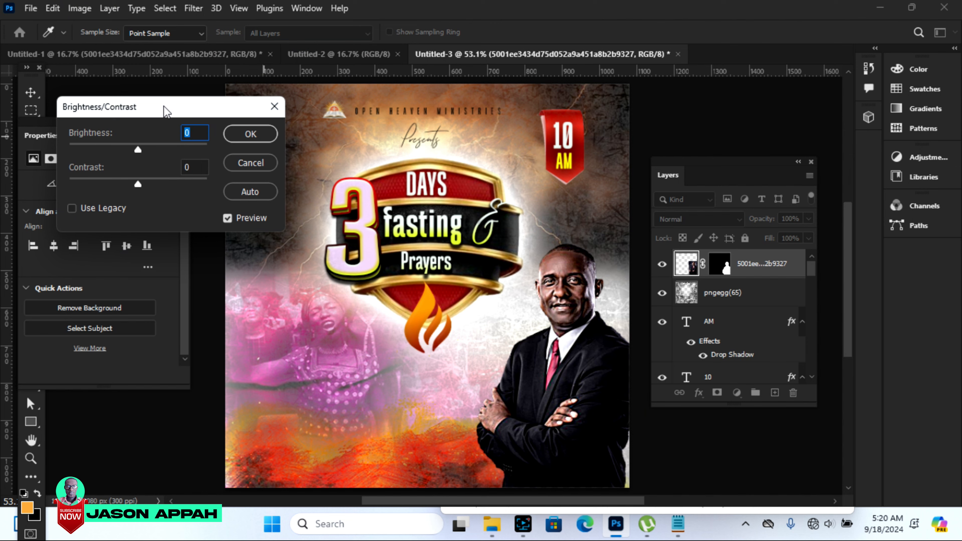
pyautogui.moveTo(163, 106); pyautogui.dragTo(613, 95)
pyautogui.moveTo(587, 143); pyautogui.dragTo(575, 179)
pyautogui.moveTo(602, 143); pyautogui.dragTo(611, 145)
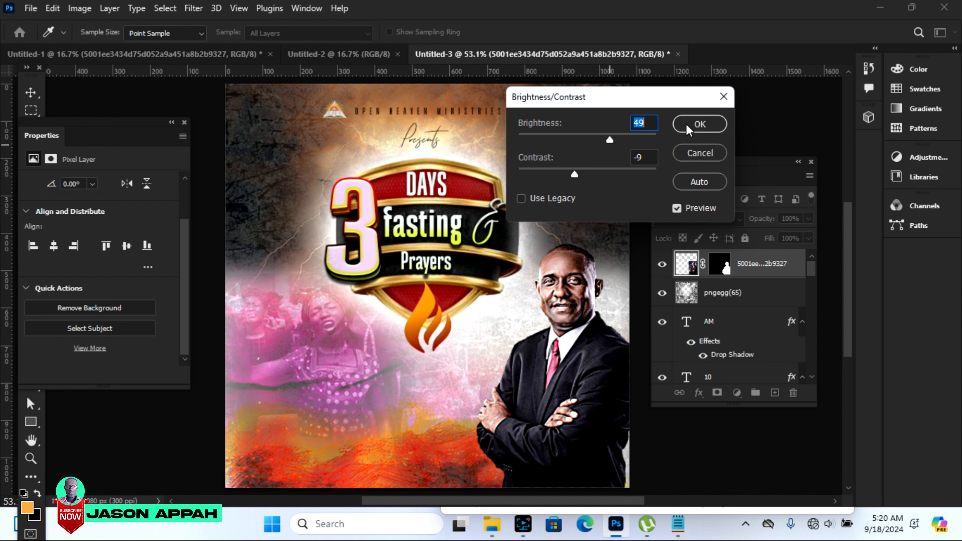
pyautogui.click(700, 124)
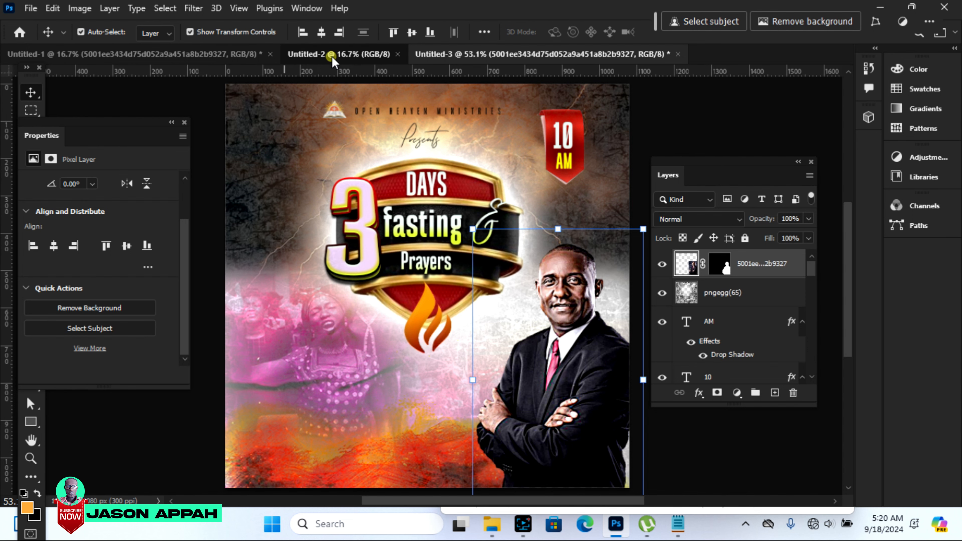
# Step: Copy the white dove image from Untitled-1 into the Untitled-3 flyer, between the badge and the portrait
pyautogui.click(303, 54)
pyautogui.click(201, 53)
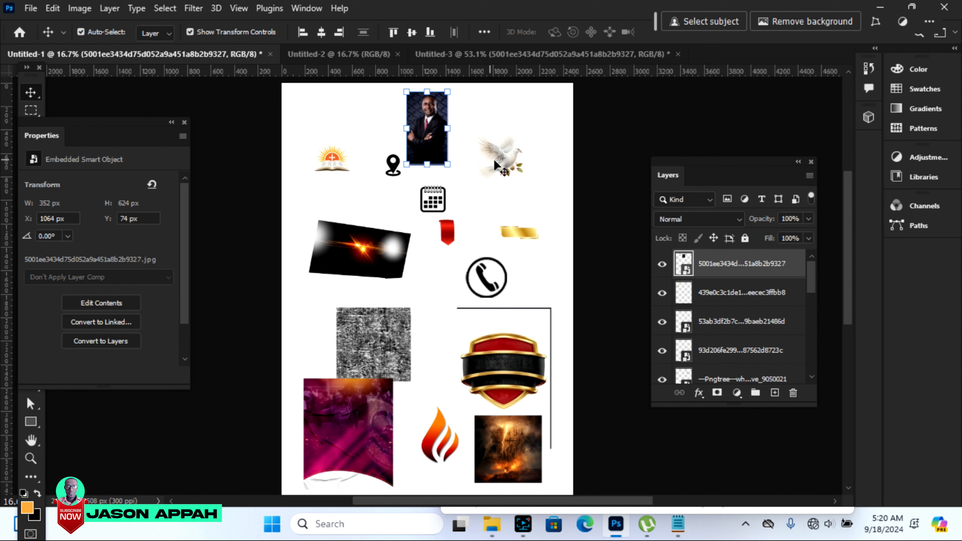
pyautogui.click(515, 62)
pyautogui.moveTo(515, 62); pyautogui.dragTo(346, 191)
pyautogui.moveTo(415, 113); pyautogui.dragTo(358, 188)
pyautogui.moveTo(382, 366); pyautogui.dragTo(313, 203)
pyautogui.moveTo(352, 146); pyautogui.dragTo(341, 161)
pyautogui.moveTo(302, 208); pyautogui.dragTo(504, 302)
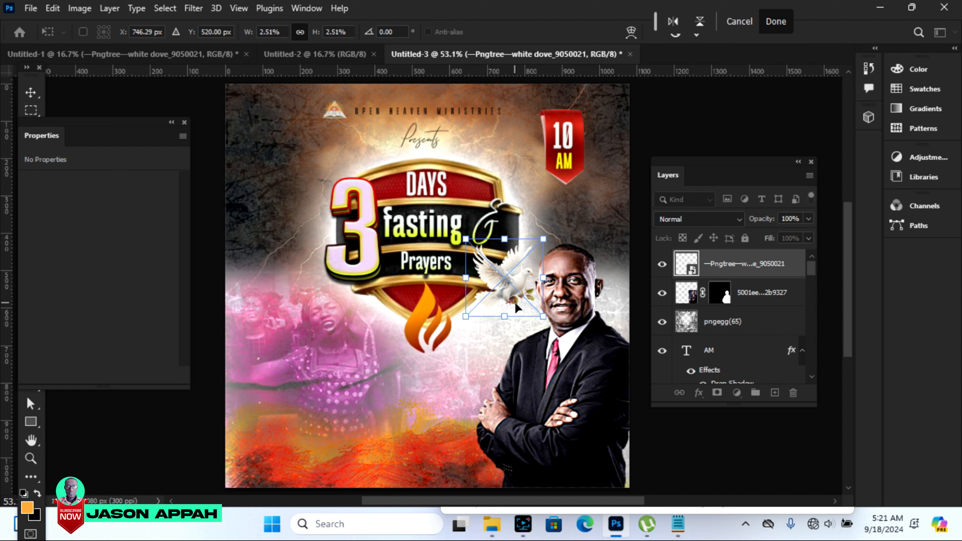
# Step: Move the white dove against the upper-left side of the badge's large 3 and resize it to about 159 by 166 px
pyautogui.moveTo(517, 299); pyautogui.dragTo(324, 225)
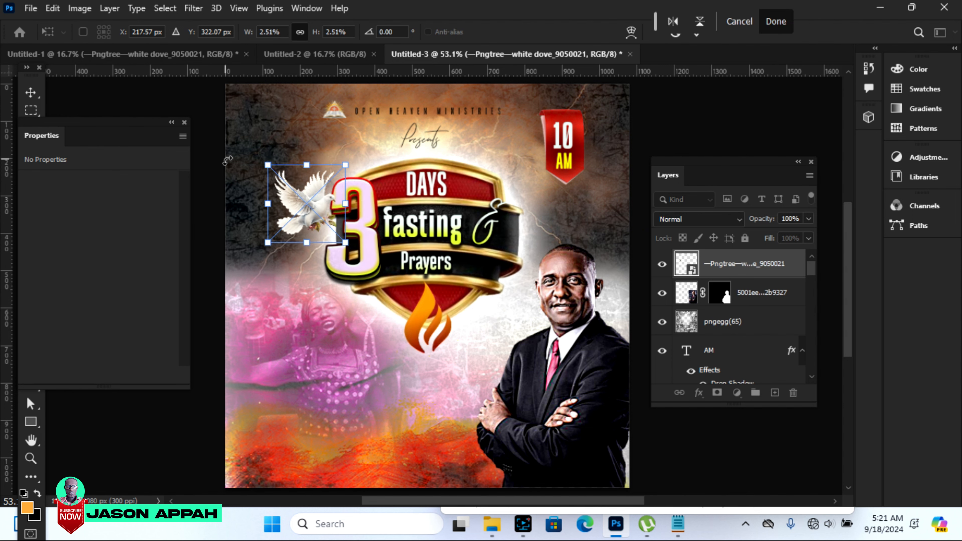
pyautogui.click(695, 35)
pyautogui.press('Return')
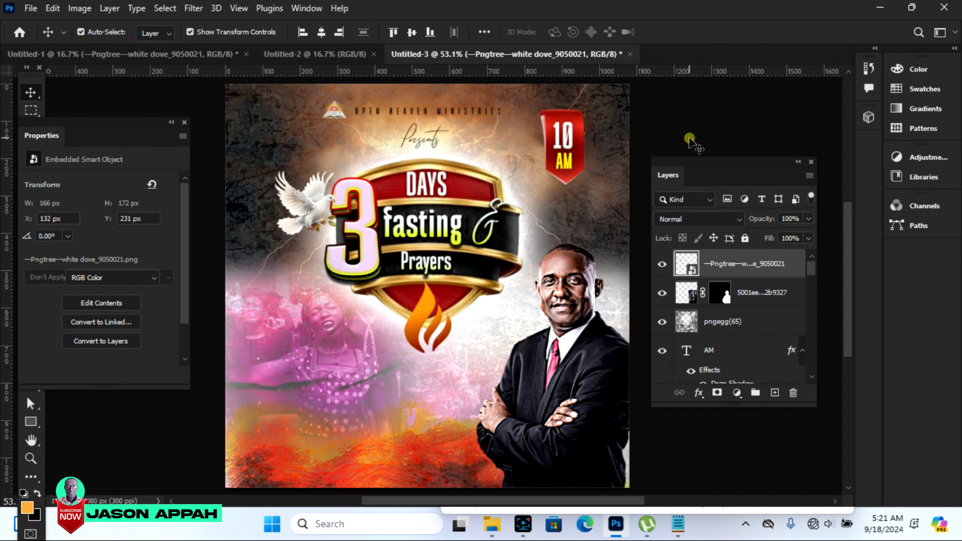
pyautogui.click(690, 141)
pyautogui.click(307, 218)
pyautogui.moveTo(276, 168); pyautogui.dragTo(282, 174)
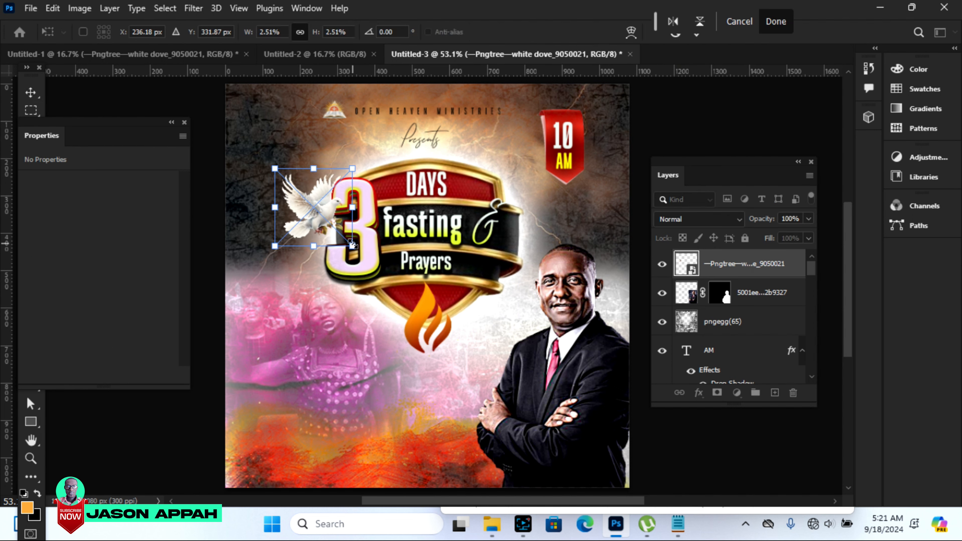
pyautogui.press('Return')
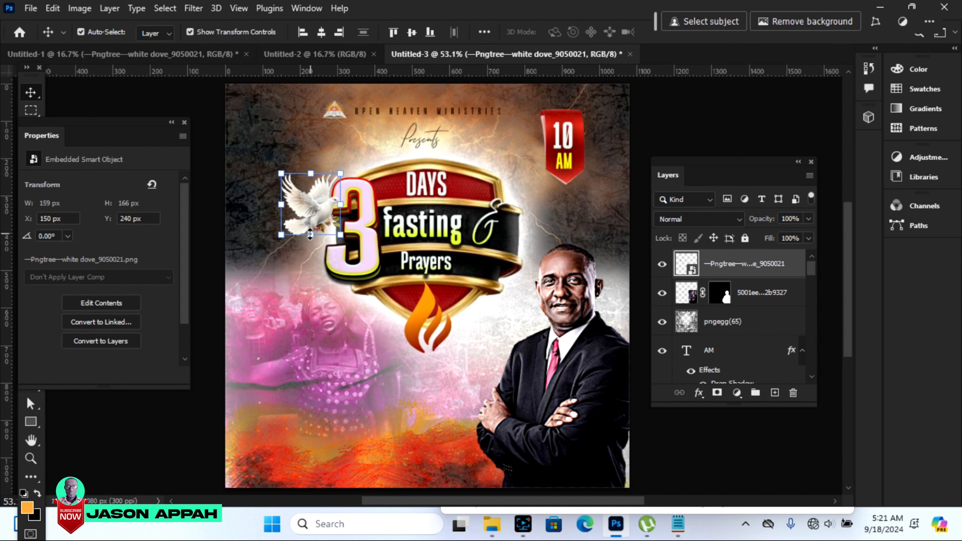
# Step: Duplicate the white dove to the badge's upper-right edge, flip the copy horizontally and resize it to about 109 by 114 px
pyautogui.moveTo(322, 202); pyautogui.dragTo(489, 198)
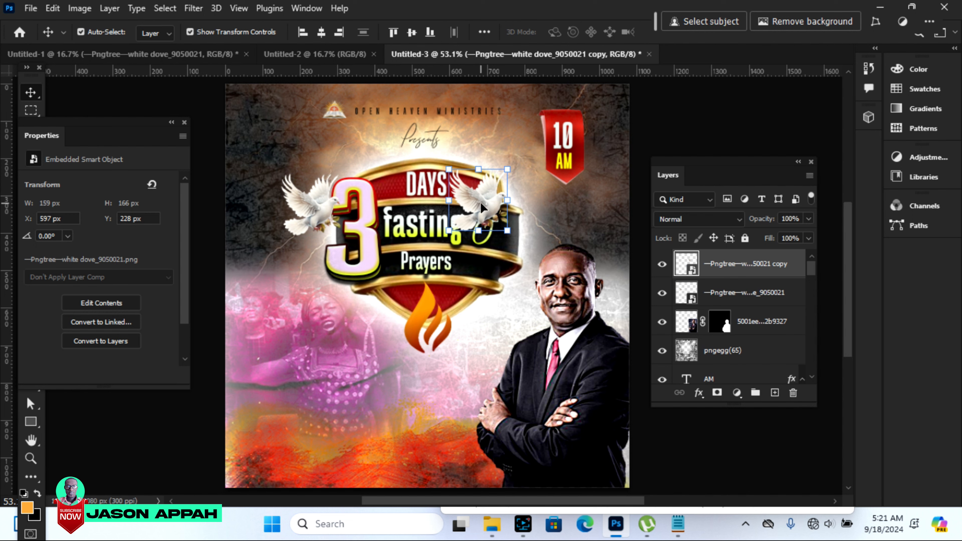
pyautogui.hotkey('ctrl', 't')
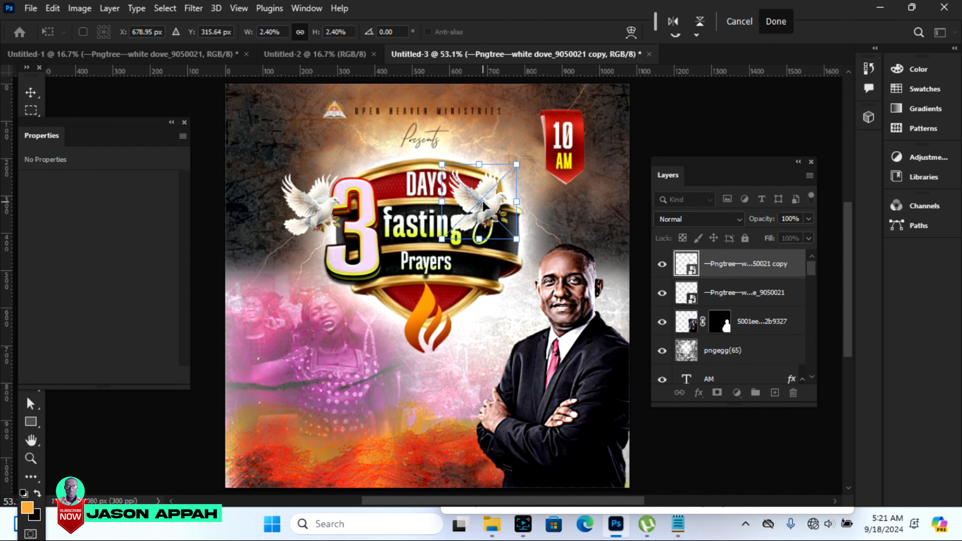
pyautogui.rightClick(483, 201)
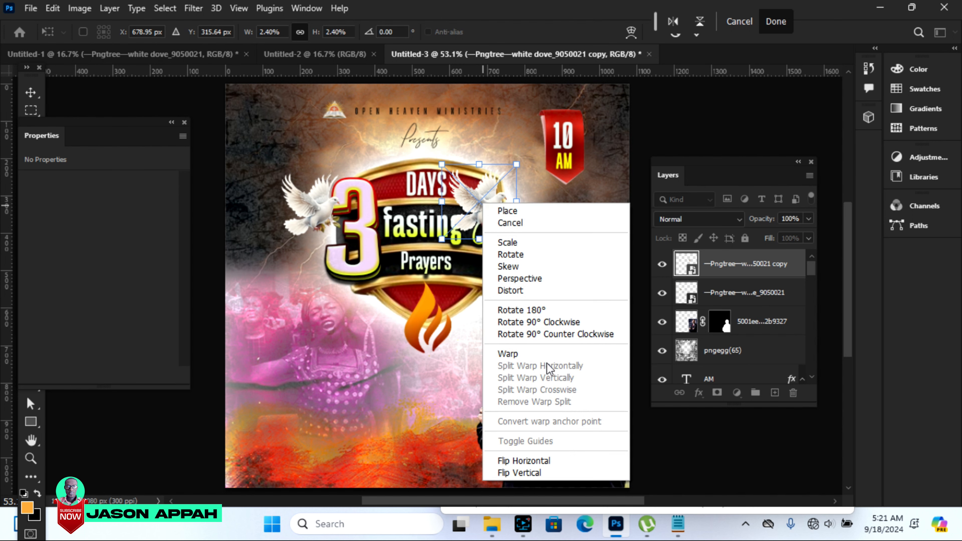
pyautogui.click(533, 461)
pyautogui.moveTo(517, 164)
pyautogui.mouseDown()
pyautogui.moveTo(489, 192)
pyautogui.moveTo(530, 172)
pyautogui.moveTo(528, 159)
pyautogui.moveTo(505, 179)
pyautogui.mouseUp()
pyautogui.press('Return')
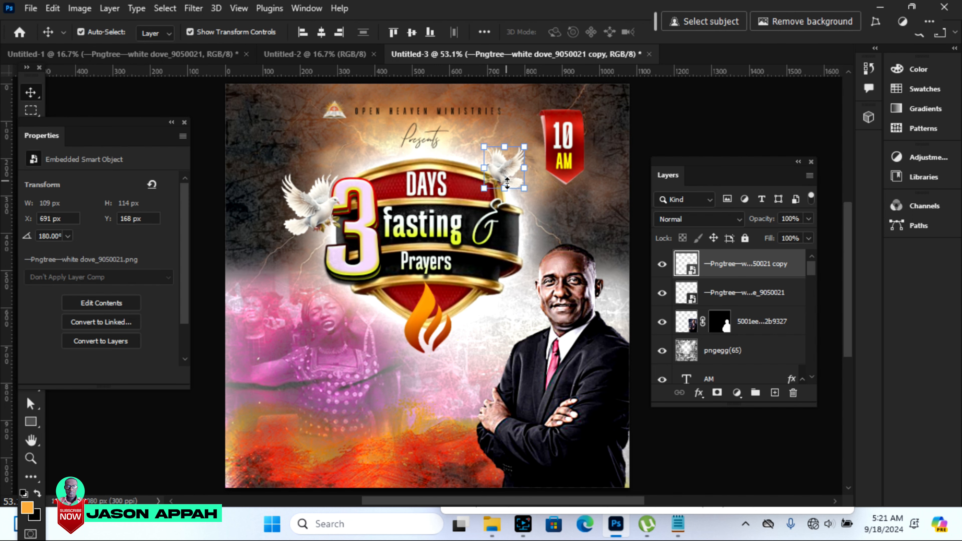
pyautogui.click(690, 122)
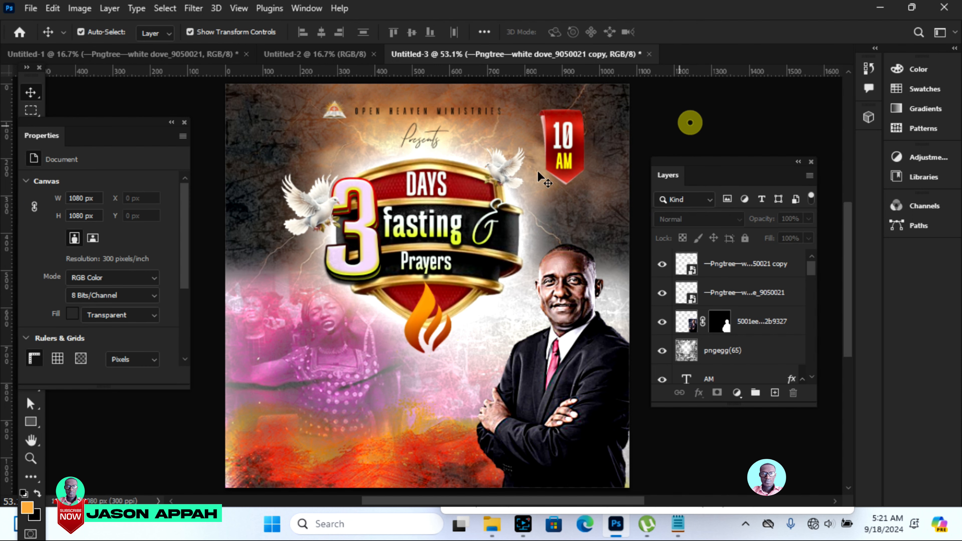
# Step: Apply a Path Blur to the dove beside the large 3, drawing a curved blur path around its body and up past the badge's top
pyautogui.click(312, 213)
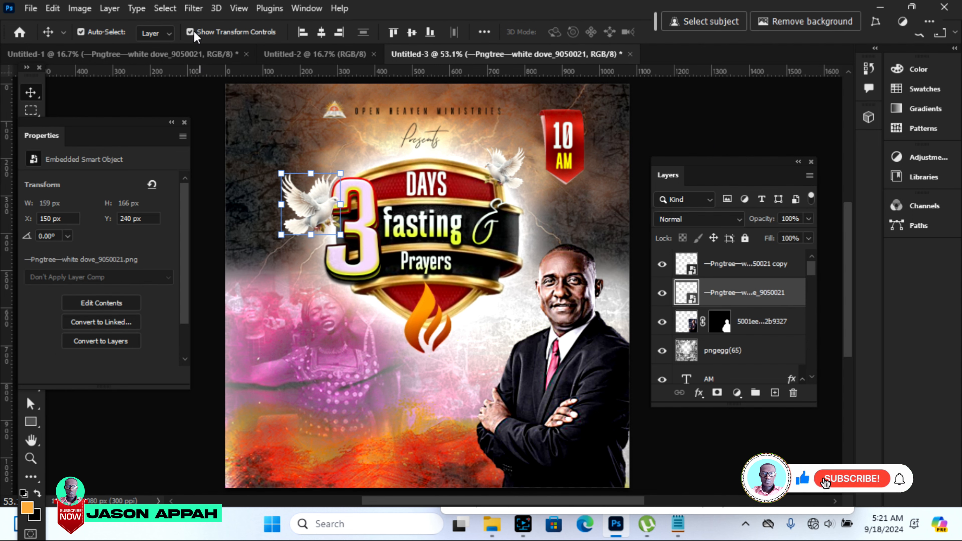
pyautogui.click(193, 8)
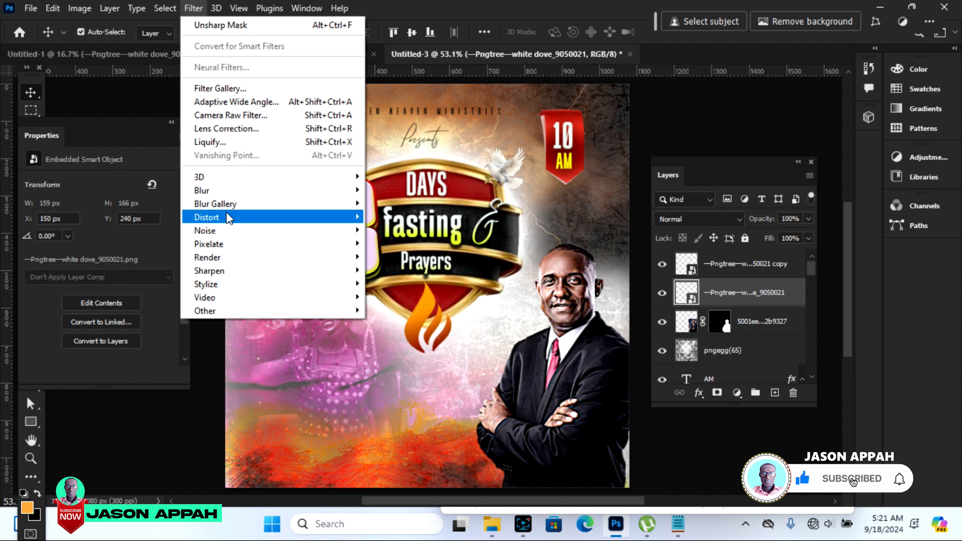
pyautogui.moveTo(347, 206)
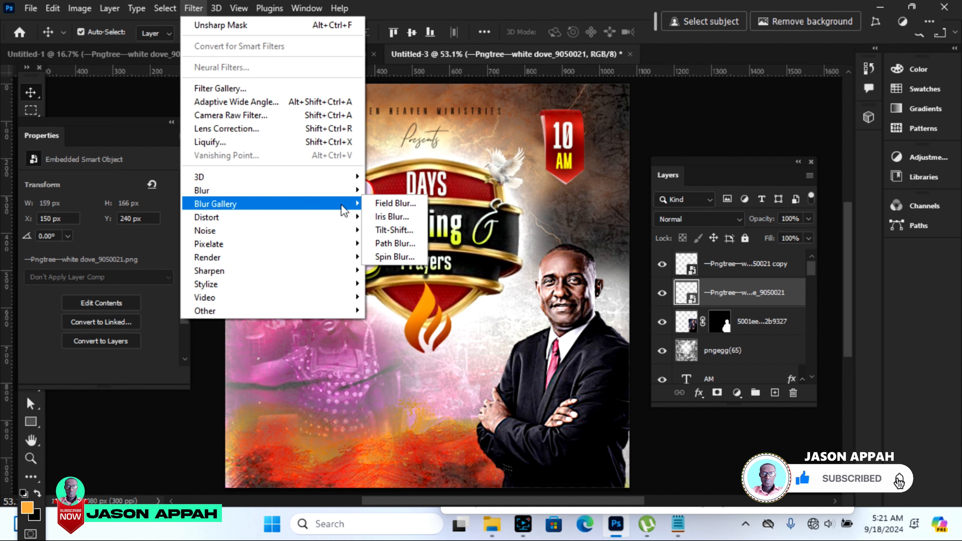
pyautogui.click(386, 244)
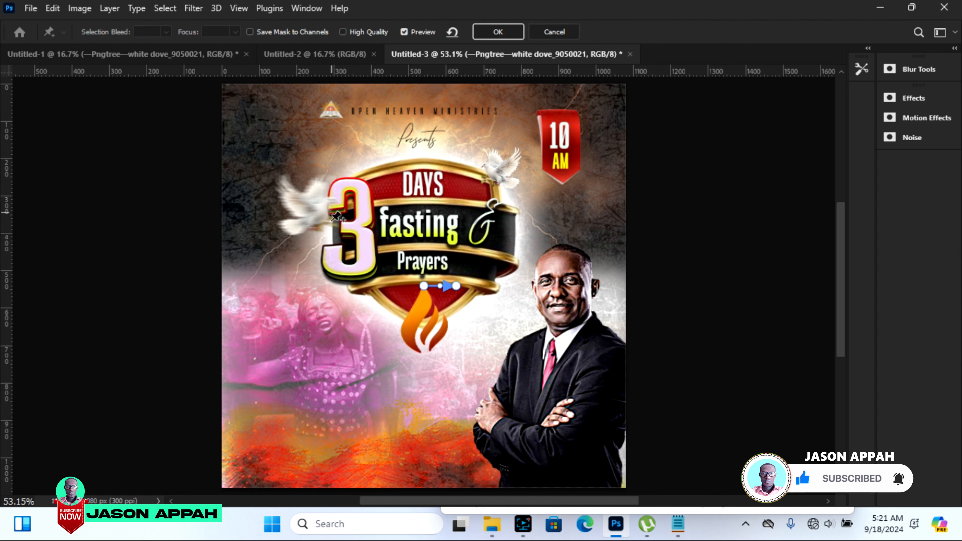
pyautogui.click(288, 192)
pyautogui.click(286, 219)
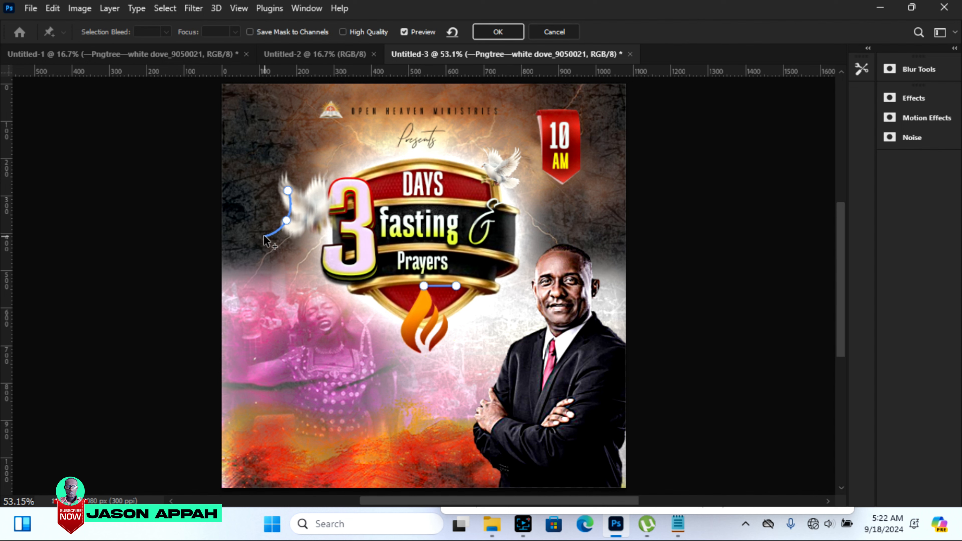
pyautogui.click(327, 223)
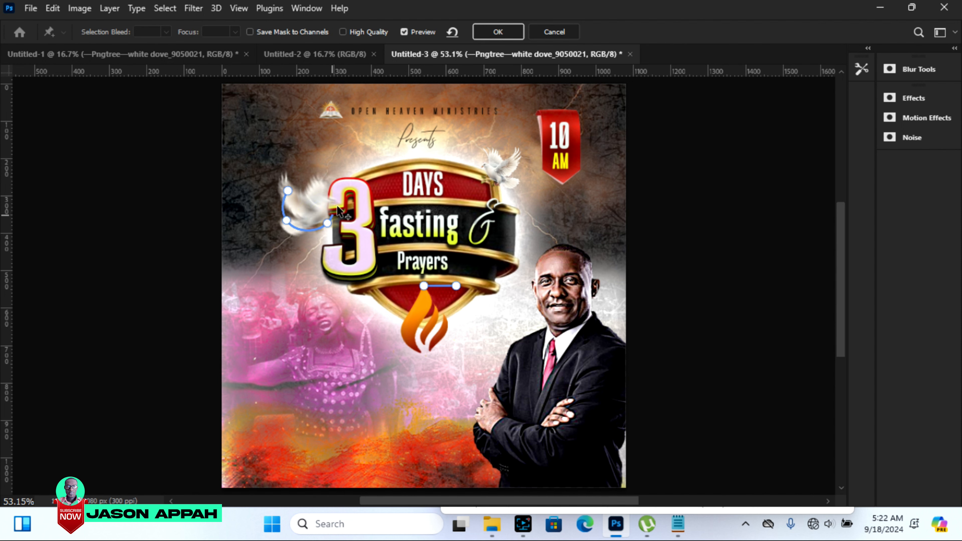
pyautogui.click(341, 189)
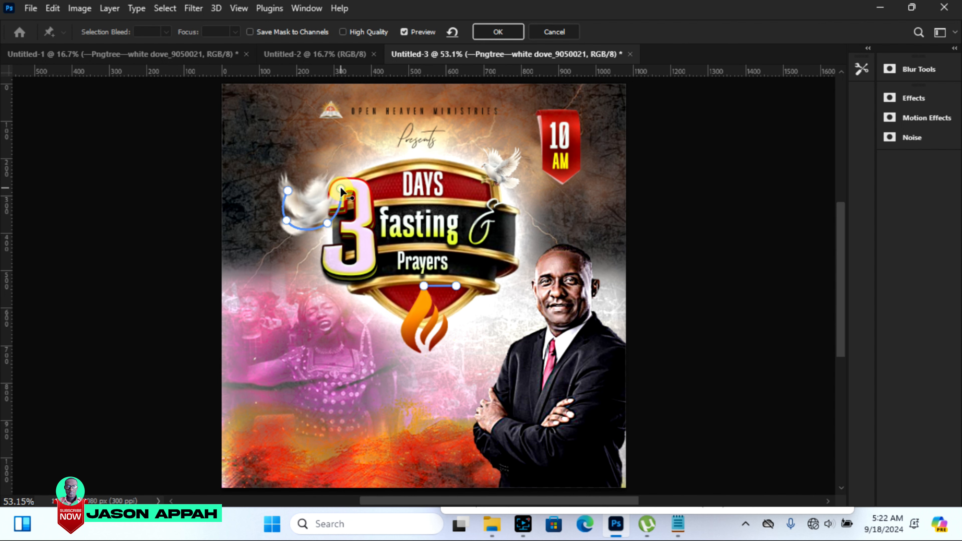
pyautogui.click(340, 162)
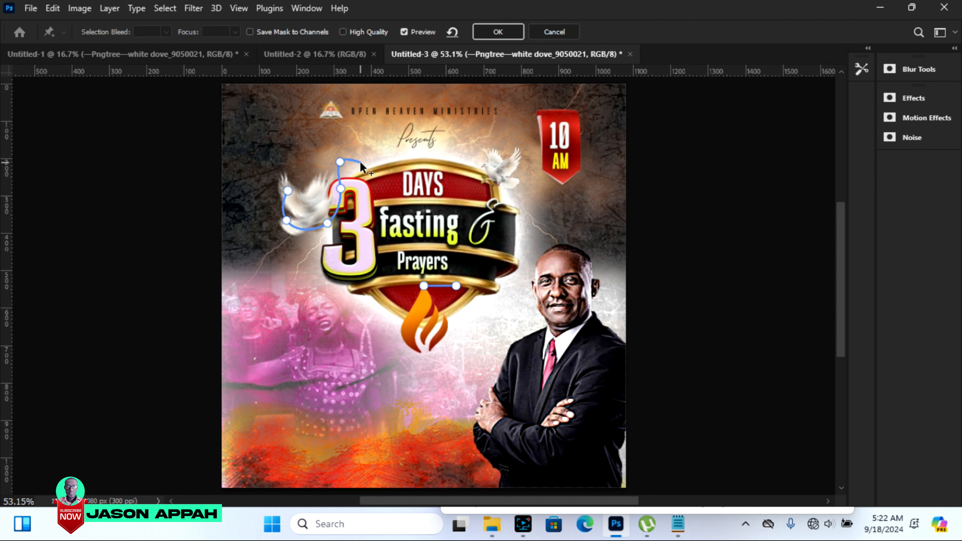
pyautogui.click(365, 143)
pyautogui.scroll(2, 356, 171)
pyautogui.click(352, 196)
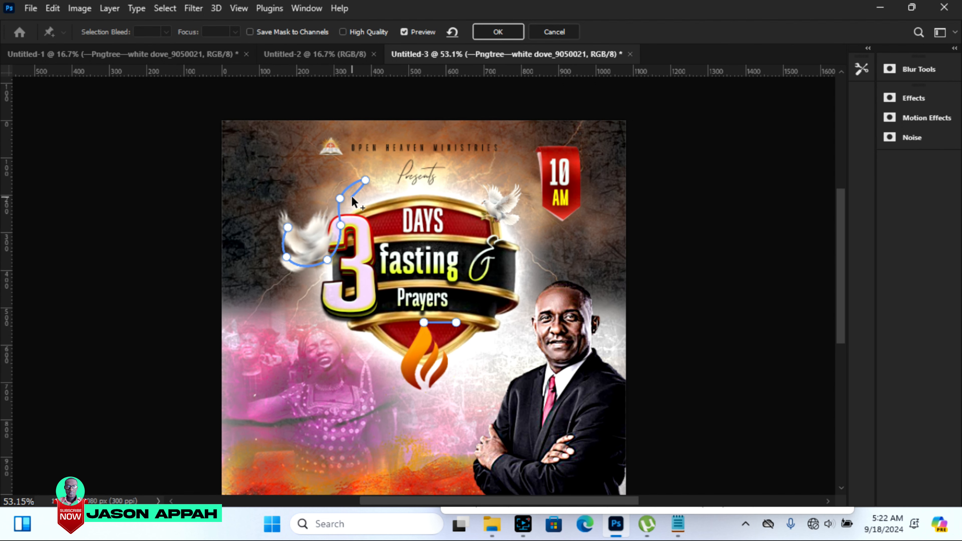
pyautogui.click(494, 30)
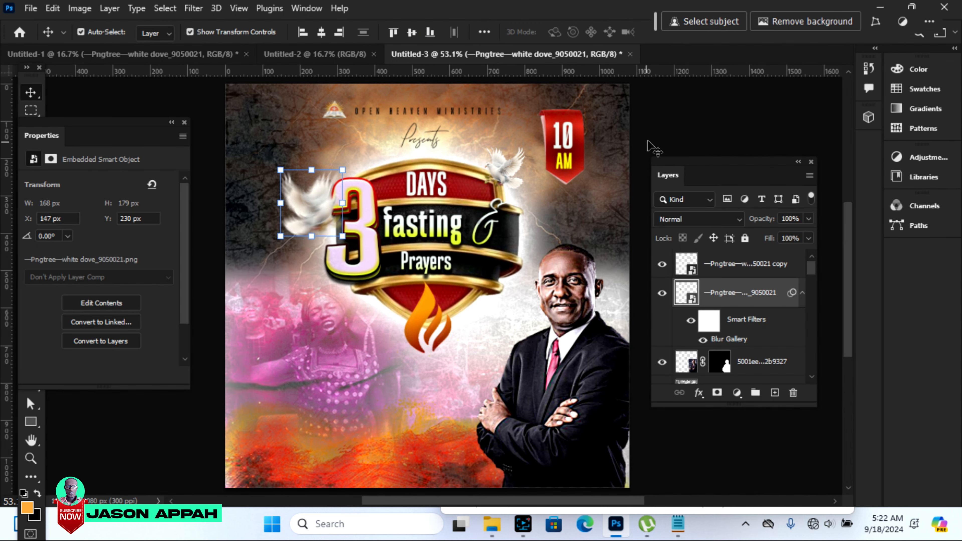
pyautogui.click(678, 121)
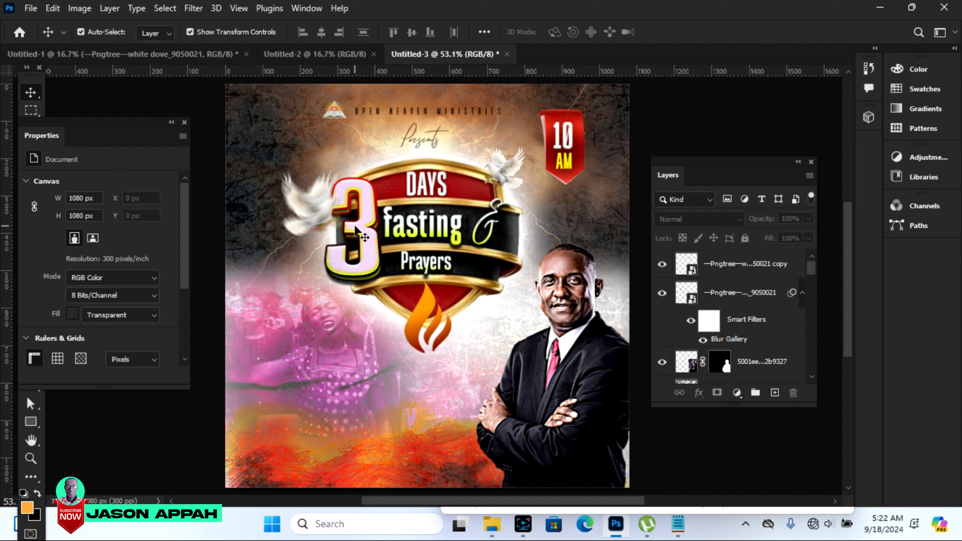
# Step: Transform the smaller dove slightly and move it a little lower onto the badge's upper-right edge
pyautogui.click(318, 219)
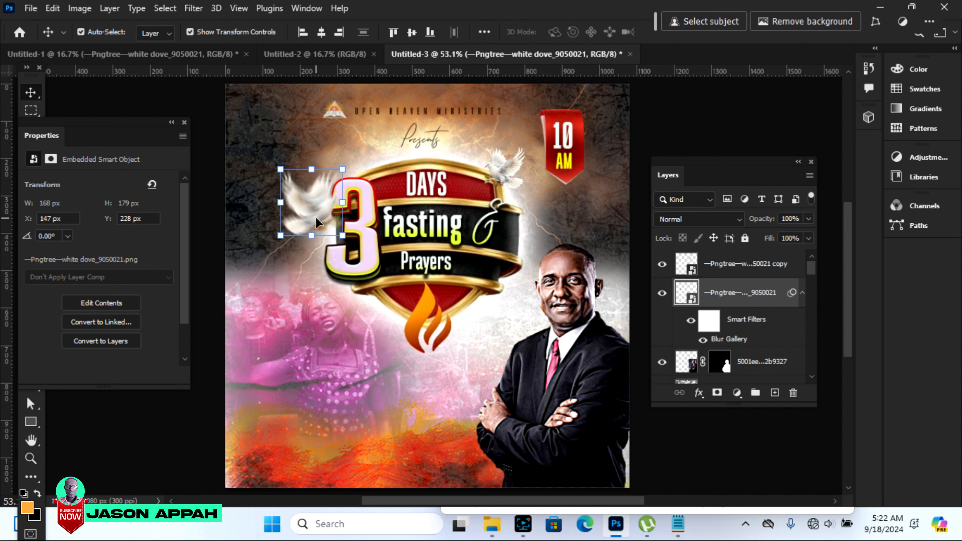
pyautogui.click(506, 178)
pyautogui.hotkey('ctrl', 't')
pyautogui.moveTo(519, 186); pyautogui.dragTo(529, 193)
pyautogui.press('Return')
pyautogui.click(678, 143)
pyautogui.moveTo(509, 172); pyautogui.dragTo(505, 181)
pyautogui.click(675, 120)
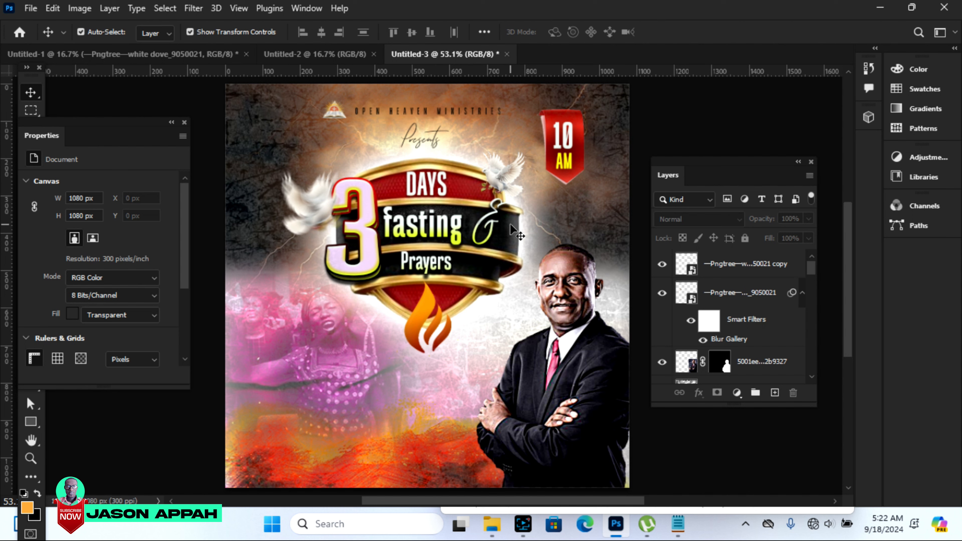
# Step: Draw a rectangle about 484 by 60 px below the flame, reaching over the portrait's arm
pyautogui.moveTo(109, 125); pyautogui.dragTo(144, 120)
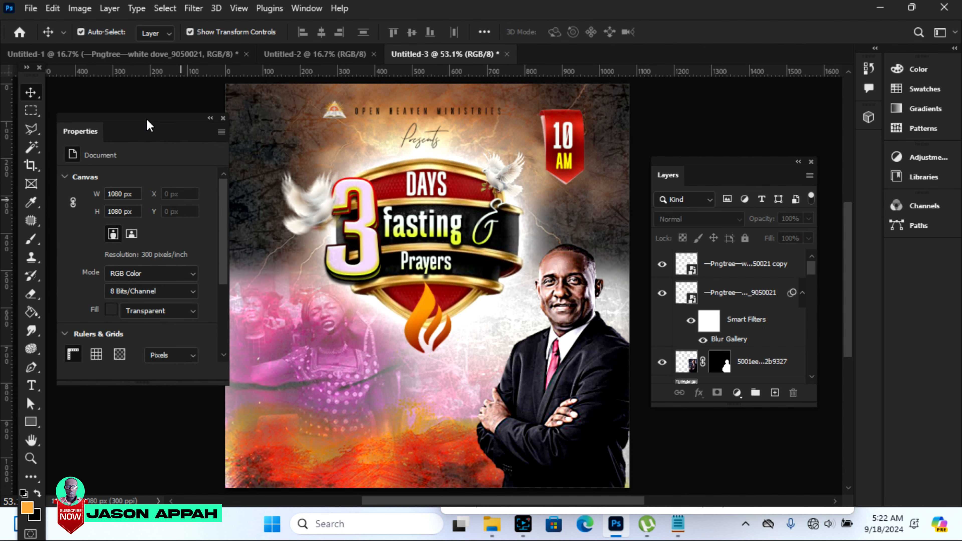
pyautogui.click(30, 425)
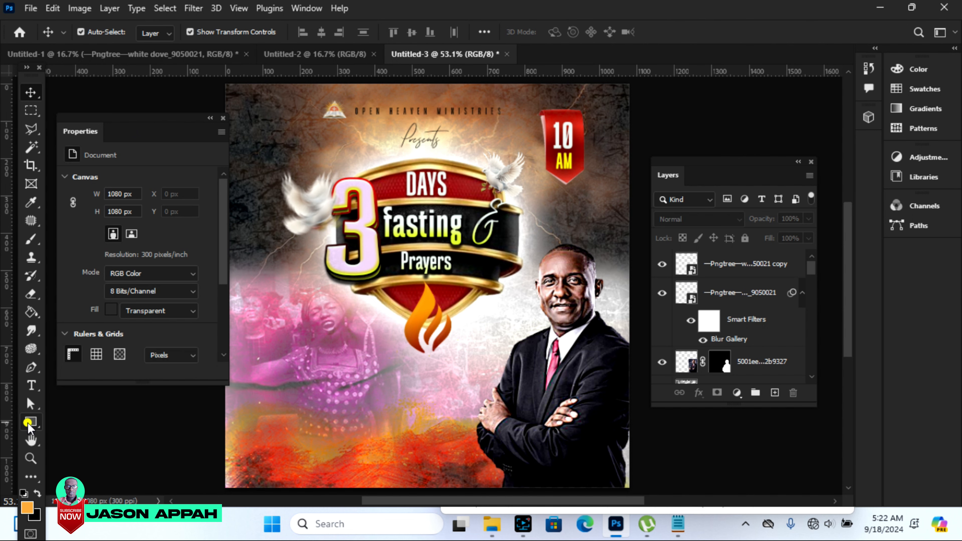
pyautogui.click(83, 426)
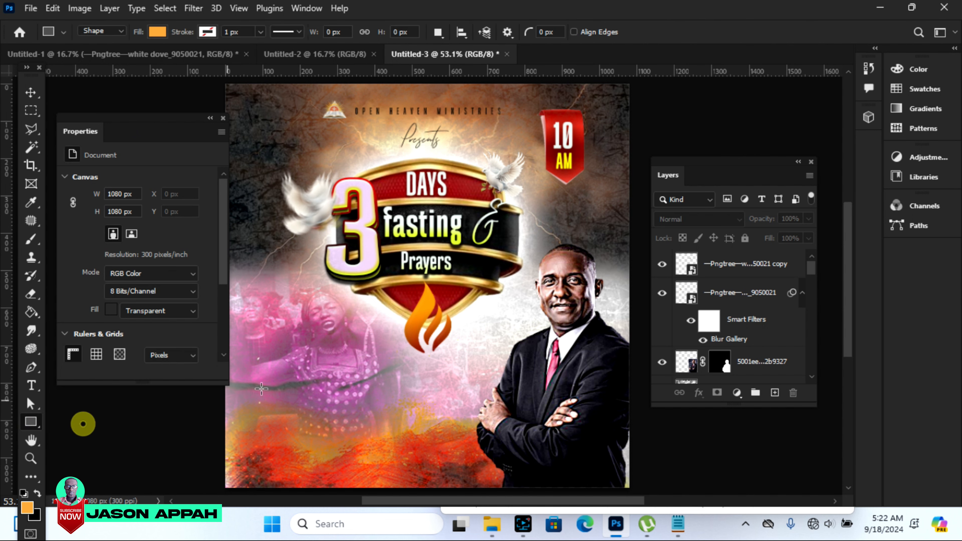
pyautogui.moveTo(339, 370); pyautogui.dragTo(519, 391)
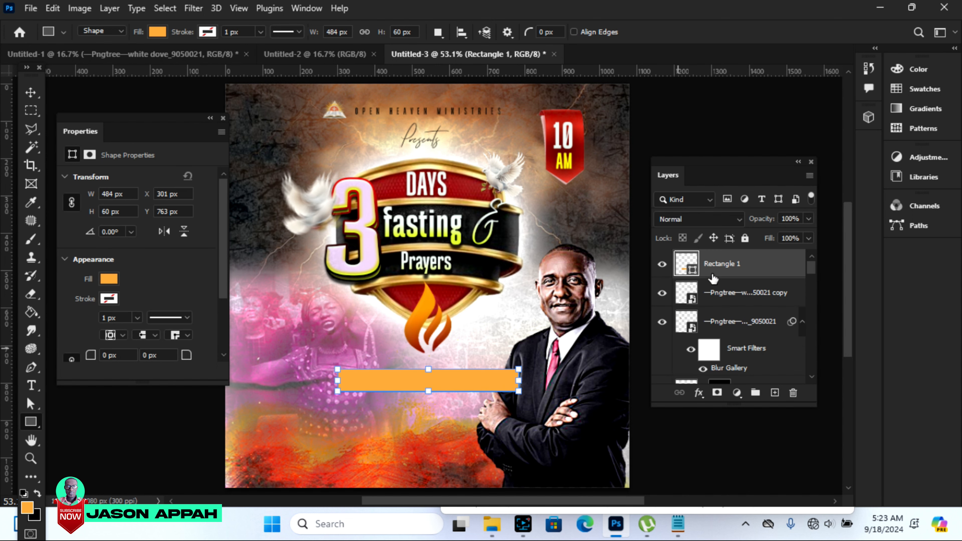
# Step: Fill the rectangle with dark color #201e29 sampled from the minister's suit
pyautogui.doubleClick(692, 271)
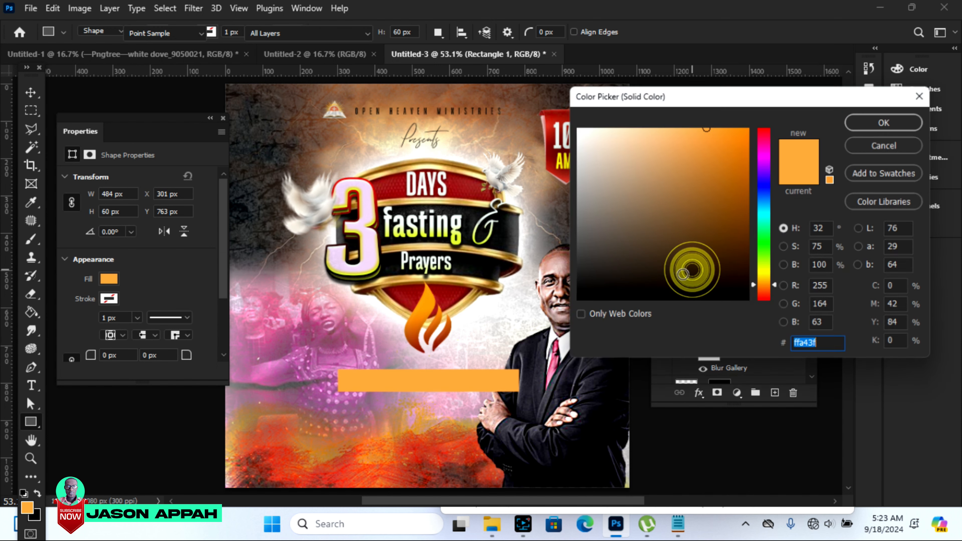
pyautogui.click(526, 370)
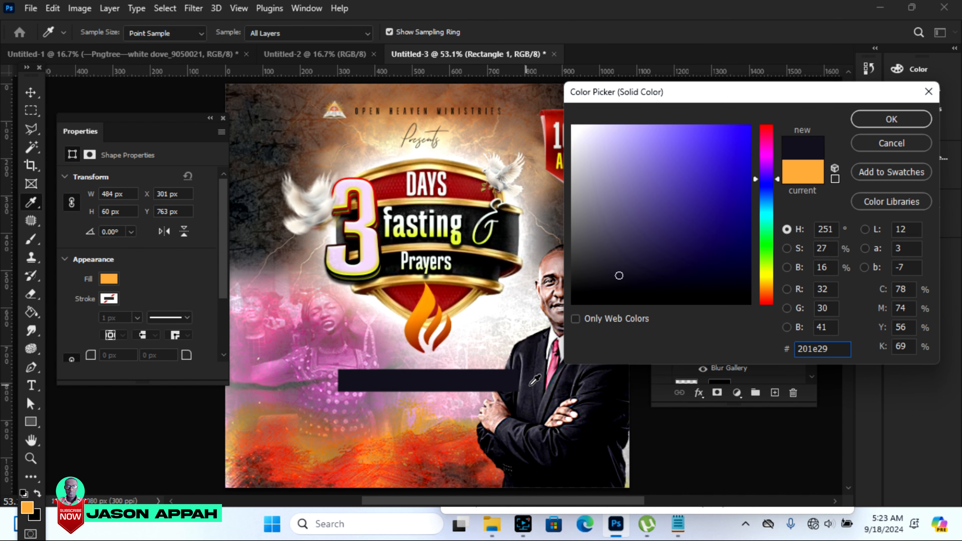
pyautogui.click(901, 118)
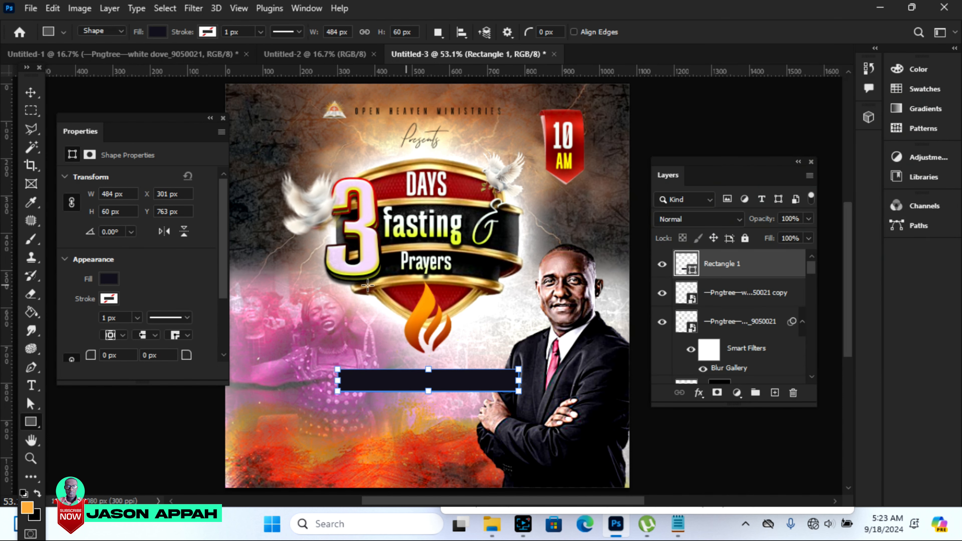
# Step: Nudge the dark rectangle slightly up and to the left, and place its layer beneath the portrait
pyautogui.click(30, 92)
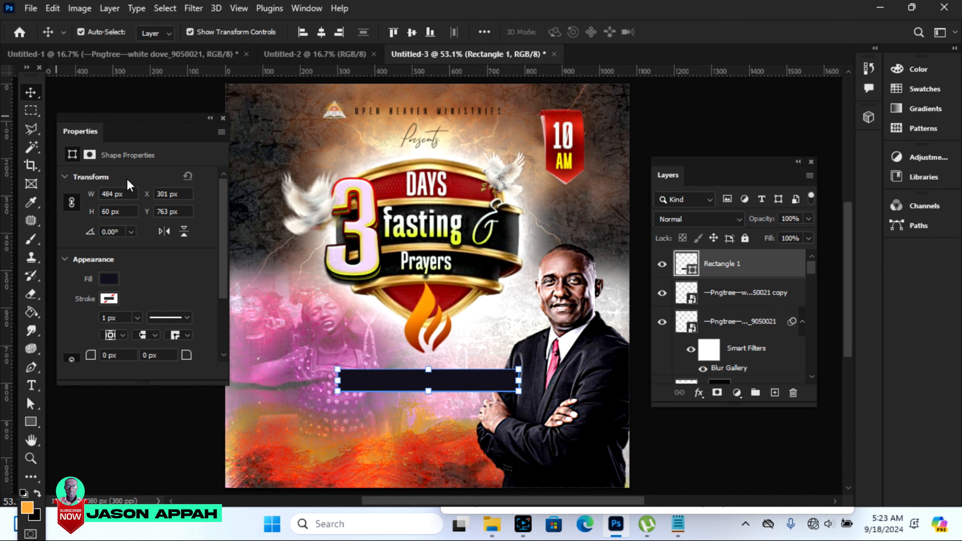
pyautogui.press('Up')
pyautogui.press('Up')
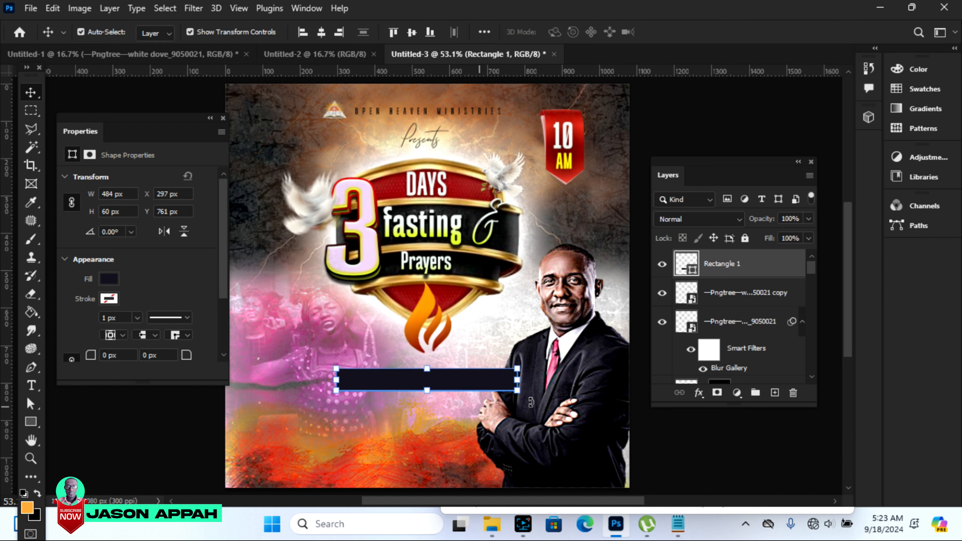
pyautogui.click(670, 446)
pyautogui.click(463, 378)
pyautogui.moveTo(746, 263); pyautogui.dragTo(743, 358)
pyautogui.click(720, 446)
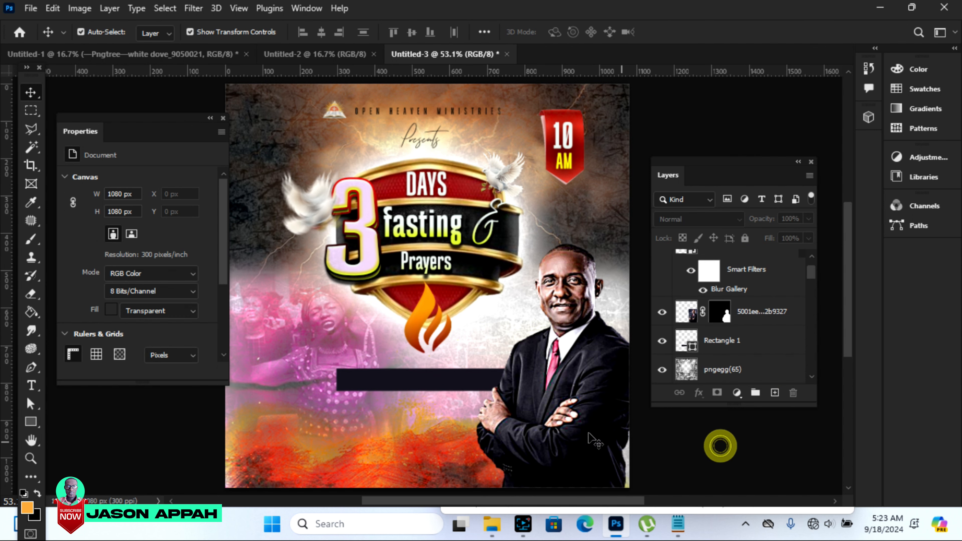
# Step: Duplicate the dark rectangle below the original, behind the portrait, and enlarge the copy's height to about 103 px
pyautogui.click(445, 390)
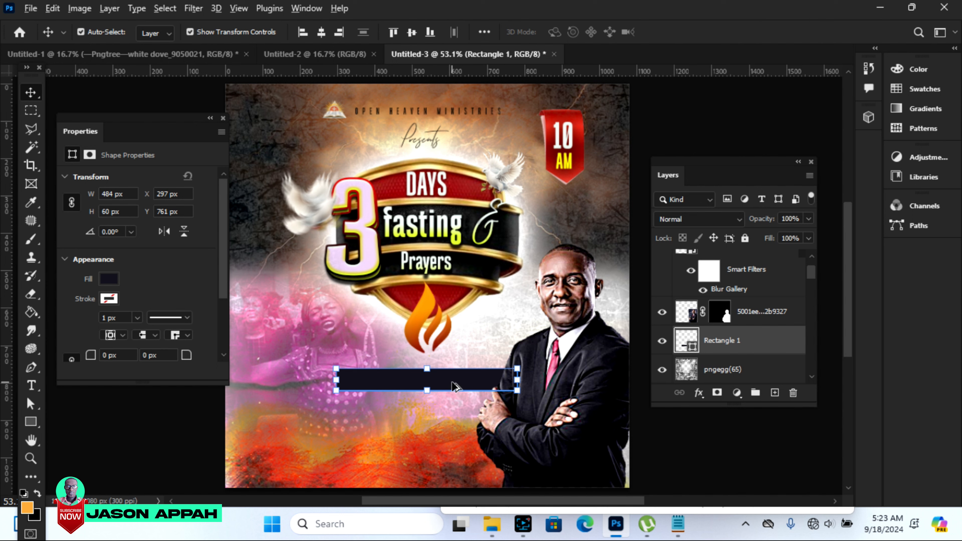
pyautogui.moveTo(454, 385); pyautogui.dragTo(427, 456)
pyautogui.hotkey('ctrl', 't')
pyautogui.hotkey('ctrl', 'z')
pyautogui.hotkey('ctrl', 'z')
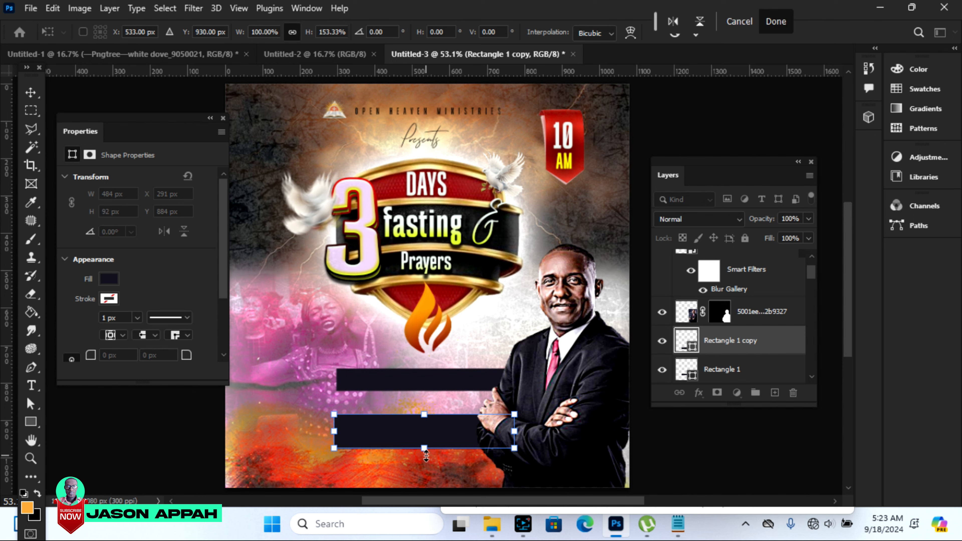
pyautogui.moveTo(425, 416); pyautogui.dragTo(425, 412)
pyautogui.press('Return')
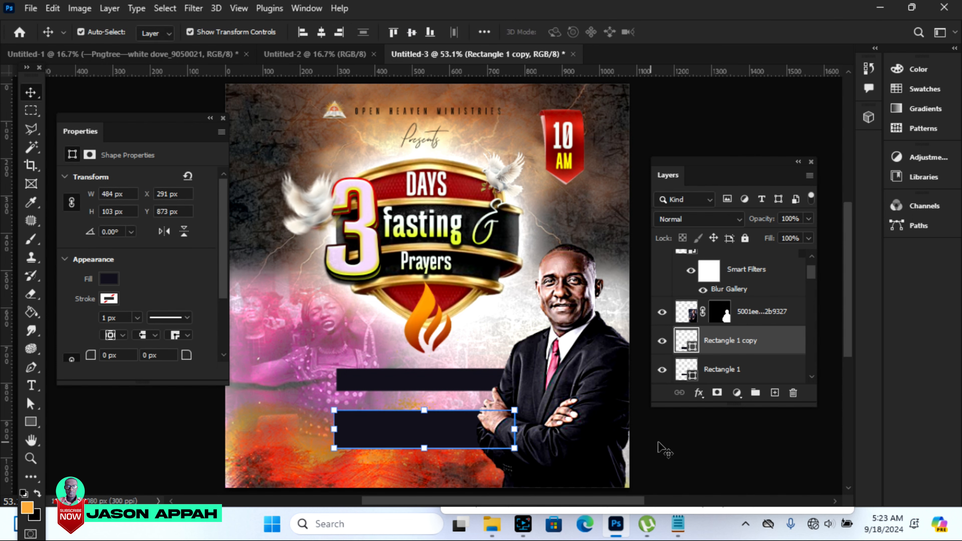
pyautogui.click(659, 445)
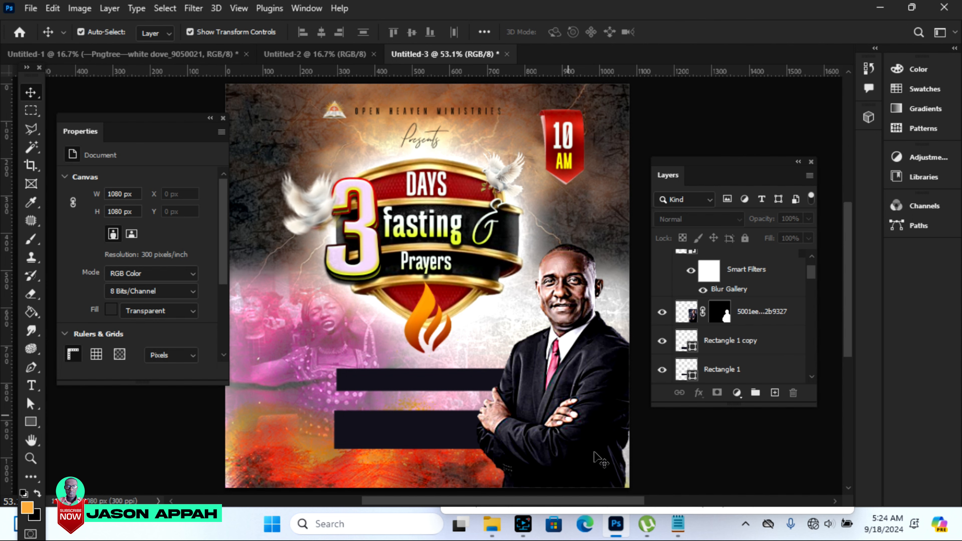
# Step: Copy the line of contact phone numbers from the Notepad notes and paste it as new text near the flyer's bottom edge
pyautogui.click(672, 525)
pyautogui.moveTo(605, 393); pyautogui.dragTo(450, 400)
pyautogui.rightClick(466, 397)
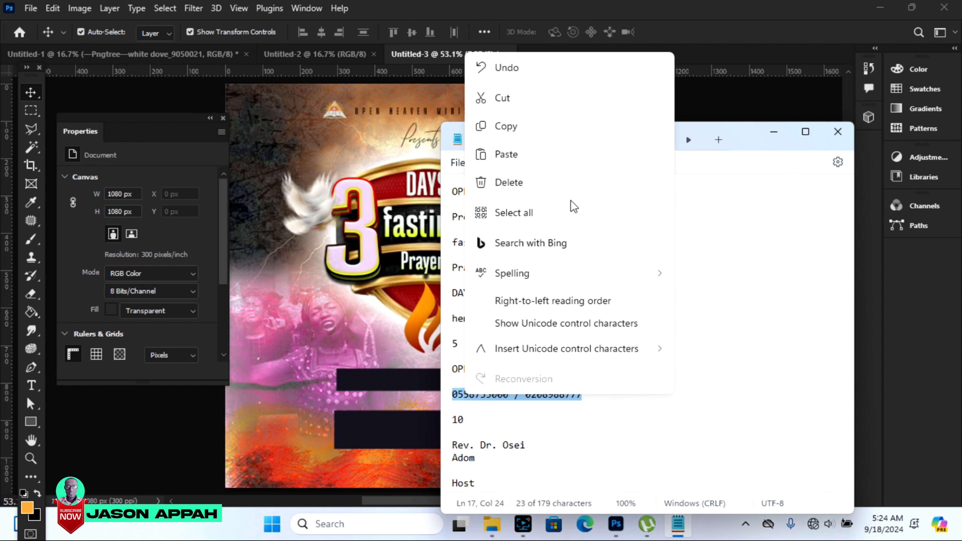
pyautogui.click(505, 127)
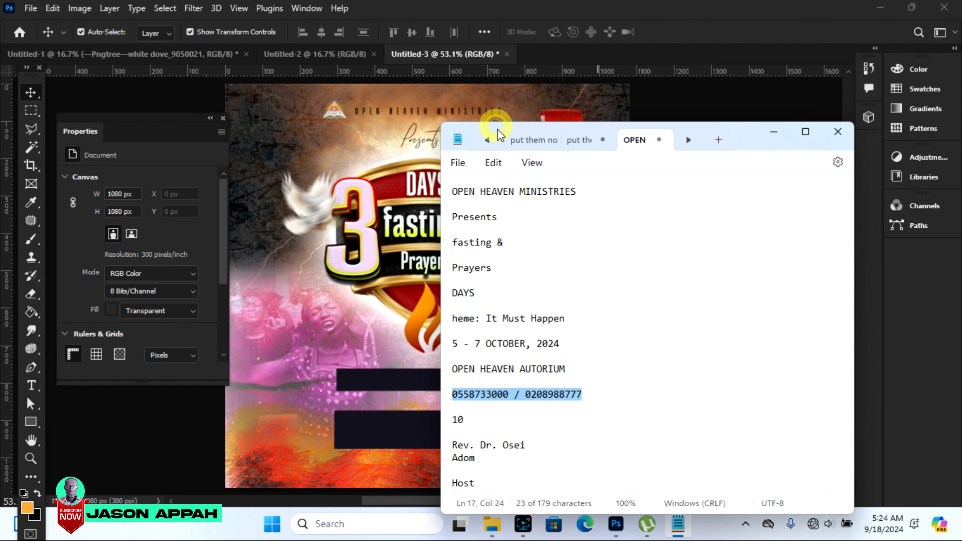
pyautogui.click(31, 386)
pyautogui.click(308, 469)
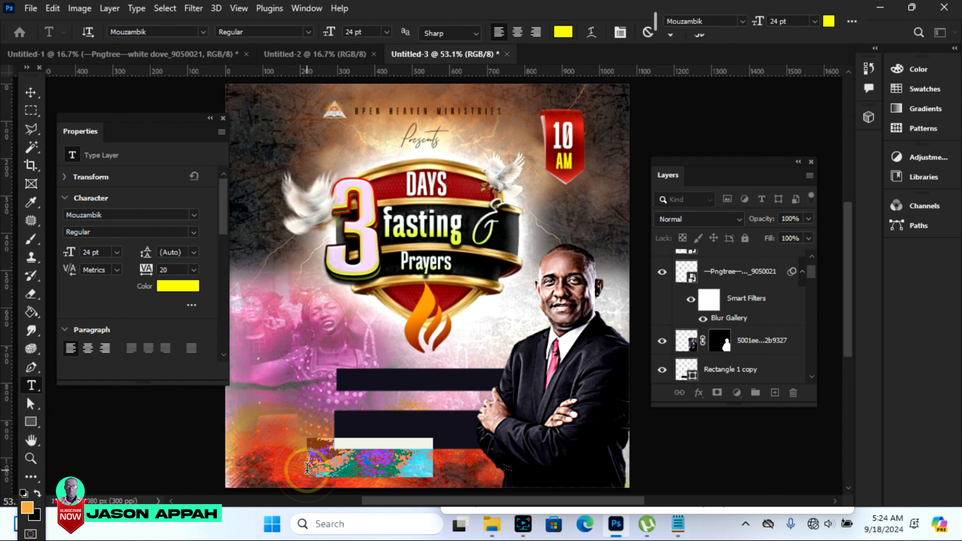
pyautogui.rightClick(309, 476)
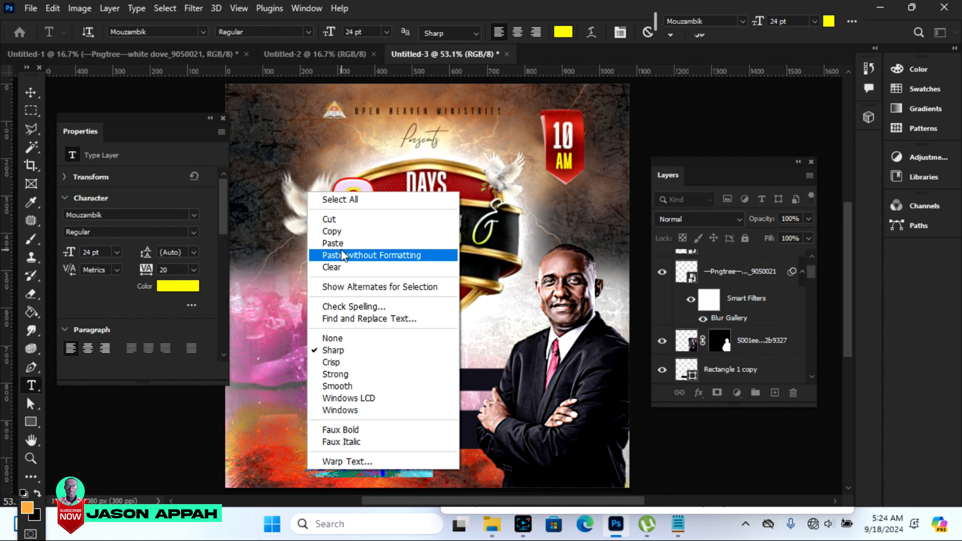
pyautogui.click(333, 243)
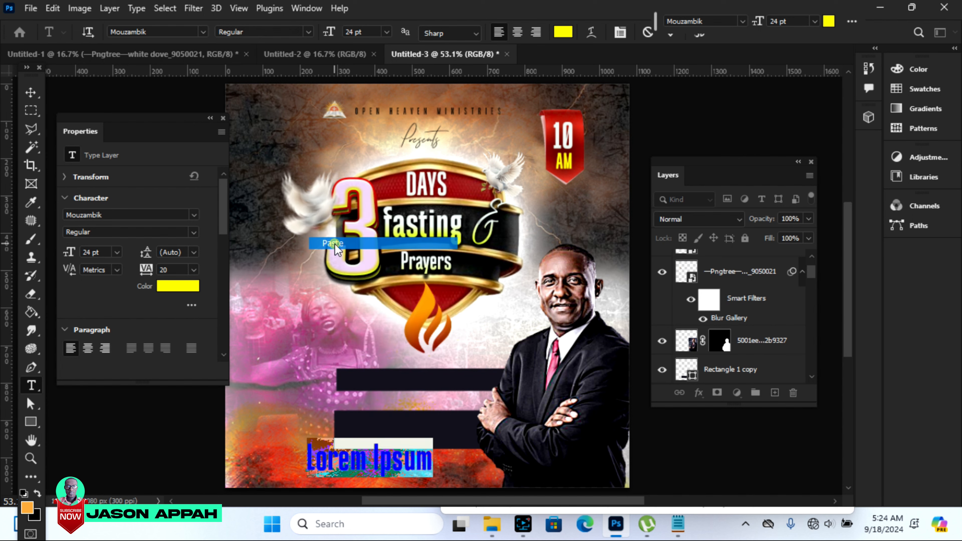
pyautogui.click(31, 95)
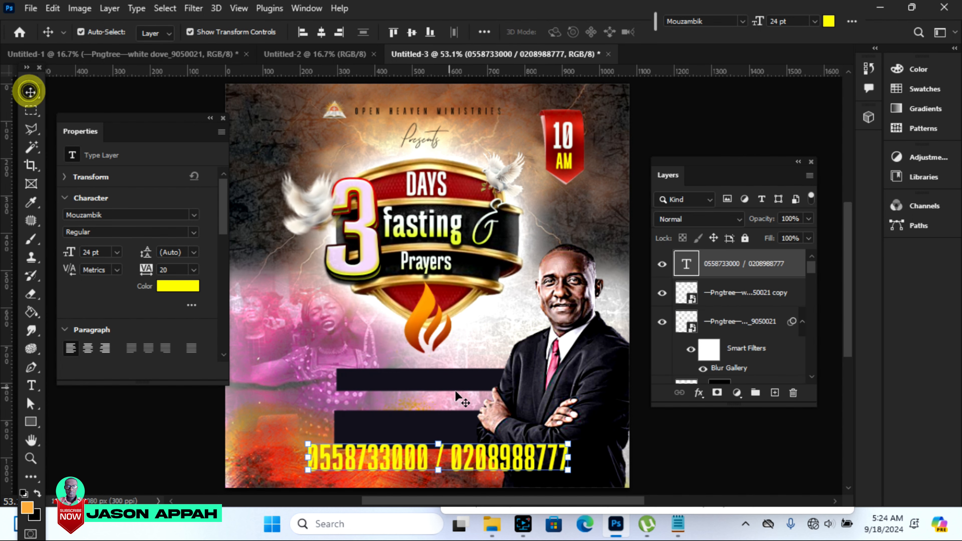
# Step: Shrink the phone-number text to about 7.04 pt, set its tracking to 480, and place it below the lower dark bar
pyautogui.moveTo(570, 440); pyautogui.dragTo(406, 472)
pyautogui.press('Return')
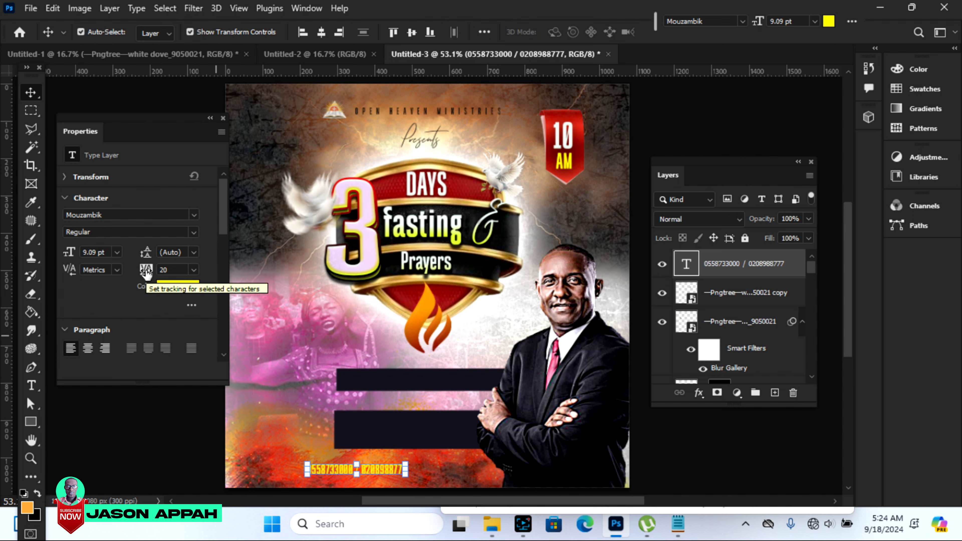
pyautogui.moveTo(145, 272); pyautogui.dragTo(162, 274)
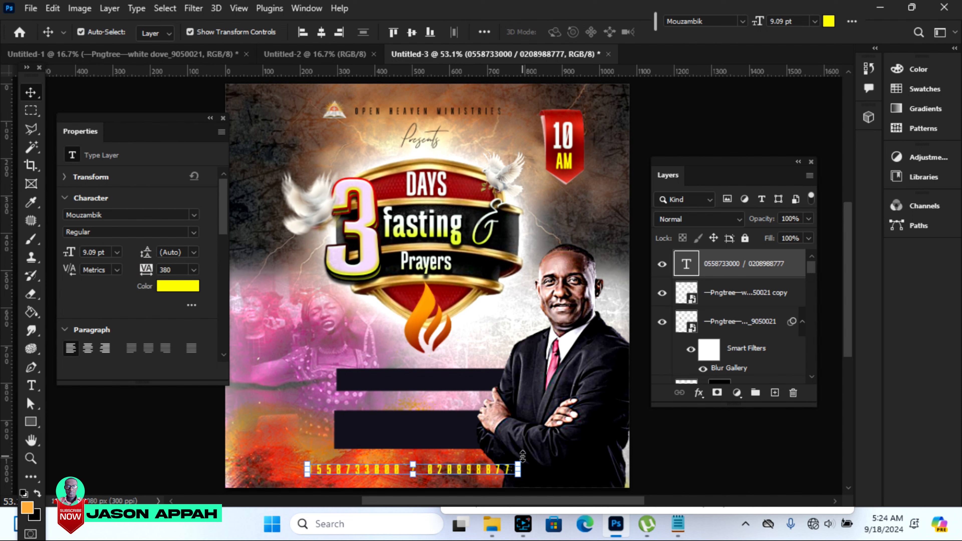
pyautogui.moveTo(525, 460); pyautogui.dragTo(458, 473)
pyautogui.press('Return')
pyautogui.moveTo(144, 271); pyautogui.dragTo(149, 270)
pyautogui.moveTo(448, 474); pyautogui.dragTo(436, 474)
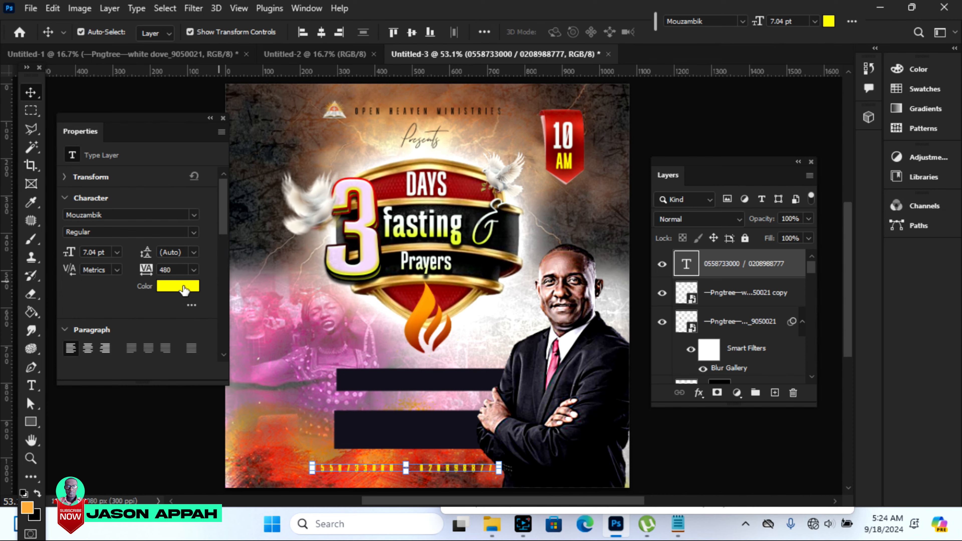
# Step: Change the phone-number text colour to white and deselect the layer
pyautogui.click(185, 288)
pyautogui.click(574, 126)
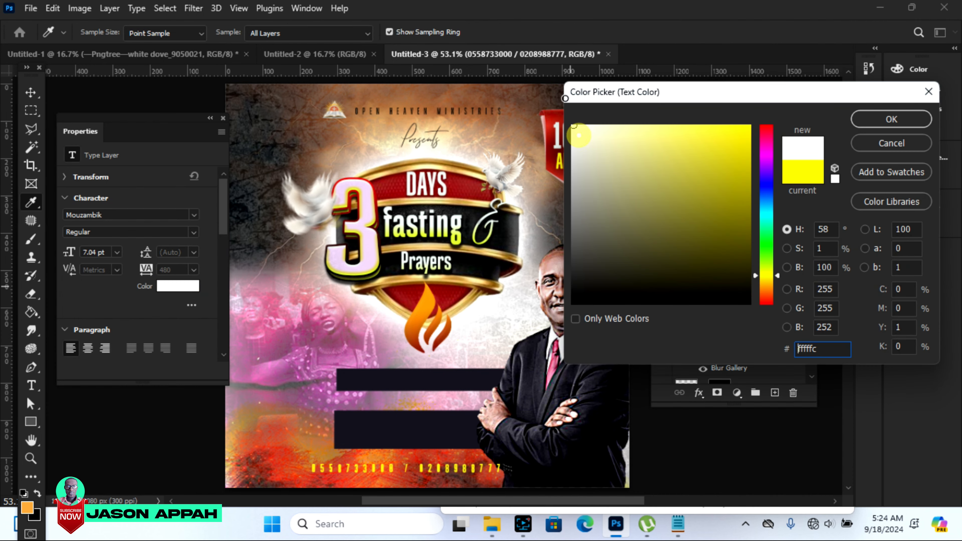
pyautogui.click(920, 123)
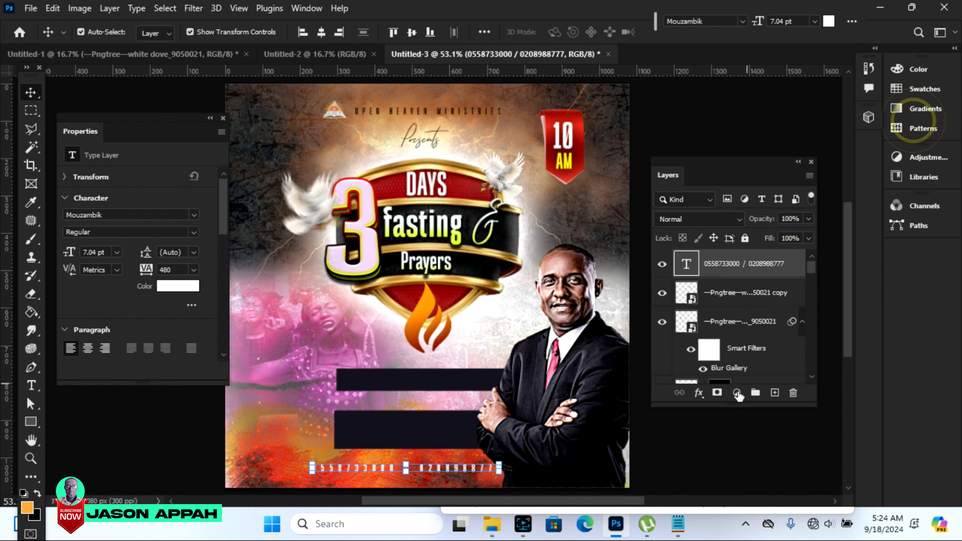
pyautogui.click(694, 443)
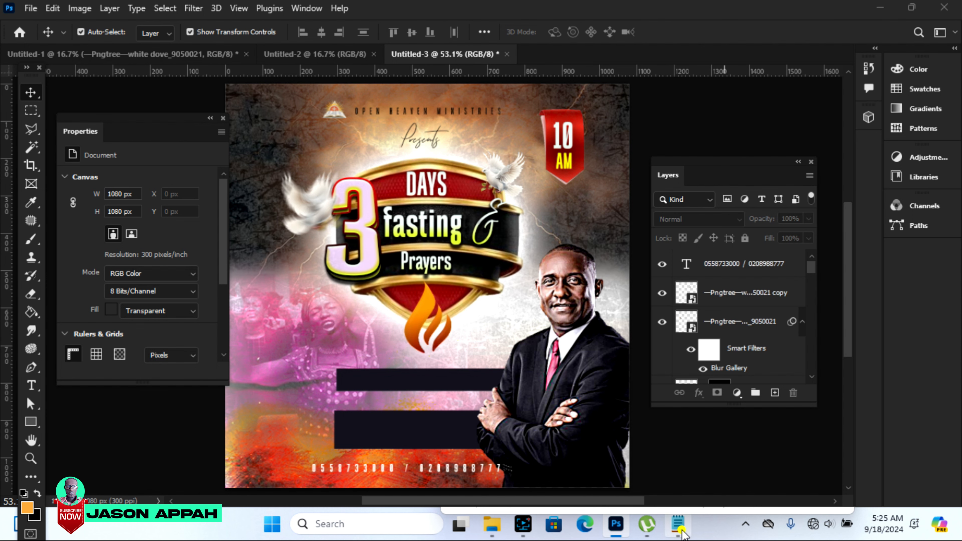
# Step: In the Notepad notes, correct the theme line to "Theme: It Must Happen" and copy the whole line
pyautogui.click(678, 524)
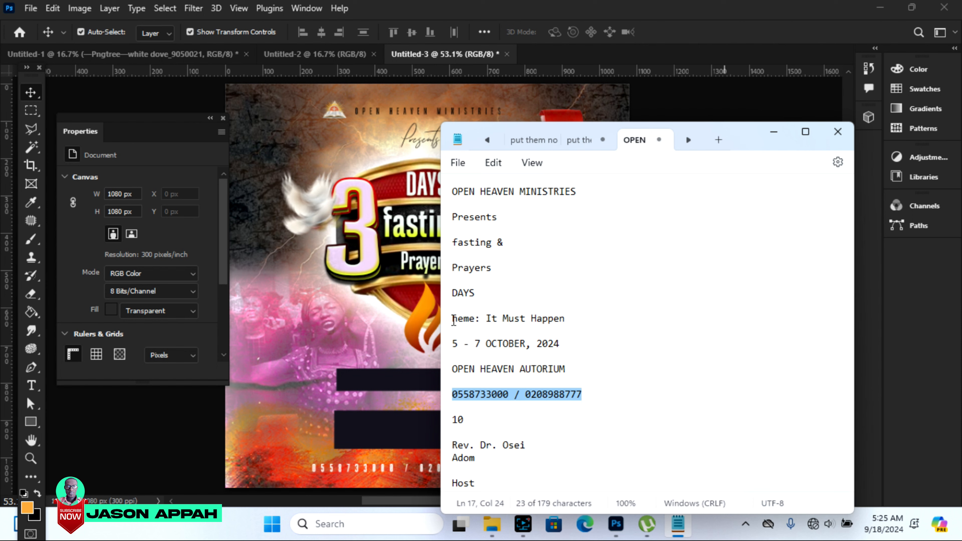
pyautogui.click(454, 321)
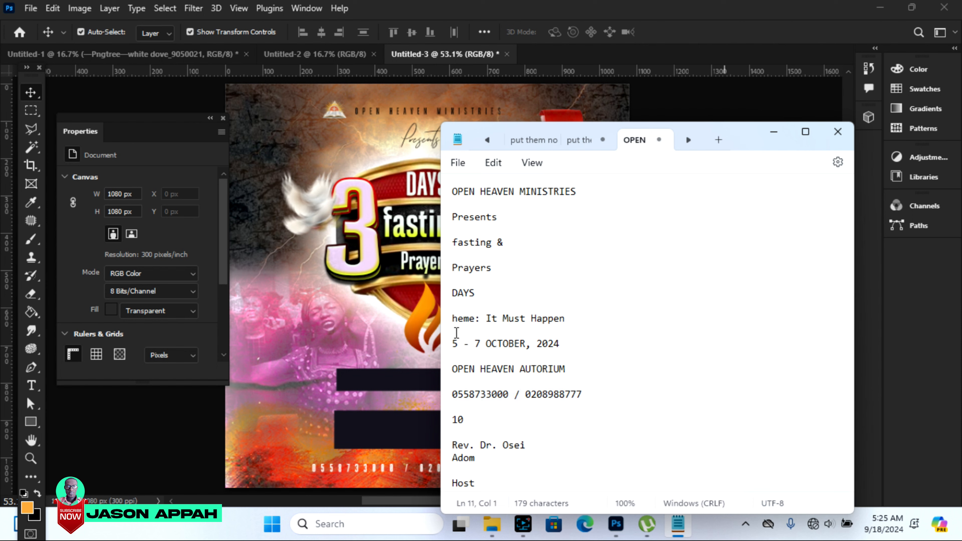
pyautogui.write('T')
pyautogui.tripleClick(574, 319)
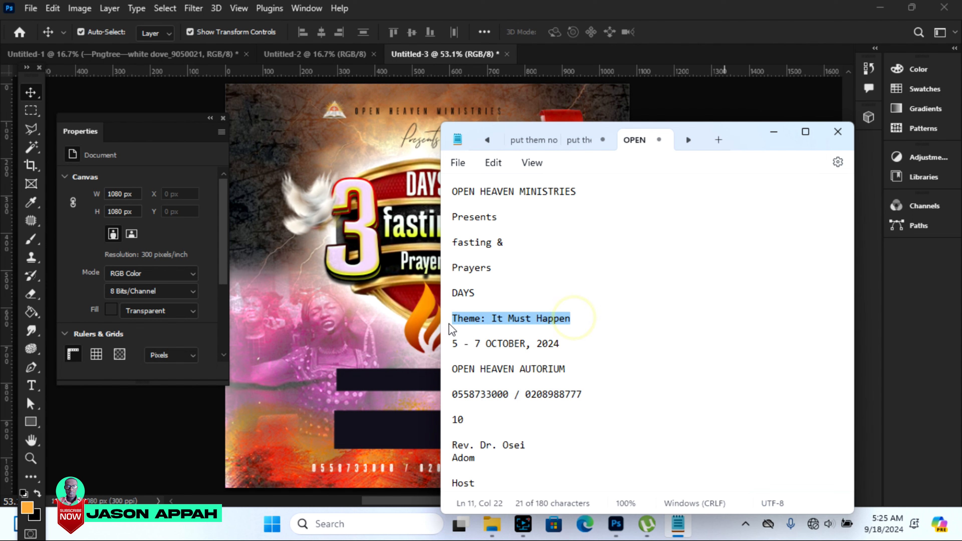
pyautogui.rightClick(473, 326)
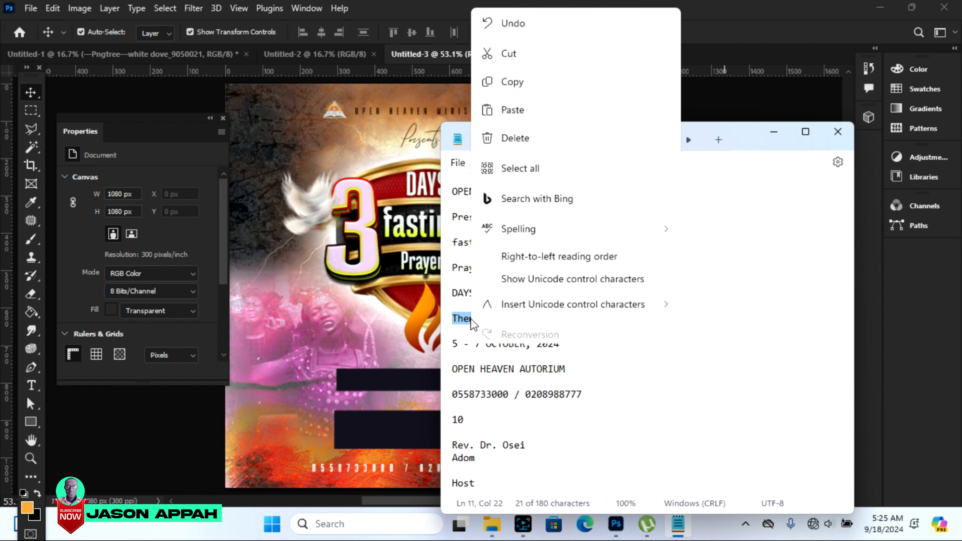
pyautogui.click(512, 75)
# Step: Paste "Theme: It Must Happen" into a new text layer beside the flame in Photoshop, with tracking set to 0
pyautogui.click(31, 385)
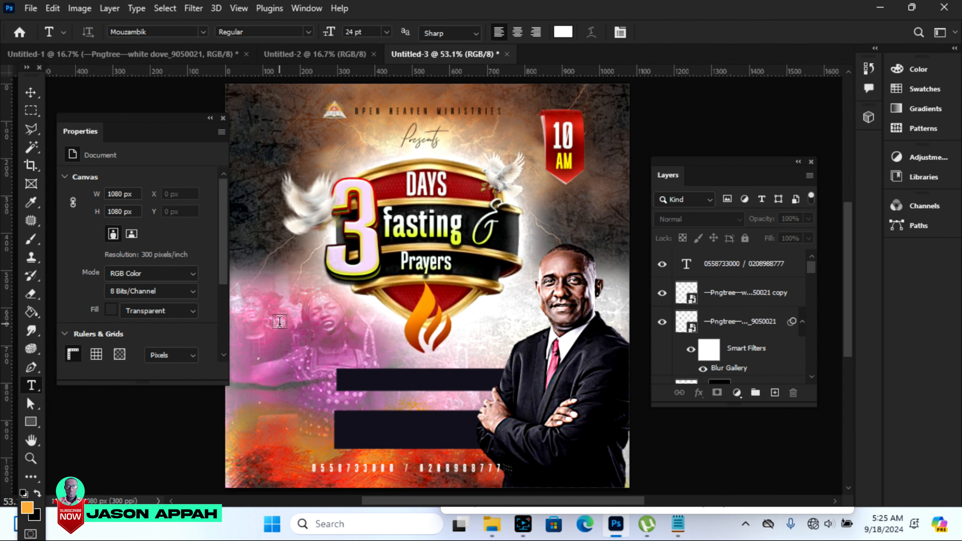
pyautogui.click(279, 322)
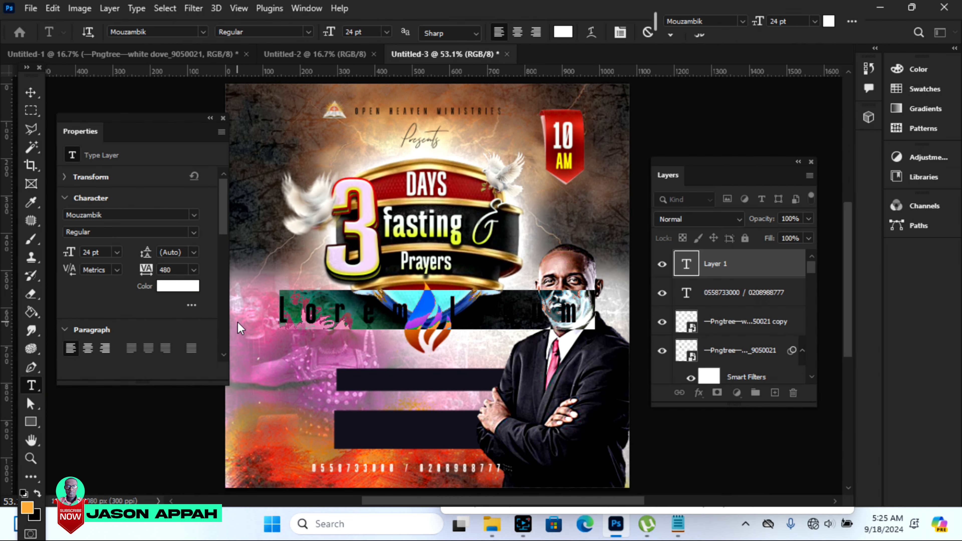
pyautogui.click(193, 270)
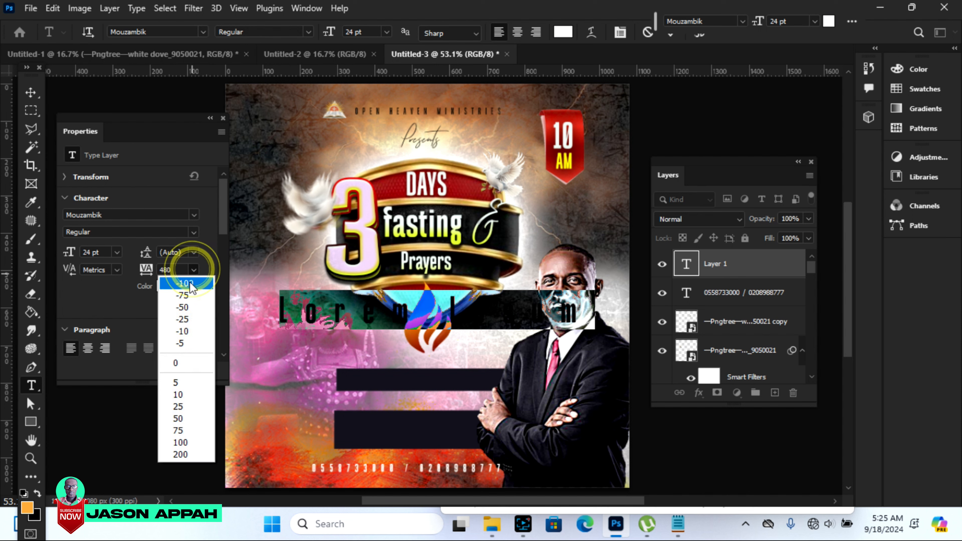
pyautogui.click(186, 363)
pyautogui.rightClick(281, 320)
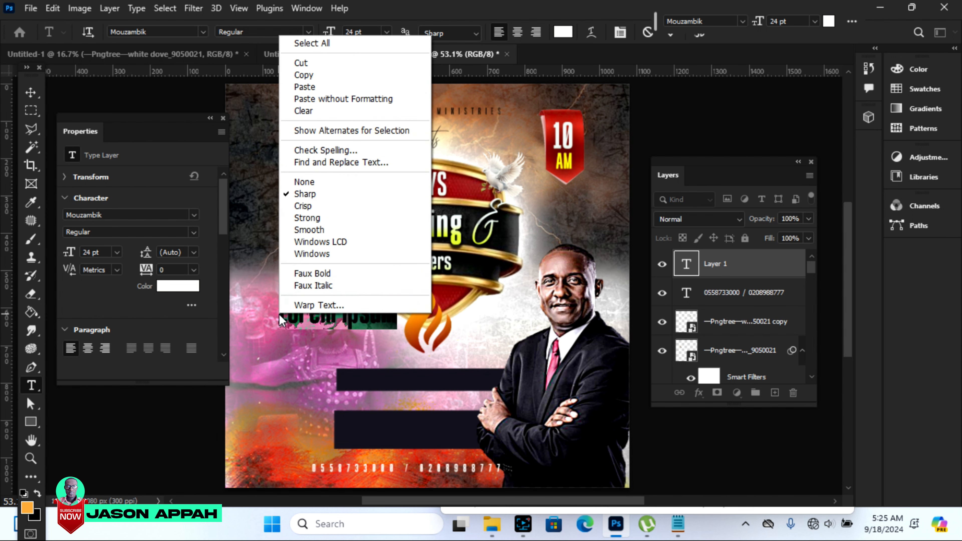
pyautogui.click(305, 87)
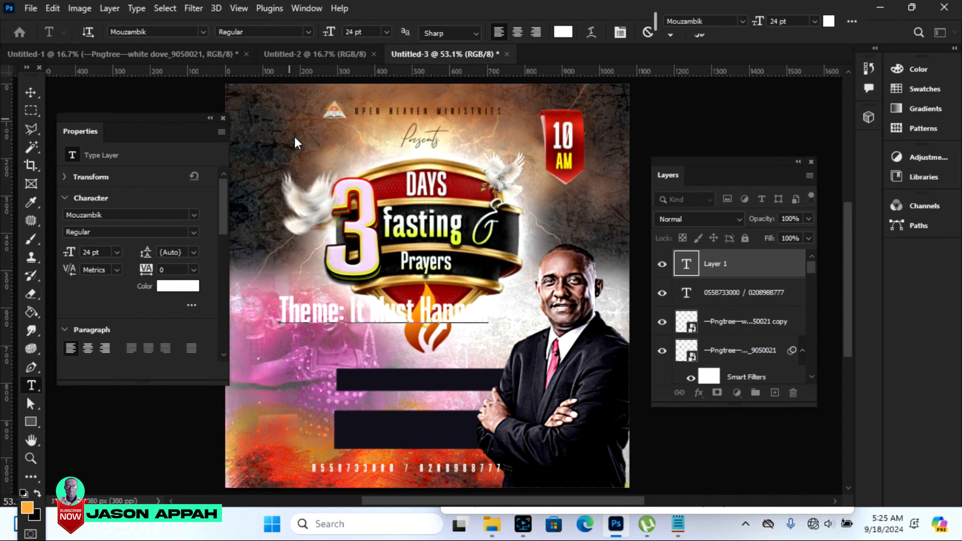
pyautogui.click(30, 92)
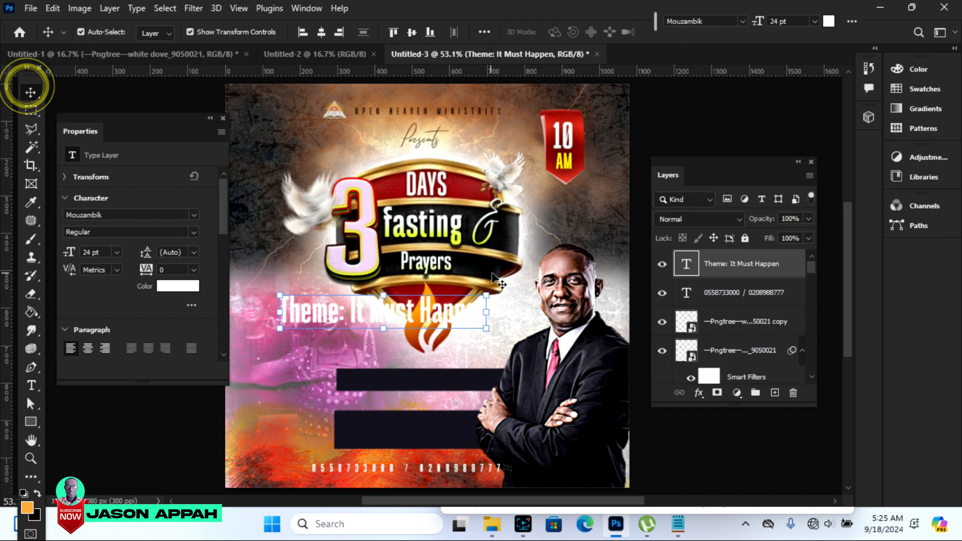
# Step: Scale the theme text down to about 14.56 pt and change its font to Tuesday Night
pyautogui.moveTo(486, 295); pyautogui.dragTo(405, 306)
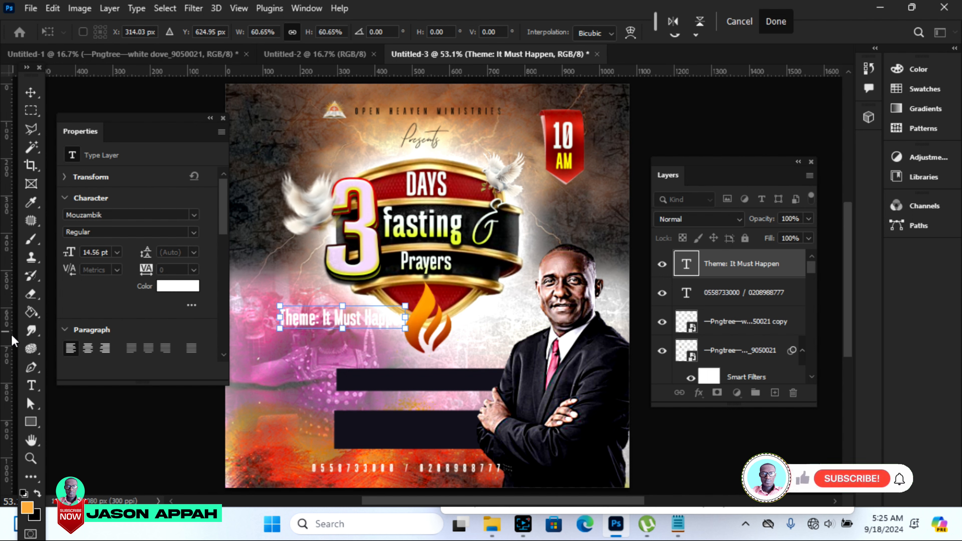
pyautogui.click(31, 386)
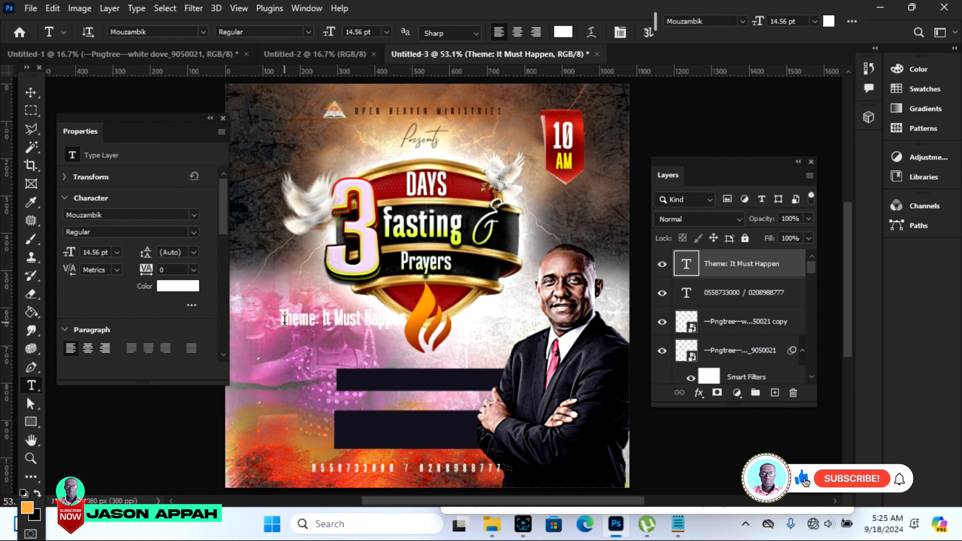
pyautogui.click(284, 320)
pyautogui.hotkey('ctrl', 'a')
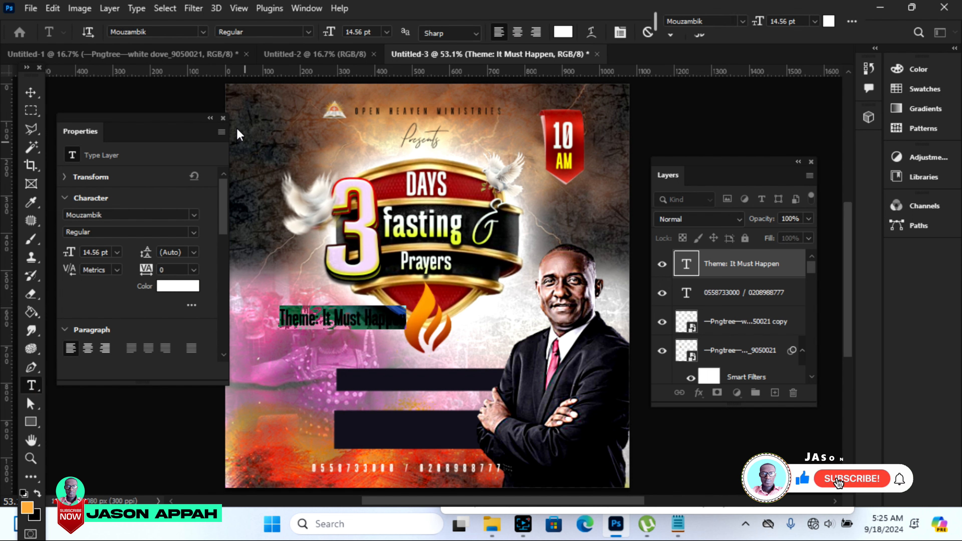
pyautogui.click(203, 32)
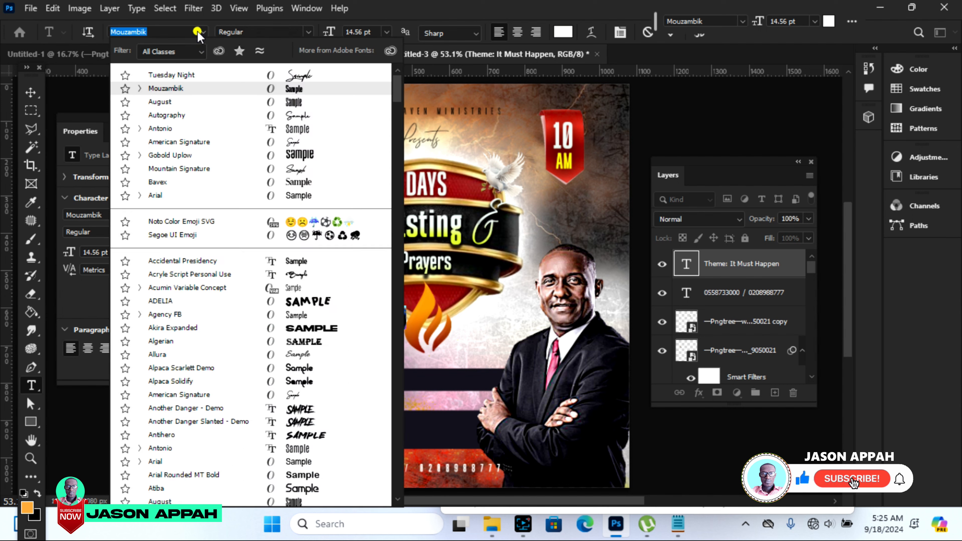
pyautogui.click(188, 76)
pyautogui.click(31, 92)
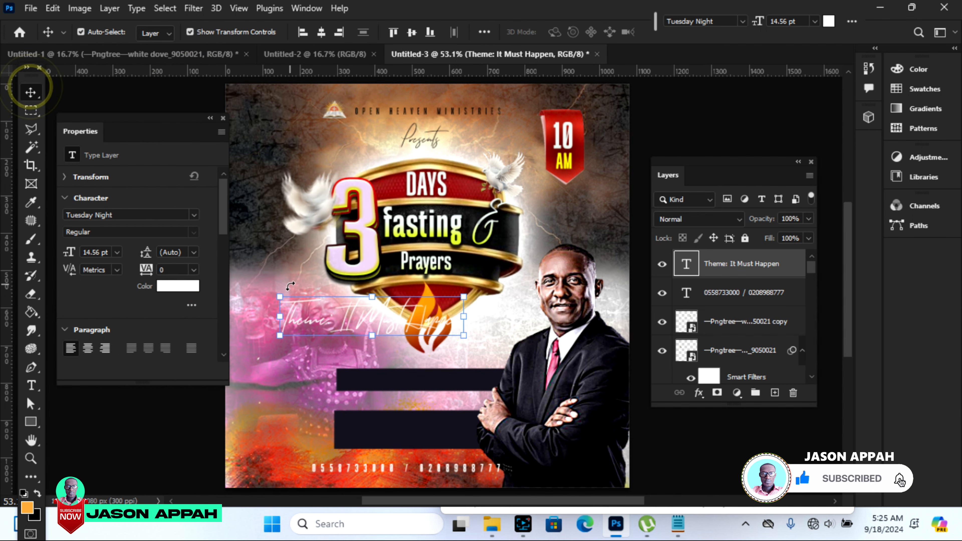
# Step: Fit the theme text onto the upper dark bar, scaled to about 10.45 pt, nudged slightly right, with tracking 60
pyautogui.moveTo(353, 316); pyautogui.dragTo(404, 375)
pyautogui.hotkey('ctrl', 't')
pyautogui.moveTo(514, 354); pyautogui.dragTo(468, 378)
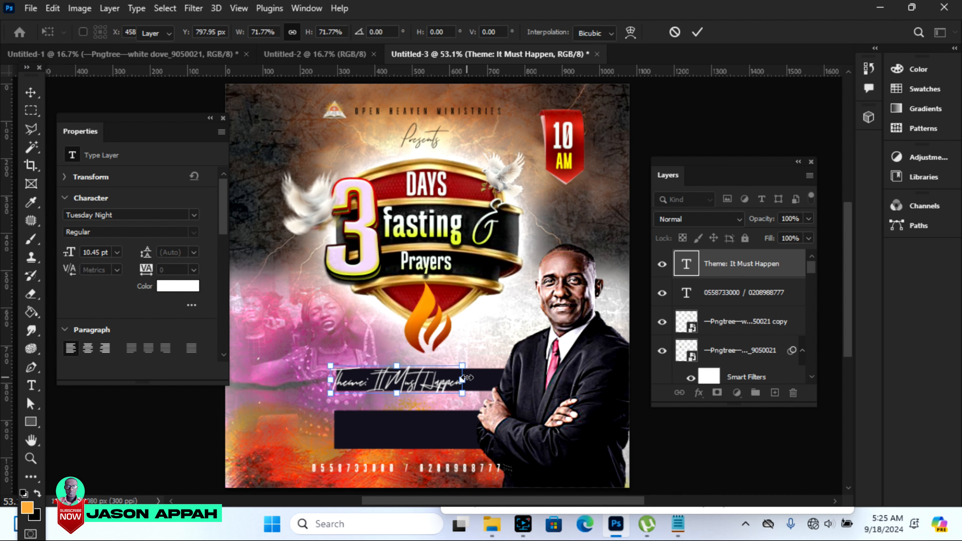
pyautogui.press('Return')
pyautogui.press('Right')
pyautogui.press('Right')
pyautogui.press('Right')
pyautogui.press('Right')
pyautogui.press('Right')
pyautogui.press('Right')
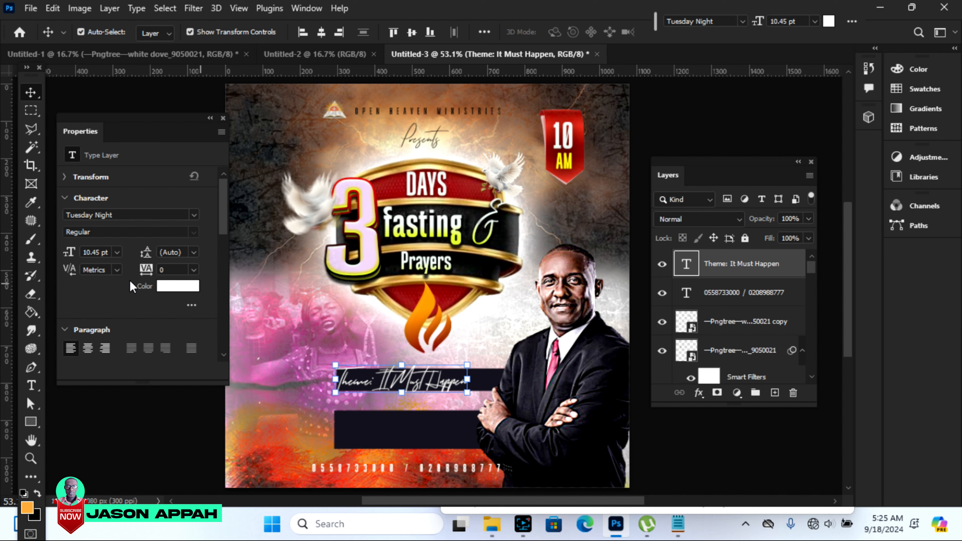
pyautogui.moveTo(145, 272); pyautogui.dragTo(141, 288)
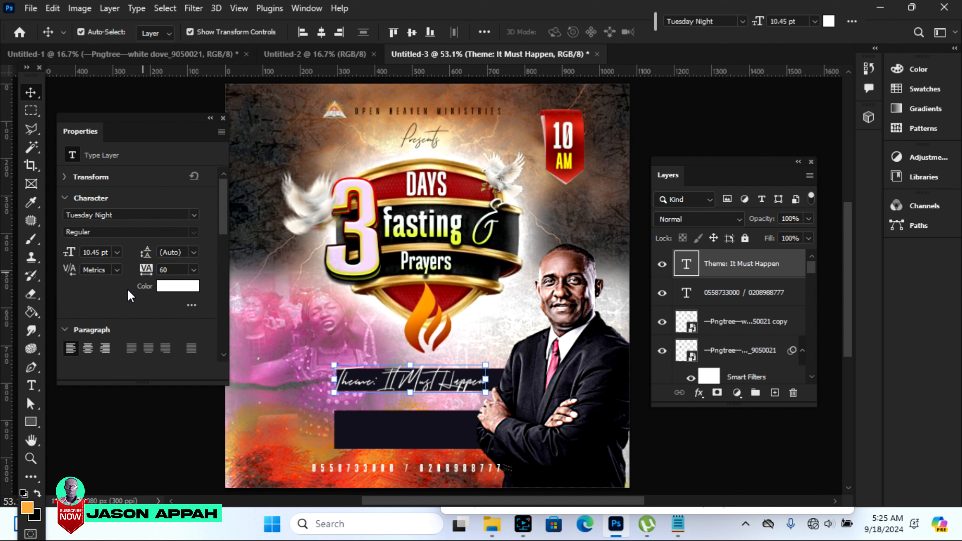
# Step: Recolour only the word "Theme:" in the theme text to bright yellow
pyautogui.click(31, 386)
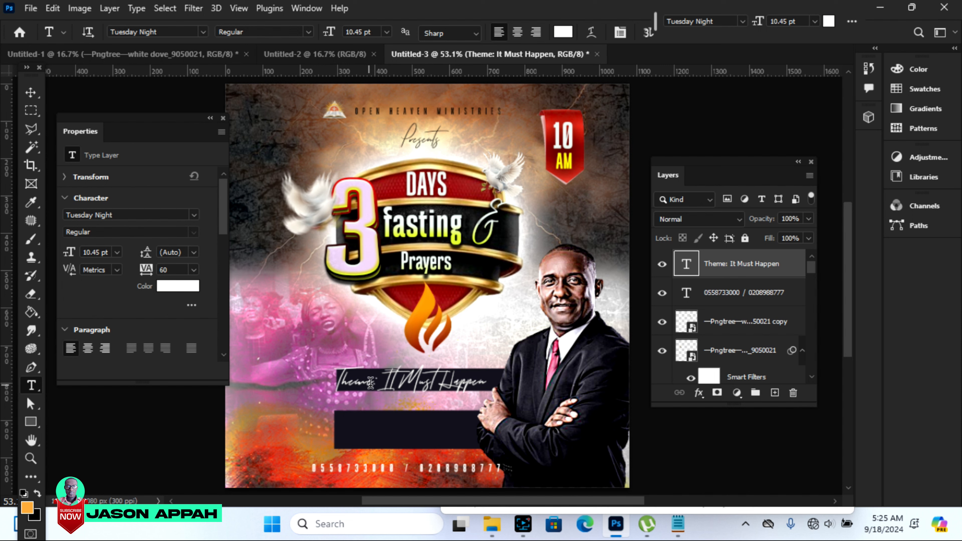
pyautogui.moveTo(378, 381); pyautogui.dragTo(335, 382)
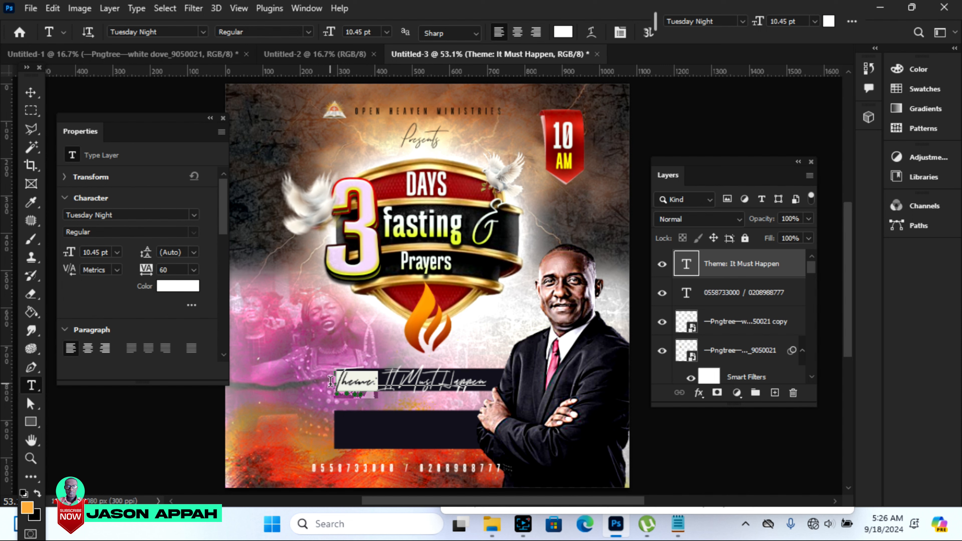
pyautogui.click(563, 33)
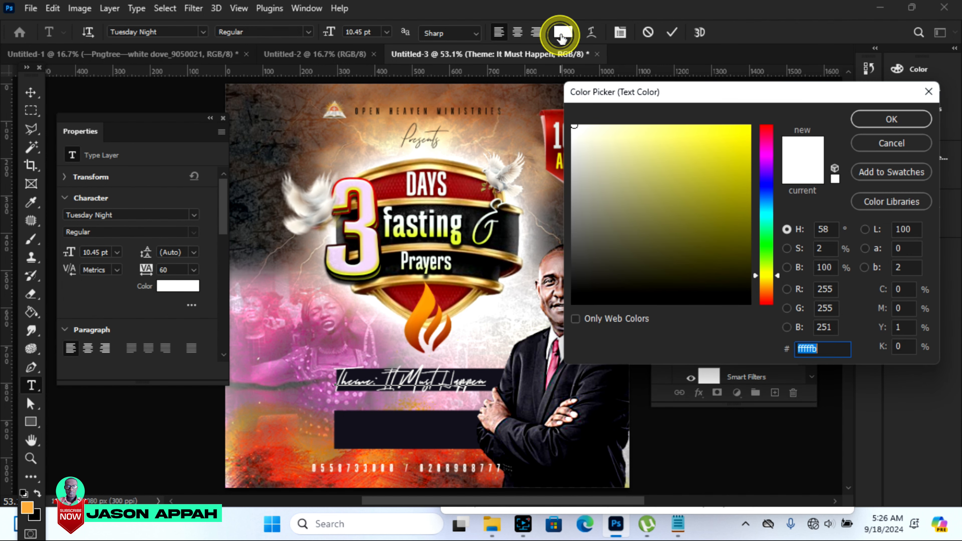
pyautogui.moveTo(738, 148); pyautogui.dragTo(752, 124)
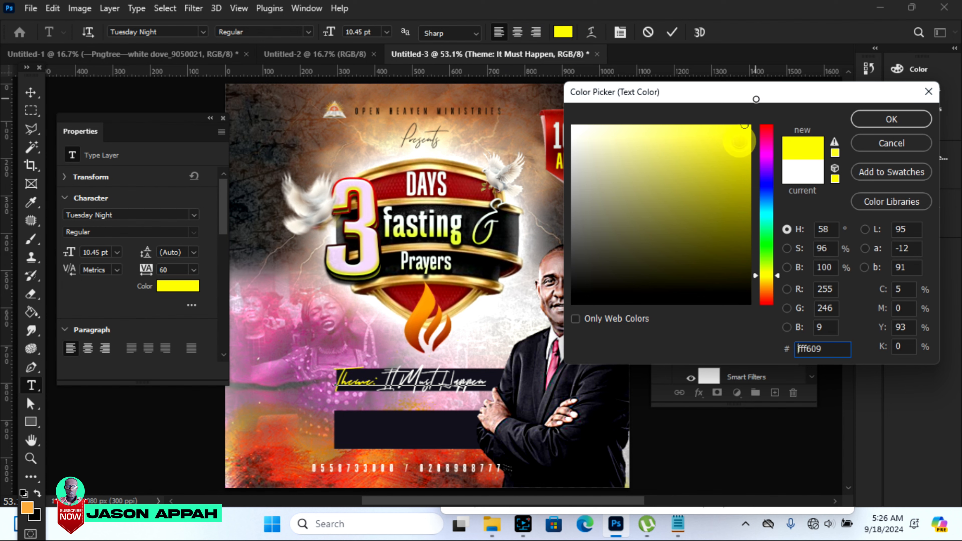
pyautogui.click(892, 120)
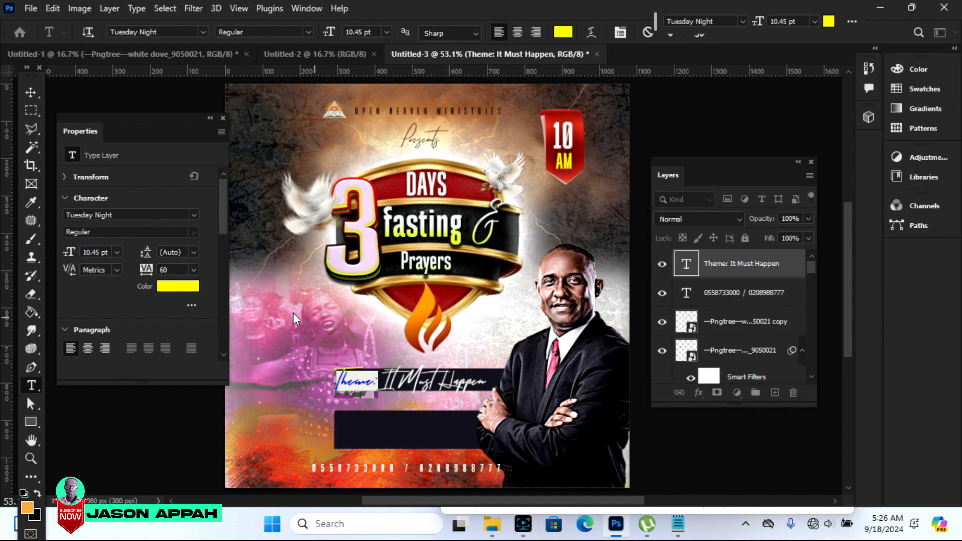
# Step: Add a Multiply drop shadow to the "Theme: It Must Happen" text, lowering its opacity to about 47%
pyautogui.click(32, 91)
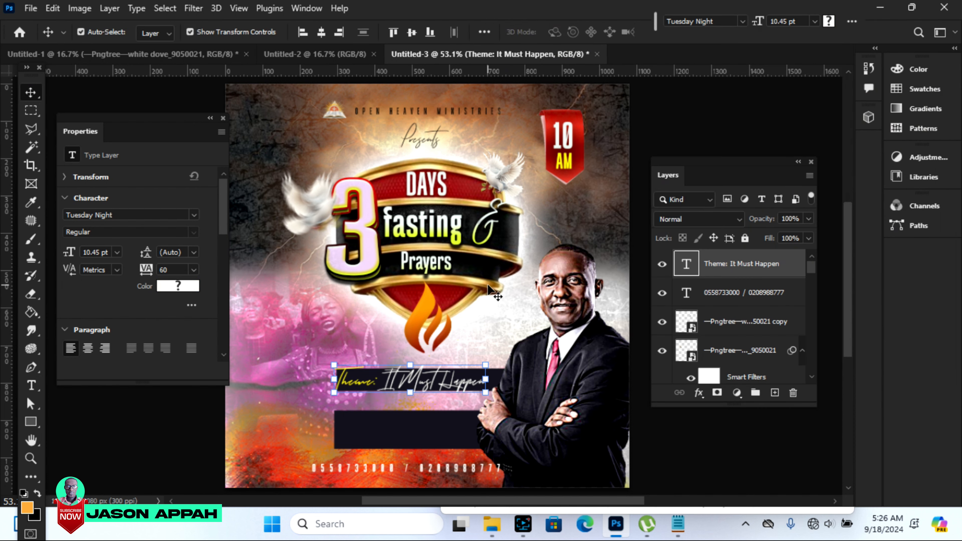
pyautogui.click(699, 394)
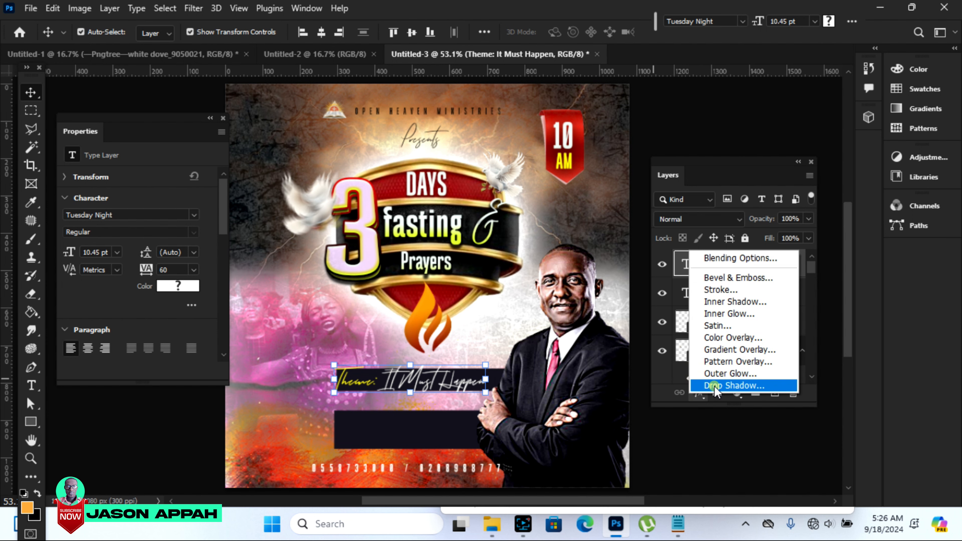
pyautogui.click(715, 386)
pyautogui.moveTo(457, 95); pyautogui.dragTo(661, 85)
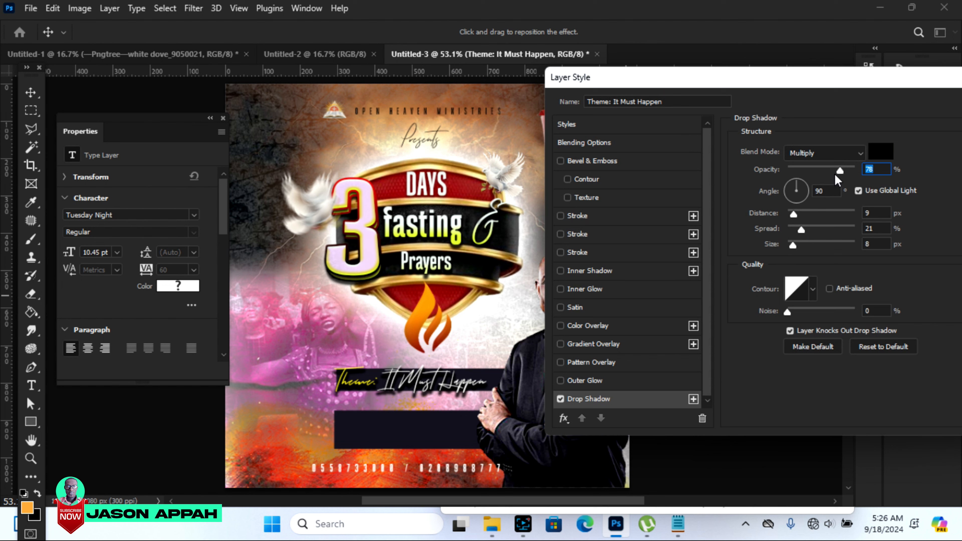
pyautogui.moveTo(841, 174); pyautogui.dragTo(820, 176)
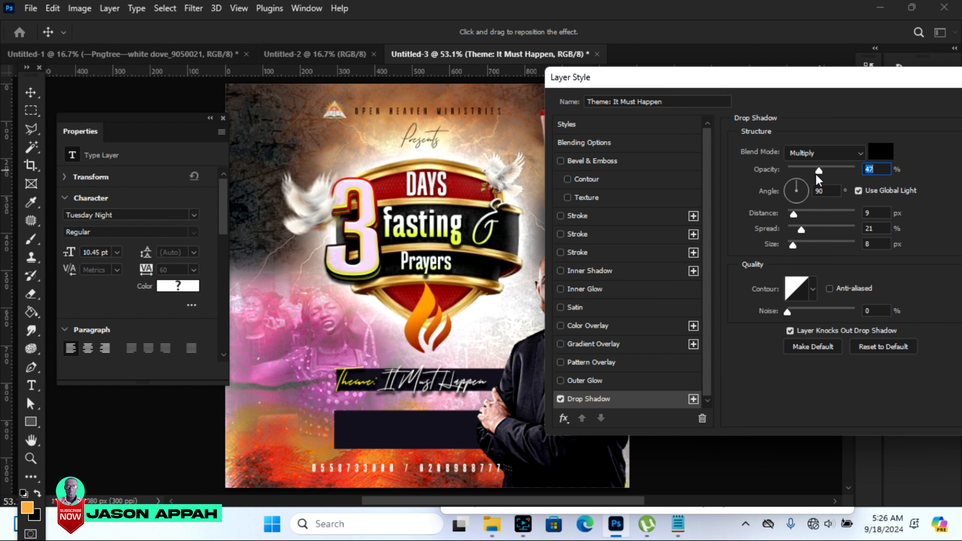
pyautogui.click(801, 231)
pyautogui.click(802, 231)
pyautogui.moveTo(875, 80); pyautogui.dragTo(784, 77)
pyautogui.click(945, 97)
pyautogui.click(676, 446)
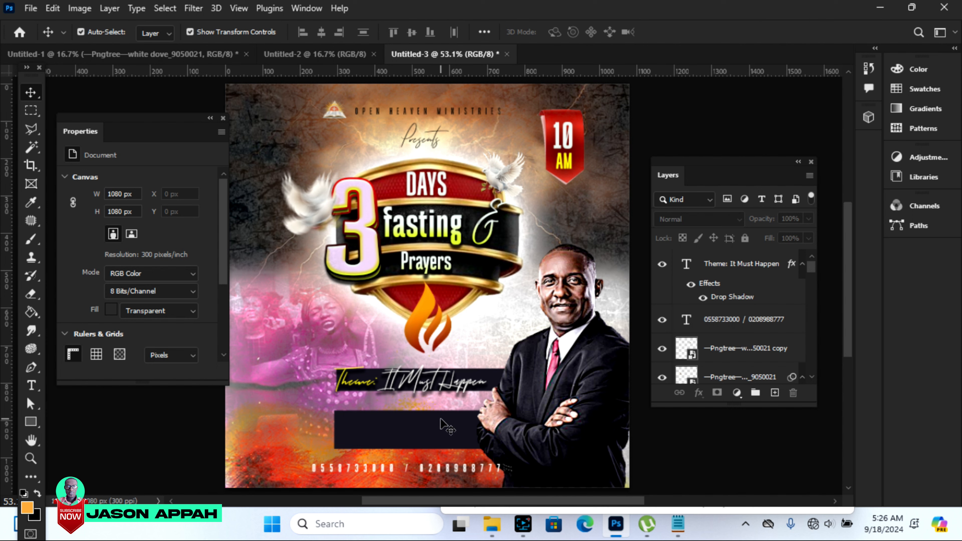
# Step: Recolour the lower dark bar to near-white #fafafa, sampled from the pale background
pyautogui.click(360, 432)
pyautogui.click(690, 377)
pyautogui.doubleClick(690, 378)
pyautogui.click(488, 323)
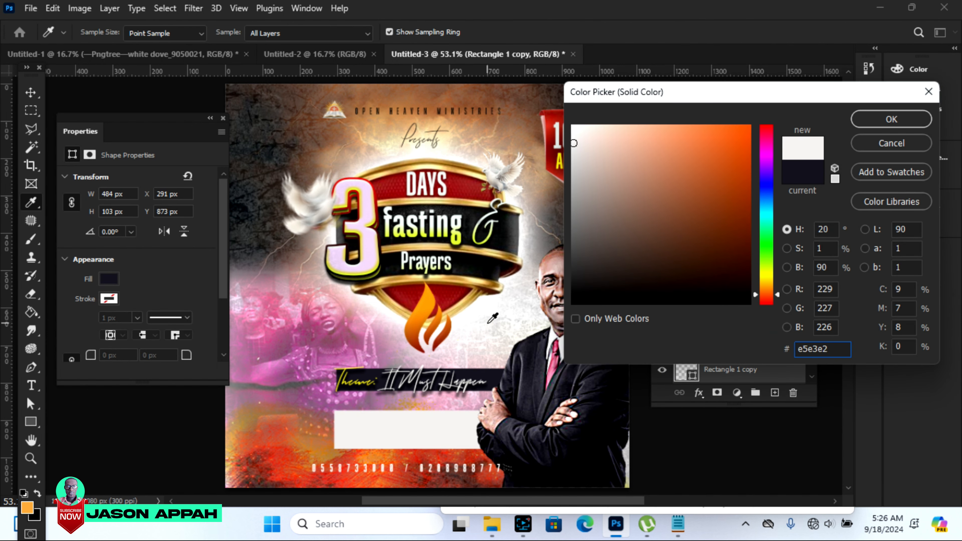
pyautogui.click(478, 302)
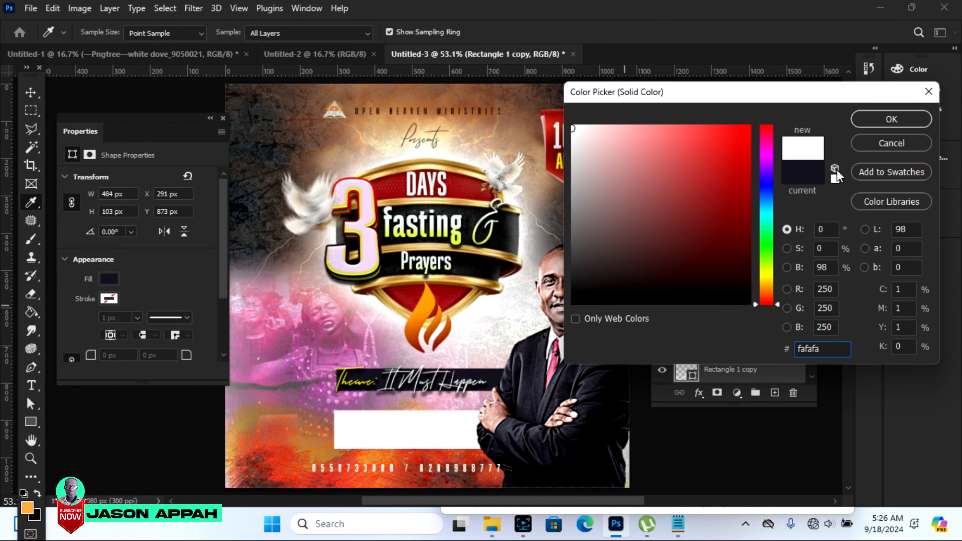
pyautogui.click(904, 120)
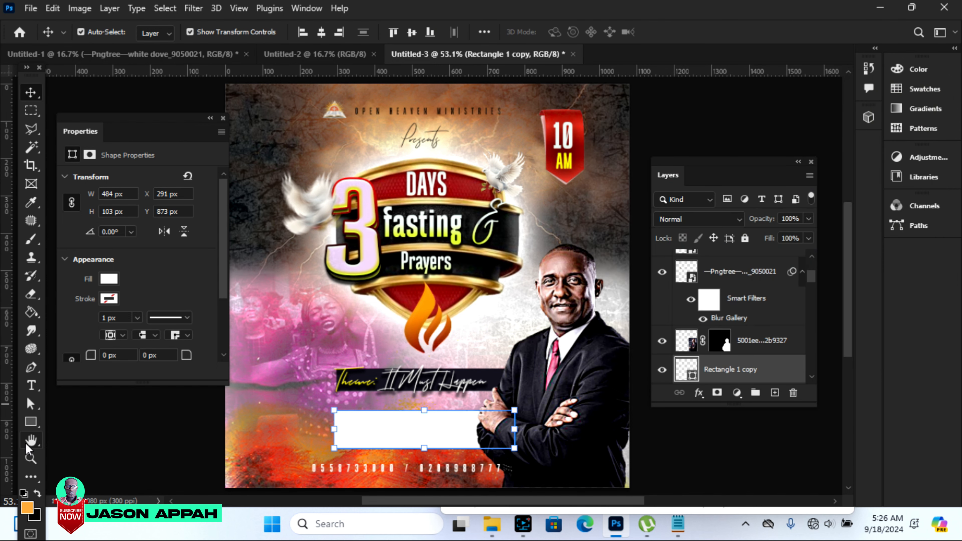
# Step: Draw a narrow upright rectangle about 39 by 103 px just left of the white bar
pyautogui.click(38, 458)
pyautogui.click(382, 471)
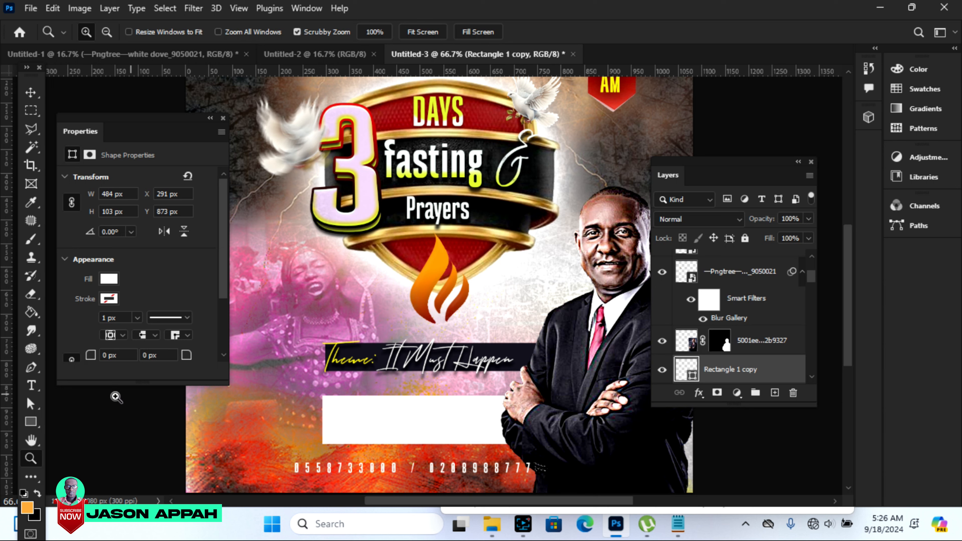
pyautogui.click(38, 427)
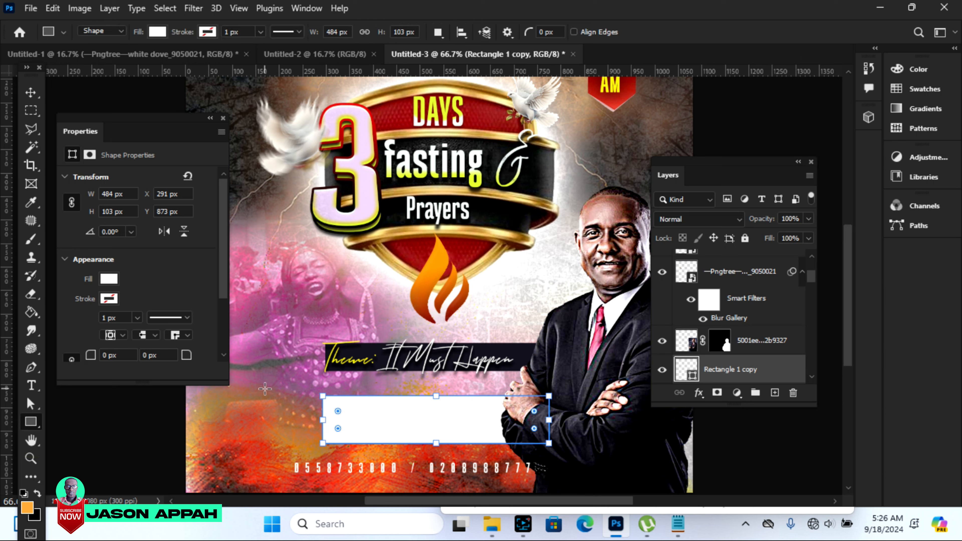
pyautogui.moveTo(298, 400); pyautogui.dragTo(317, 446)
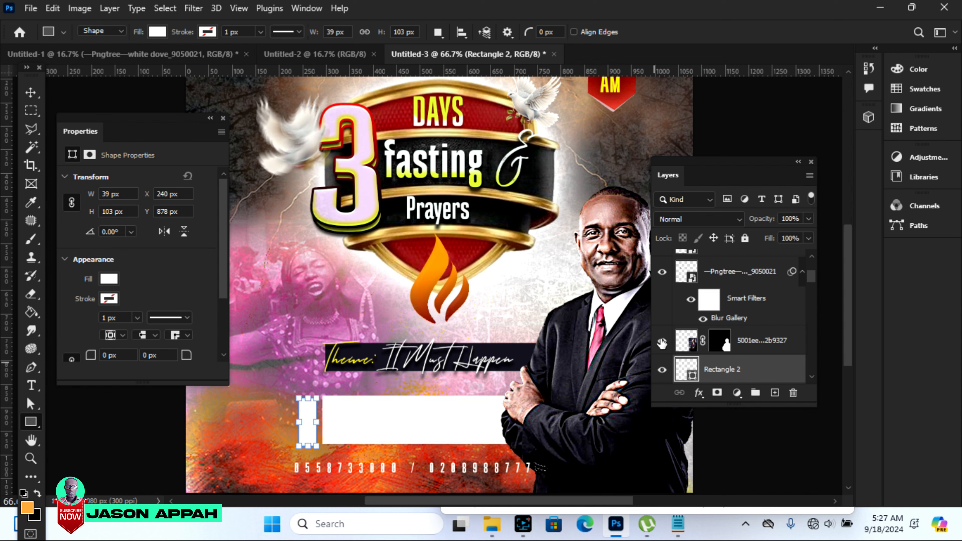
# Step: Fill the narrow rectangle with dark red #941414, sampled from the shield
pyautogui.click(694, 379)
pyautogui.doubleClick(694, 379)
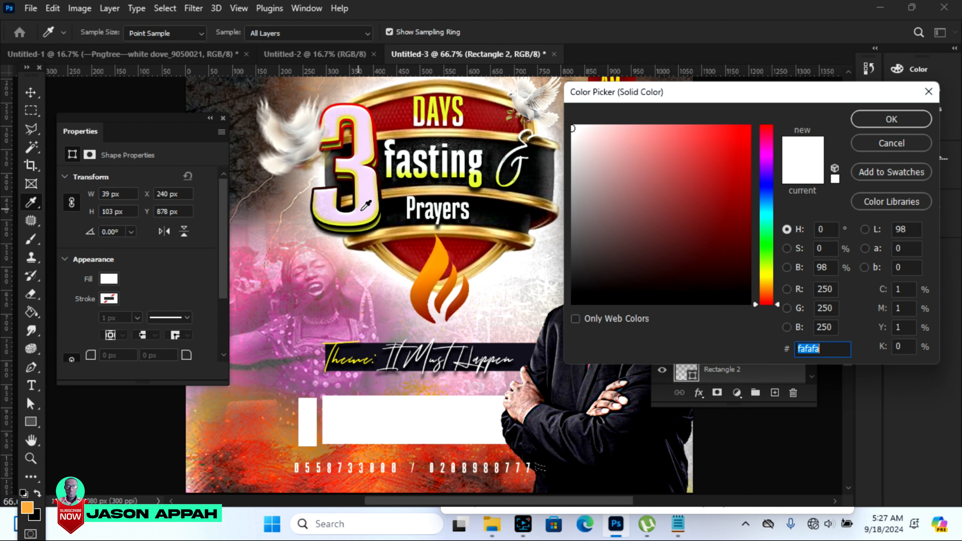
pyautogui.click(426, 250)
pyautogui.click(883, 120)
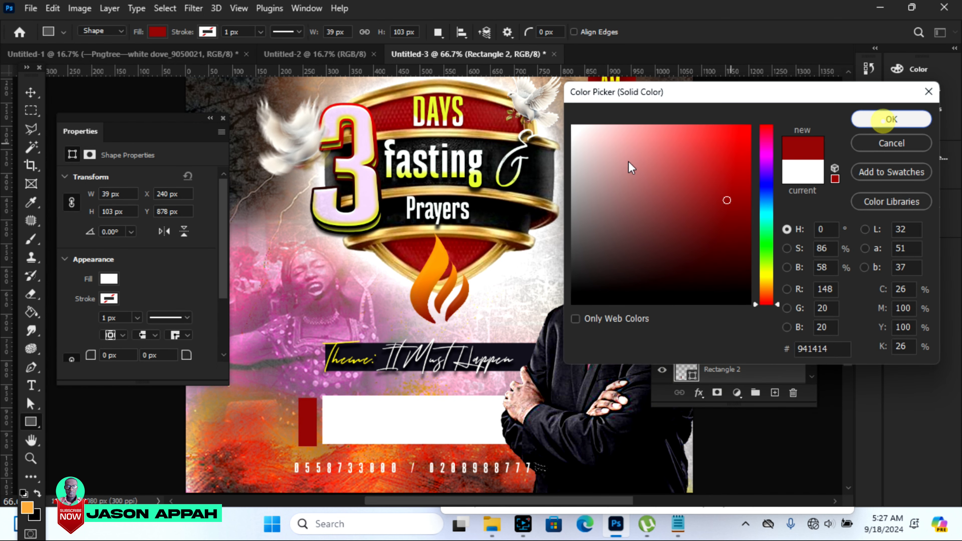
# Step: Nudge the dark red rectangle slightly up and right to line it up with the white bar
pyautogui.click(35, 92)
pyautogui.press('Up')
pyautogui.press('Up')
pyautogui.press('Up')
pyautogui.press('Up')
pyautogui.press('Up')
pyautogui.press('Up')
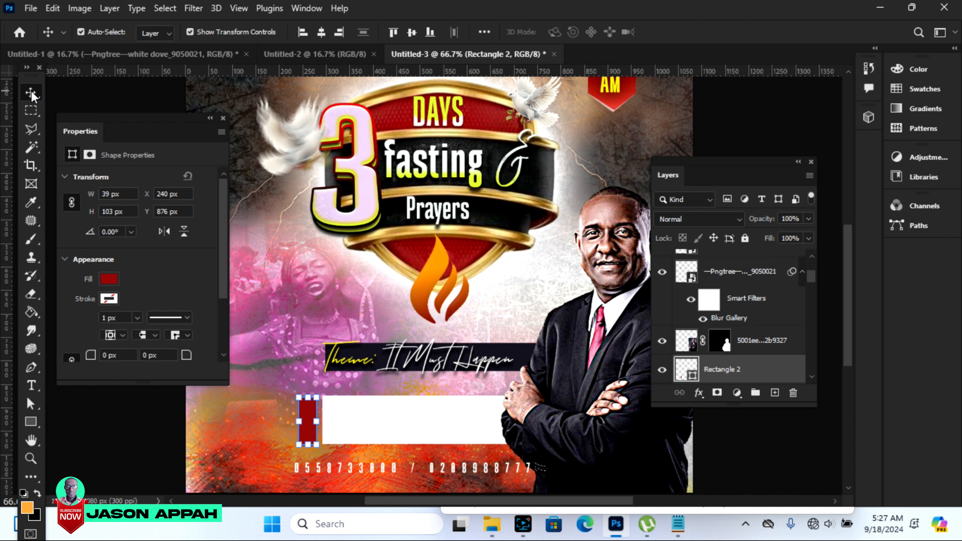
pyautogui.press('Right')
pyautogui.press('Right')
pyautogui.press('Right')
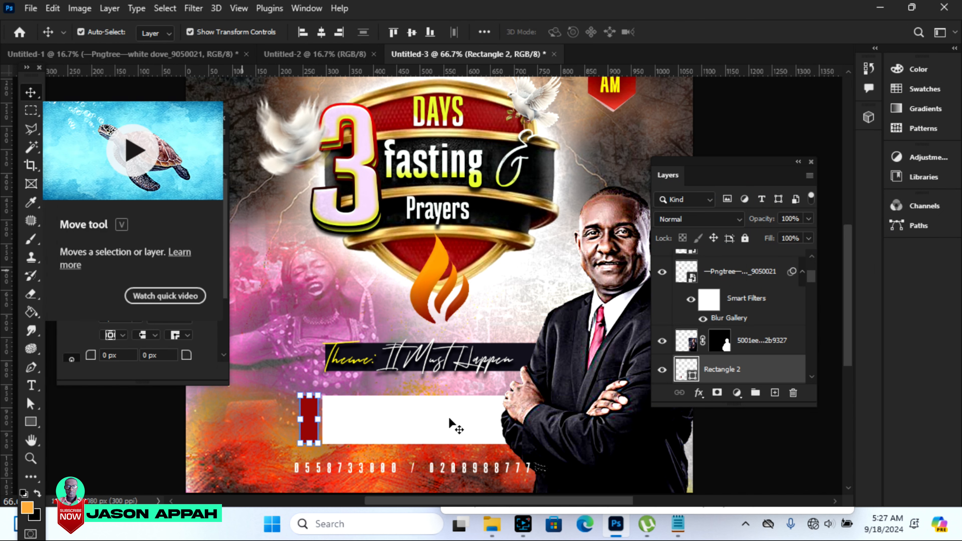
pyautogui.click(744, 443)
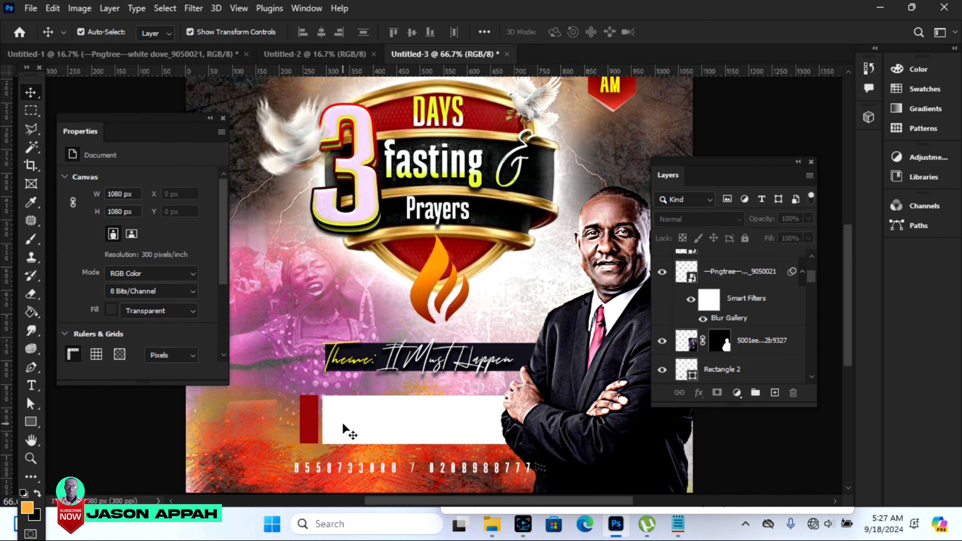
# Step: Nudge the phone number line slightly right so it starts under the dark red rectangle
pyautogui.click(443, 474)
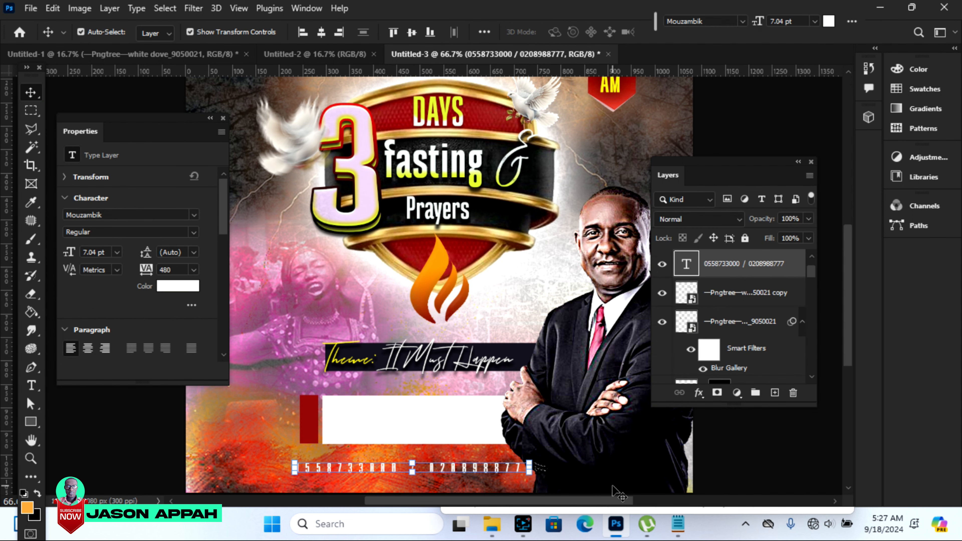
pyautogui.press('Right')
pyautogui.press('Right')
pyautogui.press('Right')
pyautogui.press('Right')
pyautogui.press('Right')
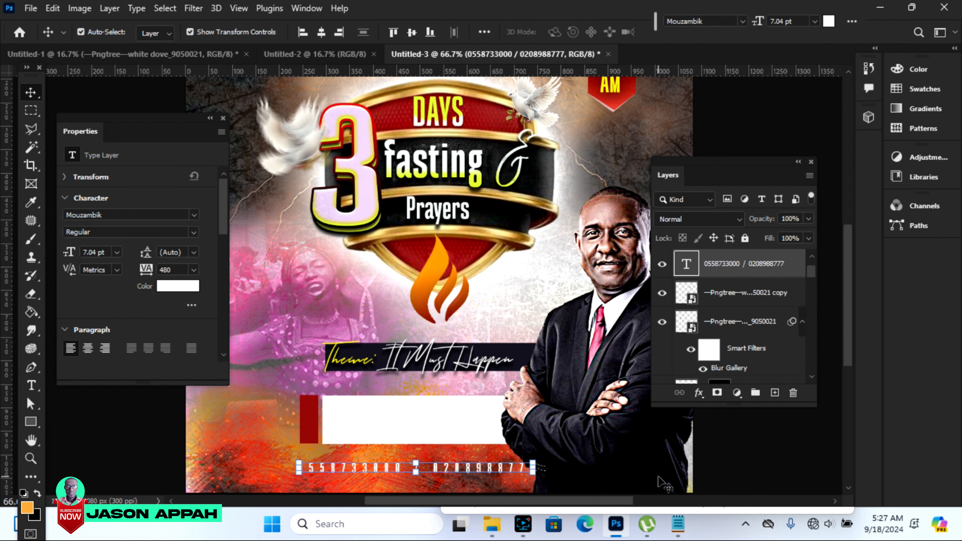
pyautogui.click(670, 481)
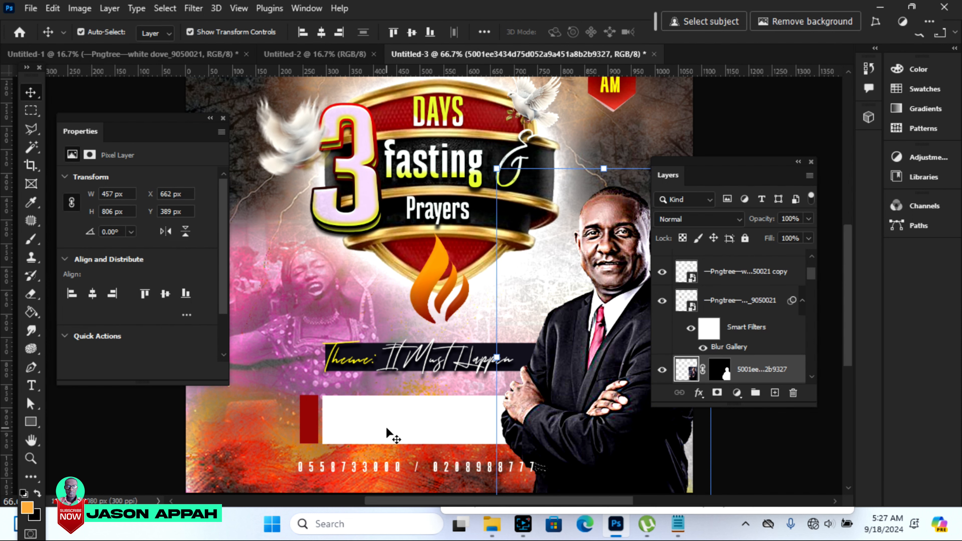
# Step: Switch to the Notepad notes and copy the line "5 - 7 OCTOBER, 2024"
pyautogui.click(678, 526)
pyautogui.moveTo(564, 352); pyautogui.dragTo(466, 344)
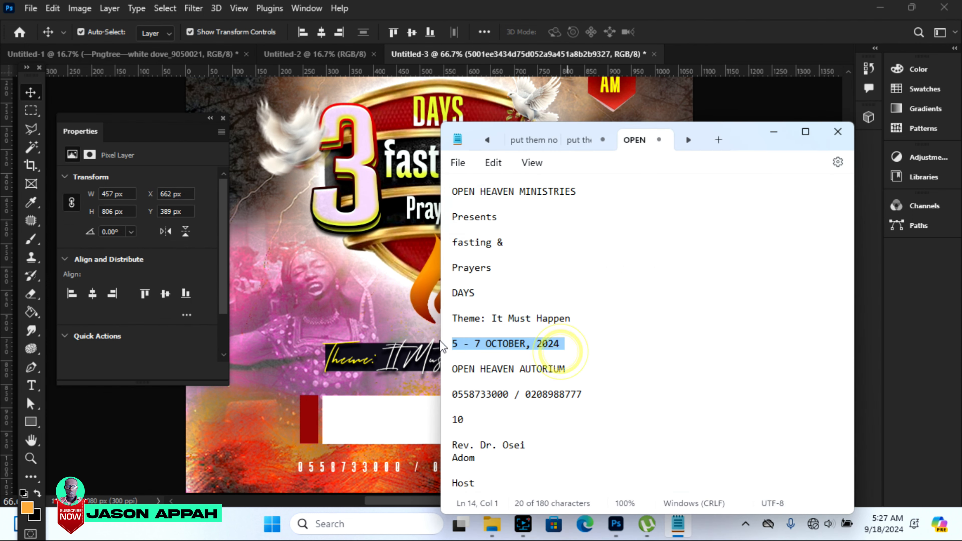
pyautogui.rightClick(464, 344)
pyautogui.click(504, 75)
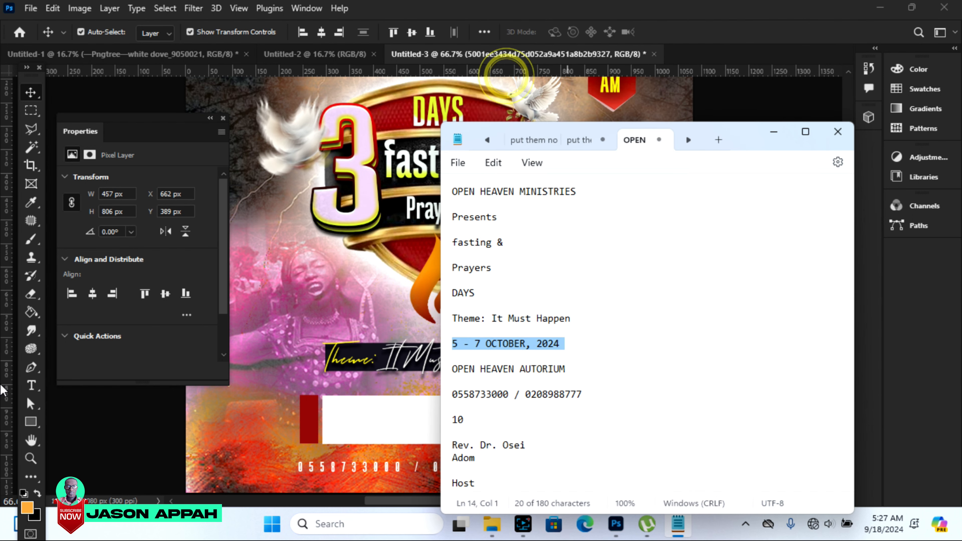
# Step: Paste "5 - 7 OCTOBER, 2024" into a new text layer near the white bar in Photoshop, with tracking set to 0
pyautogui.click(31, 385)
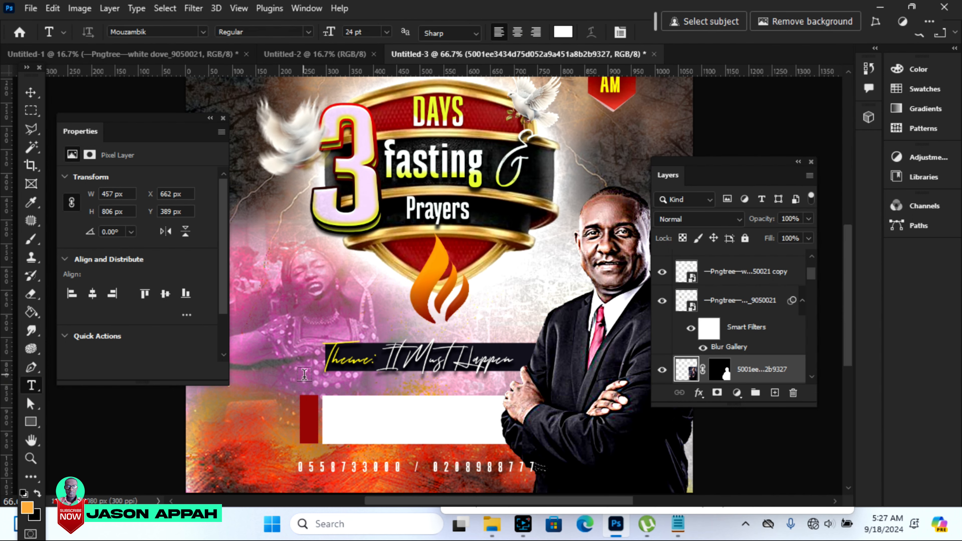
pyautogui.click(261, 402)
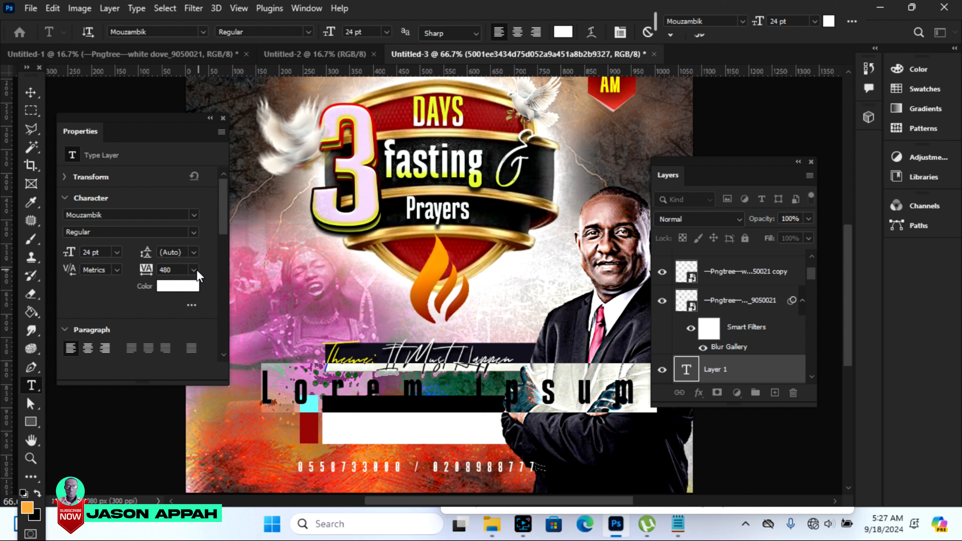
pyautogui.click(193, 270)
pyautogui.click(175, 364)
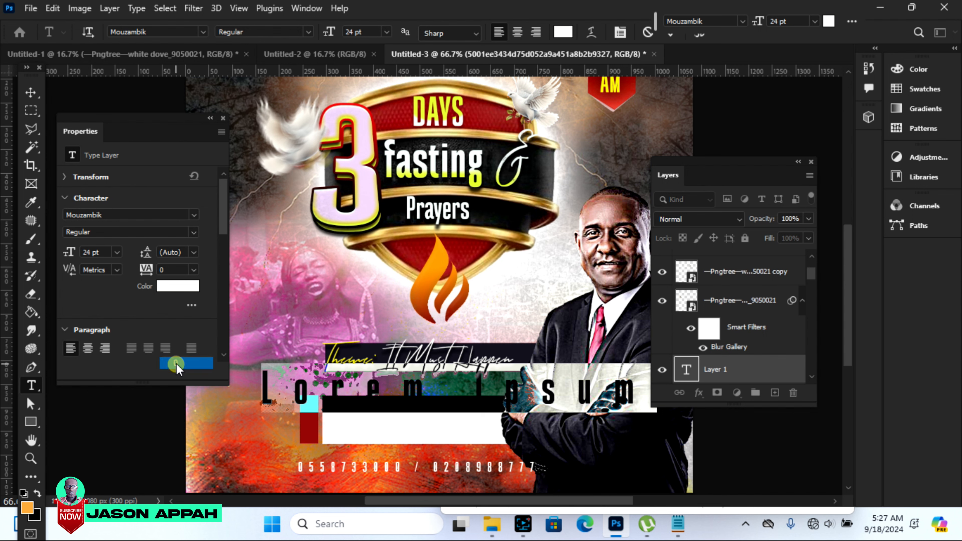
pyautogui.rightClick(279, 384)
pyautogui.click(304, 160)
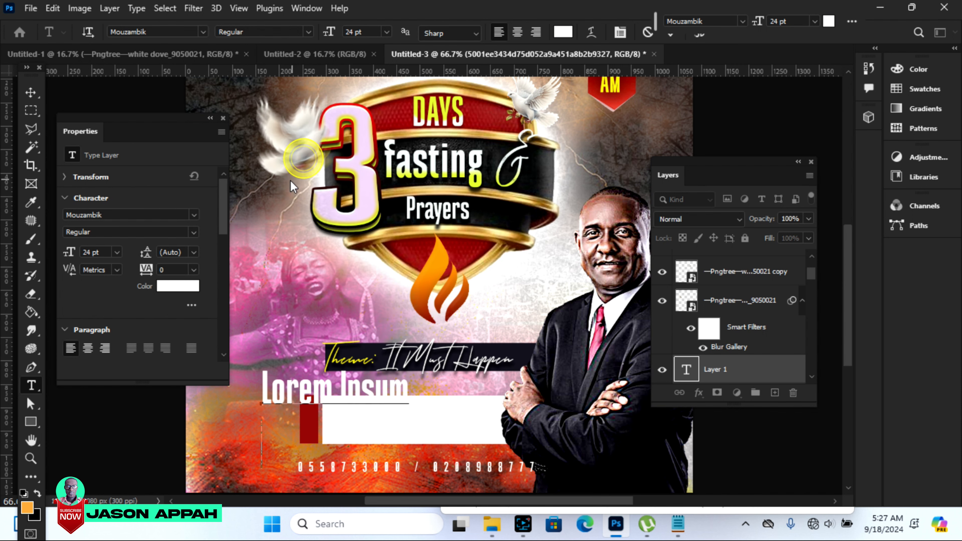
# Step: Scale the date text down to about 16.58 pt and place it on the white bar
pyautogui.click(30, 93)
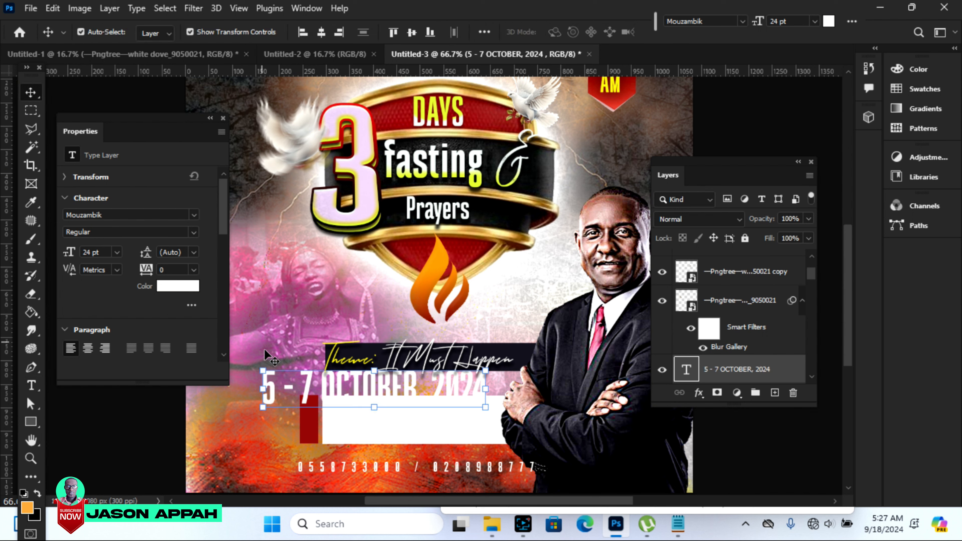
pyautogui.moveTo(262, 370); pyautogui.dragTo(341, 390)
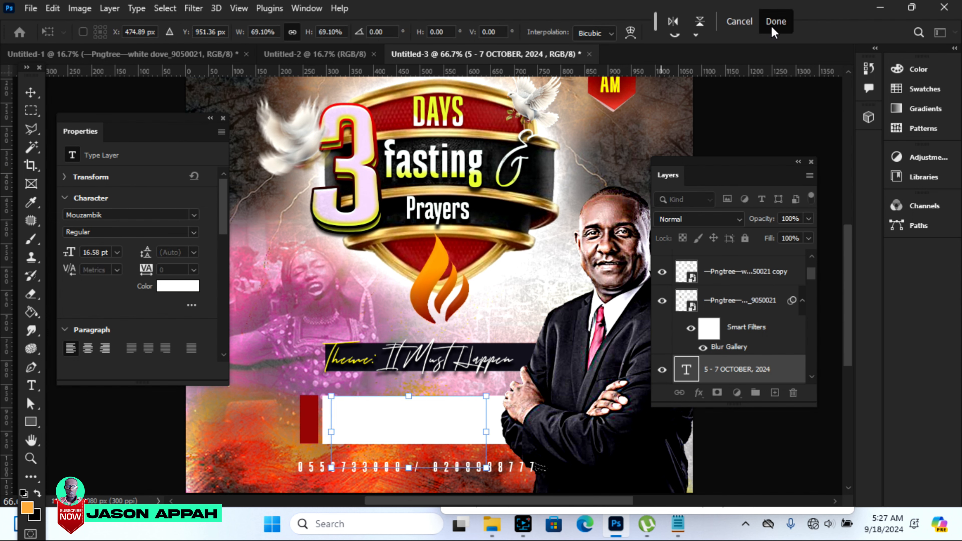
pyautogui.click(773, 27)
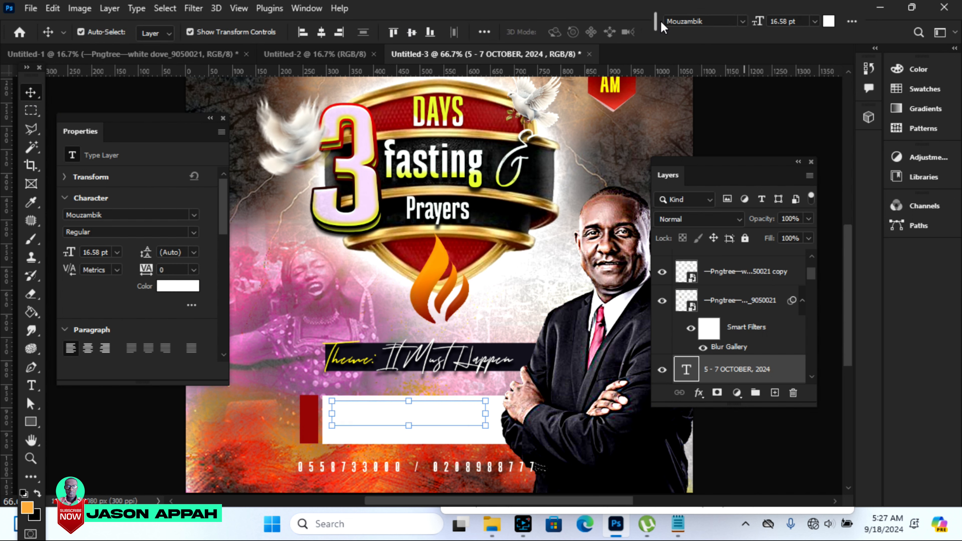
# Step: Recolour the date text to dark navy #201e29, sampled from the theme bar
pyautogui.click(828, 22)
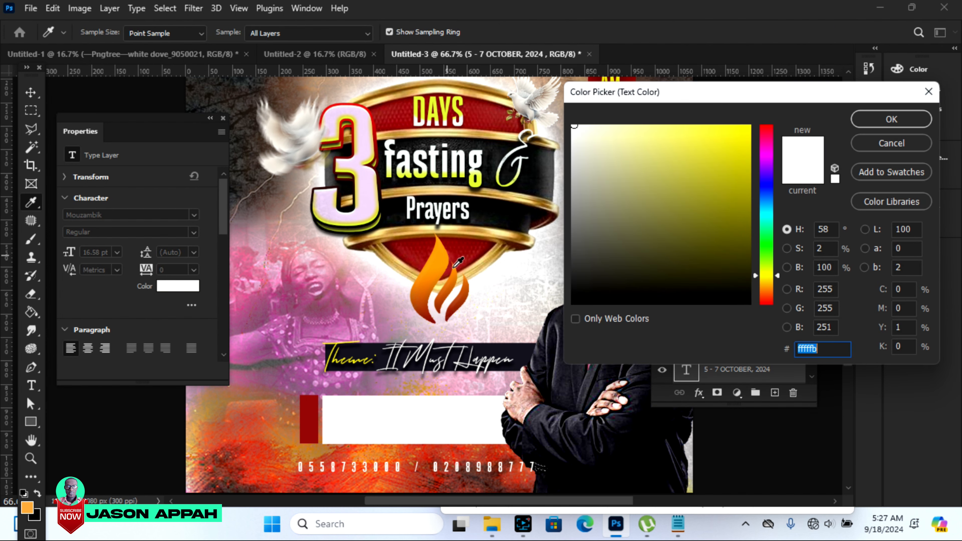
pyautogui.click(499, 350)
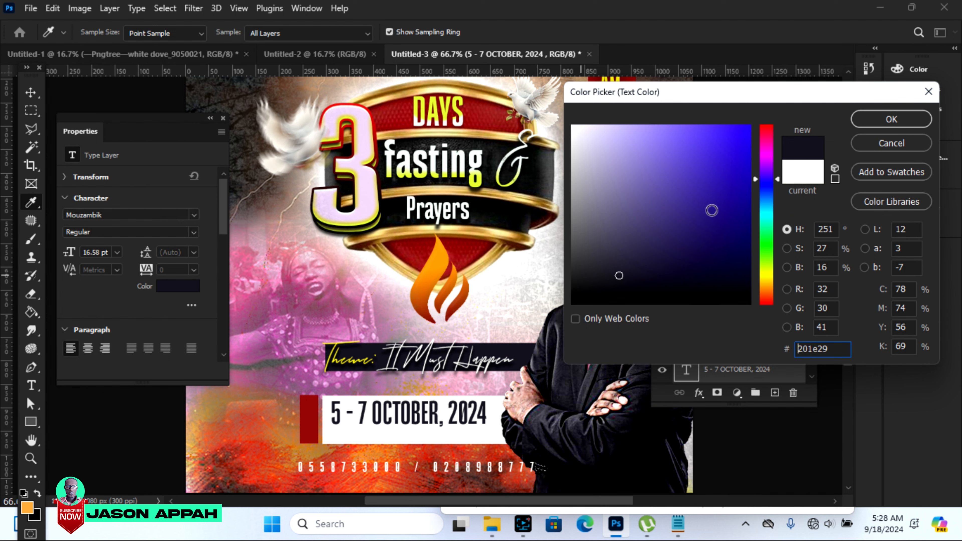
pyautogui.click(515, 353)
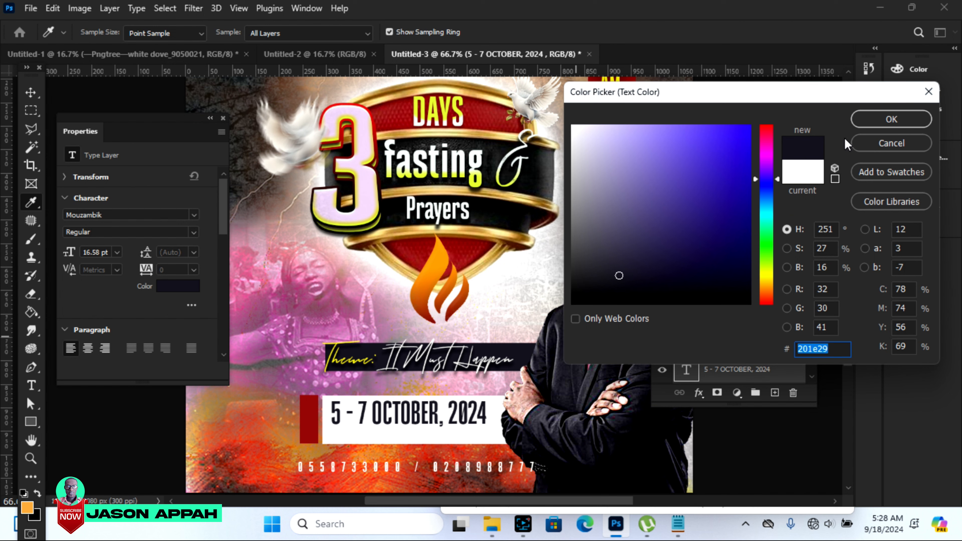
pyautogui.click(891, 119)
# Step: Scale the date text down to about 11.49 pt and shift it right on the white bar
pyautogui.hotkey('ctrl', 't')
pyautogui.moveTo(489, 395); pyautogui.dragTo(466, 397)
pyautogui.click(414, 430)
pyautogui.press('Down')
pyautogui.press('Down')
pyautogui.press('Right')
pyautogui.press('Right')
pyautogui.press('Right')
pyautogui.press('Right')
pyautogui.press('Right')
pyautogui.press('Right')
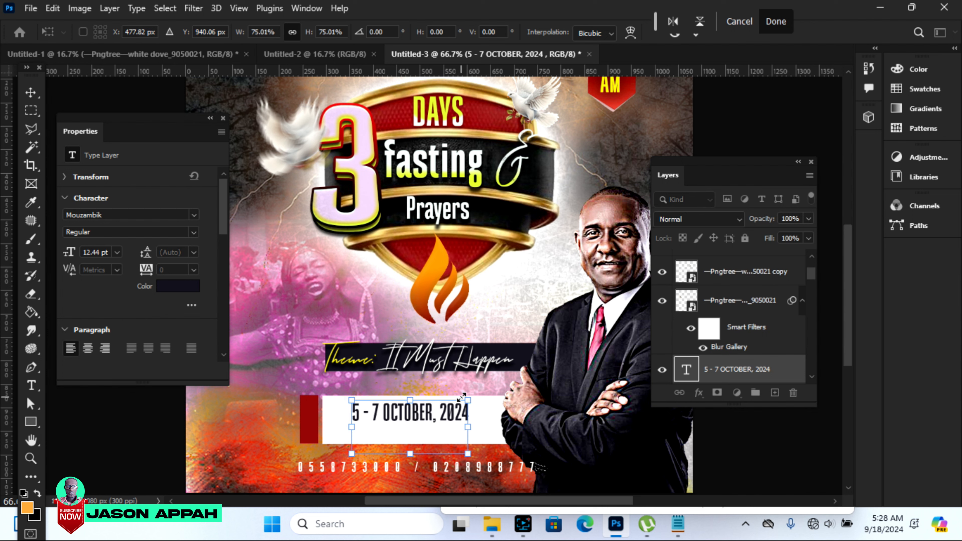
pyautogui.moveTo(468, 400); pyautogui.dragTo(461, 404)
pyautogui.press('Return')
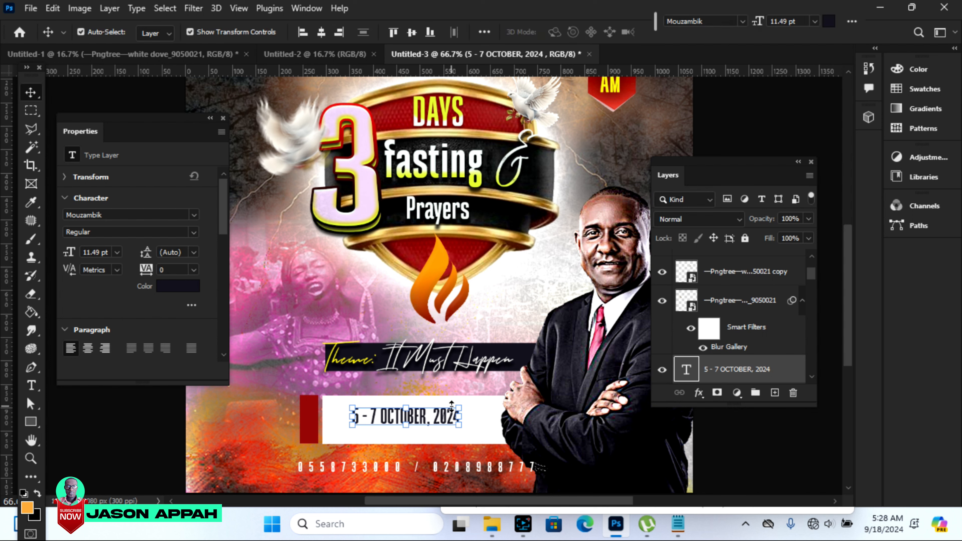
# Step: Nudge the date text slightly up and right to sit in the upper half of the white bar
pyautogui.press('Up')
pyautogui.press('Up')
pyautogui.press('Up')
pyautogui.press('Up')
pyautogui.press('Up')
pyautogui.press('Up')
pyautogui.press('Up')
pyautogui.press('Right')
pyautogui.press('Right')
pyautogui.press('Right')
pyautogui.press('Right')
pyautogui.press('Right')
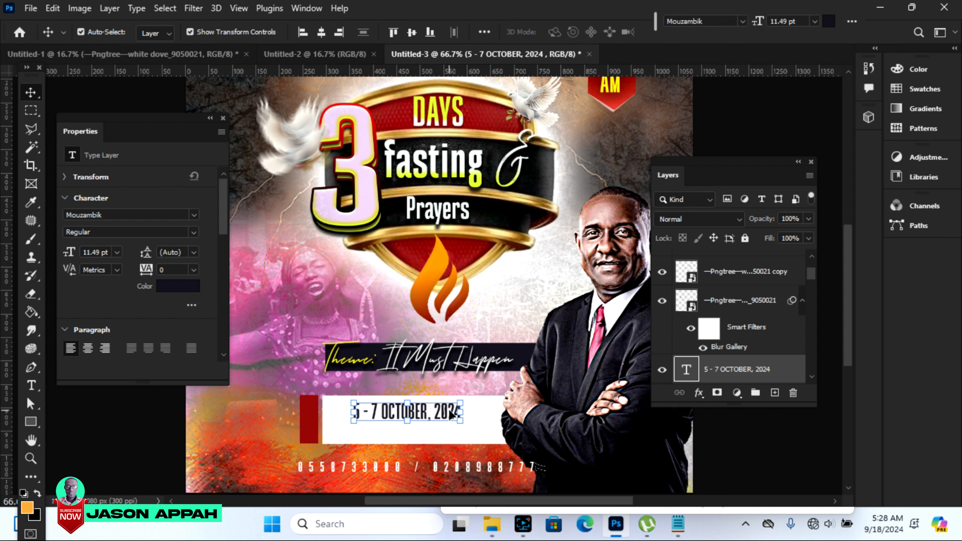
pyautogui.press('Up')
pyautogui.press('Up')
pyautogui.press('Right')
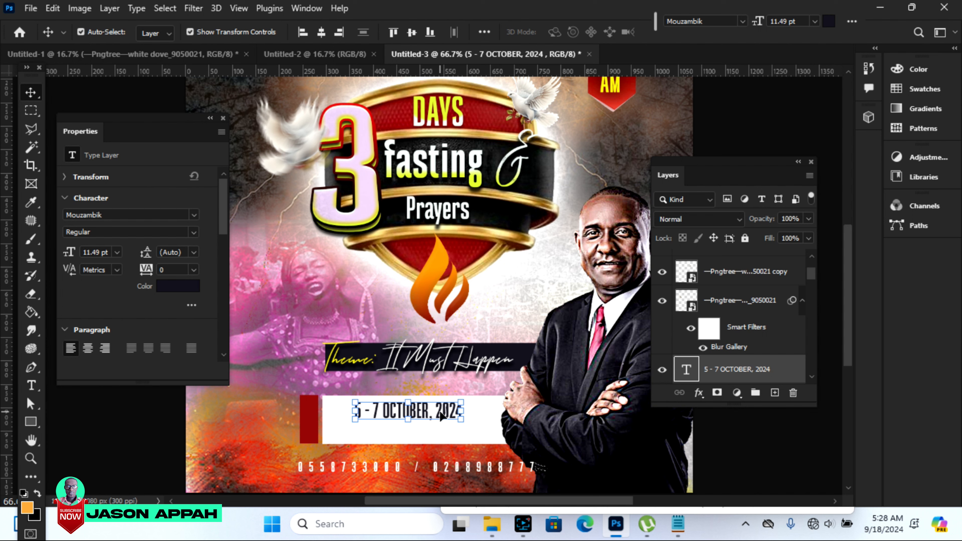
# Step: Duplicate the date line just below itself and replace the copy's text with "EN HEAVEN AUTORIUM" copied from the Notepad notes
pyautogui.moveTo(441, 416); pyautogui.dragTo(441, 436)
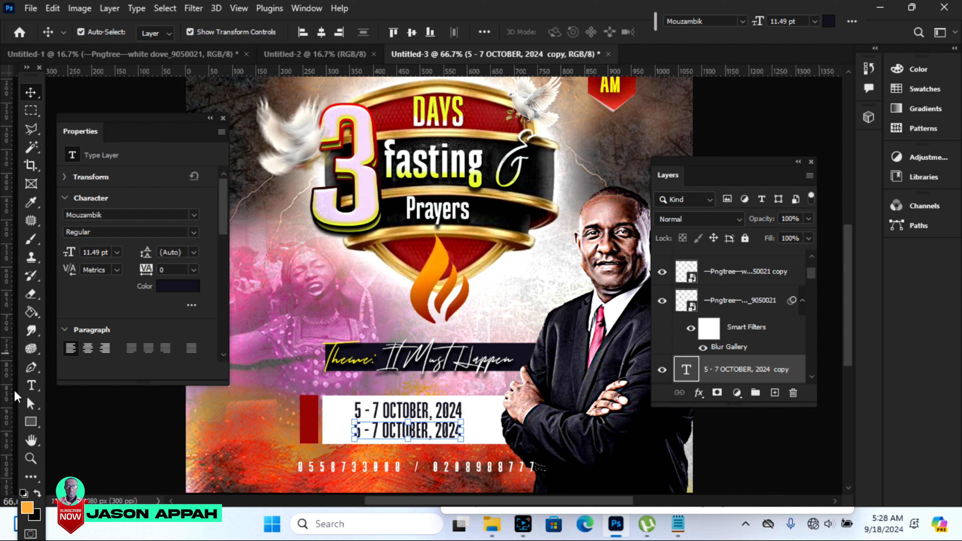
pyautogui.click(31, 386)
pyautogui.click(356, 433)
pyautogui.moveTo(374, 432); pyautogui.dragTo(500, 441)
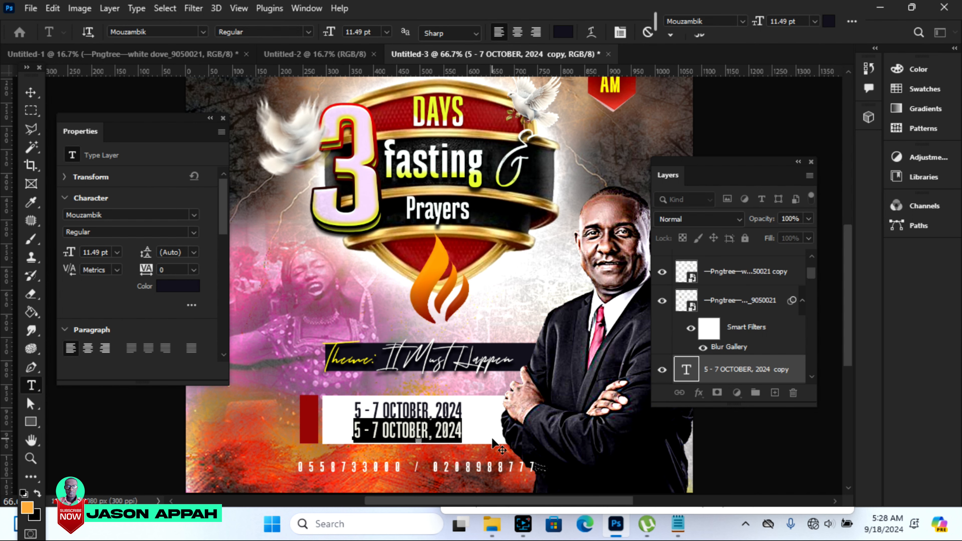
pyautogui.click(679, 524)
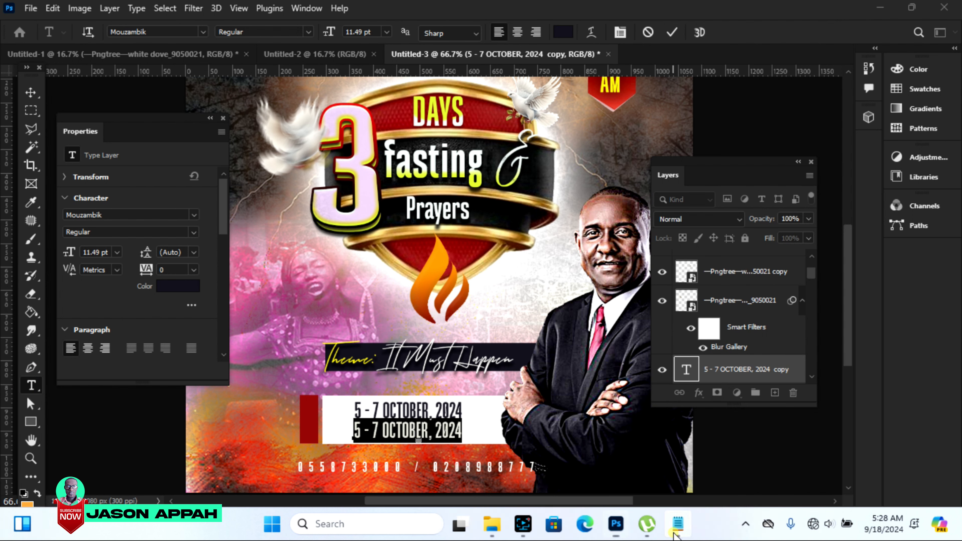
pyautogui.moveTo(573, 370); pyautogui.dragTo(464, 370)
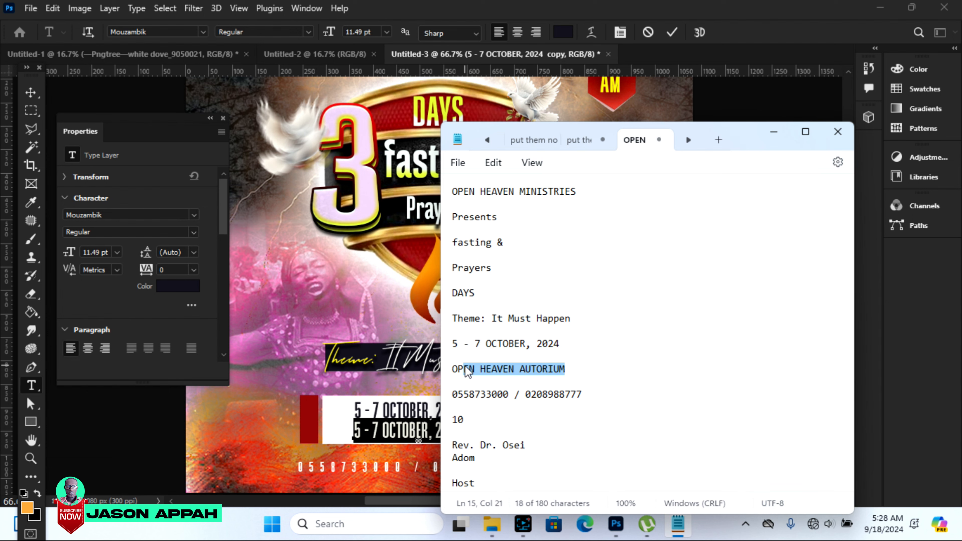
pyautogui.rightClick(497, 369)
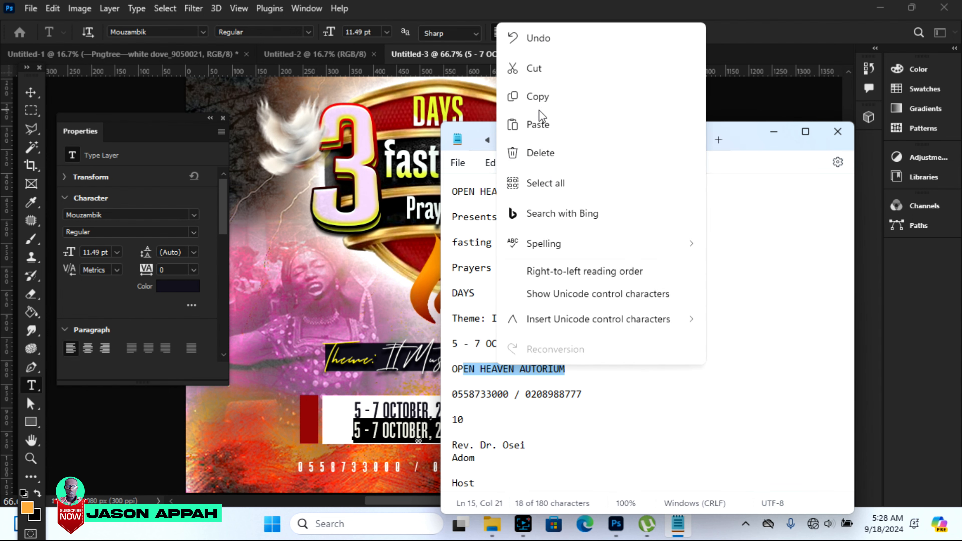
pyautogui.click(544, 98)
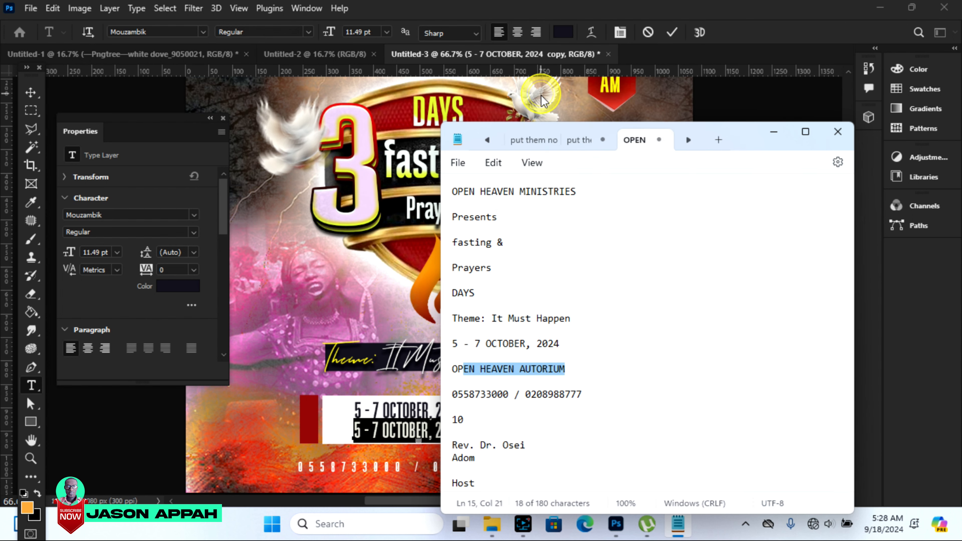
pyautogui.click(364, 430)
pyautogui.rightClick(364, 430)
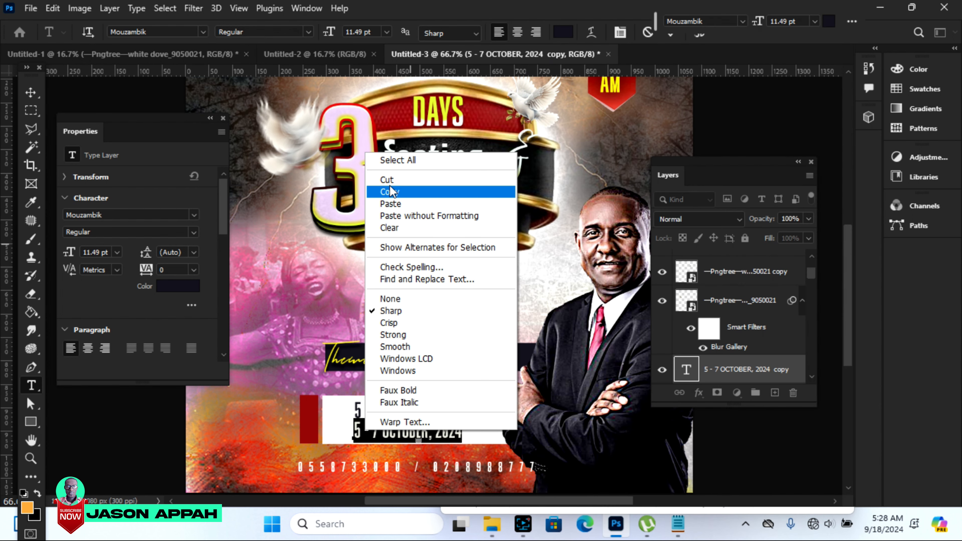
pyautogui.click(398, 203)
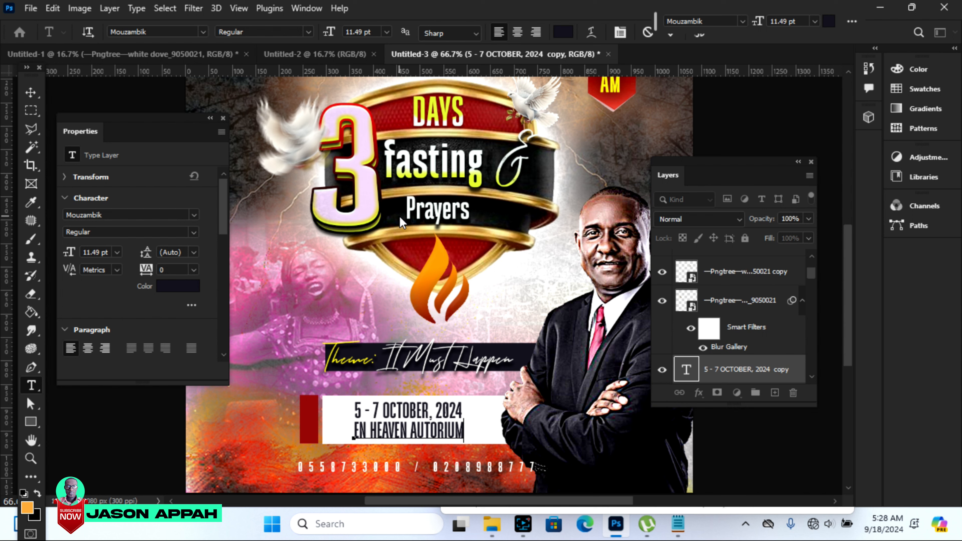
# Step: Correct the venue line's last word to "AUDITORIUM" and commit the text edit
pyautogui.click(426, 433)
pyautogui.write('DITOR')
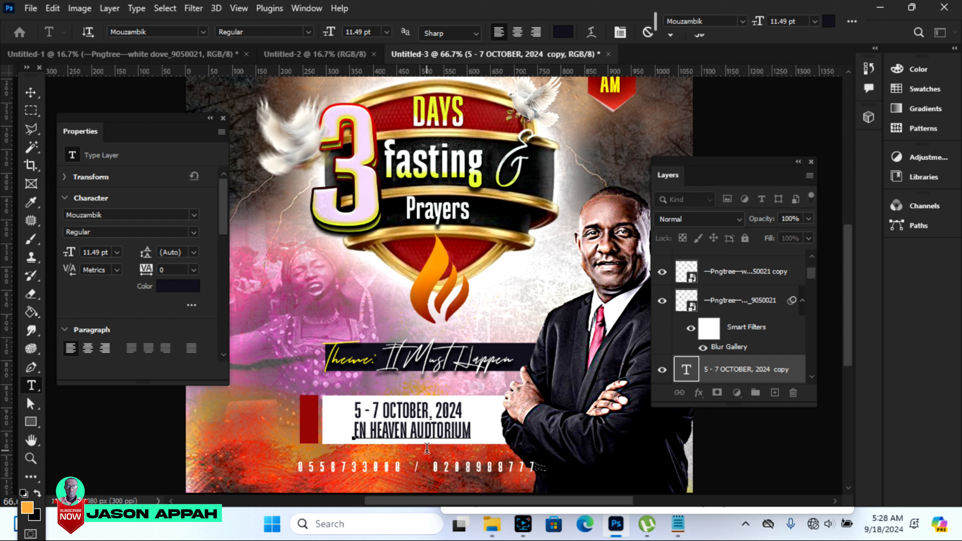
pyautogui.write('I')
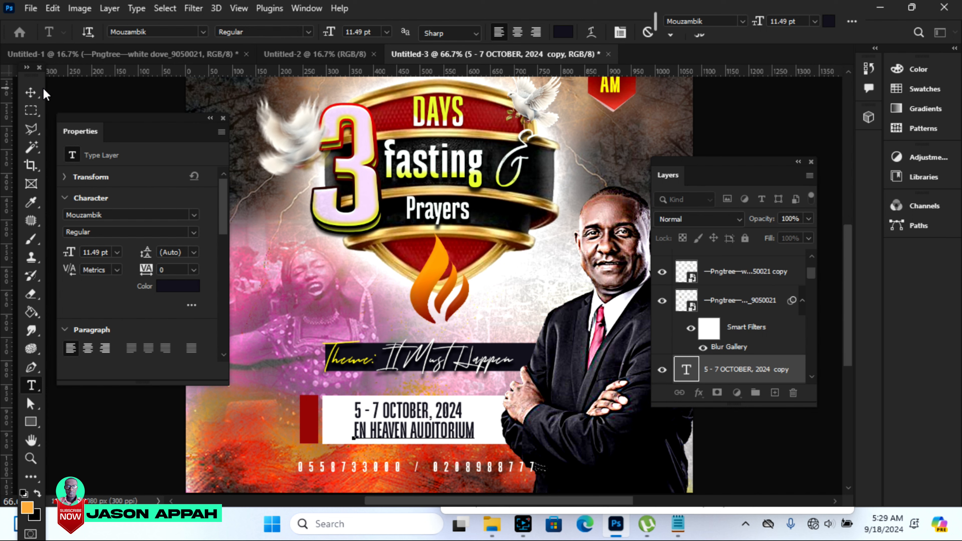
pyautogui.click(32, 92)
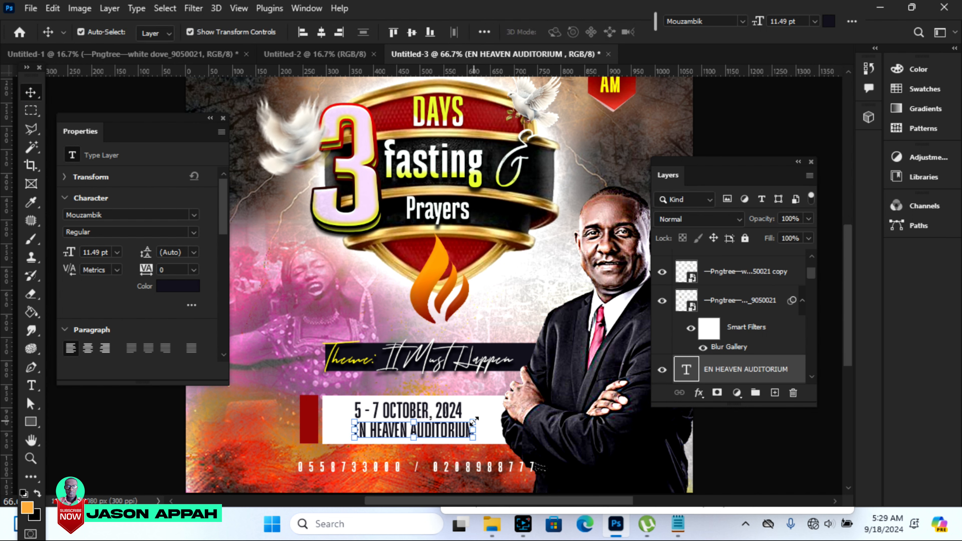
# Step: Nudge the venue line slightly down beneath the date on the white bar, then deselect it
pyautogui.press('Down')
pyautogui.press('Down')
pyautogui.press('Down')
pyautogui.press('Down')
pyautogui.press('Down')
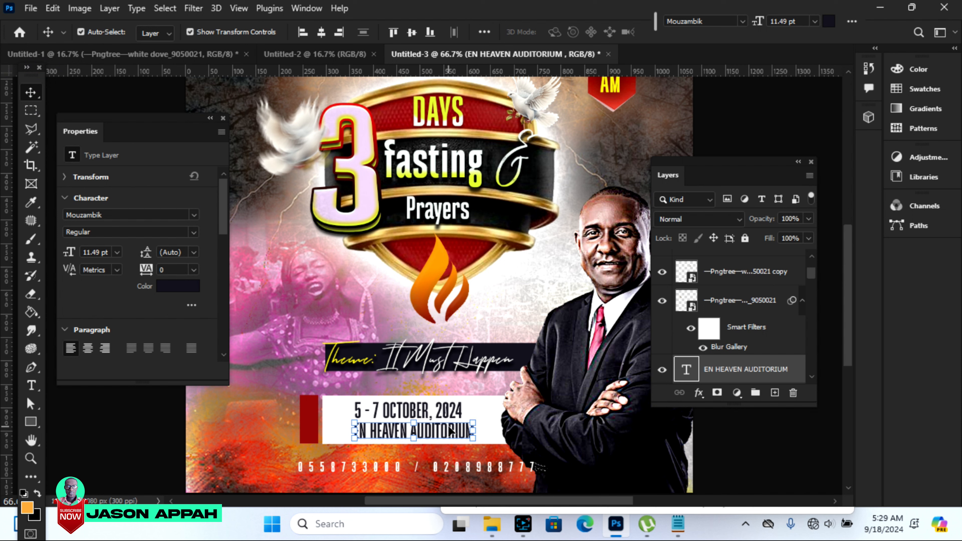
pyautogui.click(704, 474)
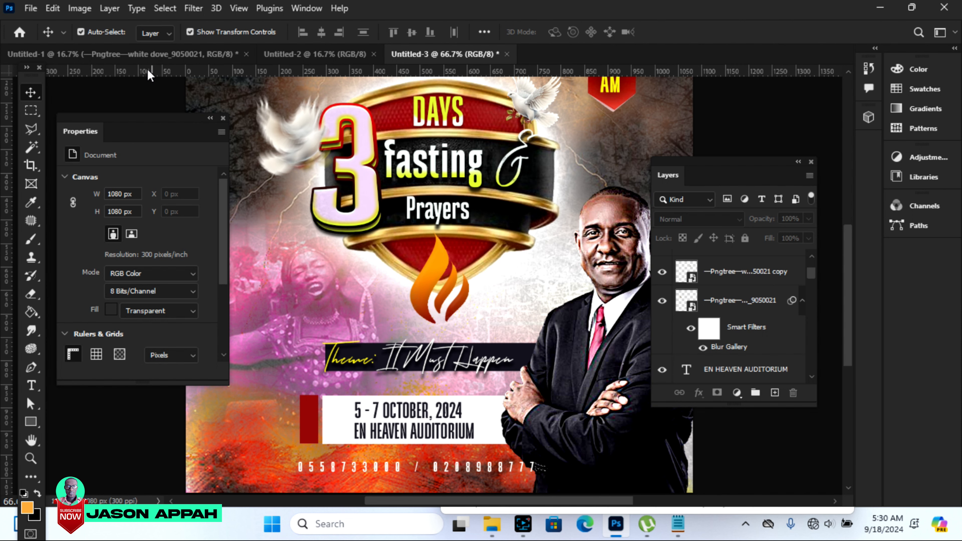
# Step: Bring the location pin icon from Untitled-1 into the flyer, scale it to 24 × 33 px and place it before the venue line
pyautogui.click(141, 55)
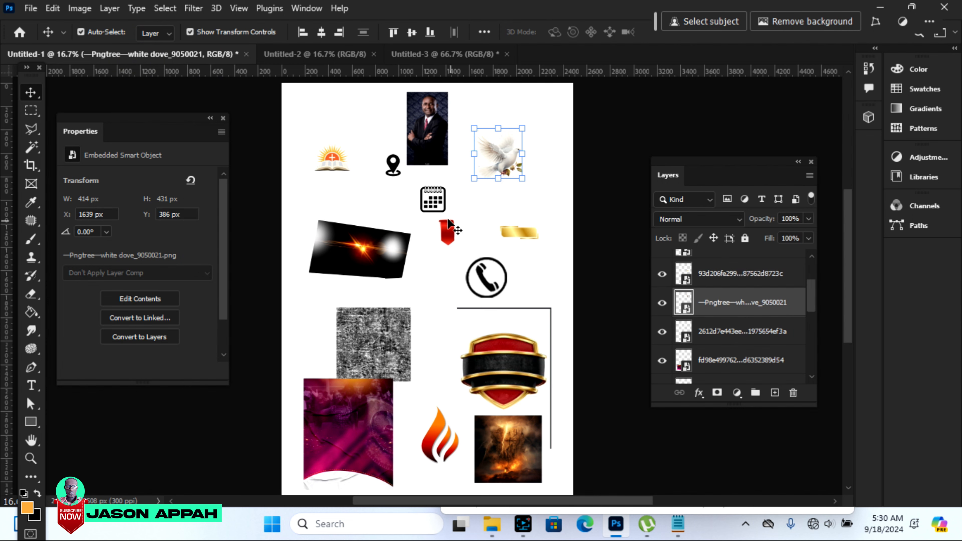
pyautogui.click(393, 162)
pyautogui.moveTo(393, 162); pyautogui.dragTo(363, 416)
pyautogui.moveTo(390, 371); pyautogui.dragTo(343, 445)
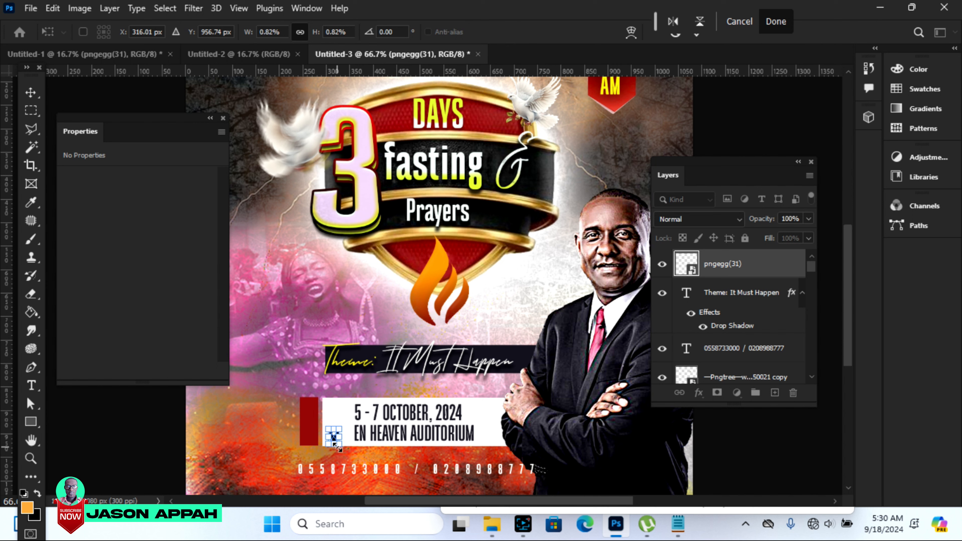
pyautogui.press('Right')
pyautogui.press('Up')
pyautogui.press('Right')
pyautogui.press('Right')
pyautogui.press('Right')
pyautogui.press('Right')
pyautogui.press('Right')
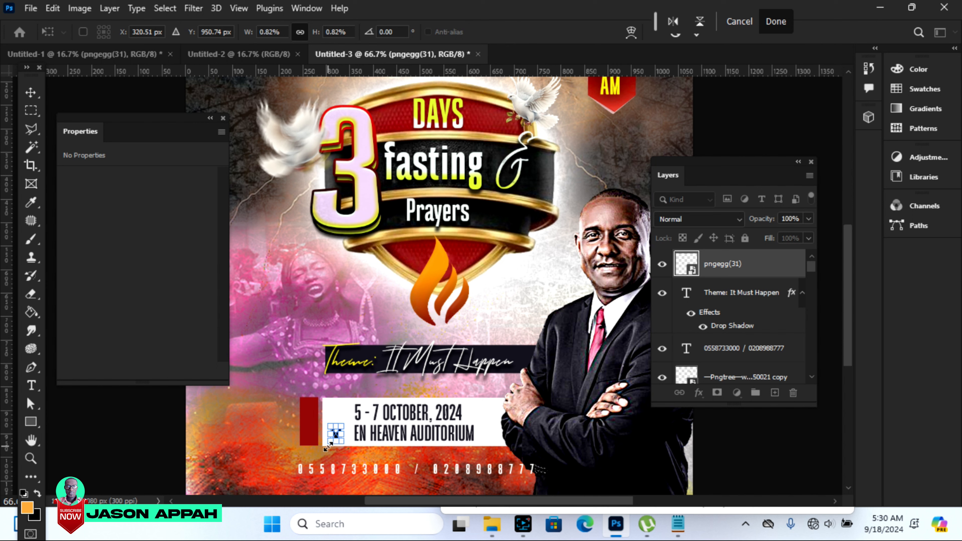
# Step: Add the missing "OP" so the venue line reads "OPEN HEAVEN AUDITORIUM"
pyautogui.click(31, 386)
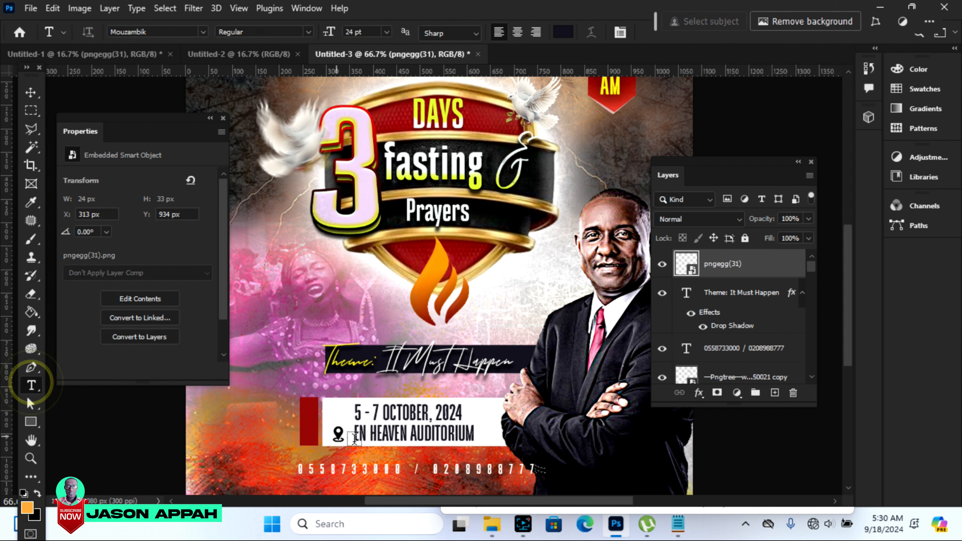
pyautogui.click(355, 435)
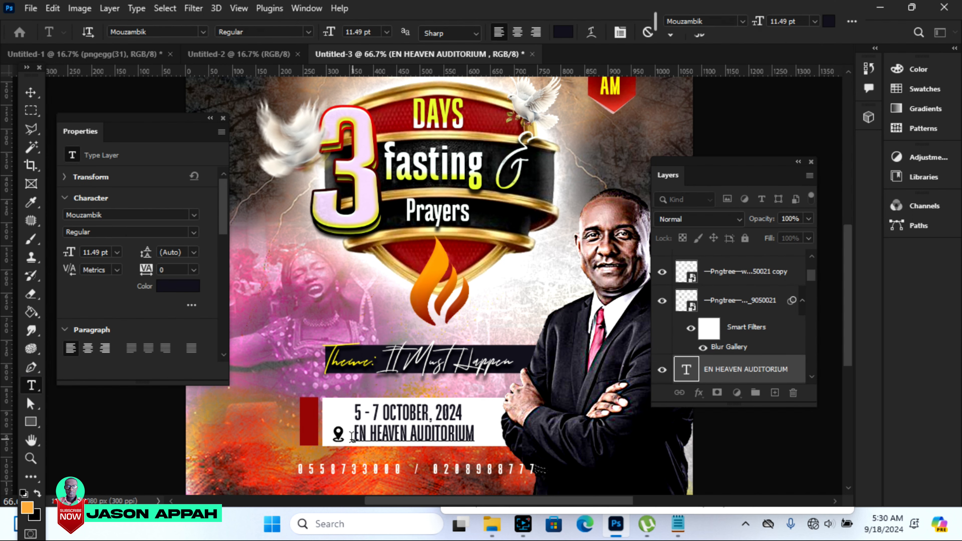
pyautogui.write('P')
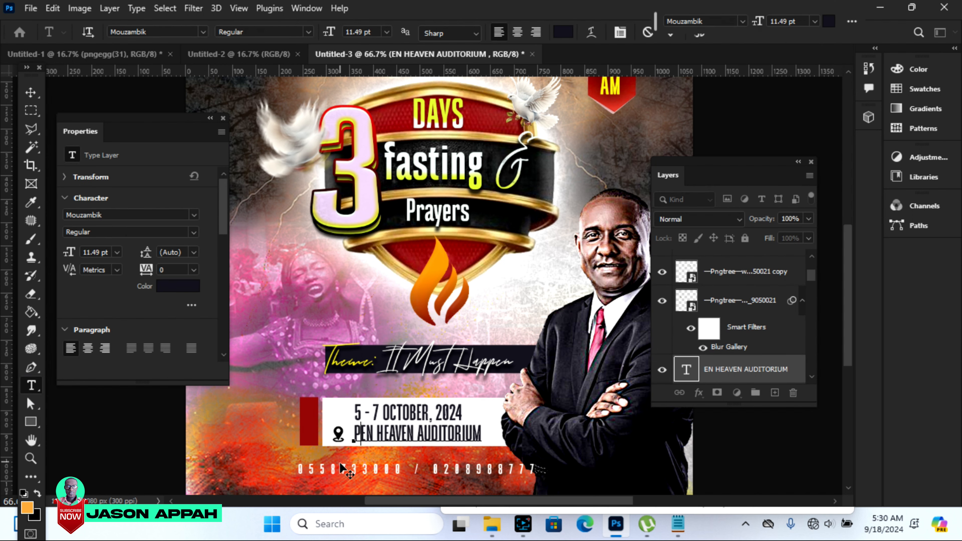
pyautogui.click(354, 436)
pyautogui.write('O')
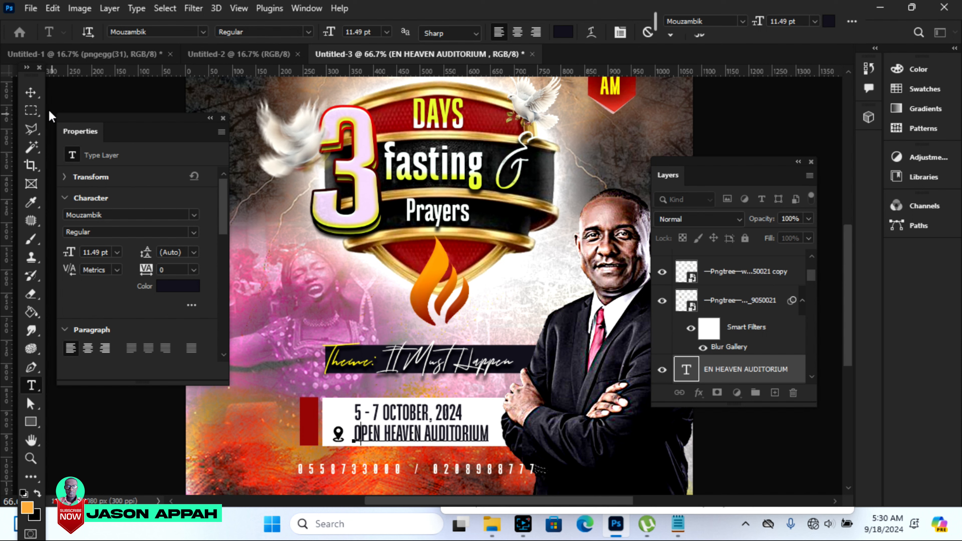
pyautogui.click(31, 91)
pyautogui.click(215, 437)
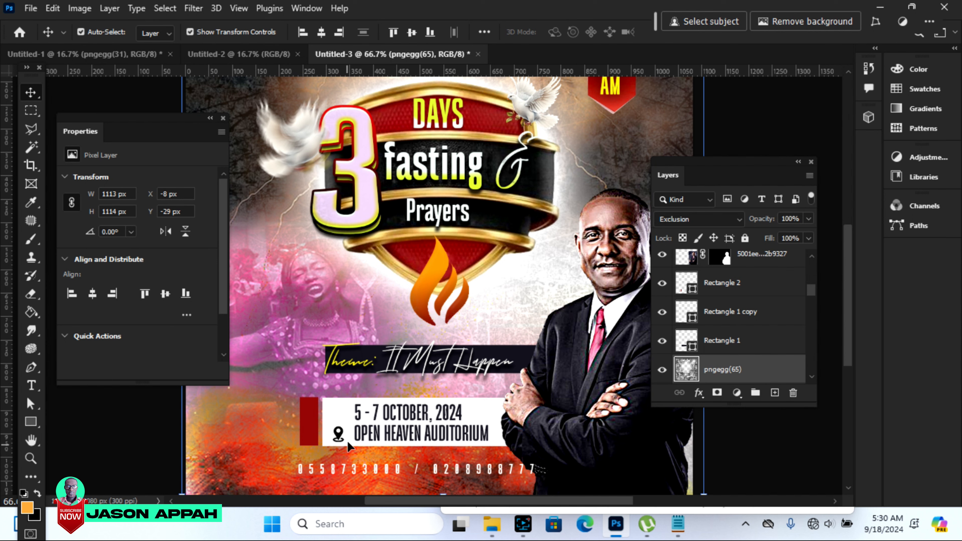
# Step: Nudge the location pin right and slightly up beside the venue line, and shift the small red rectangle 1 px right
pyautogui.click(338, 438)
pyautogui.press('Right')
pyautogui.press('Right')
pyautogui.press('Right')
pyautogui.press('Right')
pyautogui.press('Right')
pyautogui.press('Right')
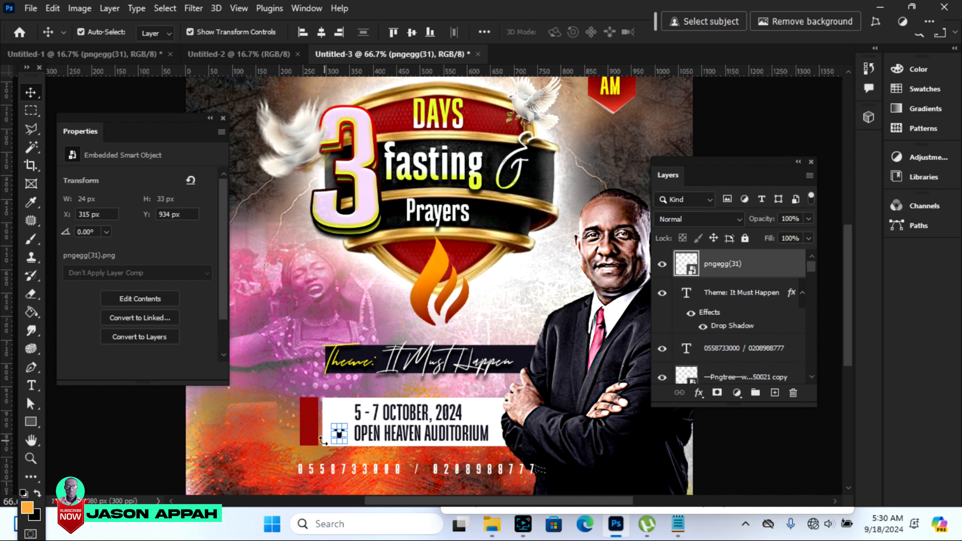
pyautogui.press('Up')
pyautogui.press('Up')
pyautogui.press('Up')
pyautogui.press('Up')
pyautogui.click(308, 440)
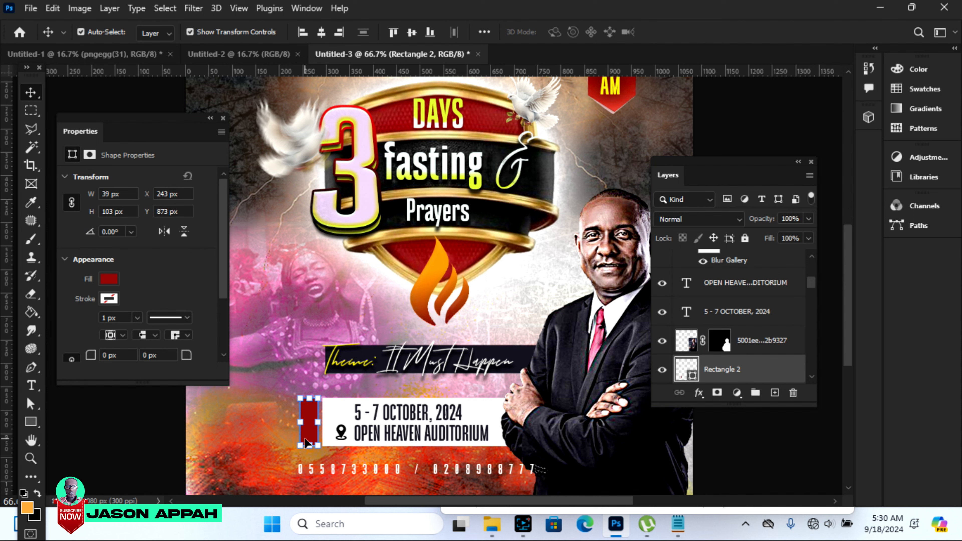
pyautogui.click(151, 444)
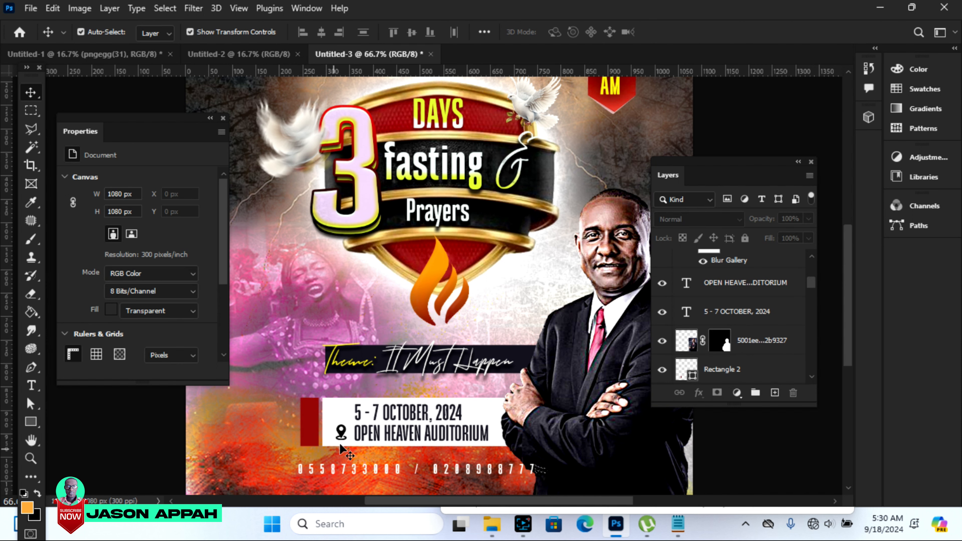
# Step: Try filling the small red rectangle with orange #ff9a0a sampled from the flame
pyautogui.click(310, 440)
pyautogui.doubleClick(692, 375)
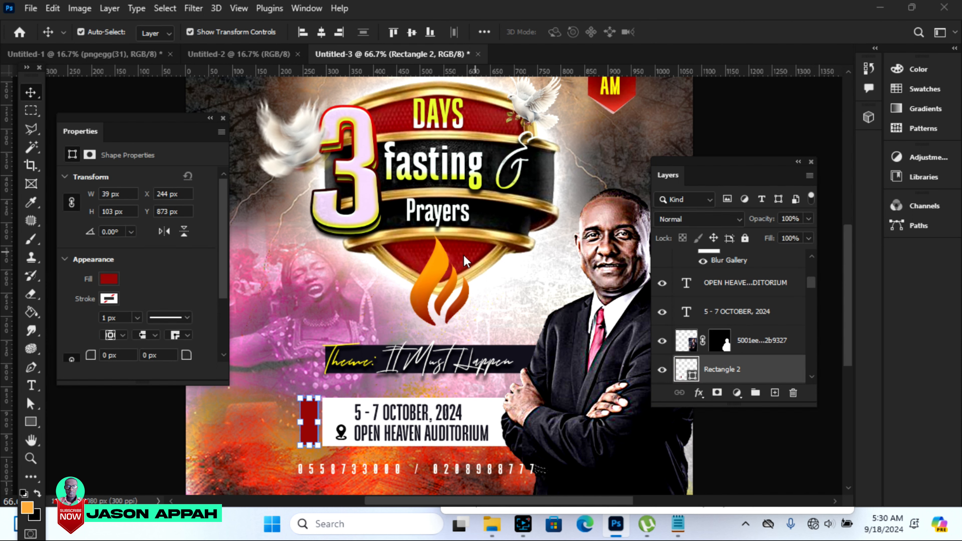
pyautogui.click(437, 263)
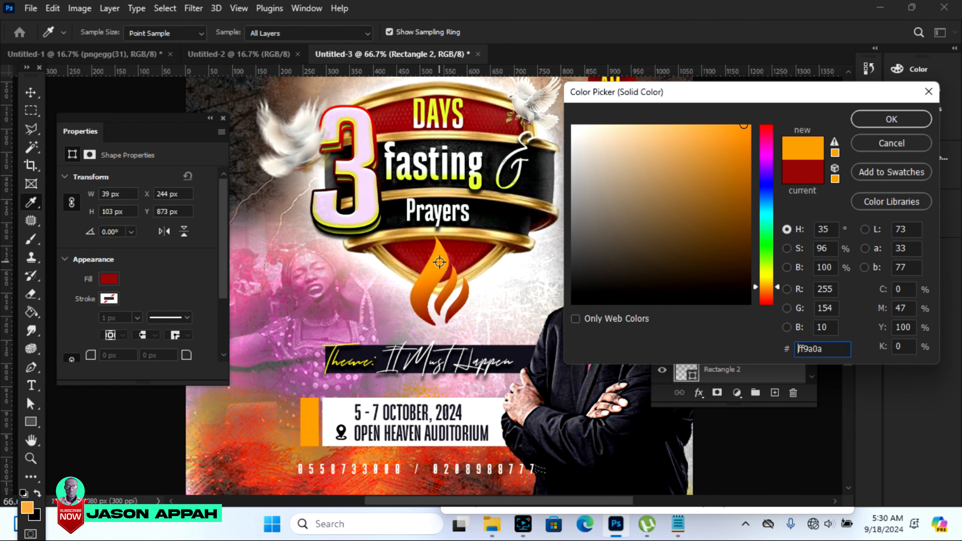
pyautogui.click(902, 140)
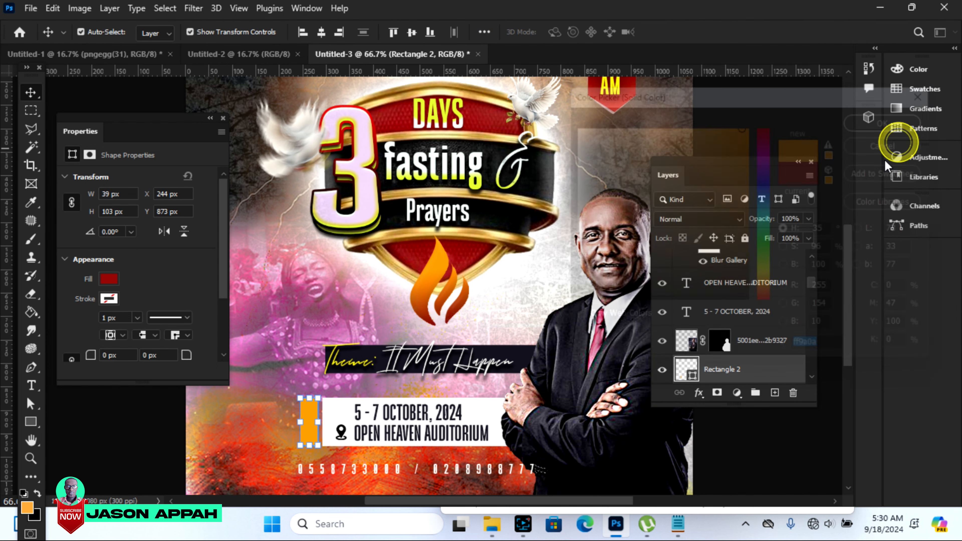
pyautogui.click(747, 454)
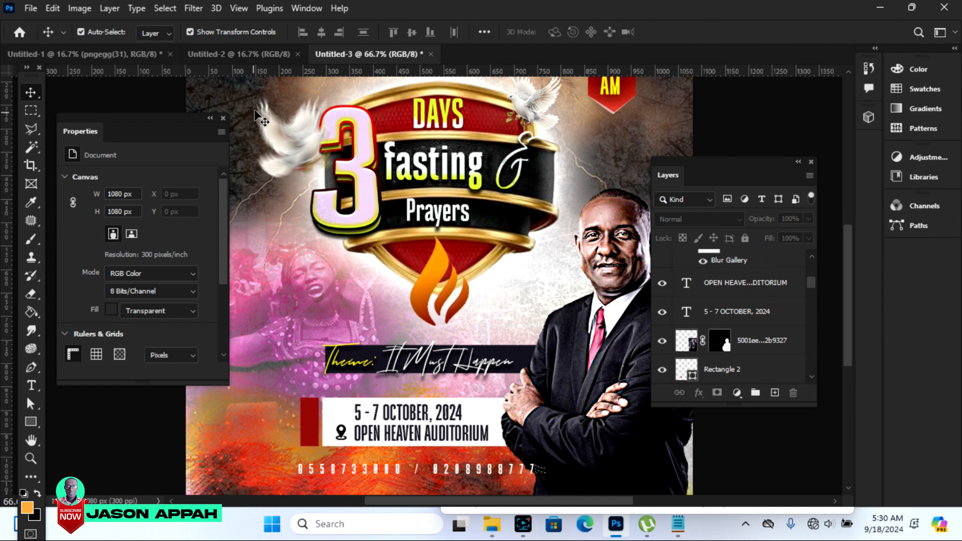
# Step: Bring the calendar icon from Untitled-1 into the flyer, over the start of the date bar
pyautogui.click(129, 57)
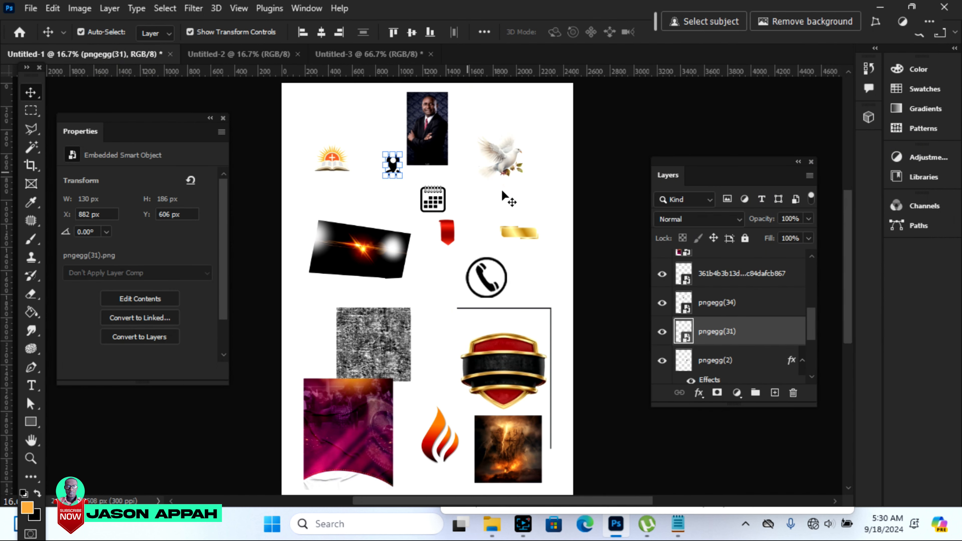
pyautogui.click(430, 195)
pyautogui.moveTo(430, 195); pyautogui.dragTo(361, 77)
pyautogui.moveTo(350, 367); pyautogui.dragTo(354, 378)
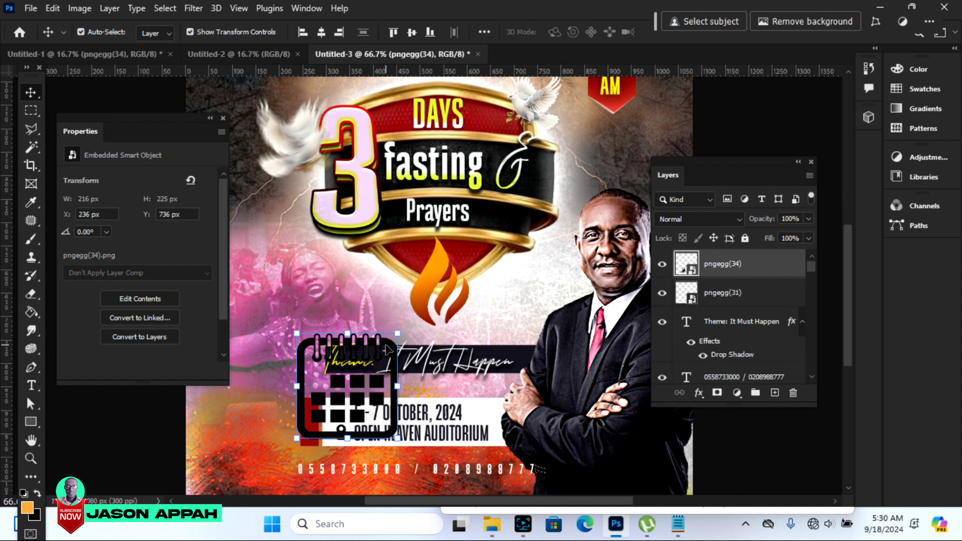
# Step: Scale the calendar icon down to 33 × 34 px and place it before the date, above the location pin
pyautogui.hotkey('ctrl', 't')
pyautogui.moveTo(399, 334); pyautogui.dragTo(365, 381)
pyautogui.moveTo(297, 441); pyautogui.dragTo(355, 403)
pyautogui.press('Down')
pyautogui.press('Down')
pyautogui.press('Down')
pyautogui.press('Down')
pyautogui.press('Down')
pyautogui.press('Down')
pyautogui.press('Down')
pyautogui.press('Down')
pyautogui.press('Down')
pyautogui.press('Down')
pyautogui.press('Down')
pyautogui.press('Down')
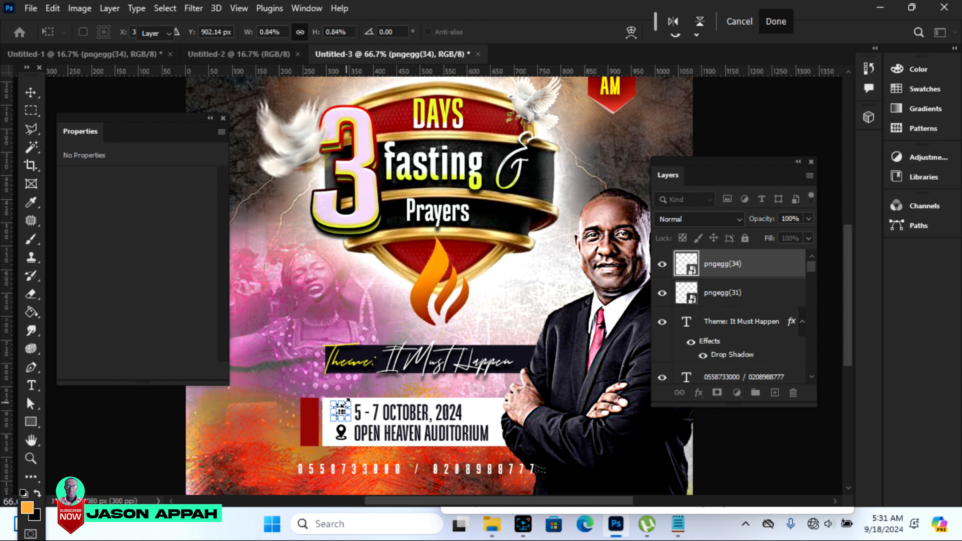
pyautogui.press('Return')
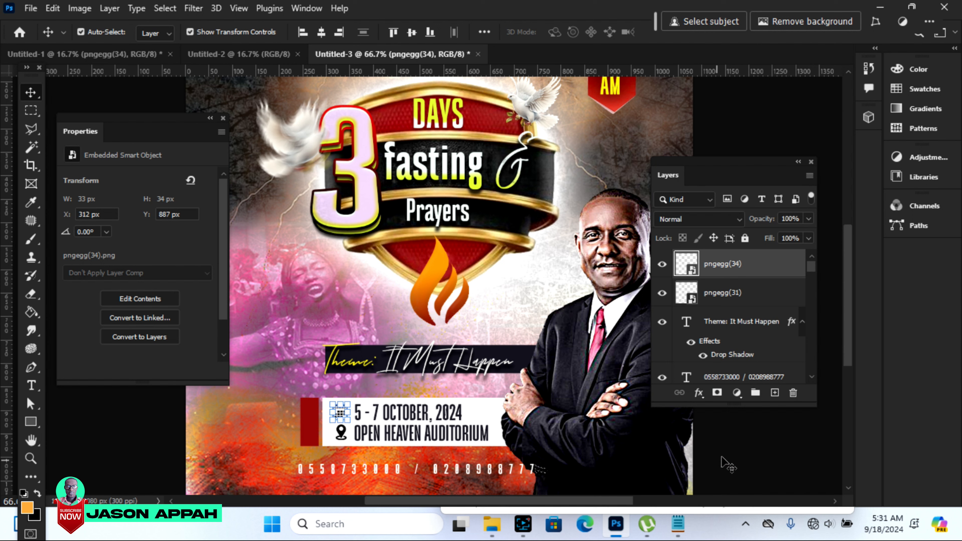
pyautogui.click(722, 457)
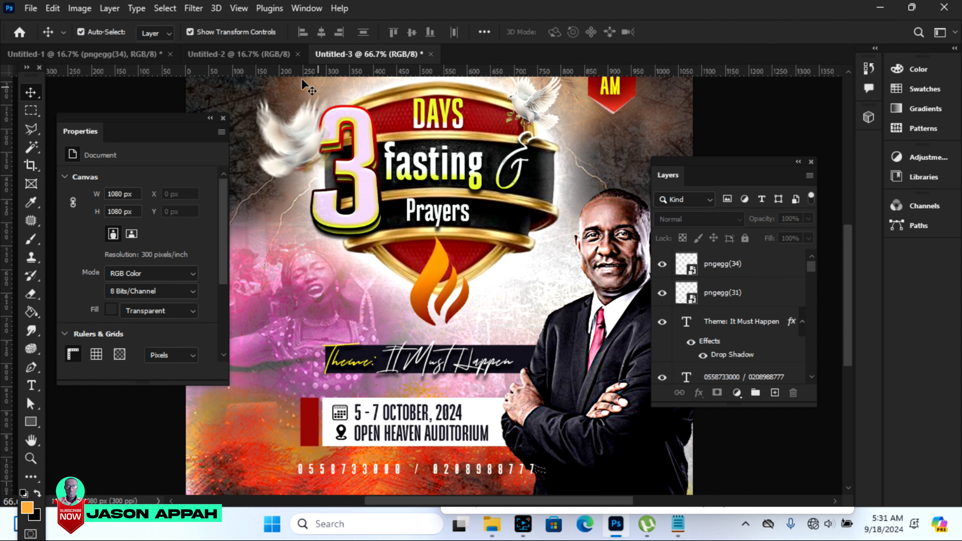
# Step: Bring the phone icon from Untitled-1 into the flyer, near the start of the date and venue bar
pyautogui.click(230, 57)
pyautogui.click(96, 53)
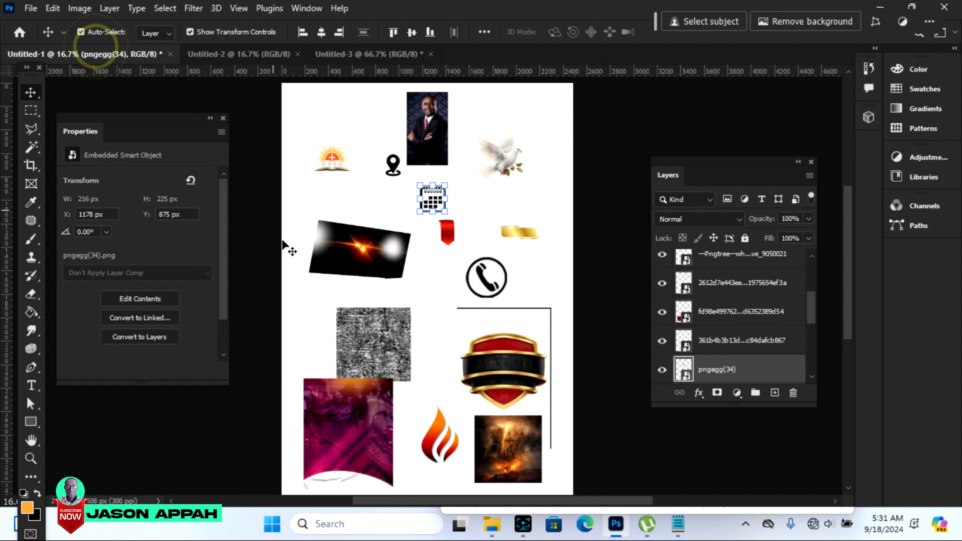
pyautogui.moveTo(411, 191); pyautogui.dragTo(340, 270)
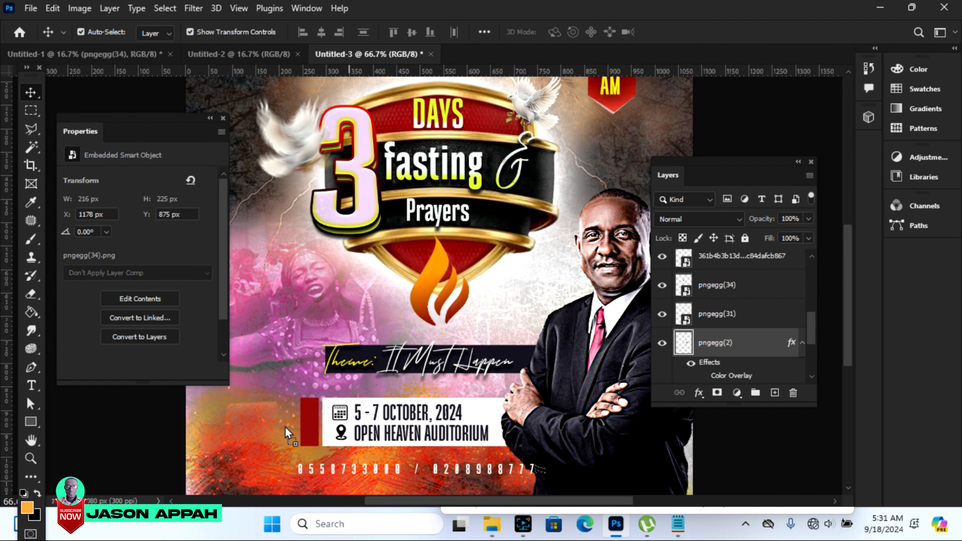
pyautogui.moveTo(288, 422); pyautogui.dragTo(295, 418)
# Step: Scale the phone icon down to 37 × 37 px and move it near the start of the phone number line
pyautogui.hotkey('ctrl', 't')
pyautogui.moveTo(366, 353); pyautogui.dragTo(276, 441)
pyautogui.moveTo(233, 469); pyautogui.dragTo(271, 426)
pyautogui.moveTo(312, 397); pyautogui.dragTo(263, 451)
pyautogui.press('Return')
pyautogui.press('Right')
pyautogui.press('Right')
pyautogui.press('Right')
pyautogui.press('Right')
pyautogui.press('Right')
pyautogui.press('Right')
pyautogui.press('Right')
pyautogui.press('Right')
pyautogui.press('Right')
pyautogui.press('Right')
pyautogui.press('Right')
pyautogui.press('Right')
pyautogui.press('Right')
pyautogui.press('Right')
pyautogui.press('Right')
pyautogui.press('Right')
pyautogui.press('Right')
pyautogui.press('Right')
pyautogui.press('Right')
pyautogui.press('Right')
pyautogui.press('Right')
pyautogui.press('Right')
pyautogui.press('Right')
pyautogui.press('Right')
pyautogui.press('Right')
pyautogui.press('Right')
pyautogui.press('Right')
pyautogui.press('Right')
pyautogui.press('Right')
pyautogui.press('Right')
pyautogui.press('Right')
pyautogui.press('Right')
pyautogui.press('Right')
pyautogui.press('Right')
pyautogui.press('Right')
pyautogui.press('Right')
pyautogui.moveTo(252, 449); pyautogui.dragTo(261, 451)
pyautogui.press('Return')
# Step: Nudge the phone icon to X 184 px, Y 1008 px, directly before the phone numbers
pyautogui.press('Right')
pyautogui.press('Right')
pyautogui.press('Right')
pyautogui.press('Right')
pyautogui.press('Right')
pyautogui.press('Right')
pyautogui.press('Right')
pyautogui.press('Right')
pyautogui.press('Right')
pyautogui.press('Right')
pyautogui.press('Right')
pyautogui.press('Right')
pyautogui.press('Right')
pyautogui.press('Right')
pyautogui.press('Right')
pyautogui.press('Right')
pyautogui.press('Right')
pyautogui.press('Right')
pyautogui.press('Right')
pyautogui.press('Right')
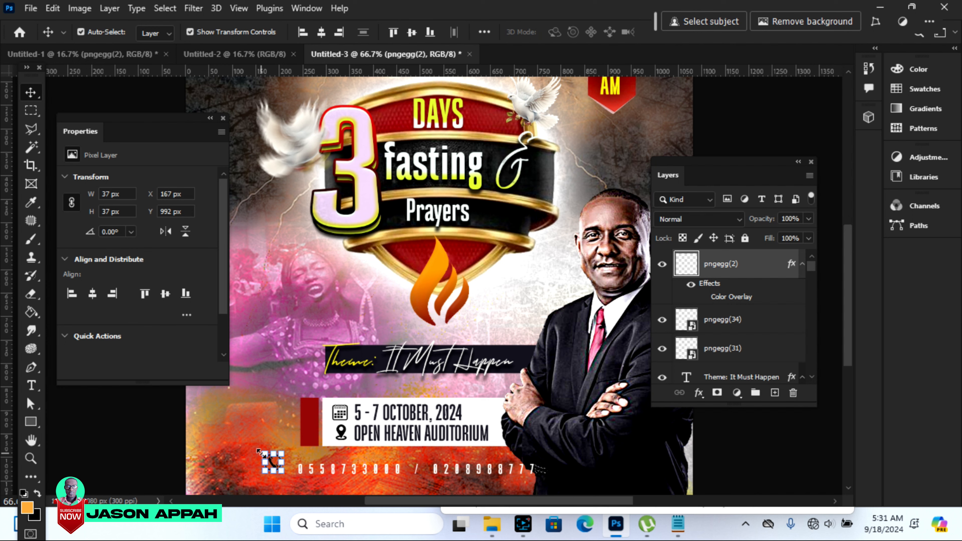
pyautogui.press('Down')
pyautogui.press('Down')
pyautogui.press('Down')
pyautogui.press('Down')
pyautogui.press('Down')
pyautogui.press('Down')
pyautogui.press('Down')
pyautogui.press('Down')
pyautogui.press('Down')
pyautogui.press('Down')
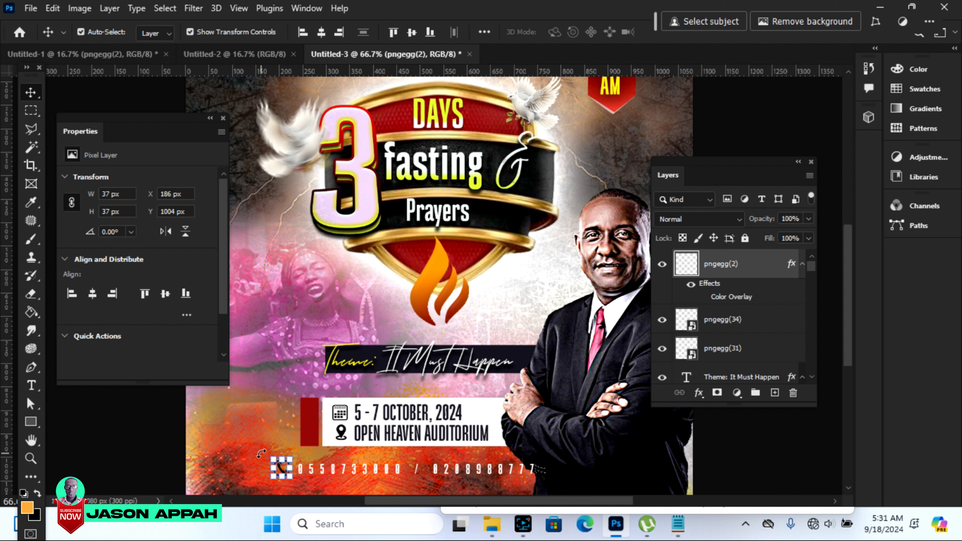
pyautogui.press('Down')
pyautogui.press('Left')
pyautogui.press('Left')
pyautogui.click(722, 464)
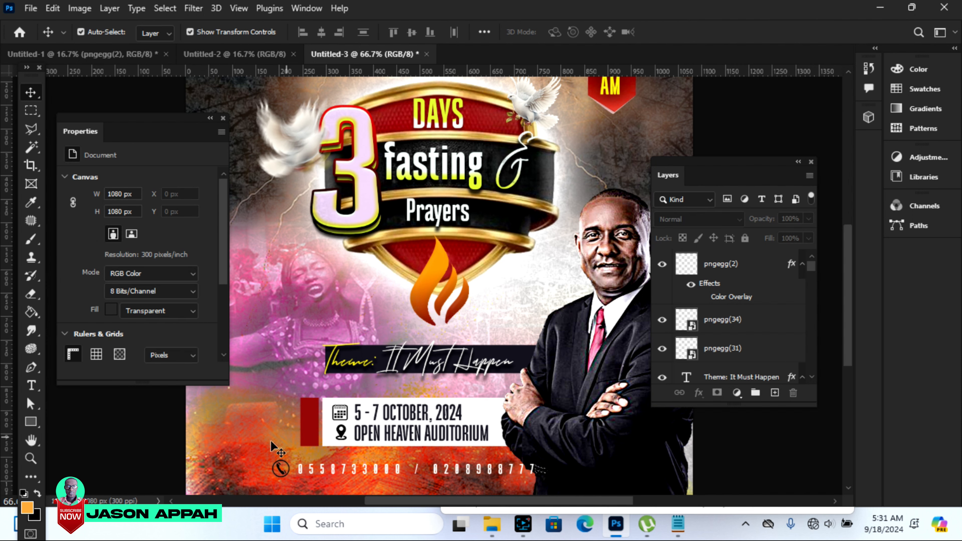
pyautogui.click(281, 469)
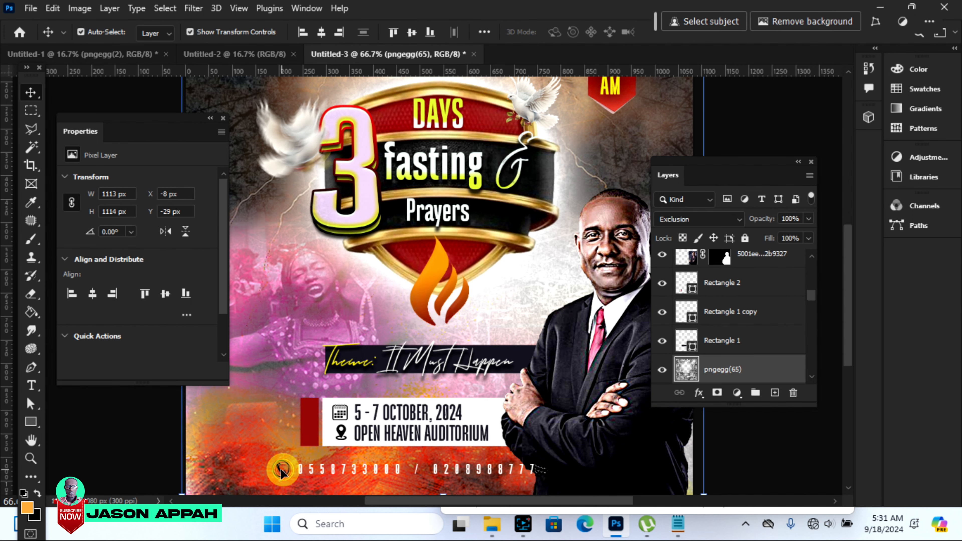
pyautogui.press('Down')
pyautogui.press('Down')
pyautogui.press('Down')
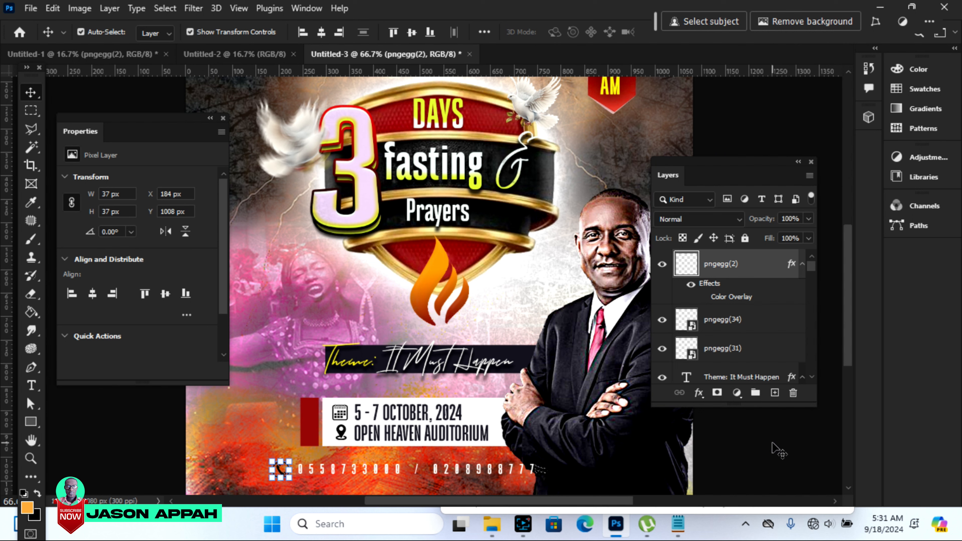
pyautogui.hotkey('ctrl', '-')
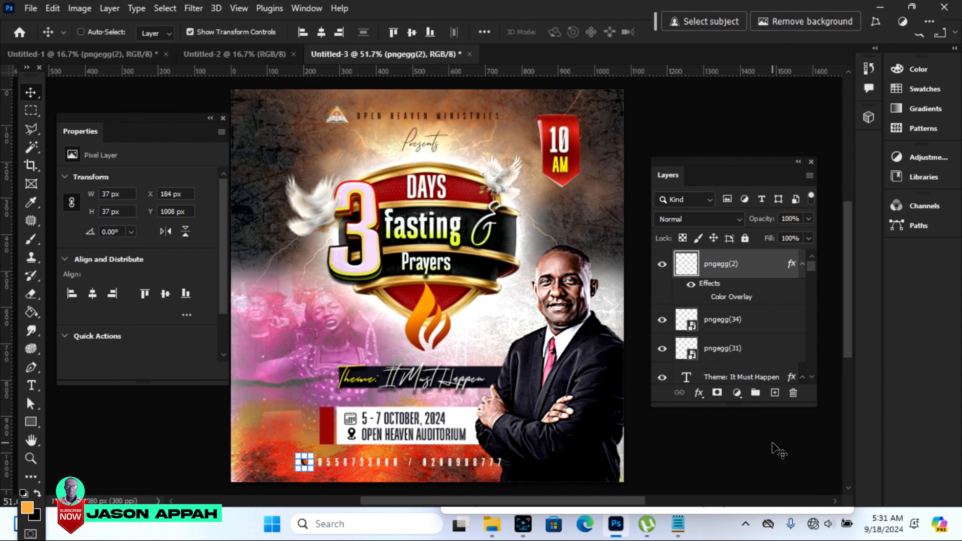
pyautogui.click(686, 448)
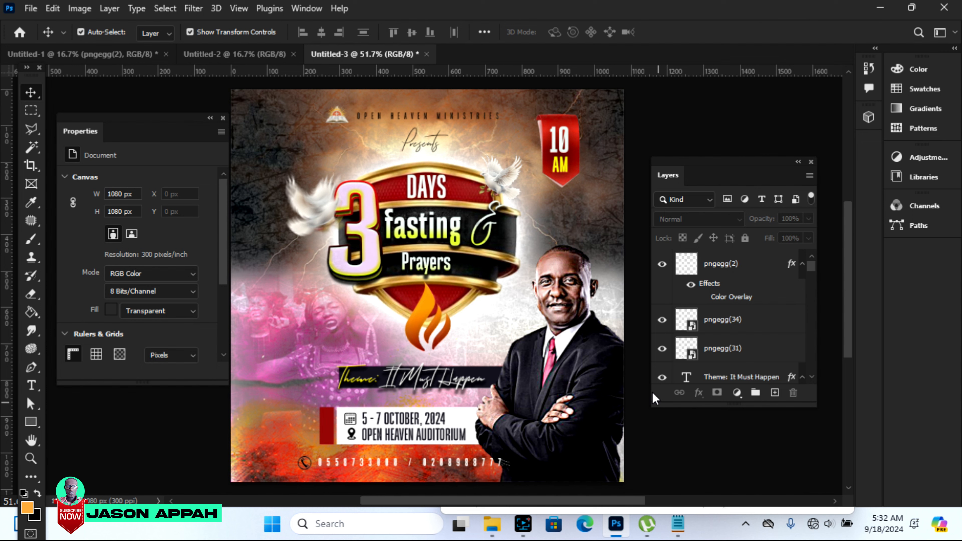
# Step: Bring the orange light flare image from Untitled-1 into the flyer and set its blend mode to Screen
pyautogui.click(141, 60)
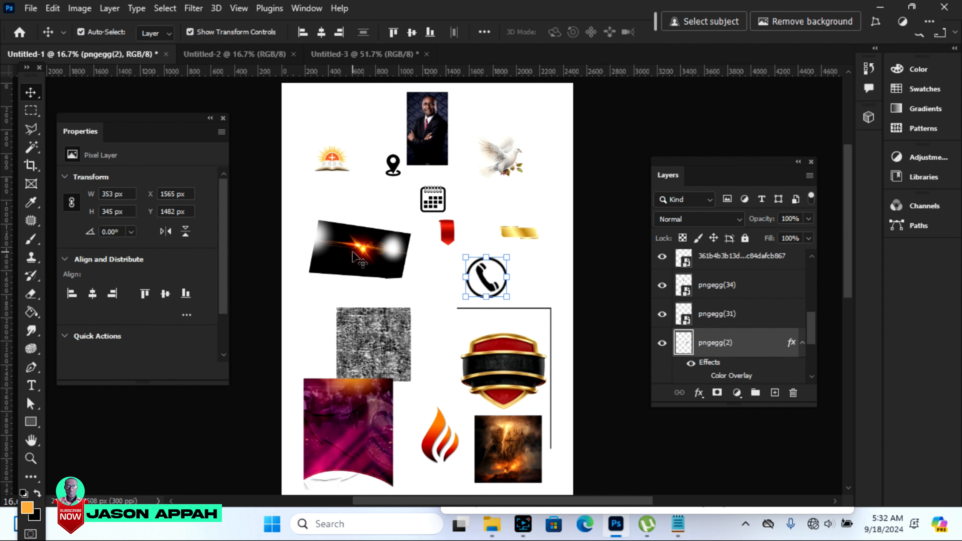
pyautogui.moveTo(358, 261); pyautogui.dragTo(422, 262)
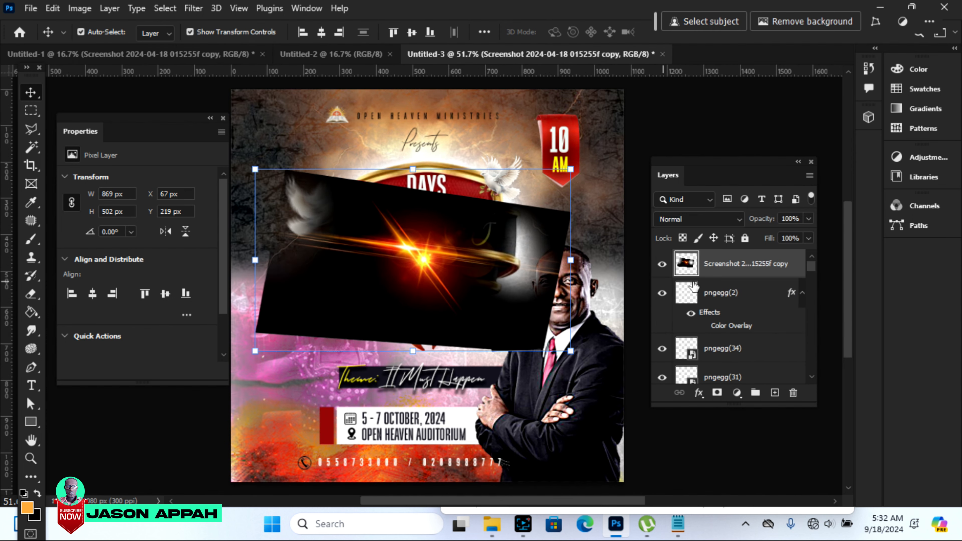
pyautogui.click(697, 219)
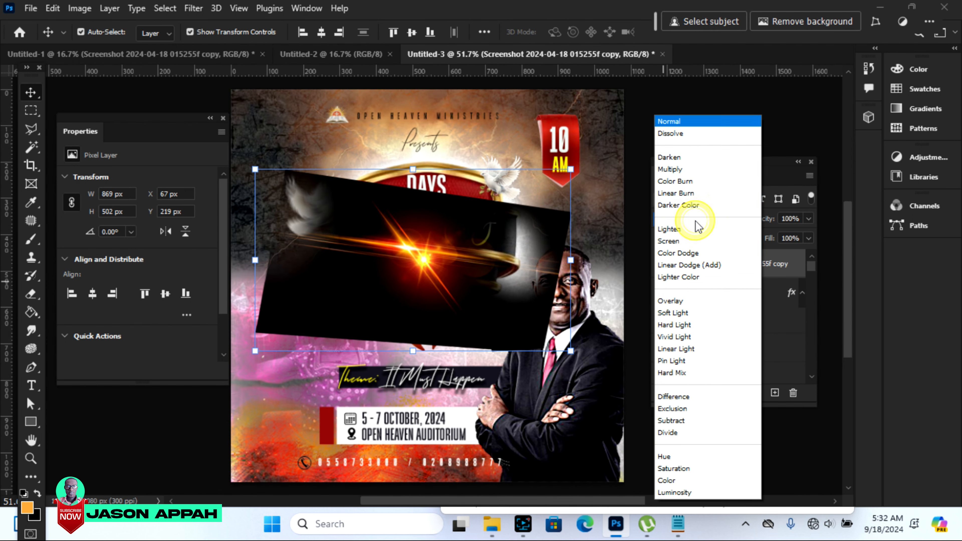
pyautogui.click(679, 241)
# Step: Move the flare to the shield's upper-left edge and duplicate it onto the shield's lower-right edge and the flyer's bottom-right corner
pyautogui.moveTo(424, 257); pyautogui.dragTo(370, 193)
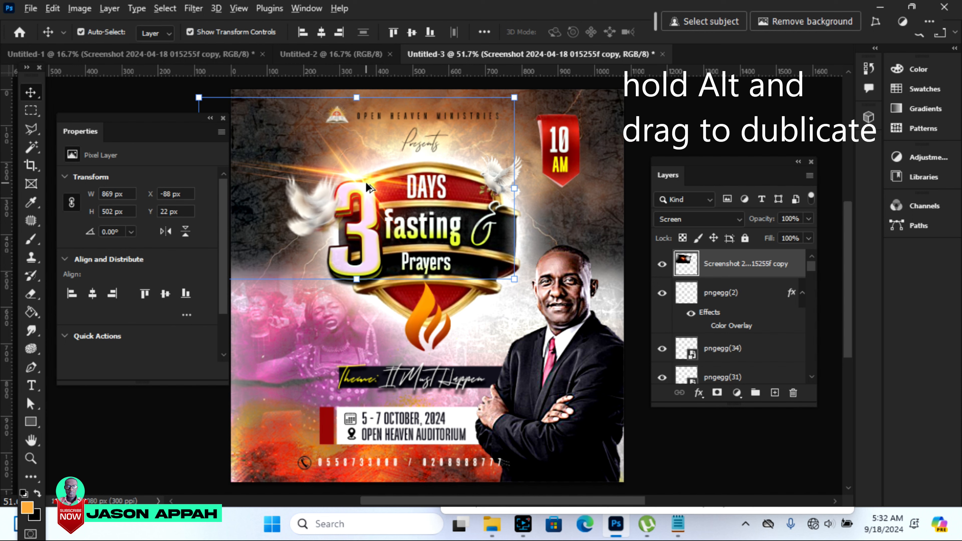
pyautogui.moveTo(366, 184); pyautogui.dragTo(494, 301)
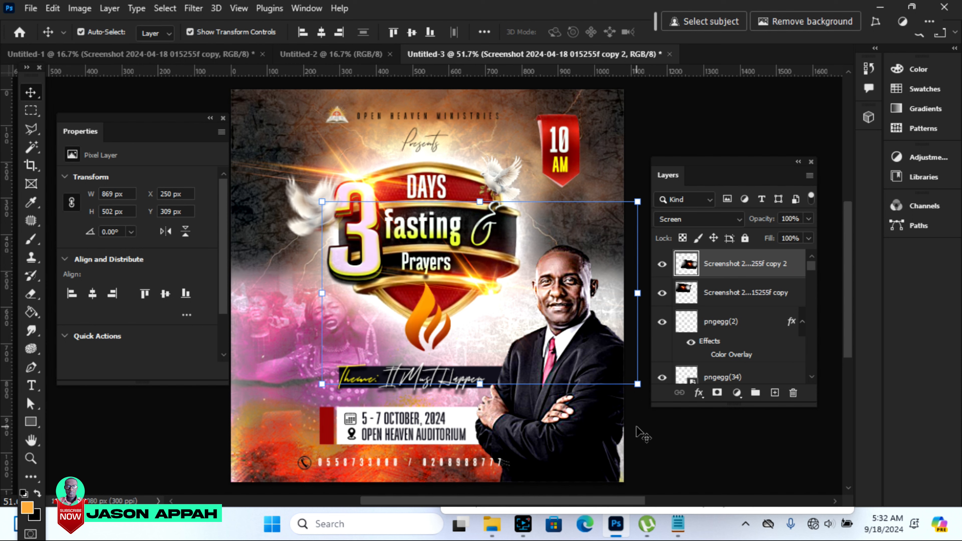
pyautogui.moveTo(474, 275); pyautogui.dragTo(612, 464)
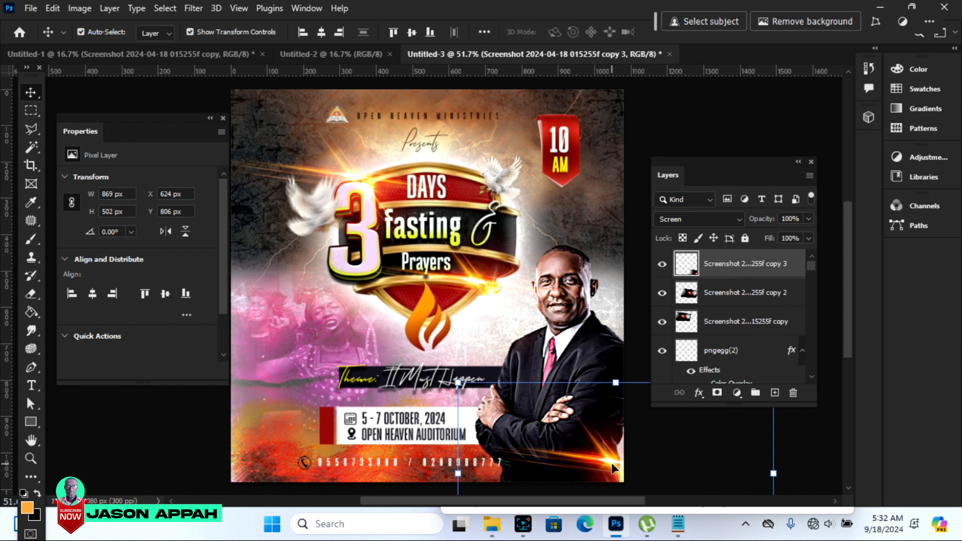
# Step: Rotate the flare on the shield's lower-right edge by about -35.62° and shift it slightly right along the gold rim
pyautogui.click(480, 283)
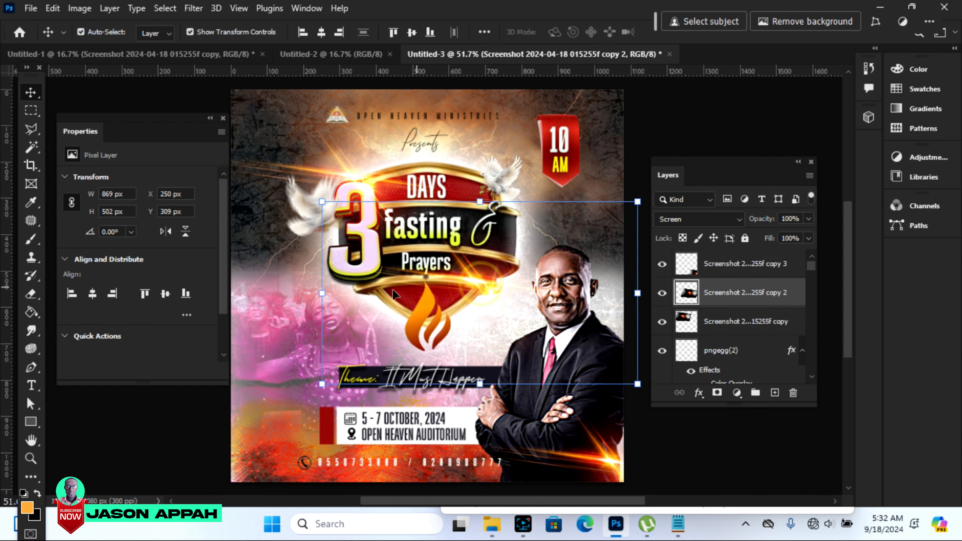
pyautogui.moveTo(311, 388); pyautogui.dragTo(413, 439)
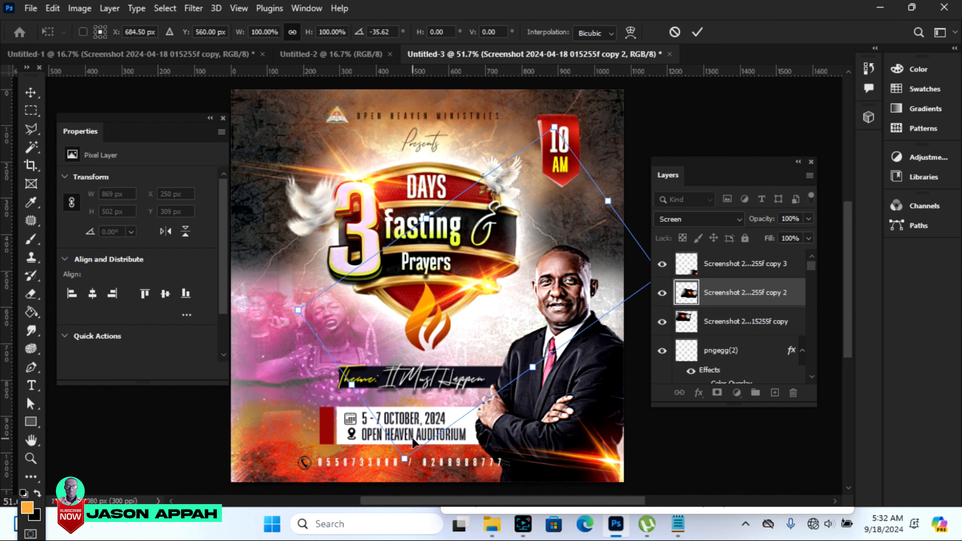
pyautogui.moveTo(482, 292); pyautogui.dragTo(489, 290)
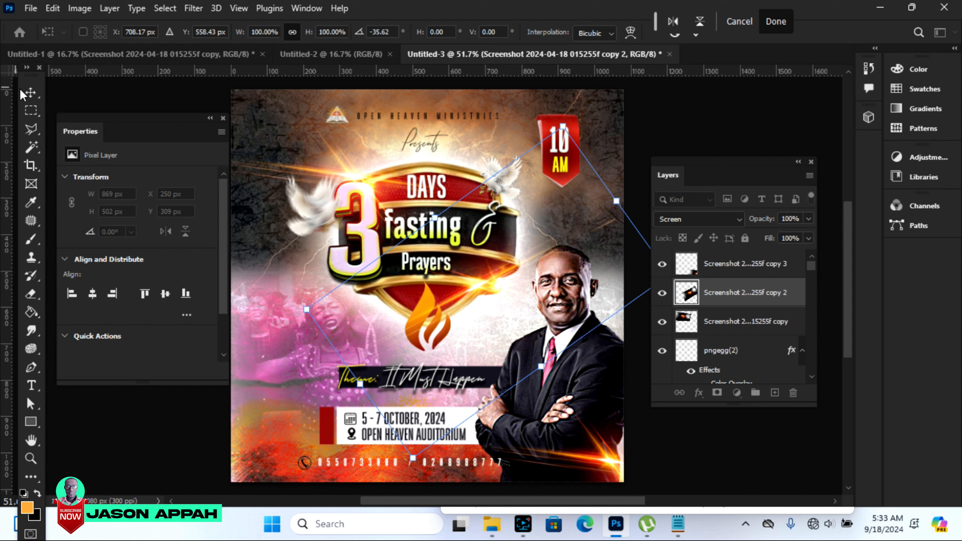
pyautogui.click(31, 92)
pyautogui.click(179, 98)
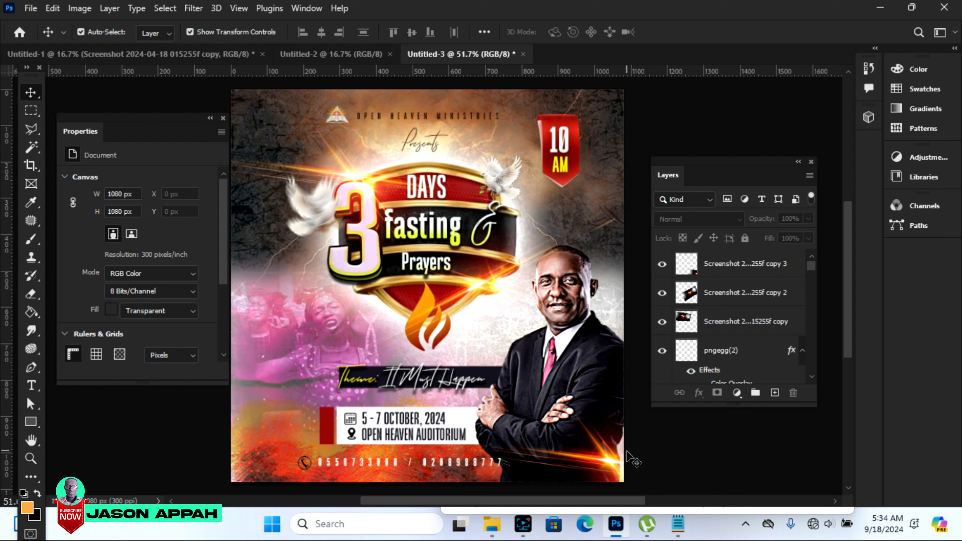
# Step: Add a text layer reading "Host" over the man's jacket, copying the word from the Notepad notes
pyautogui.click(35, 387)
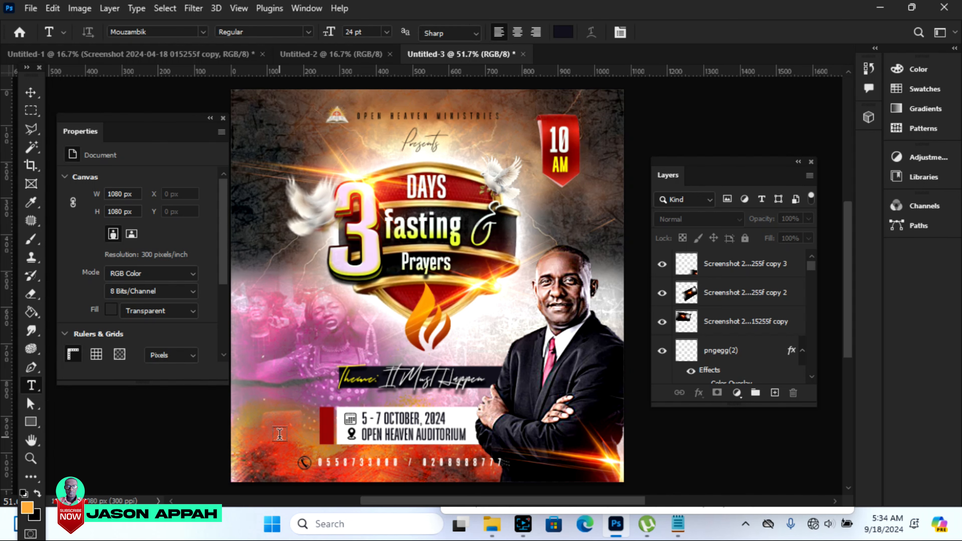
pyautogui.click(554, 370)
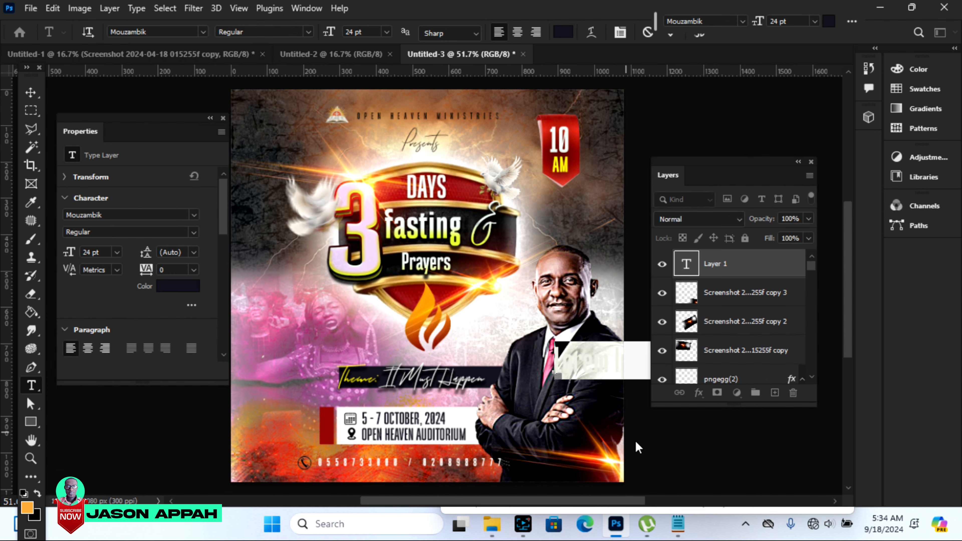
pyautogui.click(678, 524)
pyautogui.doubleClick(463, 483)
pyautogui.rightClick(460, 483)
pyautogui.click(516, 217)
pyautogui.click(592, 9)
pyautogui.rightClick(576, 351)
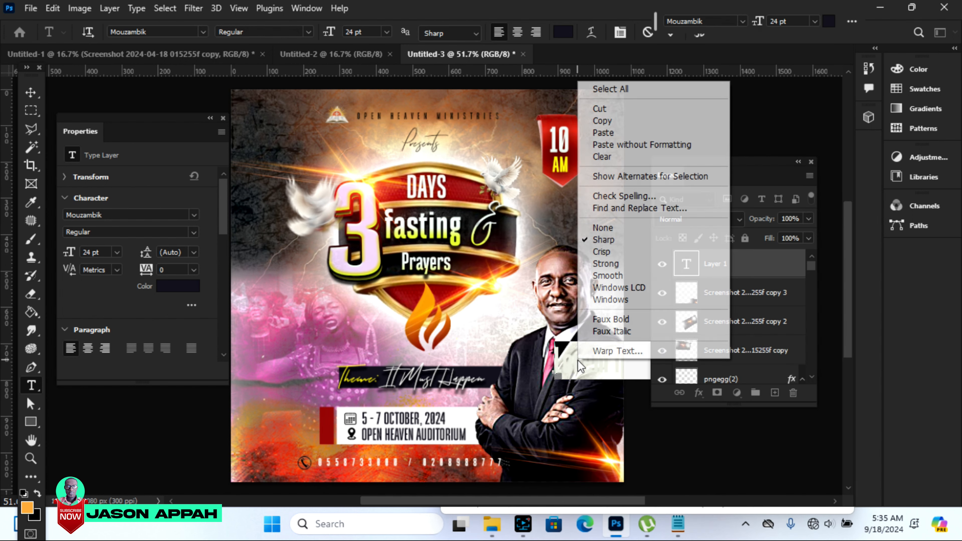
pyautogui.click(601, 131)
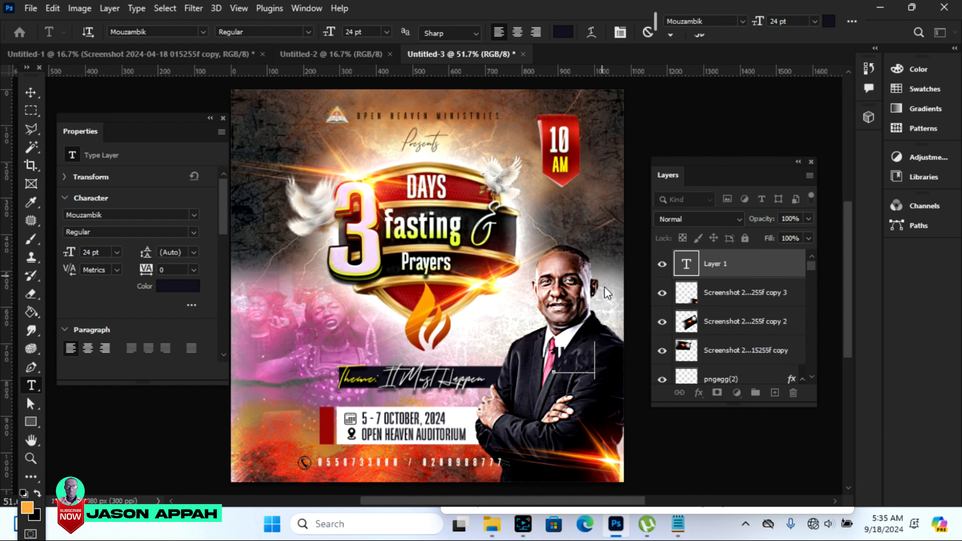
# Step: Set the "Host" text's font to Tuesday Night and its colour to #dfd5d5
pyautogui.moveTo(592, 362); pyautogui.dragTo(555, 360)
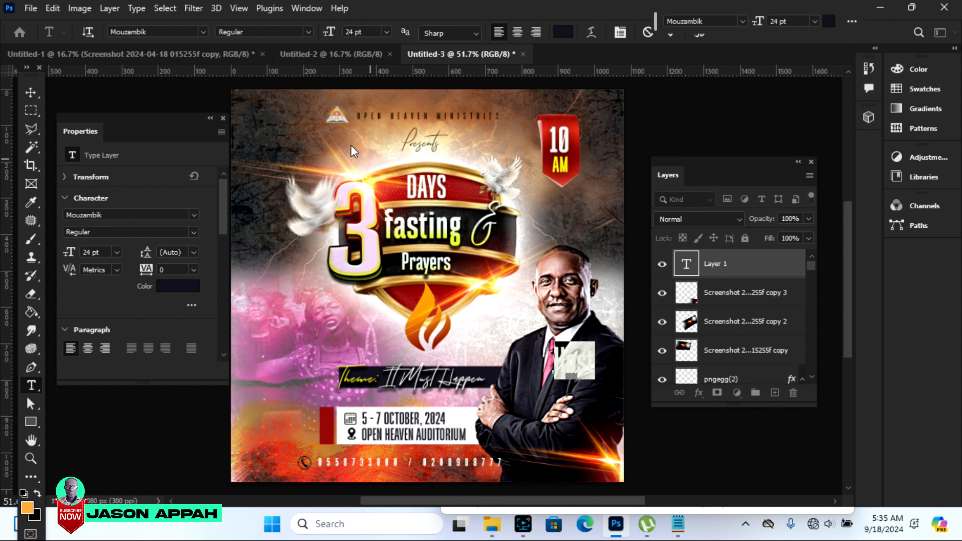
pyautogui.click(203, 32)
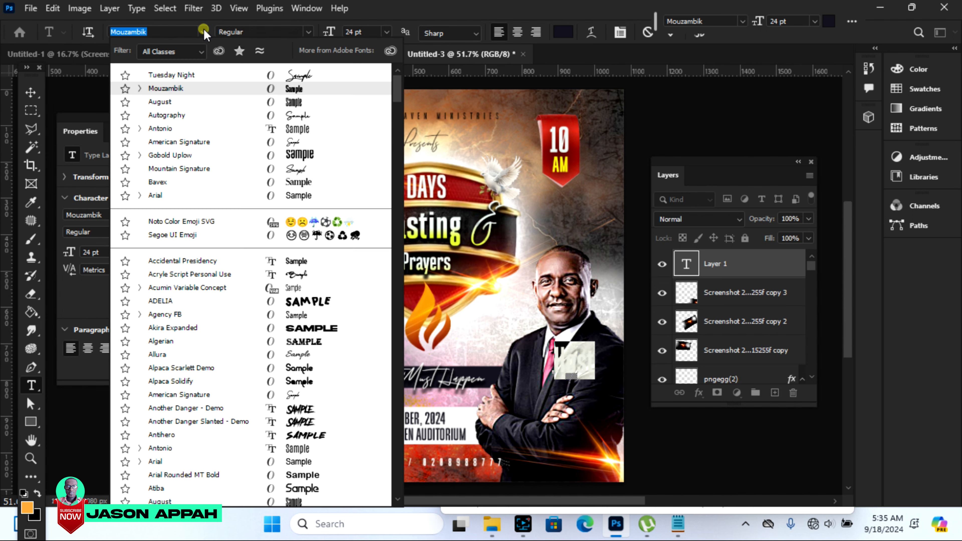
pyautogui.click(206, 75)
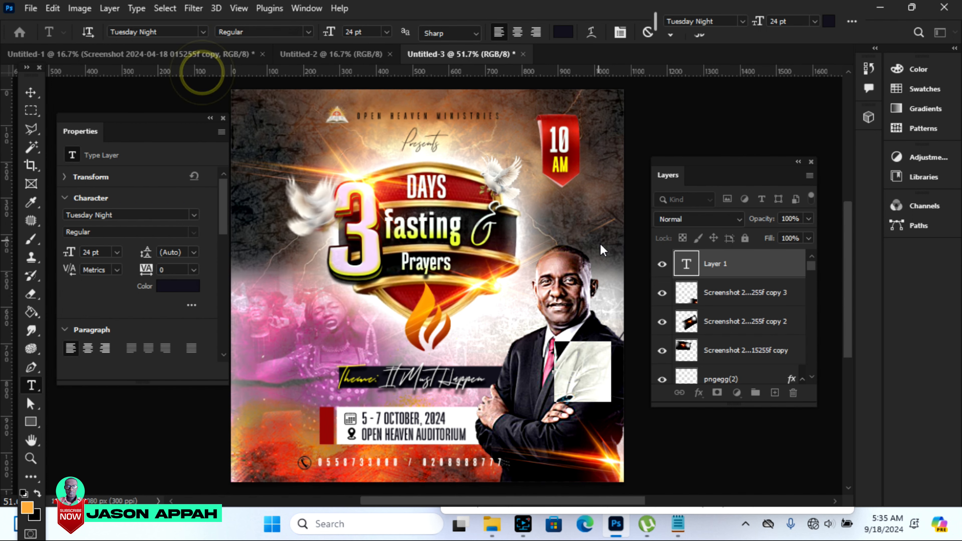
pyautogui.click(565, 33)
pyautogui.click(513, 313)
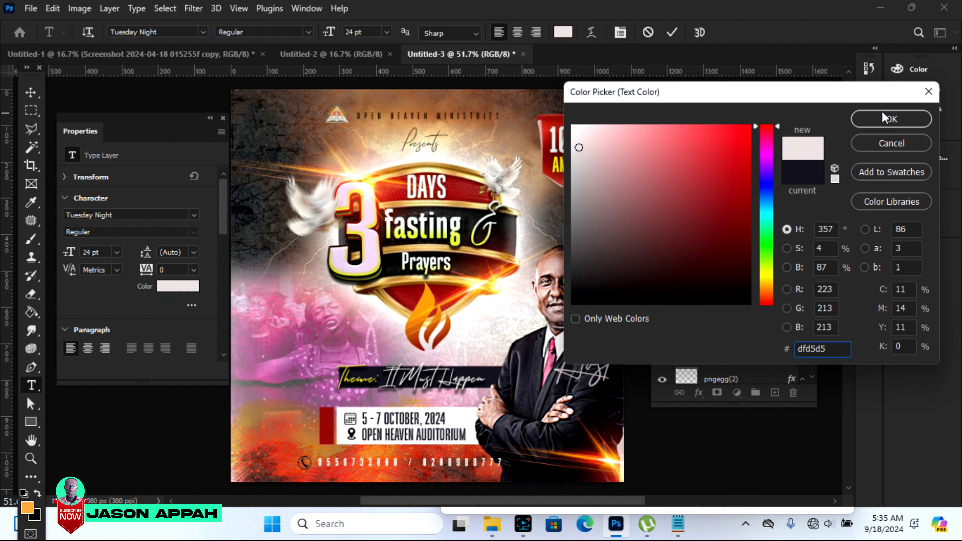
pyautogui.click(888, 127)
# Step: Scale the "Host" text down to 51.14% and place it on the jacket near the flyer's right edge
pyautogui.click(31, 92)
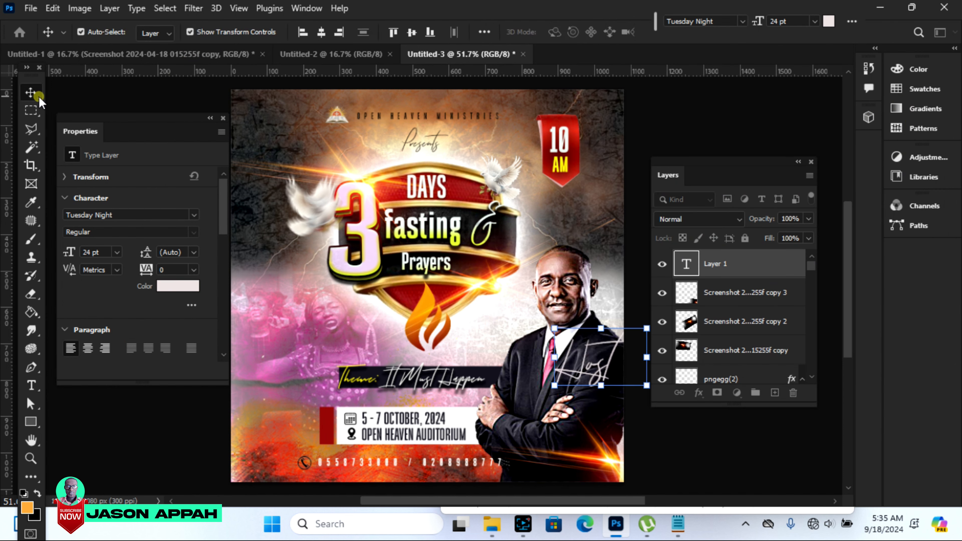
pyautogui.moveTo(648, 330); pyautogui.dragTo(614, 354)
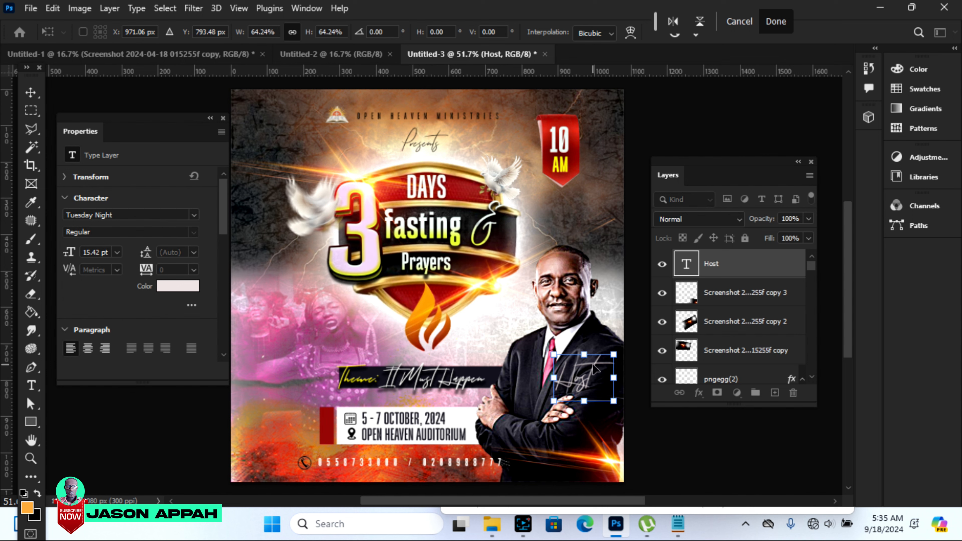
pyautogui.moveTo(612, 357); pyautogui.dragTo(595, 383)
pyautogui.moveTo(619, 345); pyautogui.dragTo(609, 357)
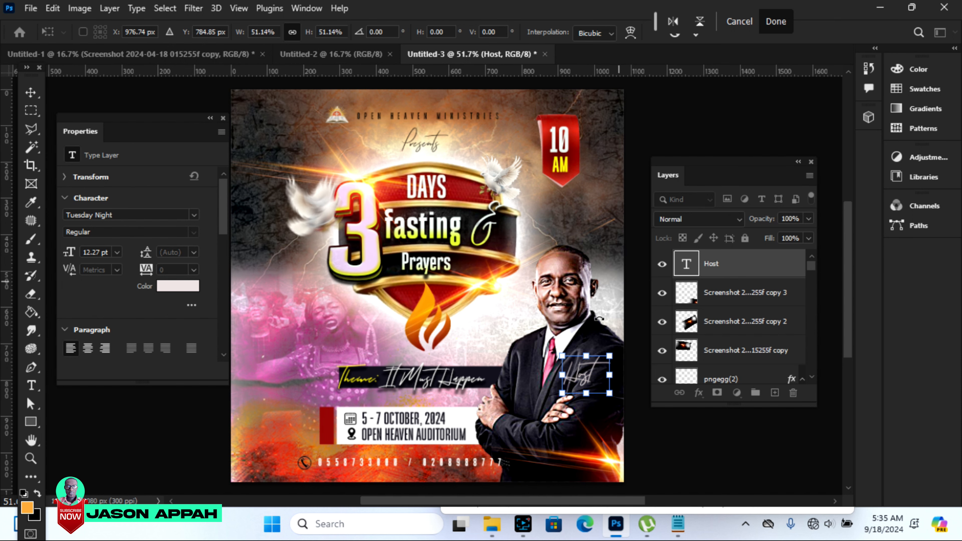
pyautogui.moveTo(595, 379); pyautogui.dragTo(603, 381)
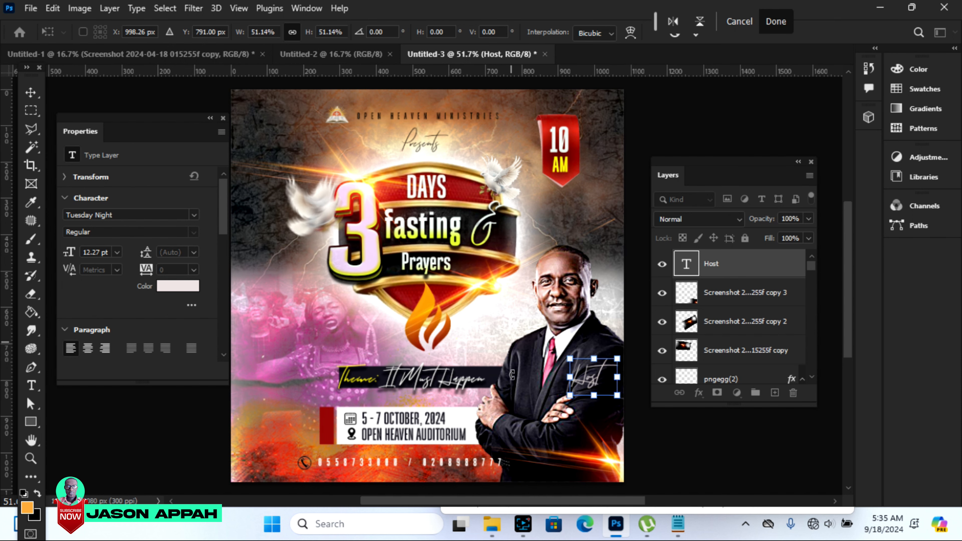
# Step: Copy the host's title and full name from the Notepad notes, and commit the "Host" text's transform in Photoshop
pyautogui.click(671, 531)
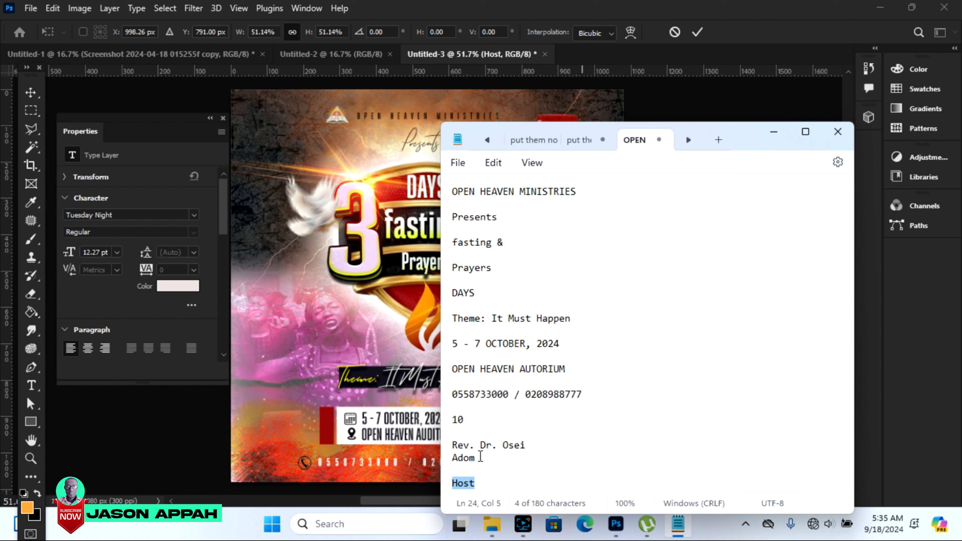
pyautogui.moveTo(481, 457); pyautogui.dragTo(455, 444)
pyautogui.click(455, 442)
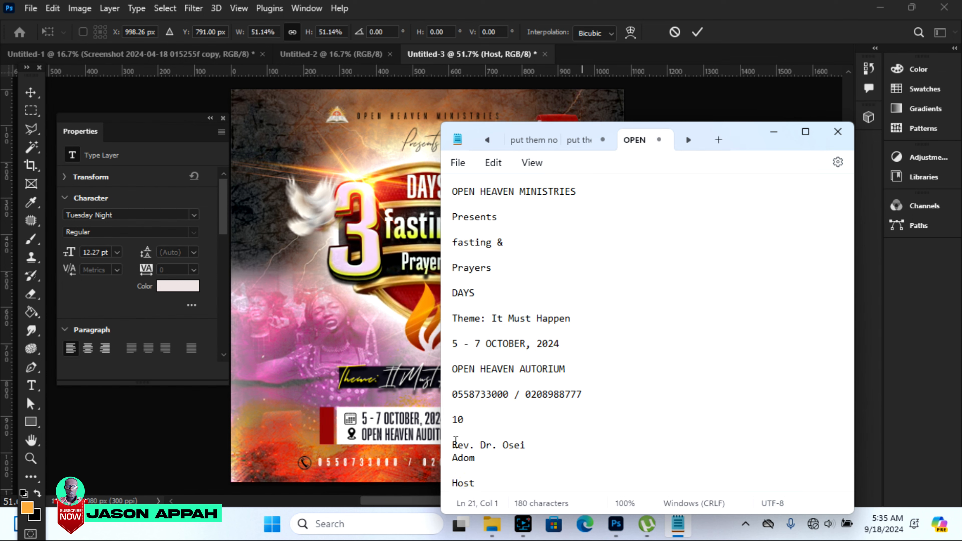
pyautogui.moveTo(455, 445); pyautogui.dragTo(476, 461)
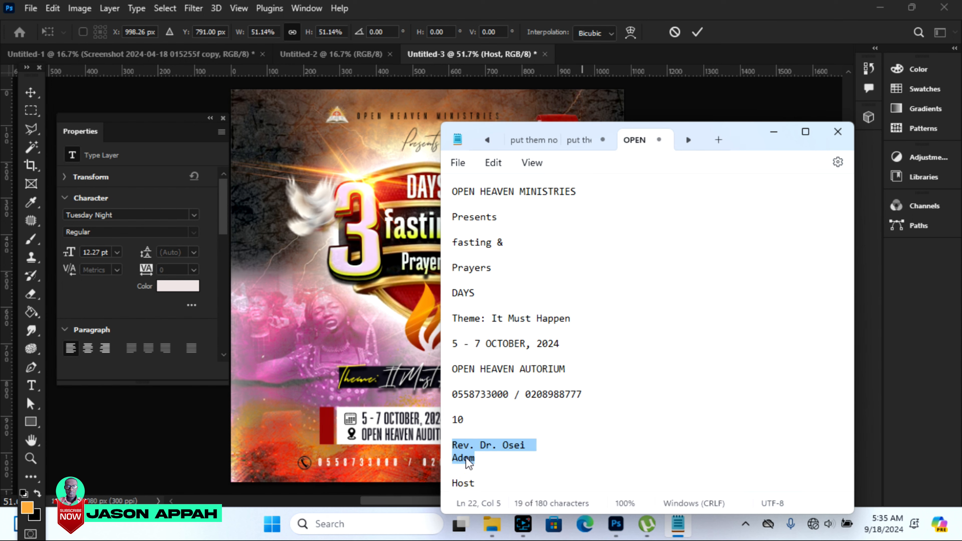
pyautogui.rightClick(475, 459)
pyautogui.click(511, 191)
pyautogui.click(698, 31)
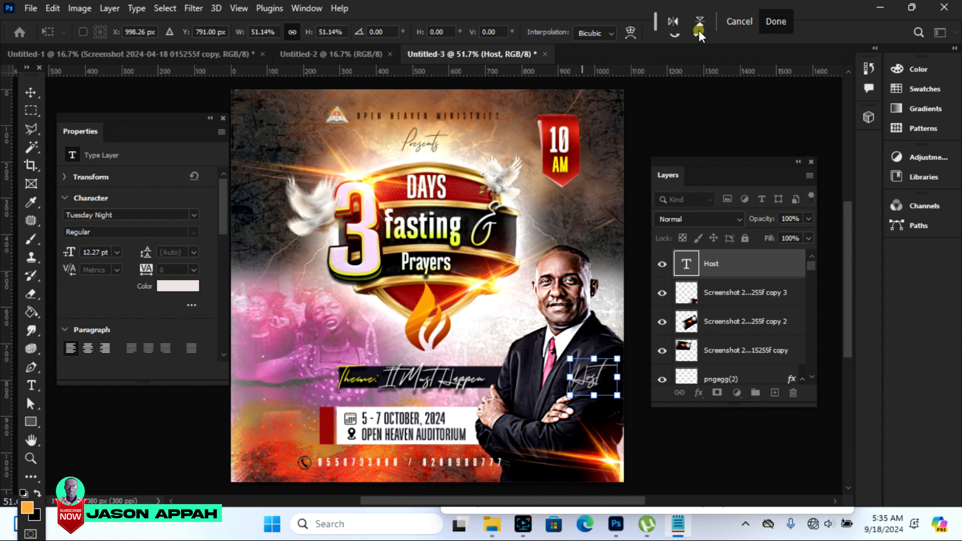
# Step: Add a text layer over the man's jacket with the copied host's title and full name, in the Mouzambik font
pyautogui.press('Return')
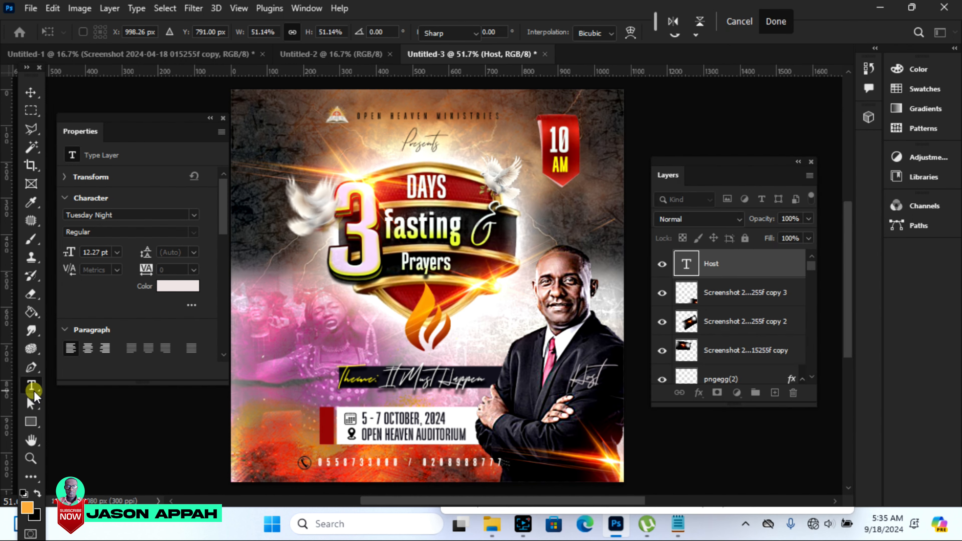
pyautogui.click(31, 385)
pyautogui.click(539, 336)
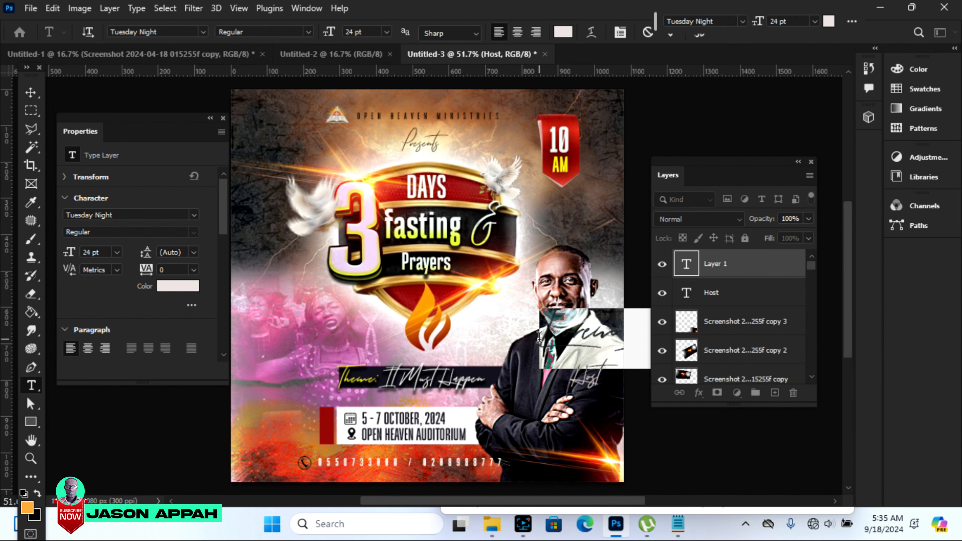
pyautogui.click(203, 32)
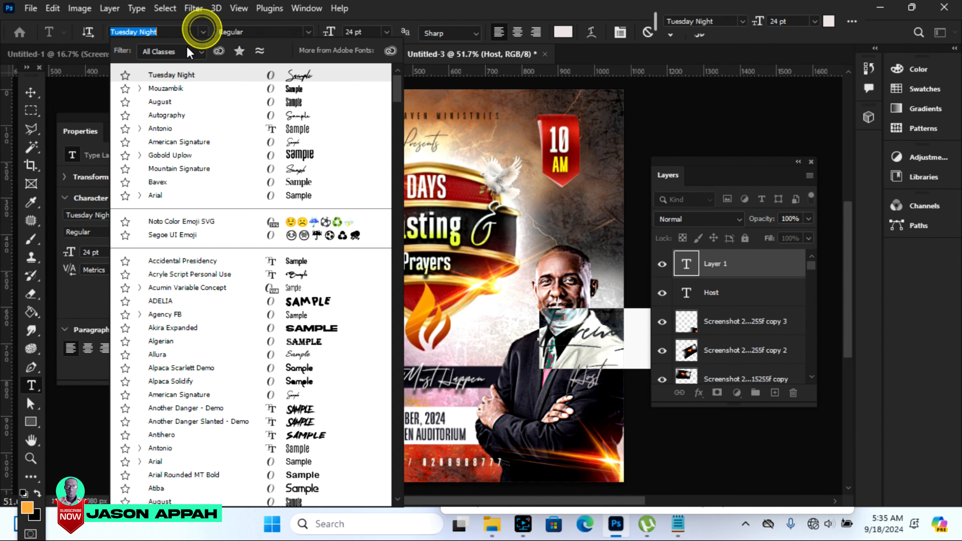
pyautogui.click(161, 91)
pyautogui.rightClick(568, 332)
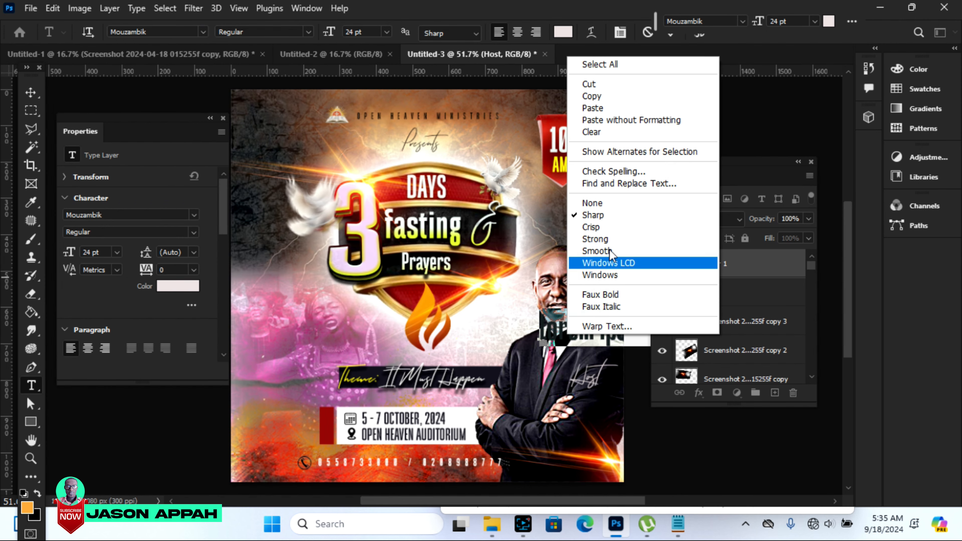
pyautogui.click(598, 110)
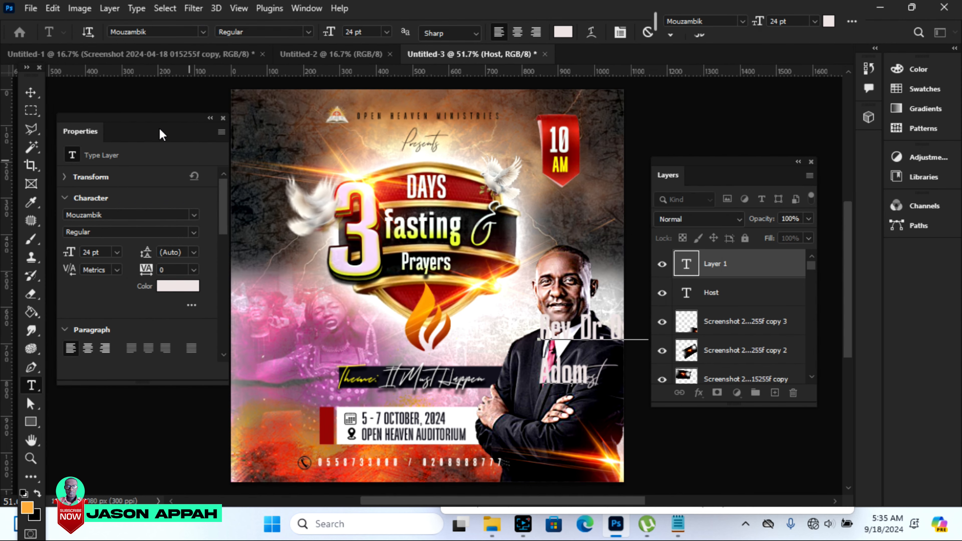
pyautogui.click(25, 94)
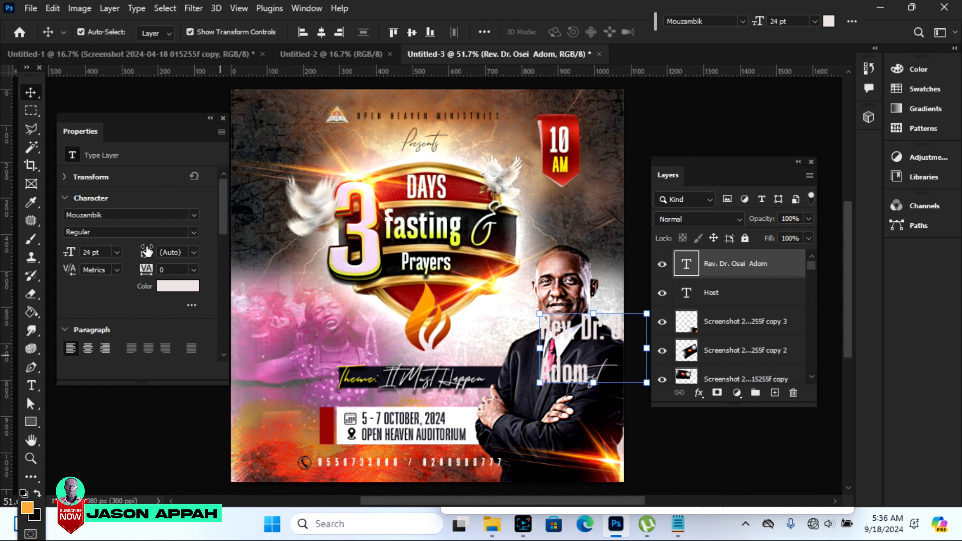
# Step: Set the host name text's leading to 18 pt, then scale it to 36.84% and place it beneath "Host"
pyautogui.moveTo(145, 259); pyautogui.dragTo(138, 255)
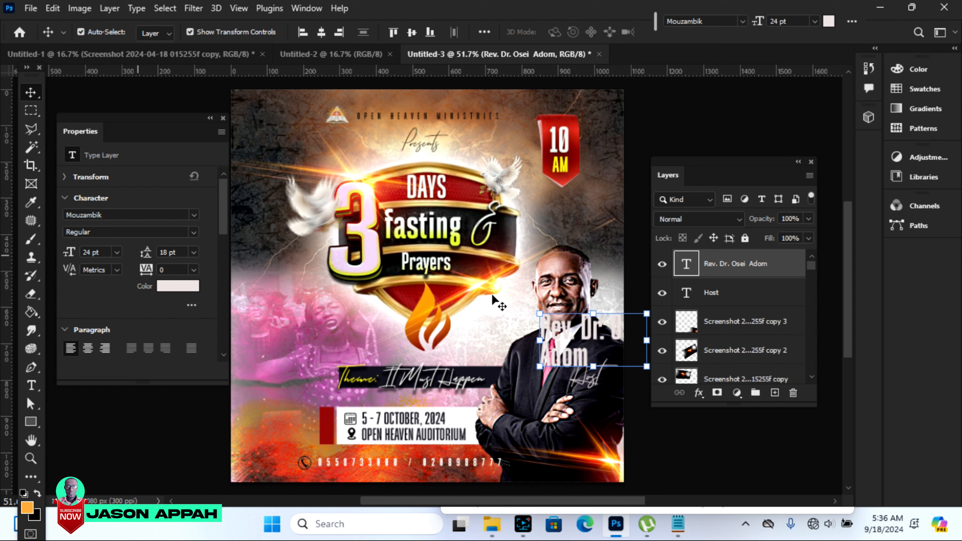
pyautogui.moveTo(647, 314); pyautogui.dragTo(608, 392)
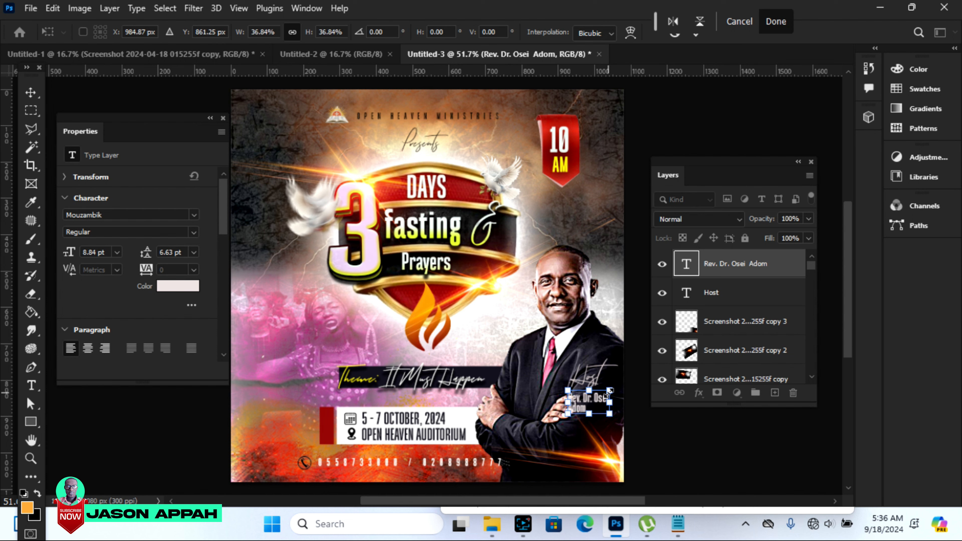
pyautogui.press('Return')
pyautogui.click(666, 440)
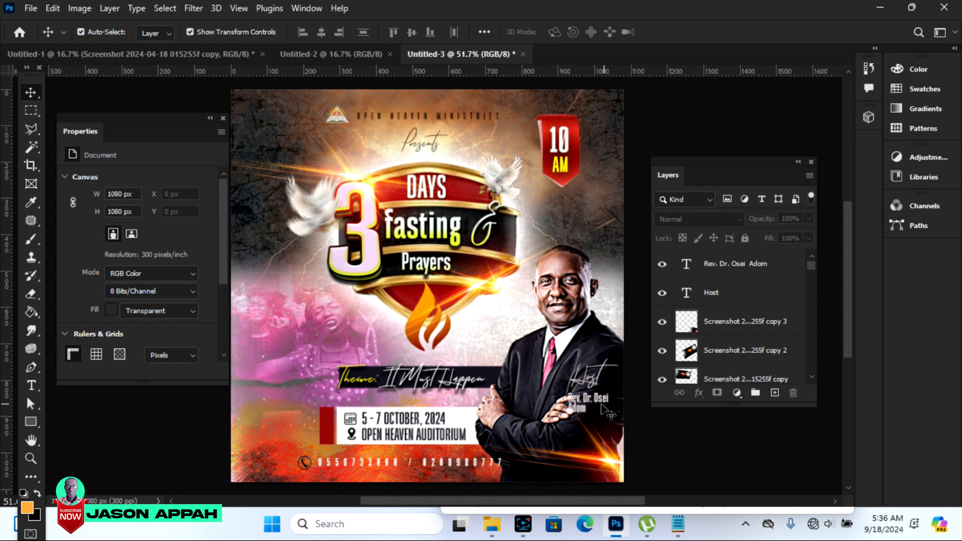
# Step: Move the host name lower on the jacket and place the "Host" text directly above it
pyautogui.moveTo(593, 398); pyautogui.dragTo(625, 472)
pyautogui.click(648, 453)
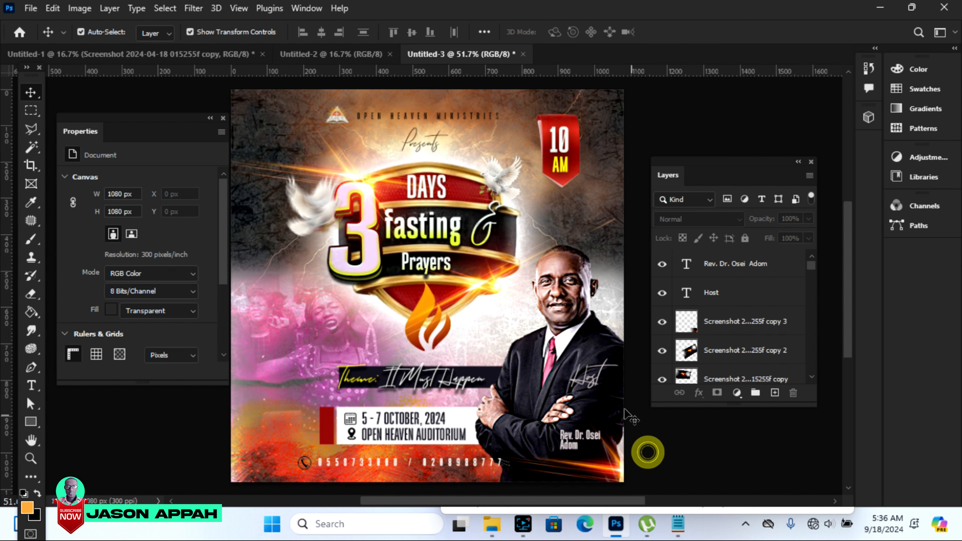
pyautogui.click(603, 379)
pyautogui.moveTo(600, 380); pyautogui.dragTo(592, 418)
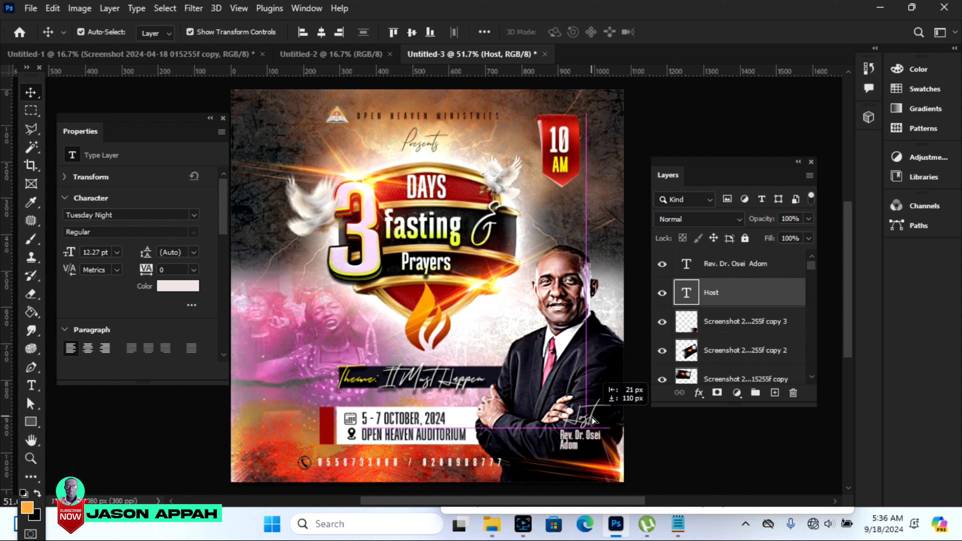
pyautogui.click(647, 452)
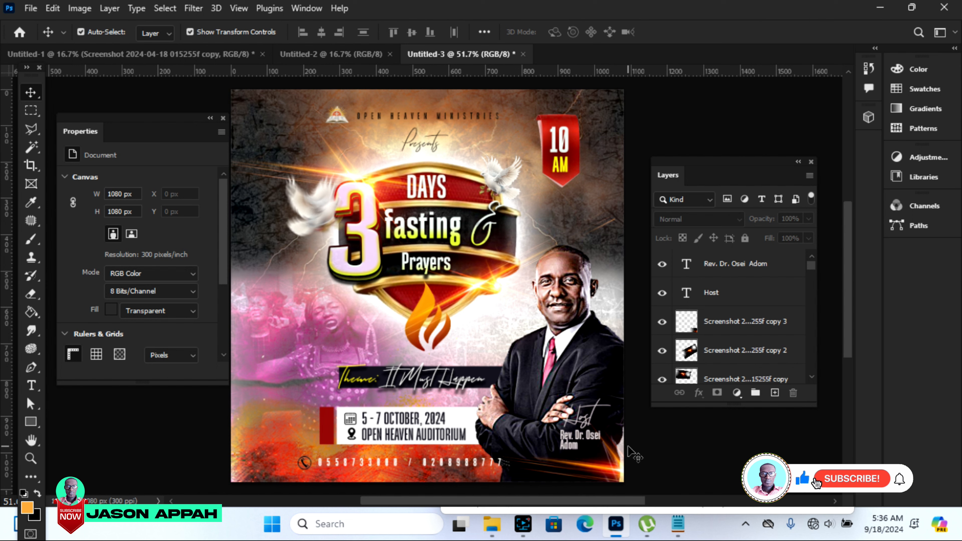
# Step: Recolour the "Host" text yellow by sampling the "AM" lettering on the red ribbon
pyautogui.press('t')
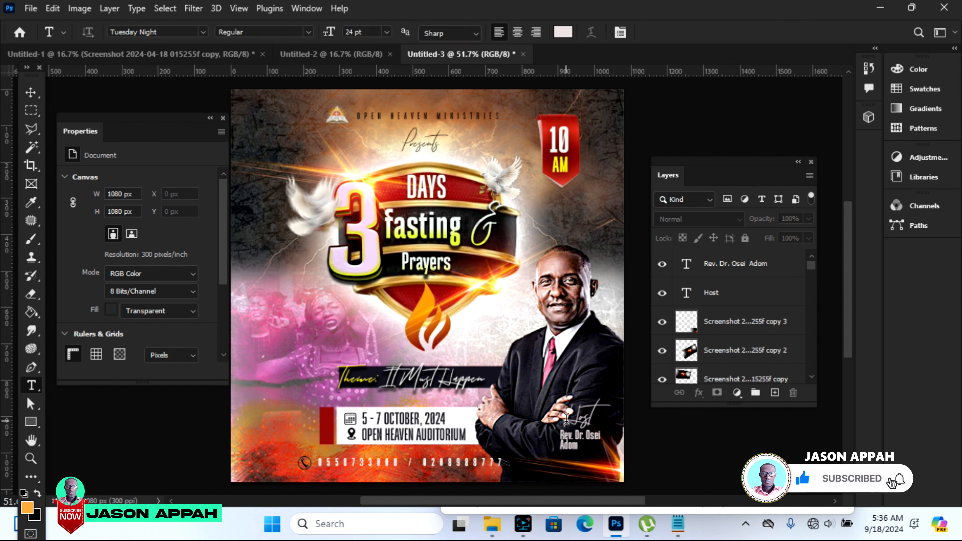
pyautogui.click(568, 417)
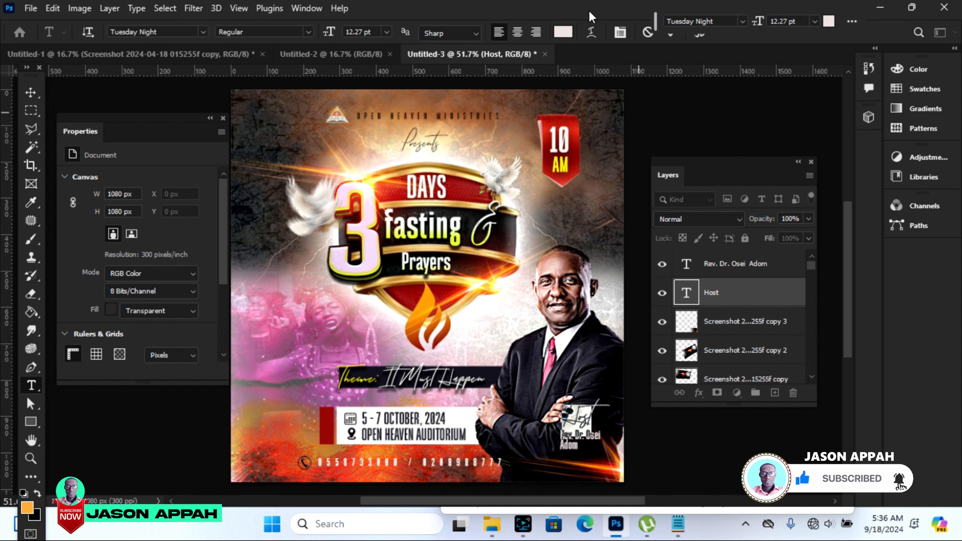
pyautogui.click(563, 32)
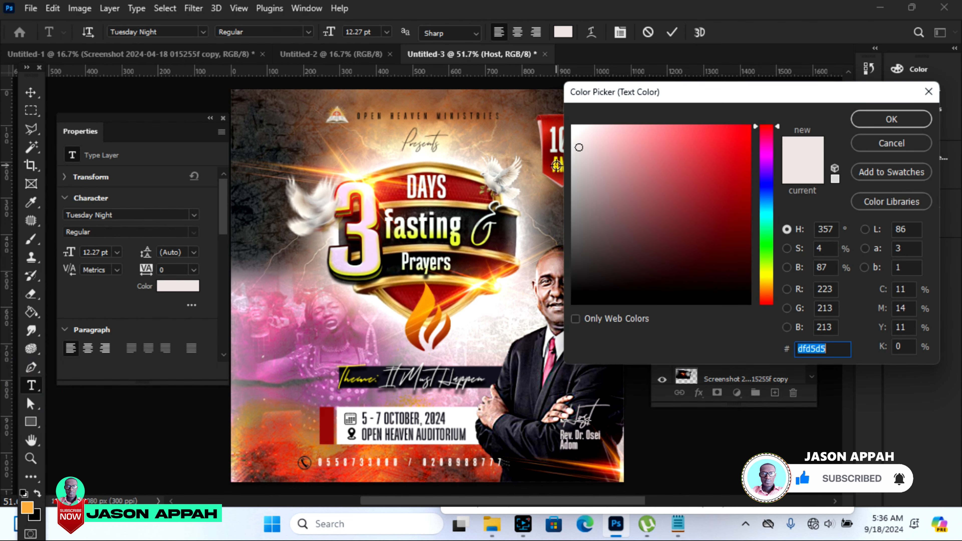
pyautogui.click(556, 165)
pyautogui.click(892, 119)
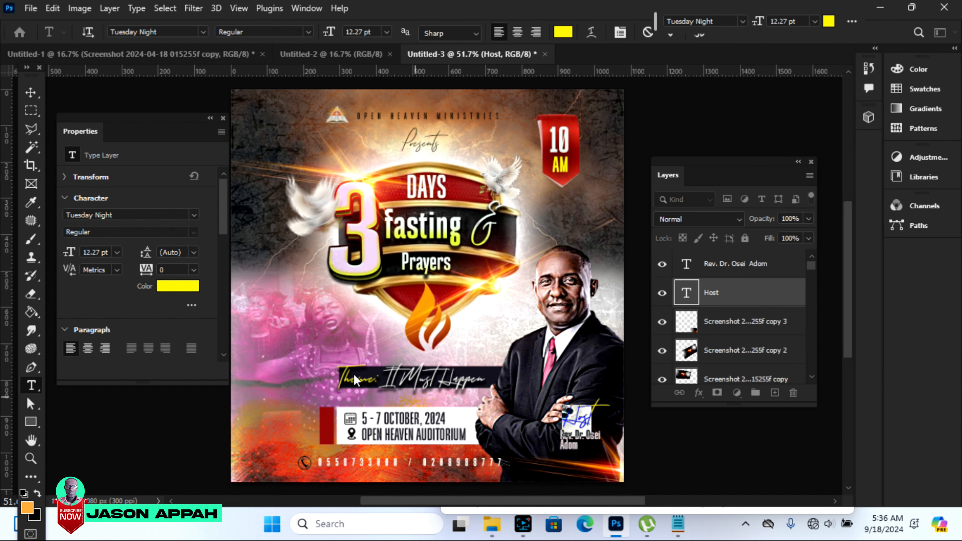
pyautogui.click(31, 92)
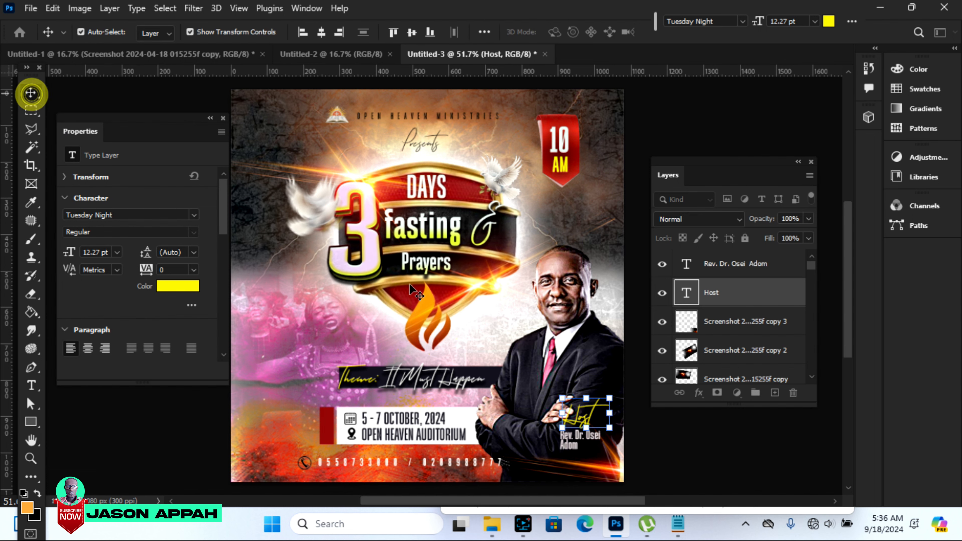
pyautogui.click(728, 499)
pyautogui.moveTo(565, 499); pyautogui.dragTo(404, 500)
pyautogui.click(687, 457)
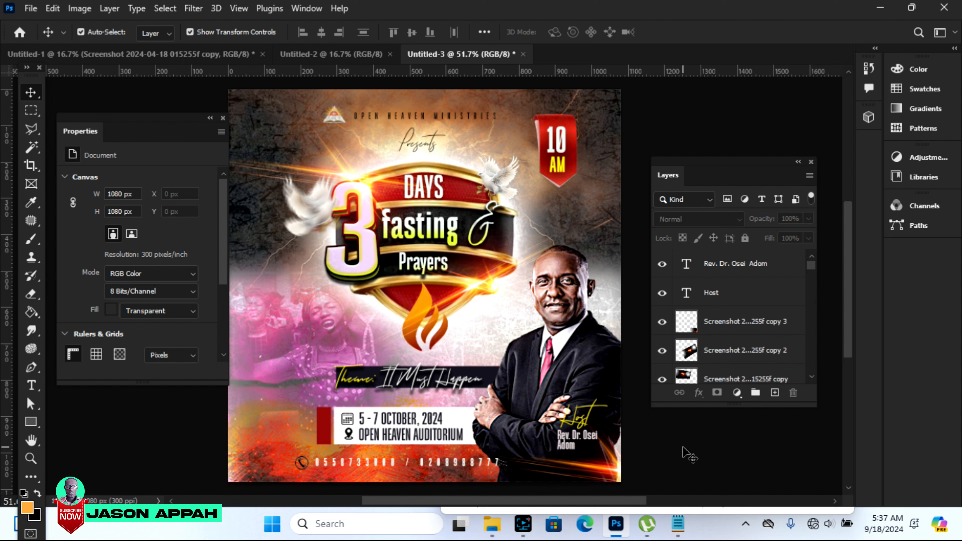
# Step: Erase parts of the pngegg(65) texture around the flame, the crowd and the man with a 500 px soft eraser
pyautogui.click(602, 121)
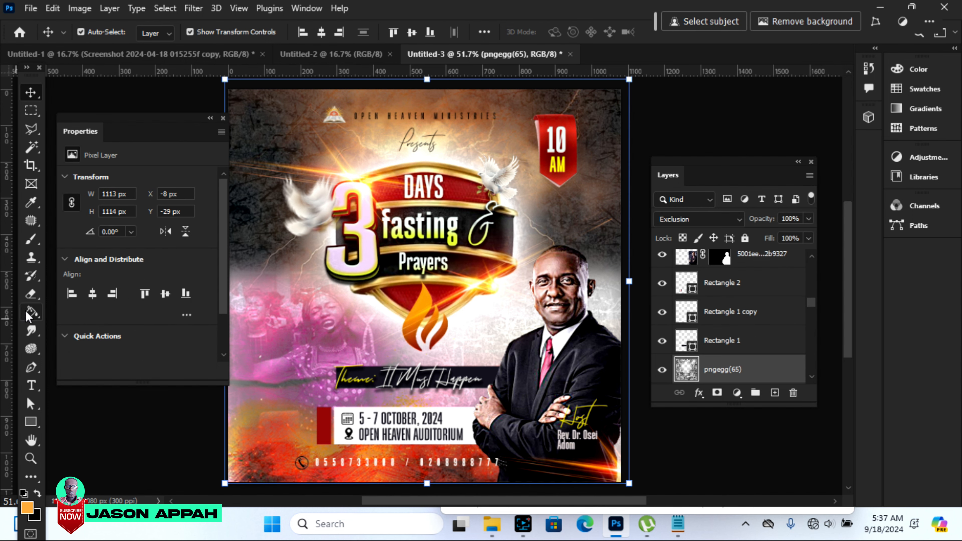
pyautogui.click(30, 294)
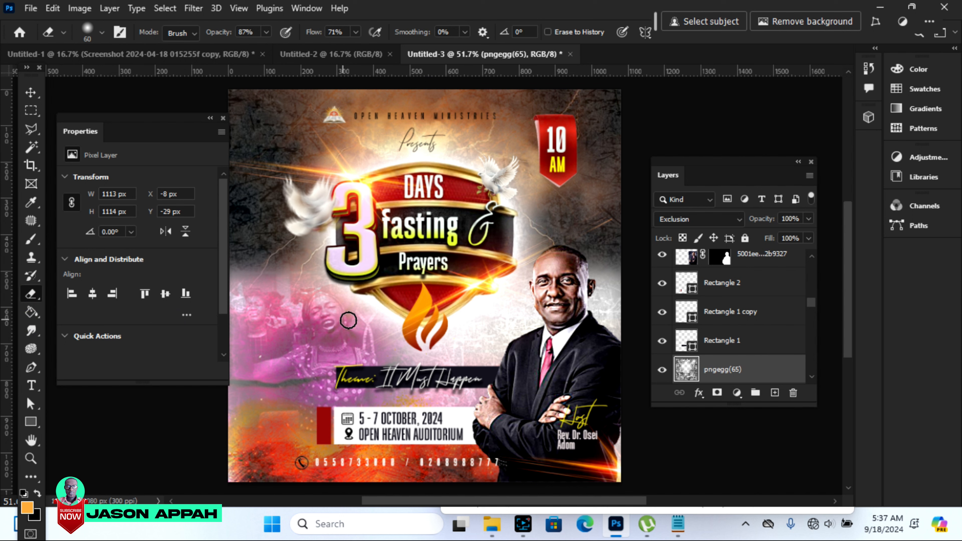
pyautogui.press(']')
pyautogui.press(']')
pyautogui.press(']')
pyautogui.press(']')
pyautogui.press(']')
pyautogui.press(']')
pyautogui.press(']')
pyautogui.press(']')
pyautogui.press(']')
pyautogui.press(']')
pyautogui.press(']')
pyautogui.press(']')
pyautogui.press('[')
pyautogui.press('[')
pyautogui.click(499, 334)
pyautogui.press(']')
pyautogui.press(']')
pyautogui.click(473, 331)
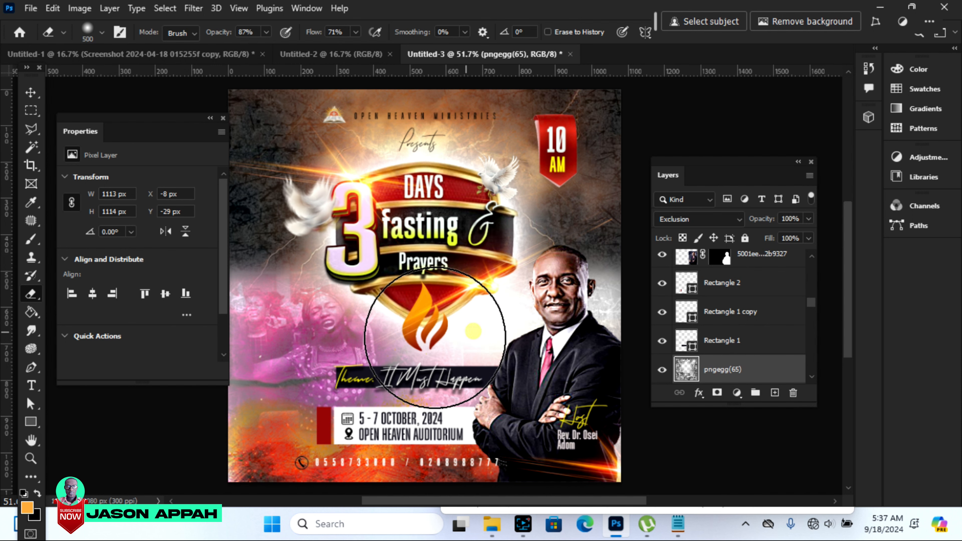
pyautogui.click(230, 424)
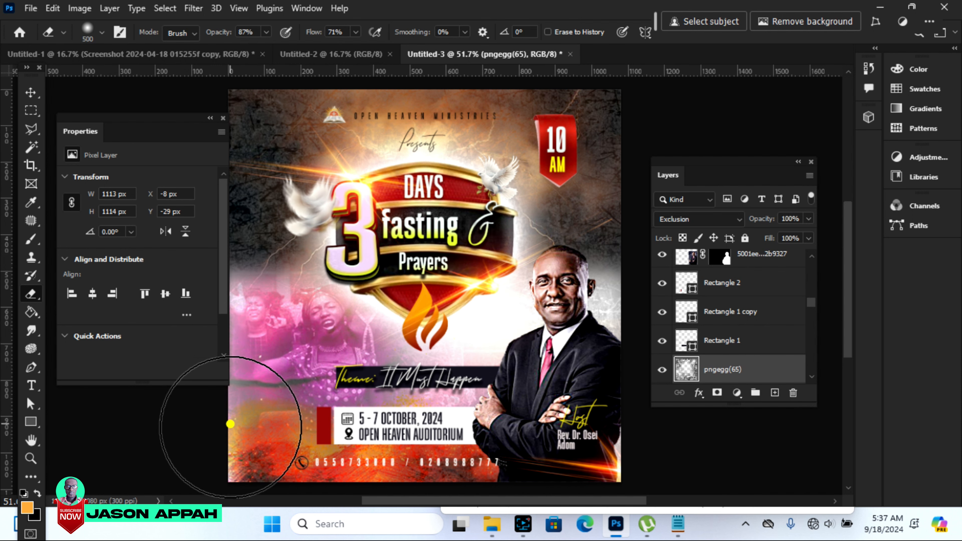
pyautogui.click(570, 323)
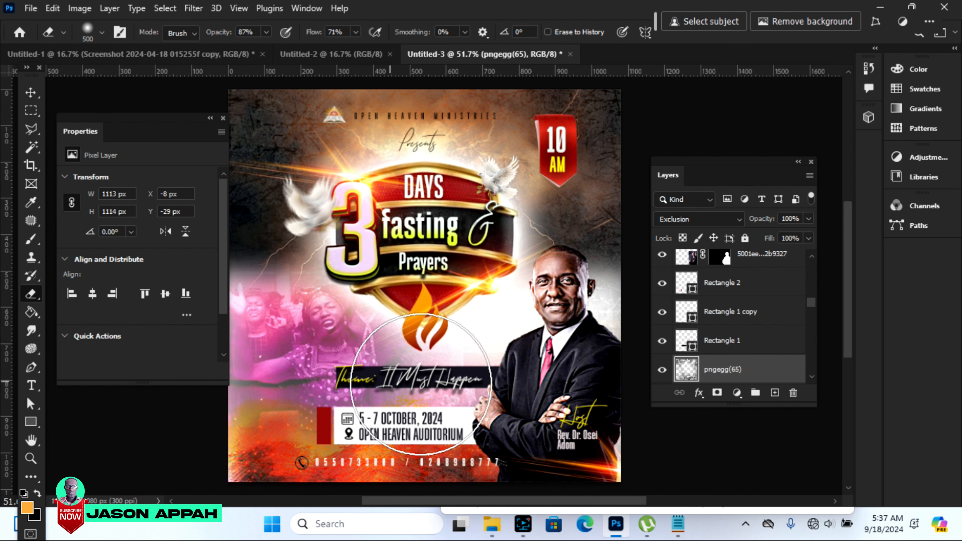
pyautogui.click(30, 95)
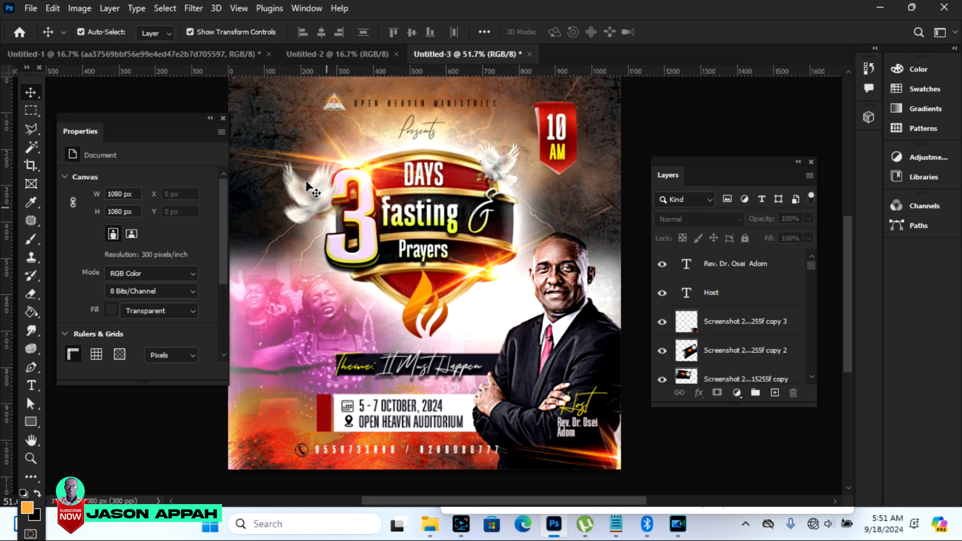
# Step: Bring the gold page-curl image from Untitled-1 into the flyer, scale it to 11.47% and fit it into the lower-right corner
pyautogui.click(204, 52)
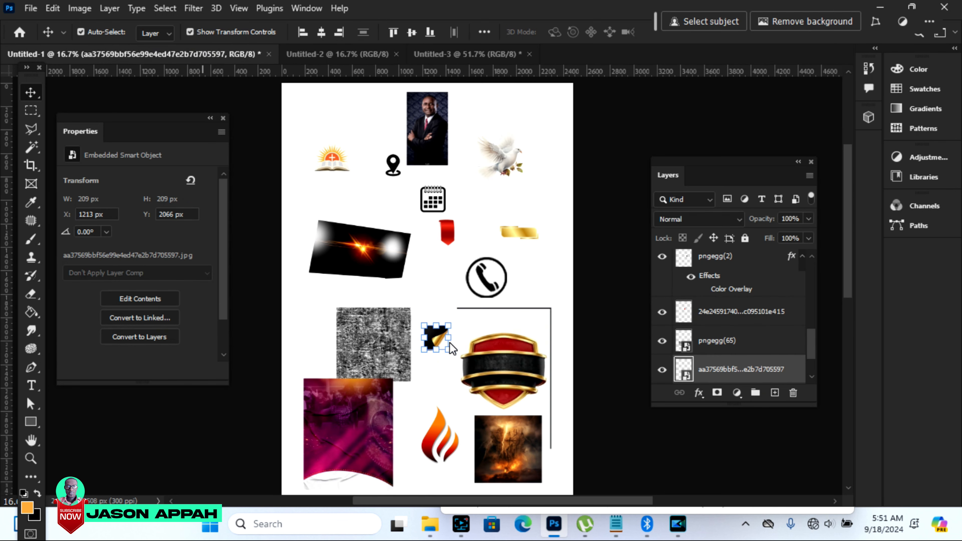
pyautogui.click(607, 270)
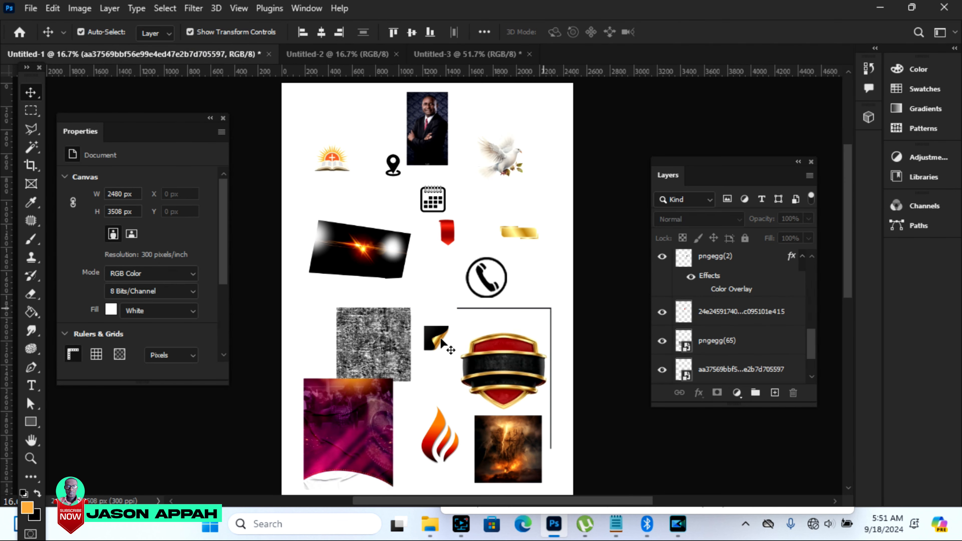
pyautogui.moveTo(436, 338); pyautogui.dragTo(349, 60)
pyautogui.moveTo(533, 372); pyautogui.dragTo(555, 422)
pyautogui.moveTo(519, 381); pyautogui.dragTo(634, 443)
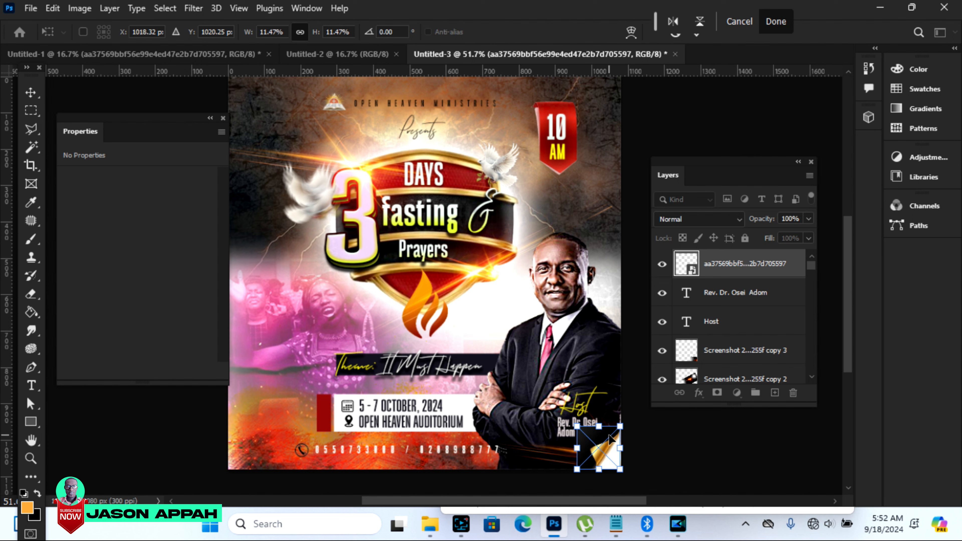
pyautogui.press('Return')
# Step: Rasterize the page-curl layer and erase its dark background around the gold fold, reducing the soft eraser to 70 px
pyautogui.rightClick(732, 267)
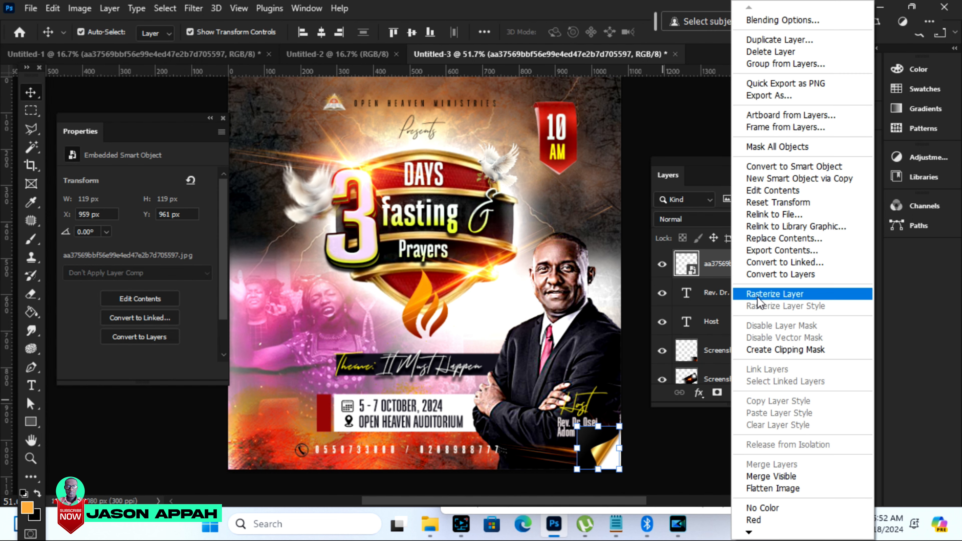
pyautogui.click(777, 294)
pyautogui.click(32, 293)
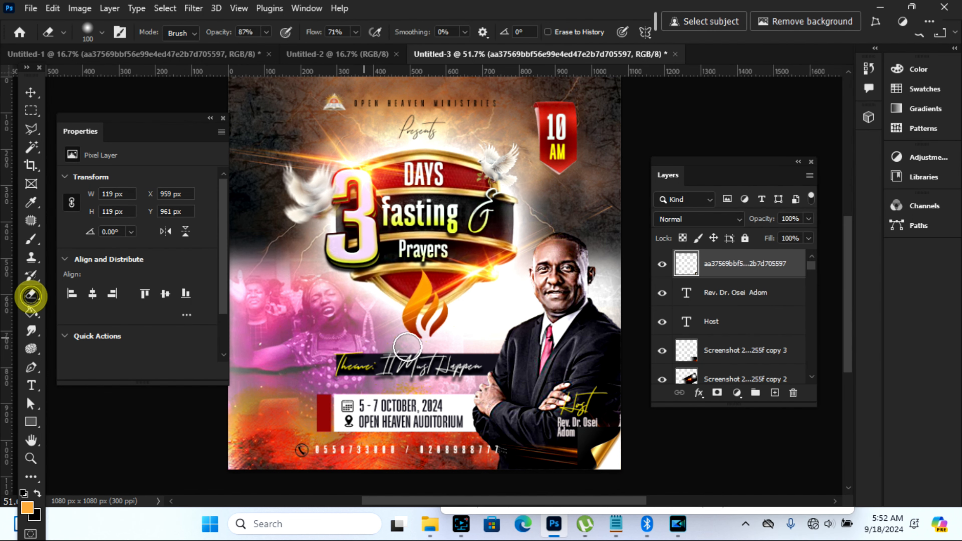
pyautogui.moveTo(604, 417)
pyautogui.mouseDown()
pyautogui.moveTo(570, 441)
pyautogui.moveTo(596, 421)
pyautogui.moveTo(576, 423)
pyautogui.moveTo(566, 448)
pyautogui.moveTo(581, 423)
pyautogui.mouseUp()
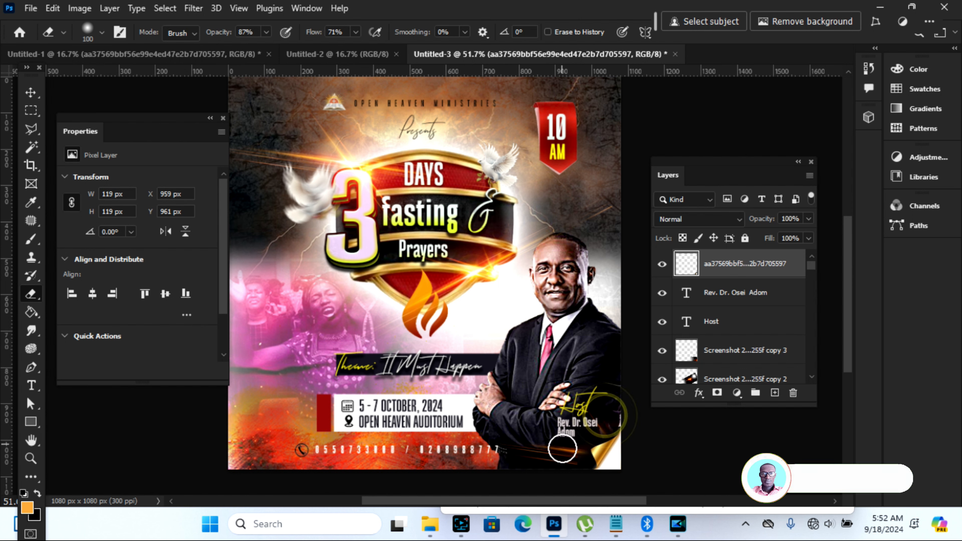
pyautogui.press('[')
pyautogui.press('[')
pyautogui.press('[')
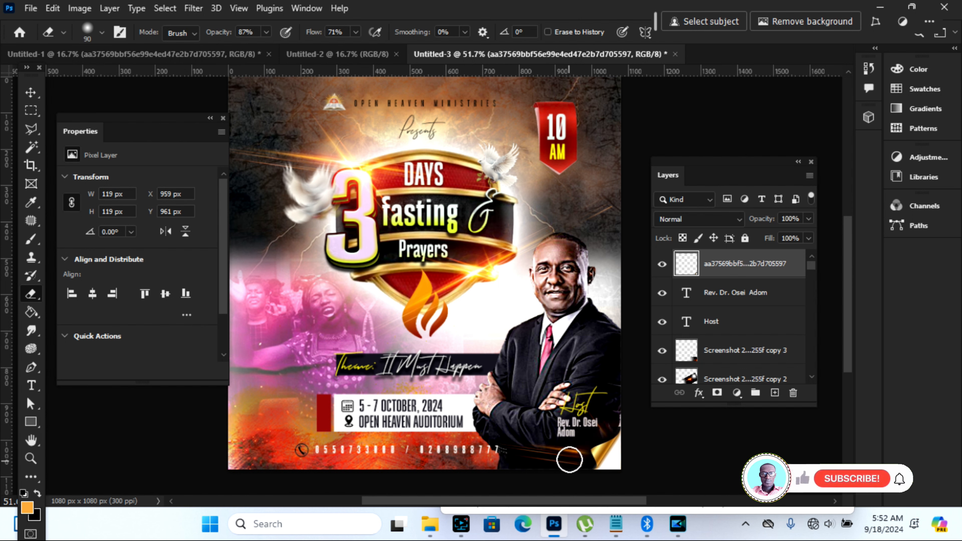
pyautogui.moveTo(570, 440); pyautogui.dragTo(600, 423)
pyautogui.click(611, 422)
pyautogui.click(577, 432)
pyautogui.click(612, 419)
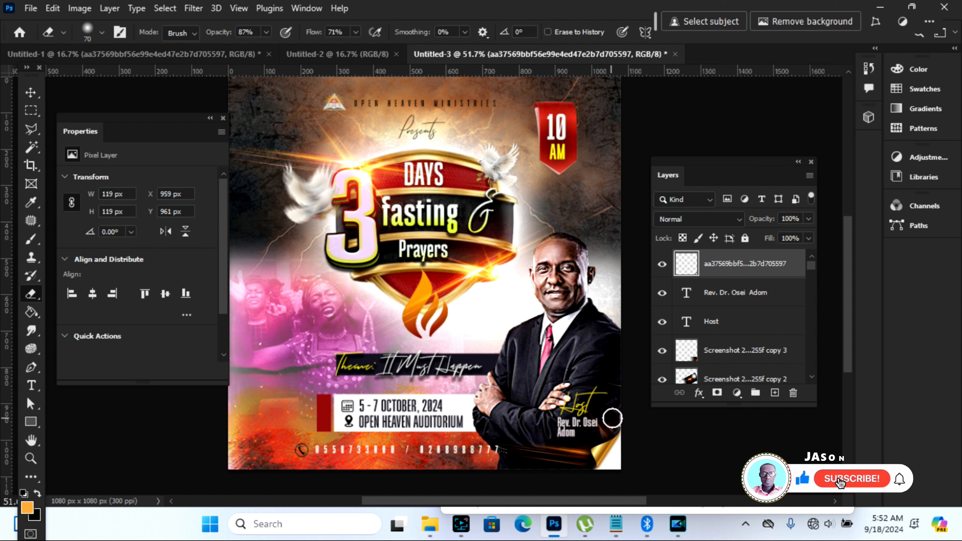
pyautogui.click(32, 93)
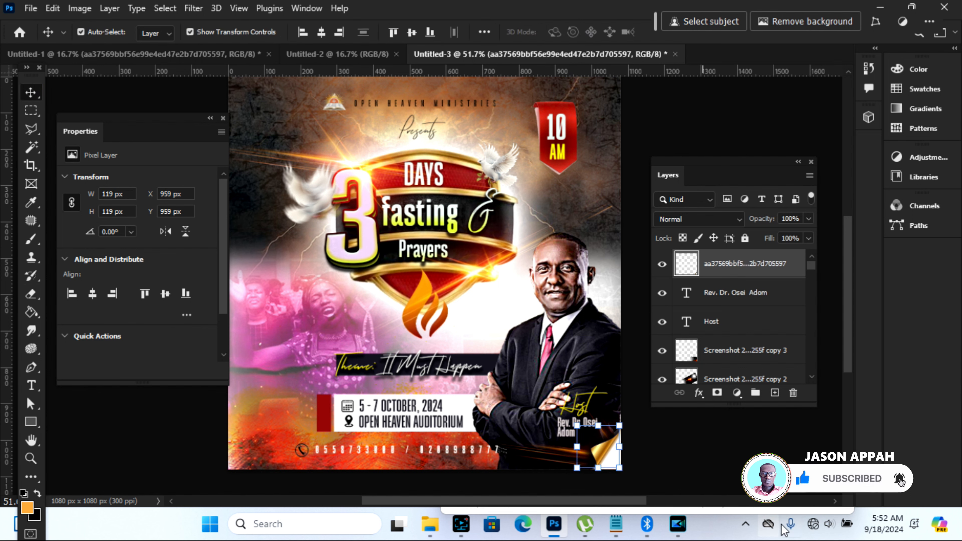
pyautogui.click(704, 459)
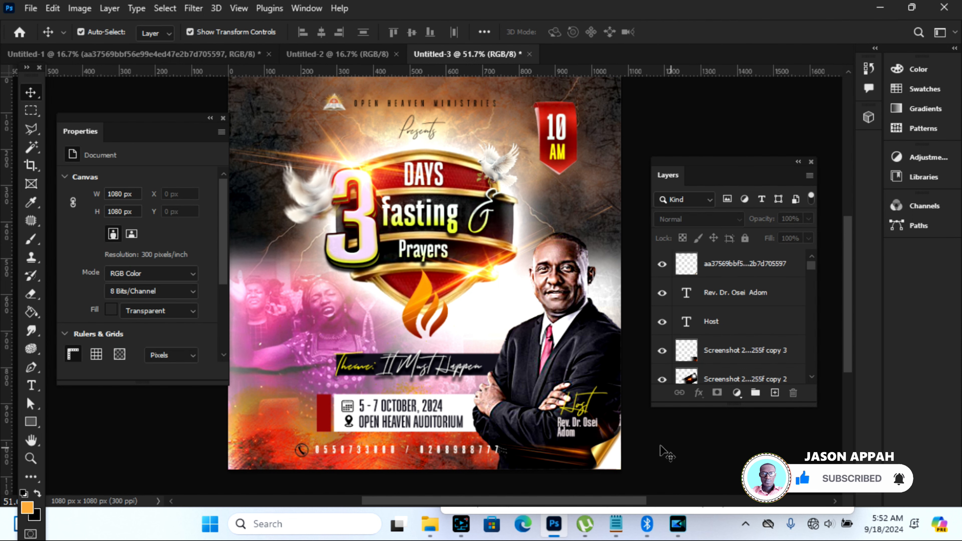